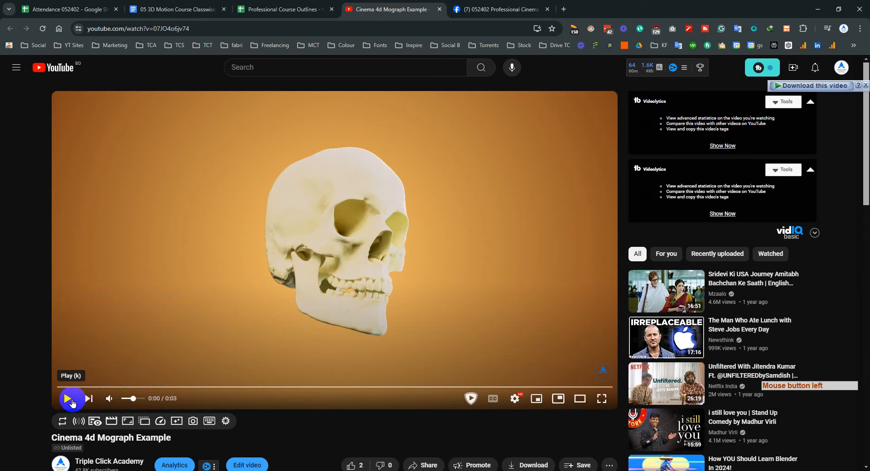
Step: Watch the Cinema 4d Mograph Example video with the sound muted and pause it near the end
click(113, 401)
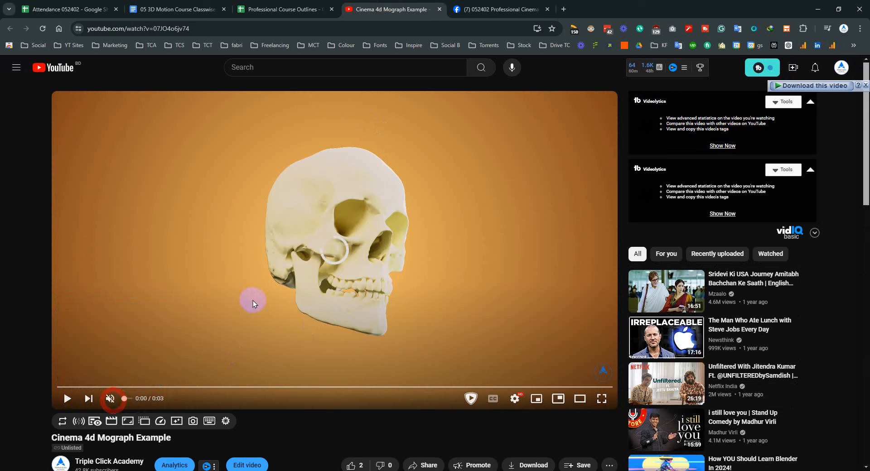
click(253, 301)
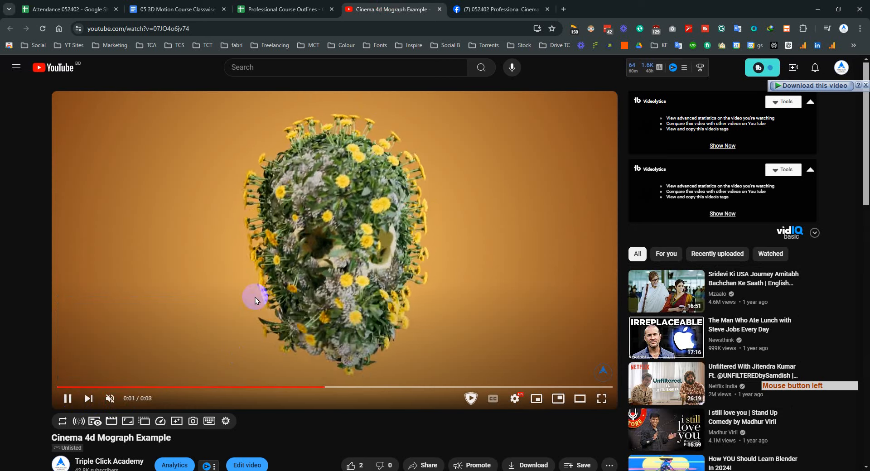
click(255, 297)
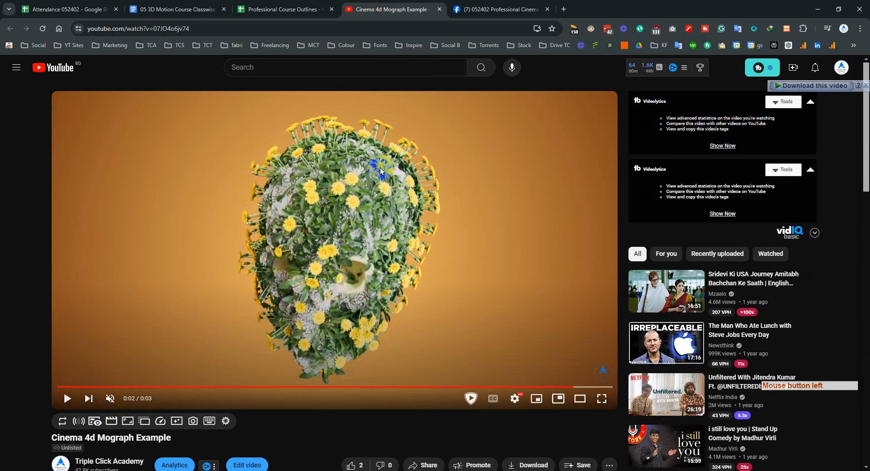
scroll(2, 263, down, 3)
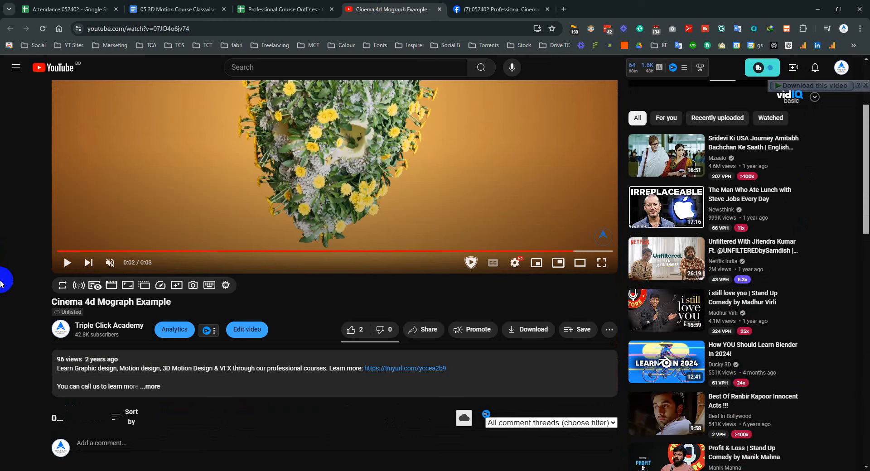
scroll(2, 284, up, 3)
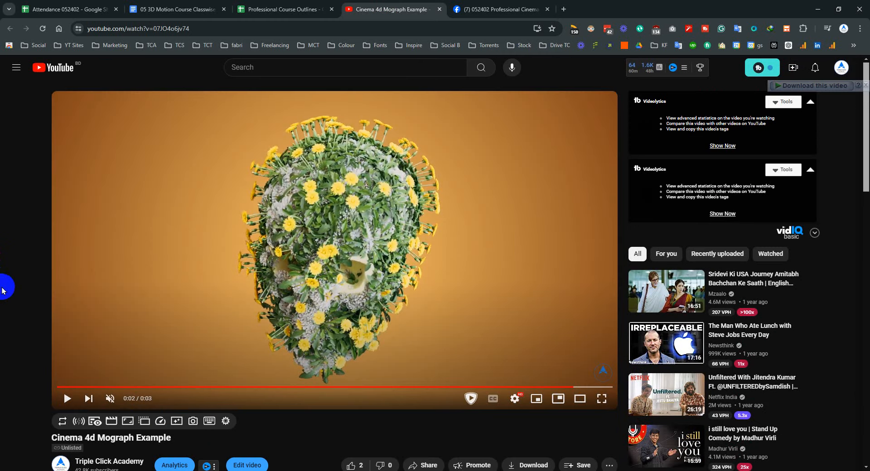
Step: Switch to Cinema 4D and widen the name column of the empty object list
click(345, 470)
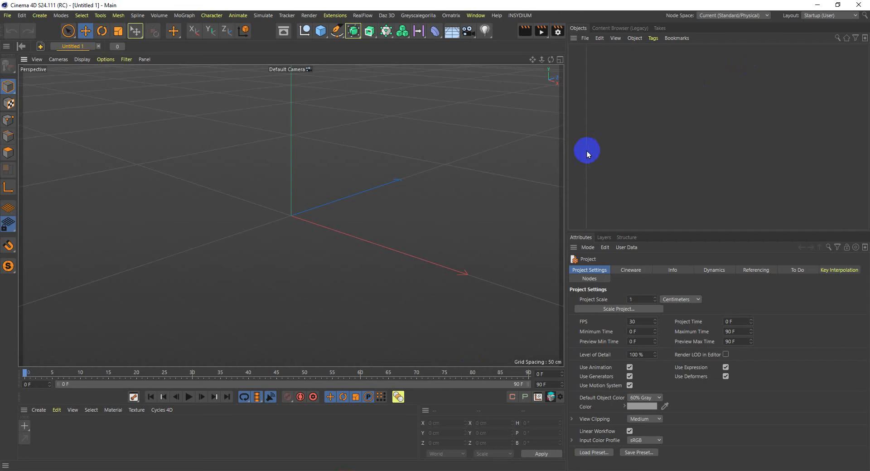
drag(587, 151, 669, 148)
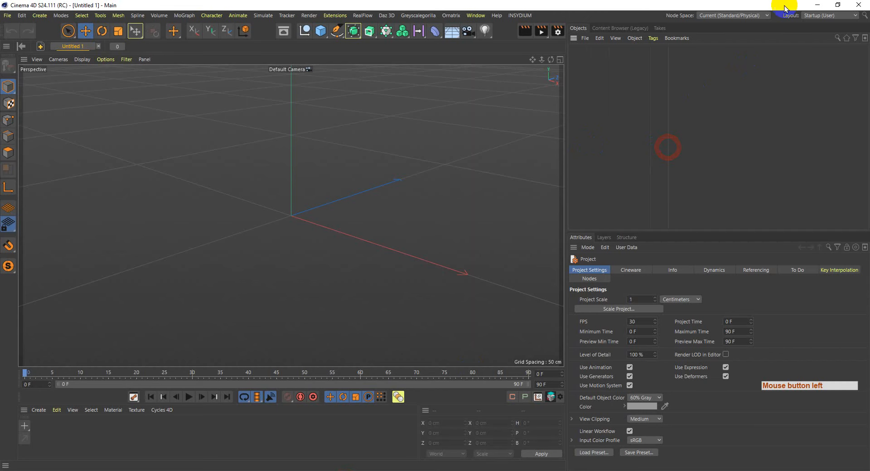
click(818, 4)
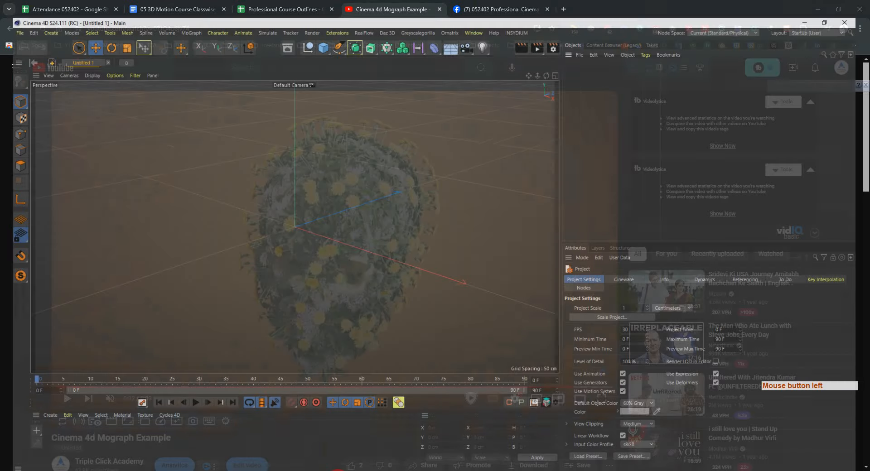
click(486, 361)
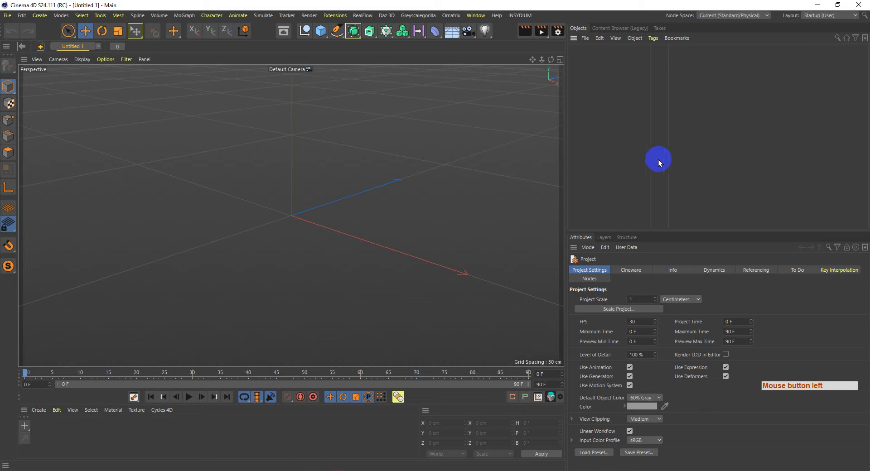
click(628, 161)
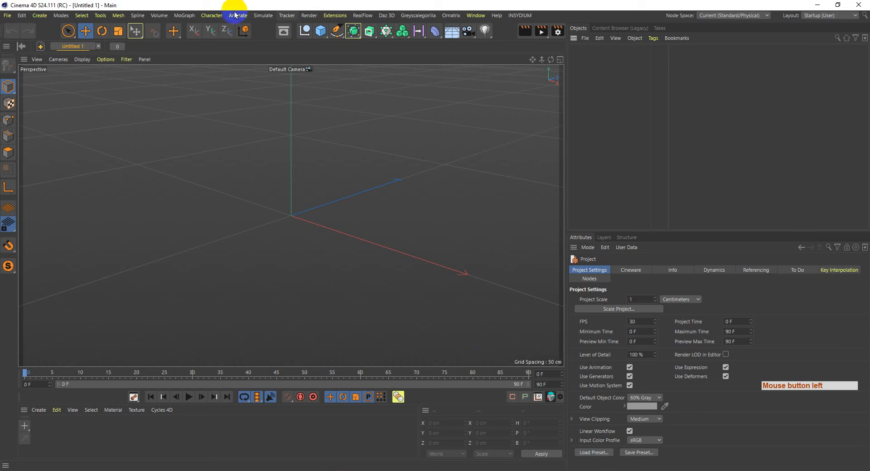
Step: Add a MoGraph Cloner object to the empty scene
click(179, 16)
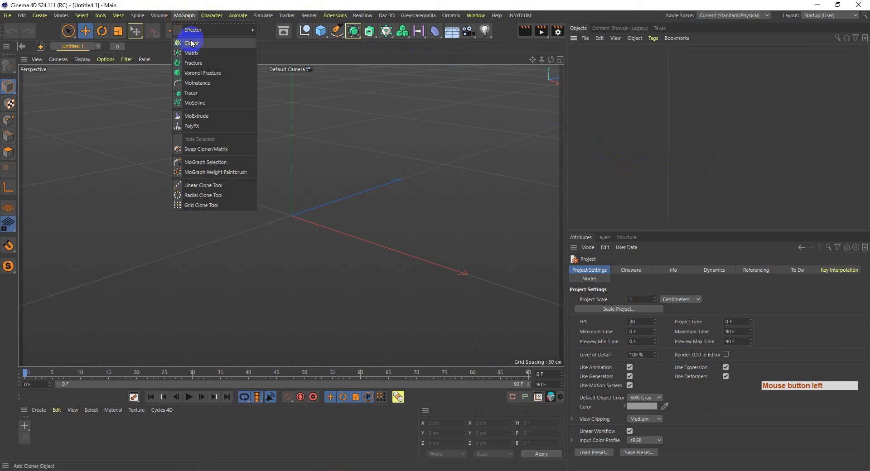
click(438, 5)
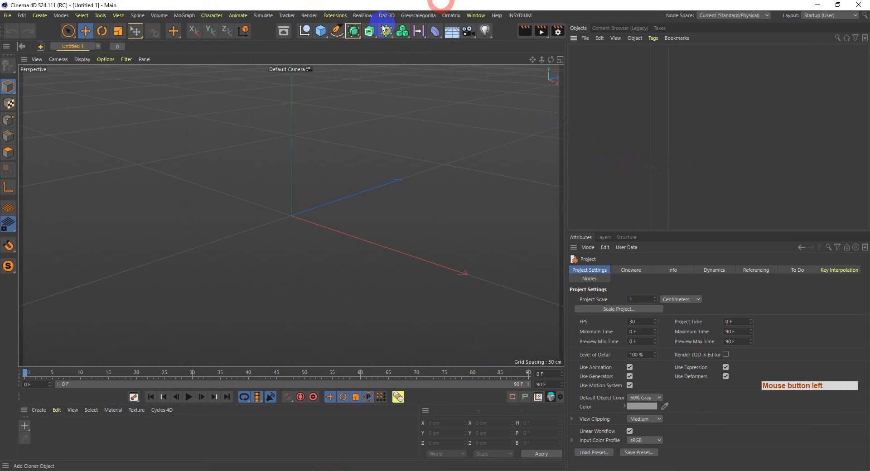
drag(384, 31, 412, 40)
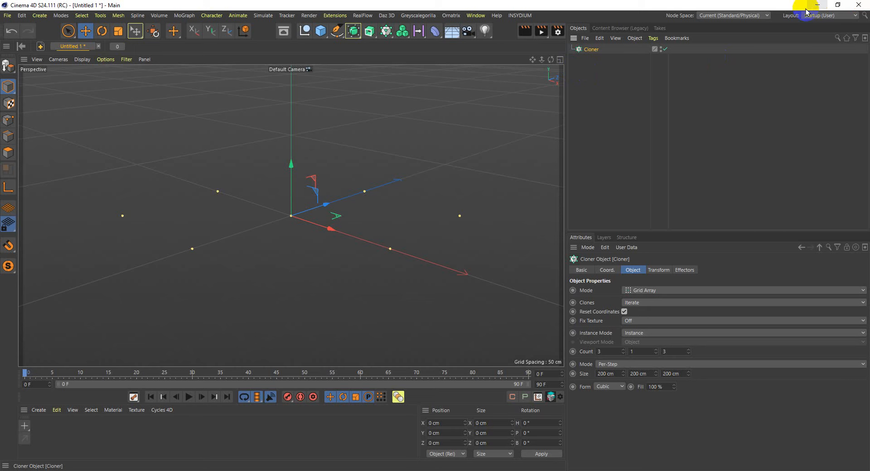
Step: Create a sphere as a child of the Cloner so that it is cloned in the grid
shift+click(323, 38)
shift+click(501, 42)
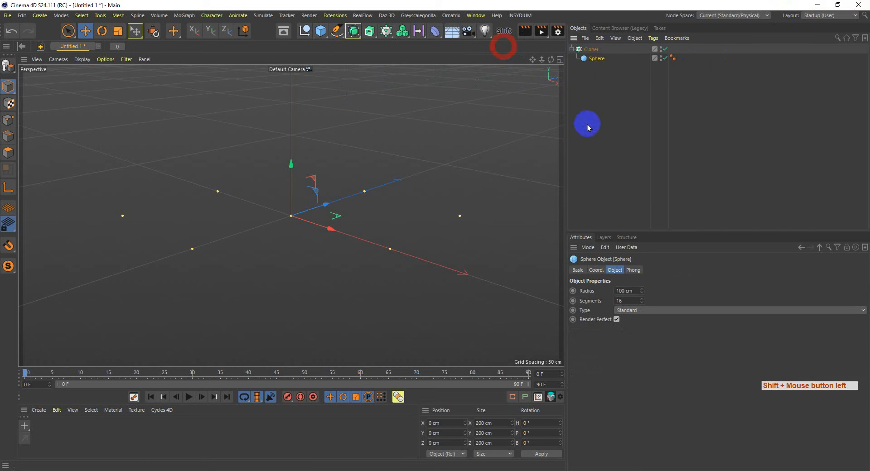
scroll(277, 223, down, 8)
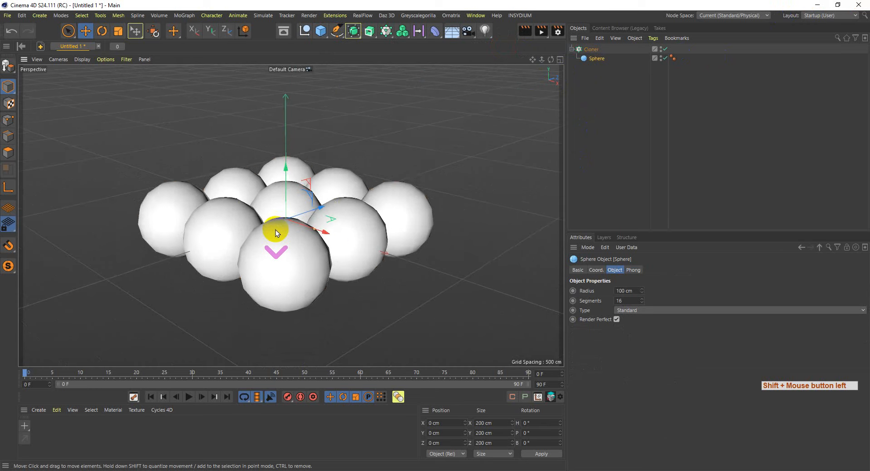
Step: Set the Cloner's grid array count to 3 in the Y direction
click(589, 49)
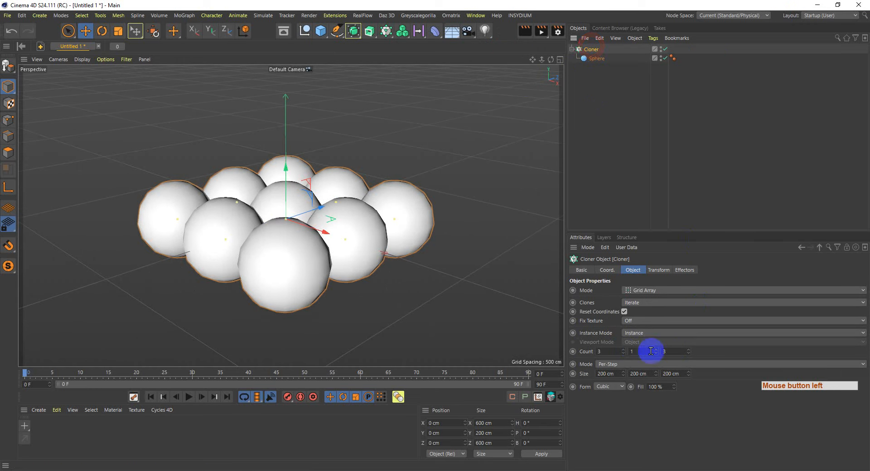
mouse_move(250, 208)
alt+mouse_down()
mouse_move(249, 200)
mouse_move(253, 223)
mouse_move(198, 223)
alt+mouse_up()
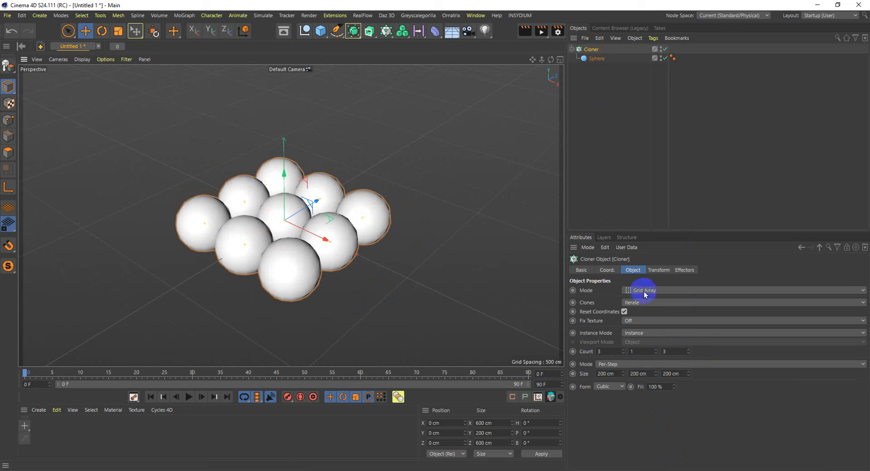
click(656, 351)
scroll(189, 184, down, 2)
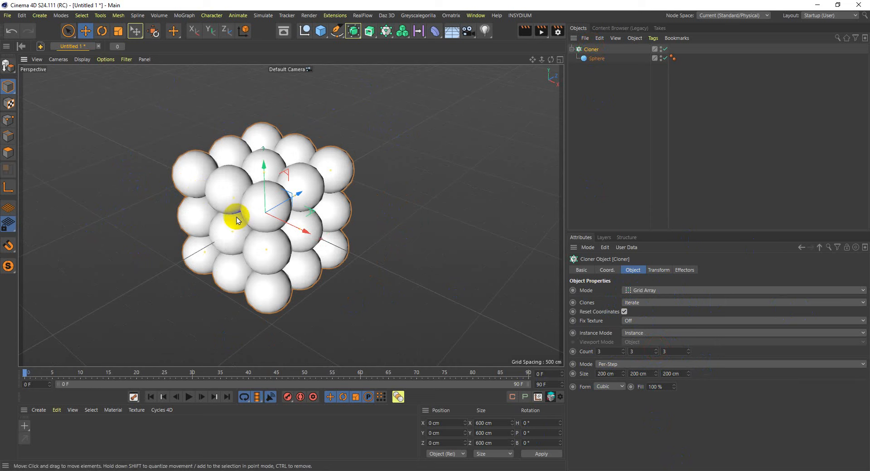
Step: Change the Cloner to Linear mode and space the clones about 247 cm per step in Y
click(689, 293)
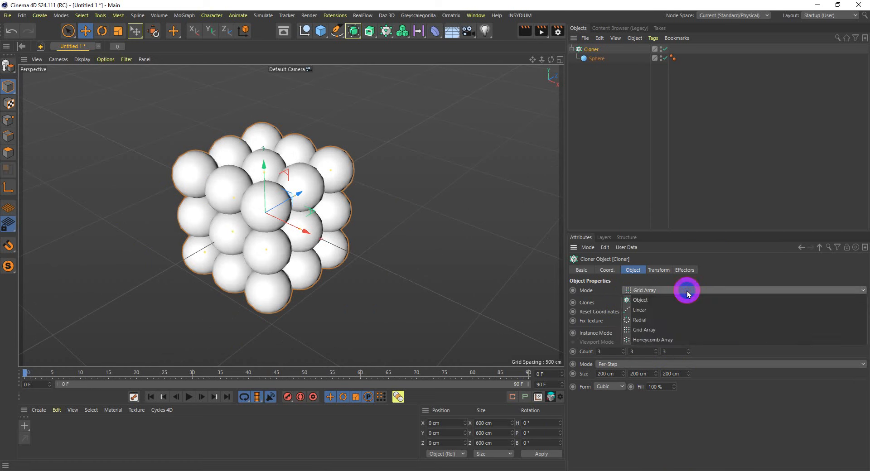
click(672, 308)
alt+drag(349, 282, 355, 245)
mouse_move(262, 213)
mouse_down()
mouse_move(258, 113)
mouse_move(349, 90)
mouse_move(345, 140)
mouse_up()
key(ctrl+z)
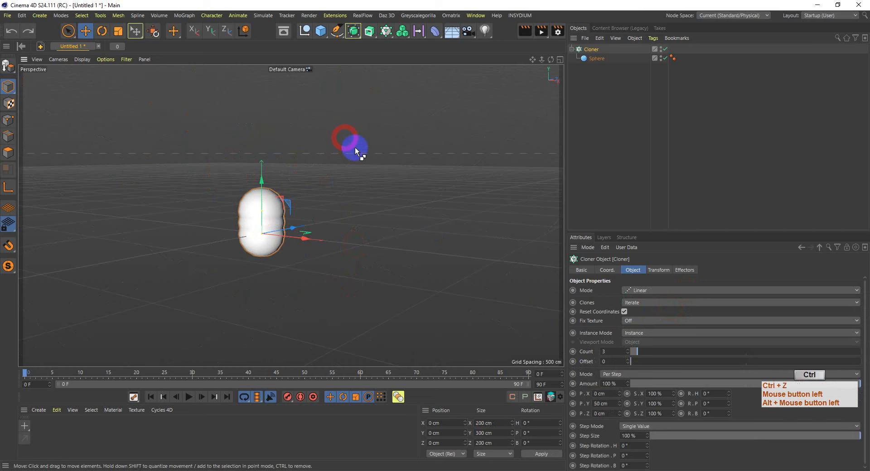
alt+drag(327, 243, 285, 261)
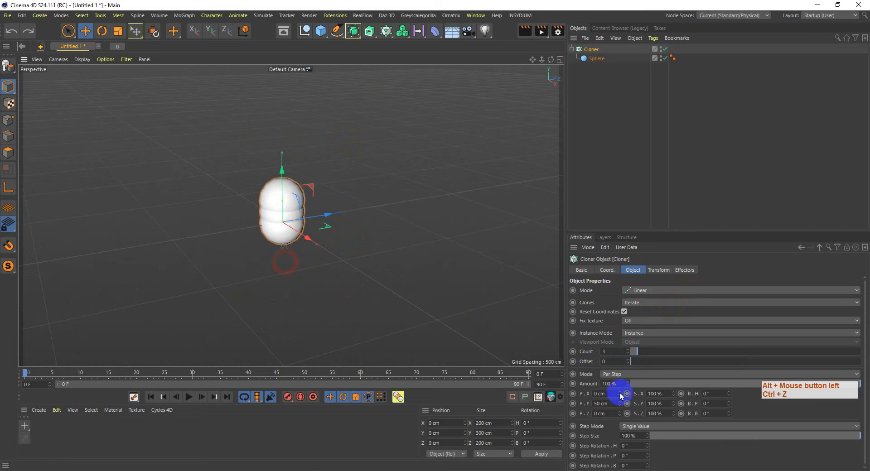
drag(619, 404, 620, 405)
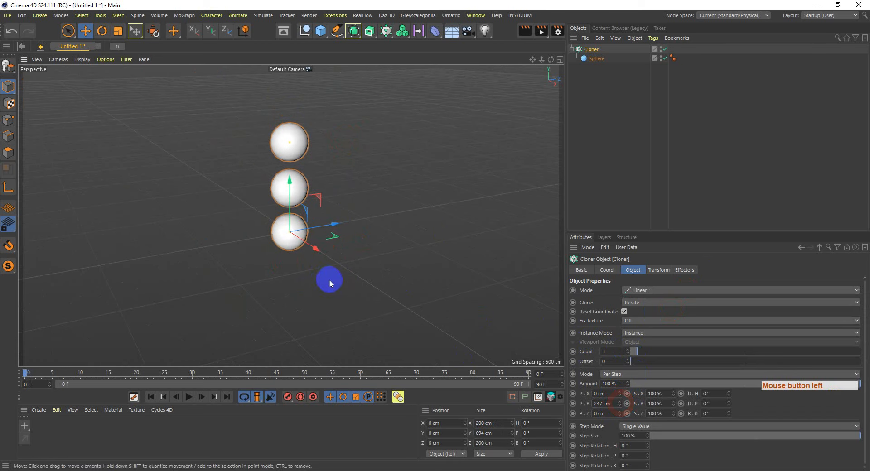
Step: Change the Cloner to Radial mode with a count of 14 and a radius of about 644 cm
click(662, 291)
click(663, 319)
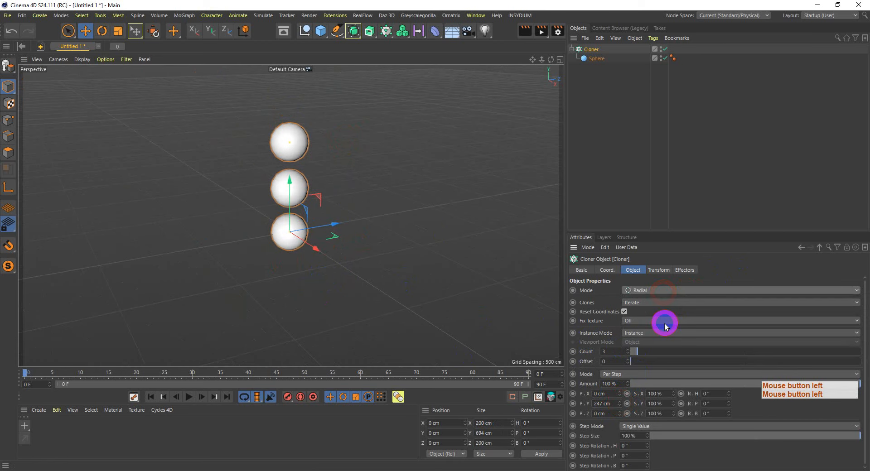
alt+drag(303, 263, 310, 308)
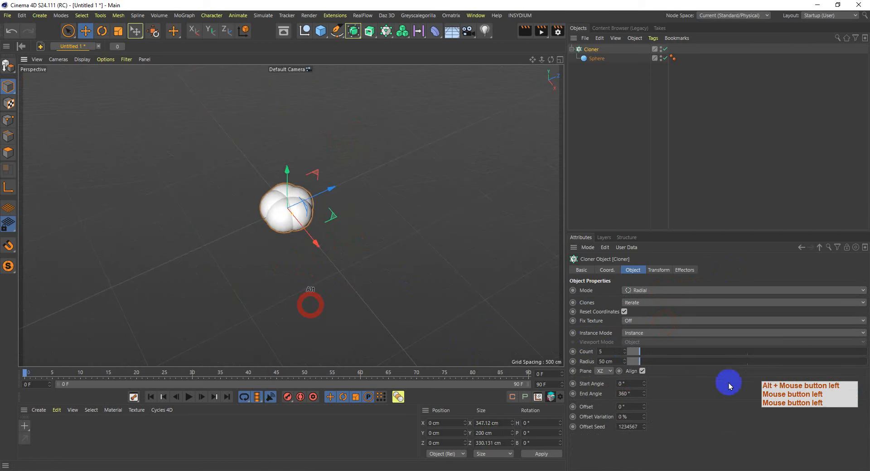
click(658, 351)
drag(651, 358, 782, 361)
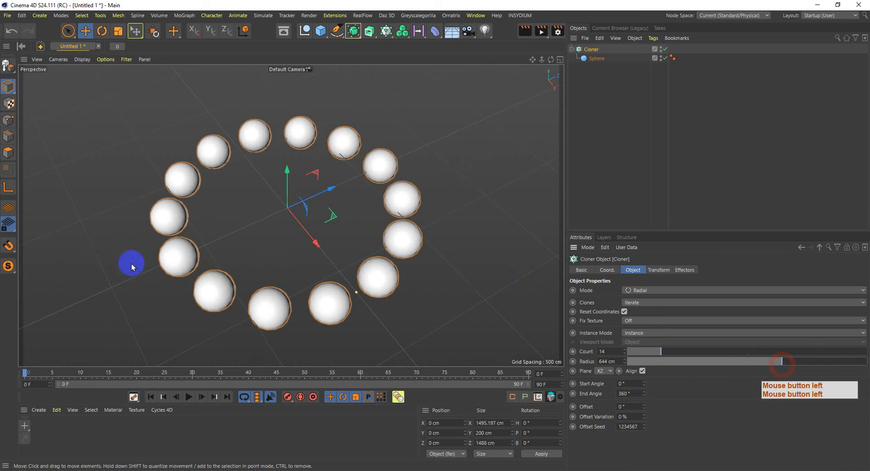
Step: Change the Cloner back to Grid Array mode and view the clones
click(640, 290)
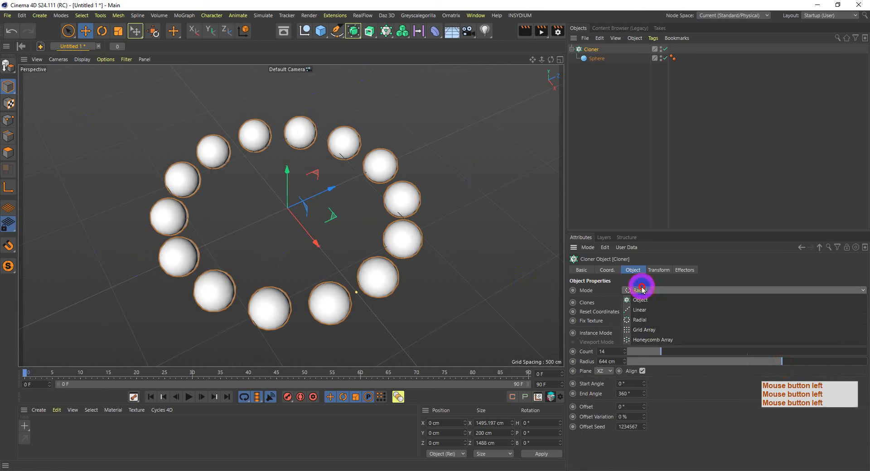
click(665, 330)
alt+drag(178, 184, 209, 215)
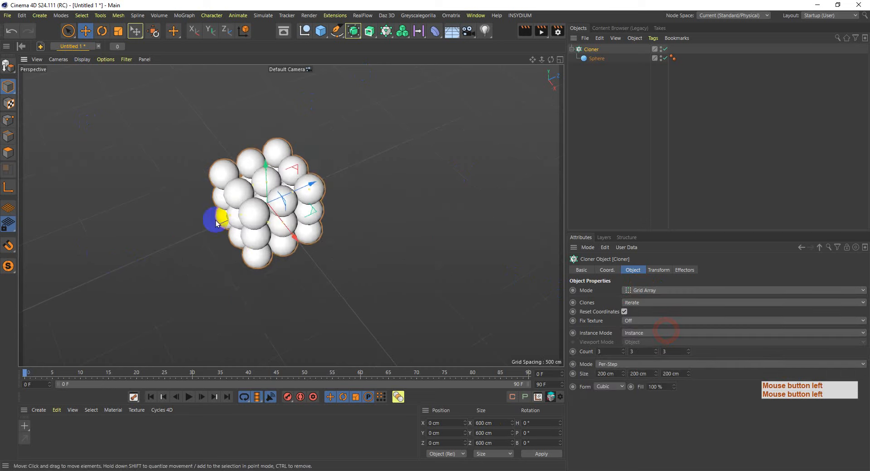
Step: Change the Cloner to Honeycomb Array mode and inspect the arrangement of the spheres from the front
click(654, 290)
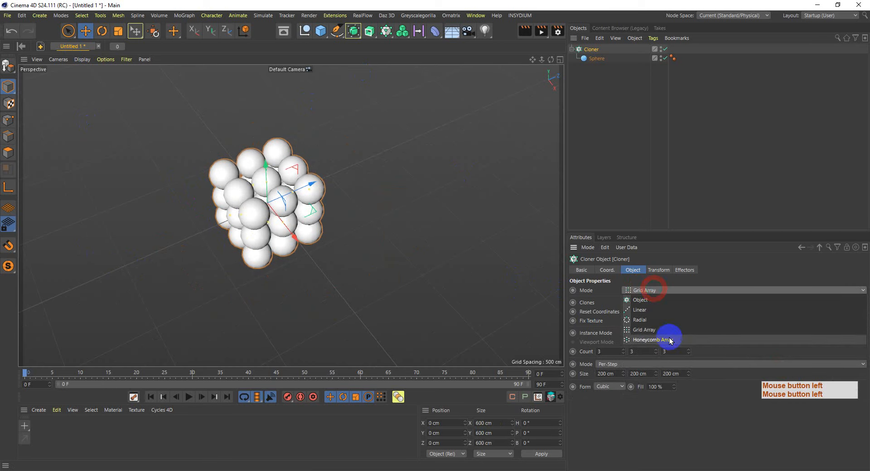
click(653, 340)
alt+drag(223, 255, 225, 254)
alt+drag(337, 177, 279, 200)
alt+middle_drag(282, 200, 382, 186)
alt+drag(261, 226, 278, 212)
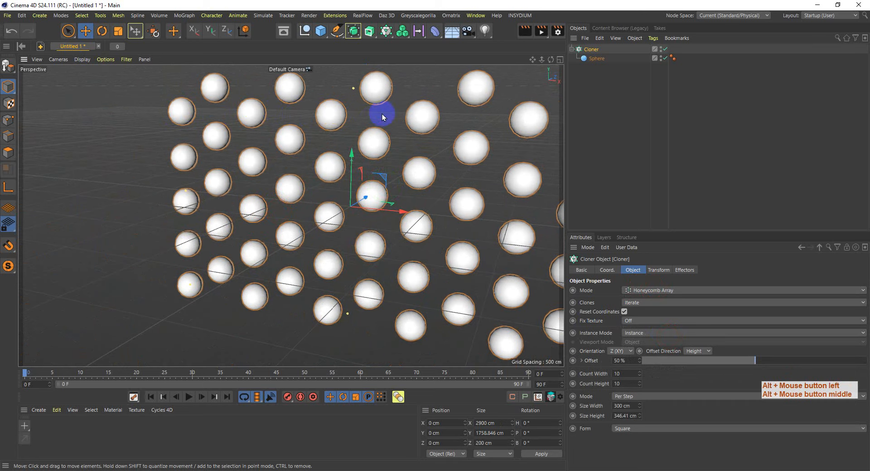
scroll(193, 175, down, 4)
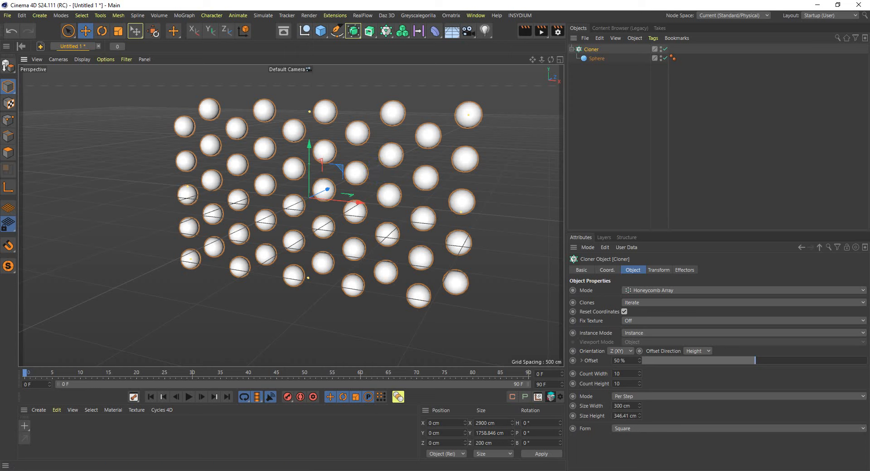
Step: Save the project as C14 in the "052402 All Class Videos" folder inside the 052402 course folder
click(447, 470)
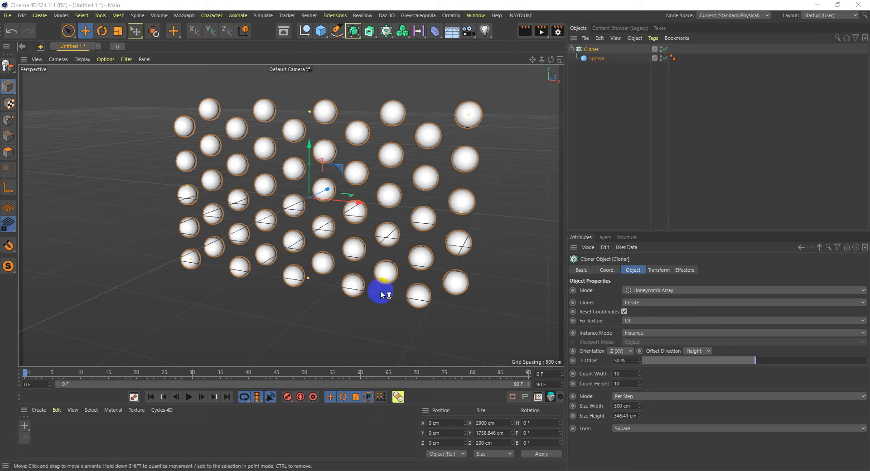
click(370, 5)
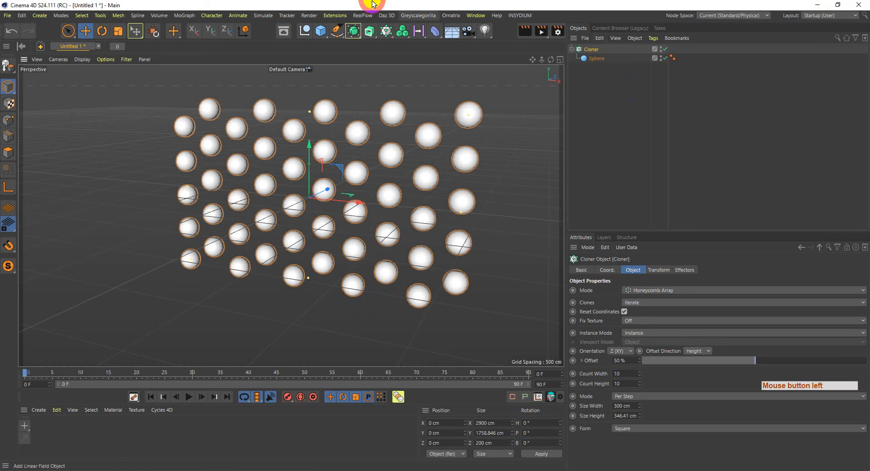
key(ctrl+s)
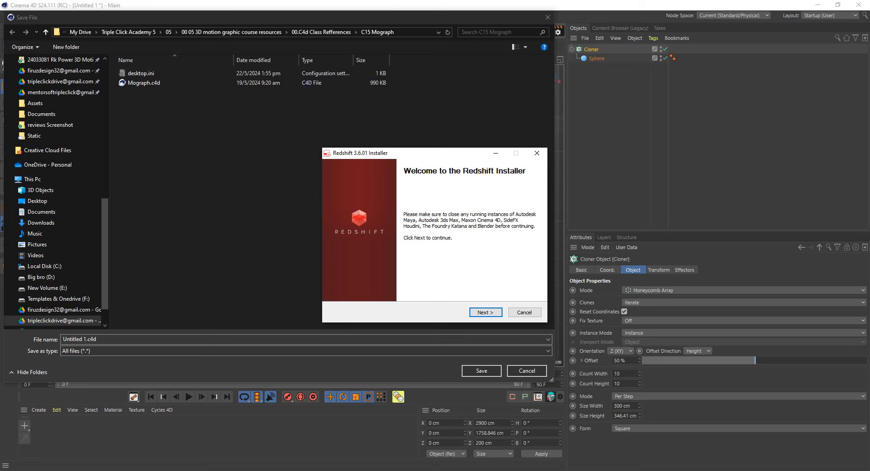
click(188, 32)
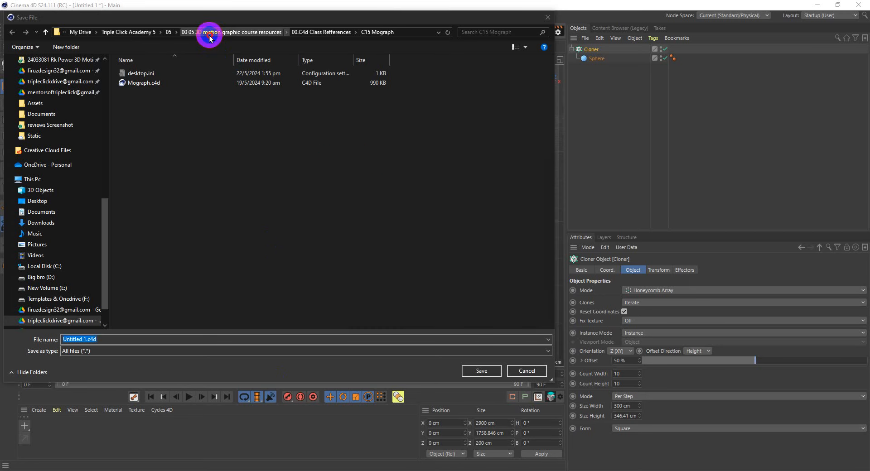
click(291, 31)
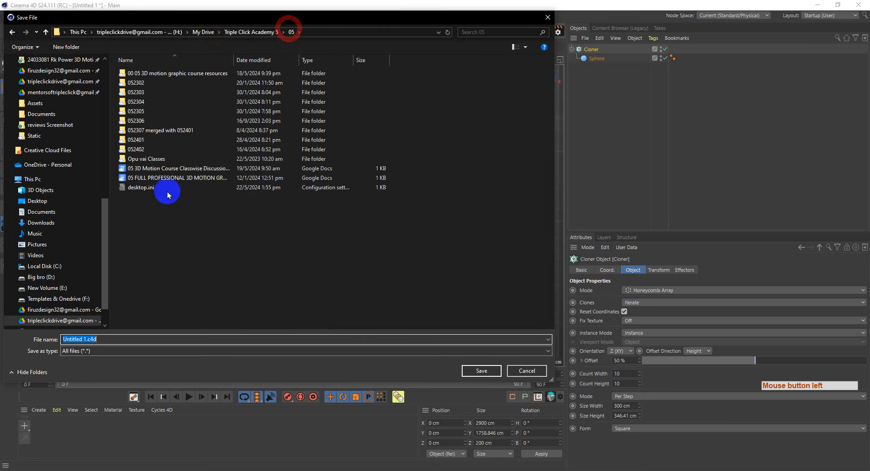
double_click(143, 151)
double_click(157, 74)
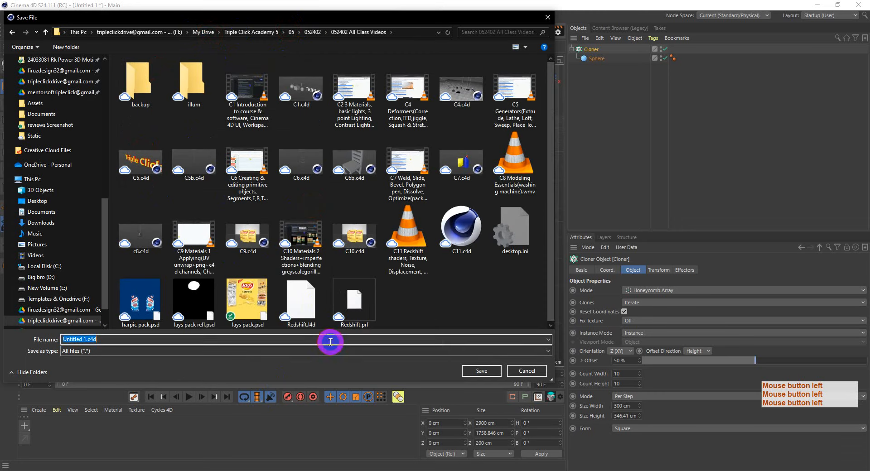
text(C14)
key(Return)
key(Return)
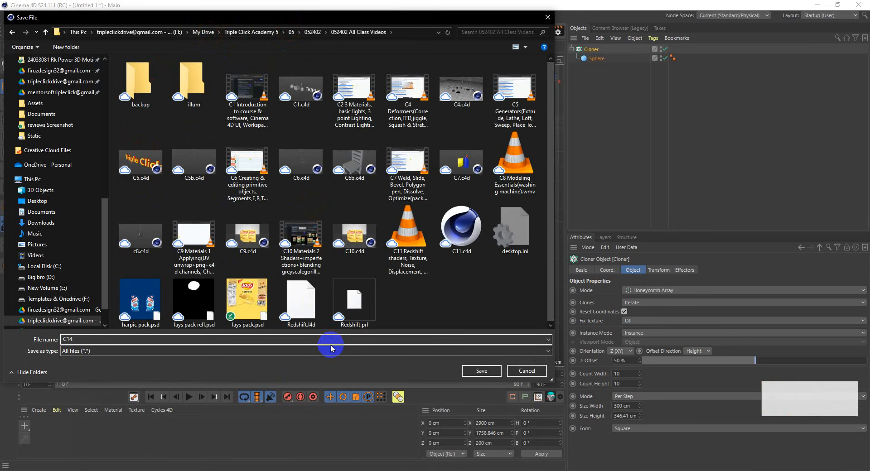
Step: Close Cinema 4D and install Redshift 3.6.01 for the detected Cinema 4D R24 and 2024 install locations
click(859, 5)
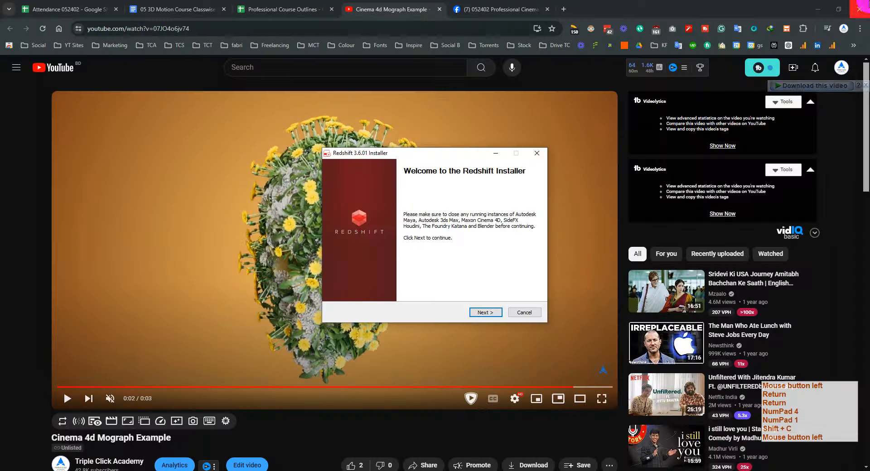
click(485, 313)
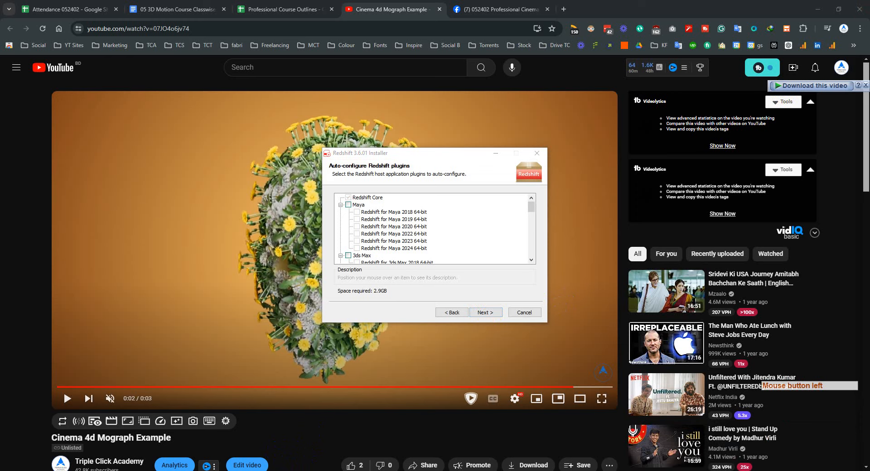
click(340, 205)
click(491, 313)
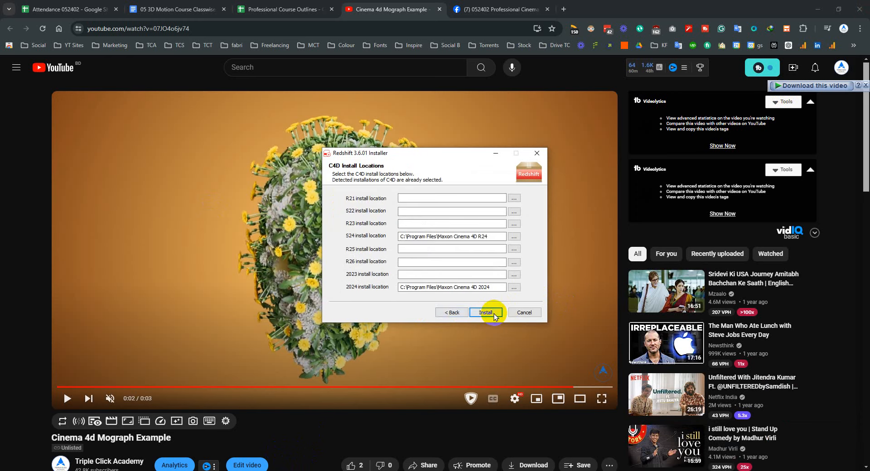
click(493, 313)
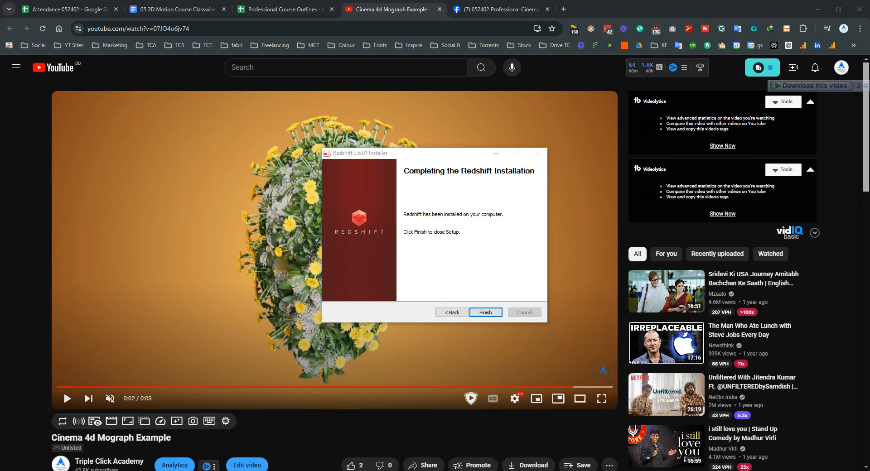
click(482, 311)
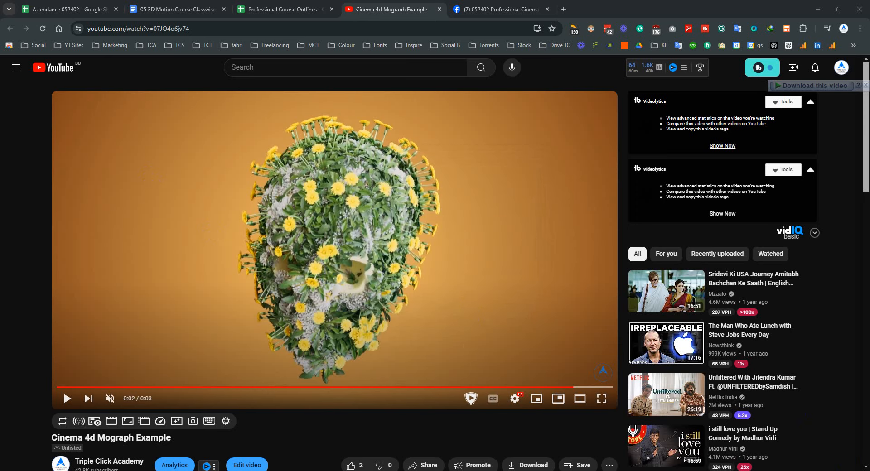
Step: Open the Maxon App and check the installation status of Redshift in the product list
click(505, 470)
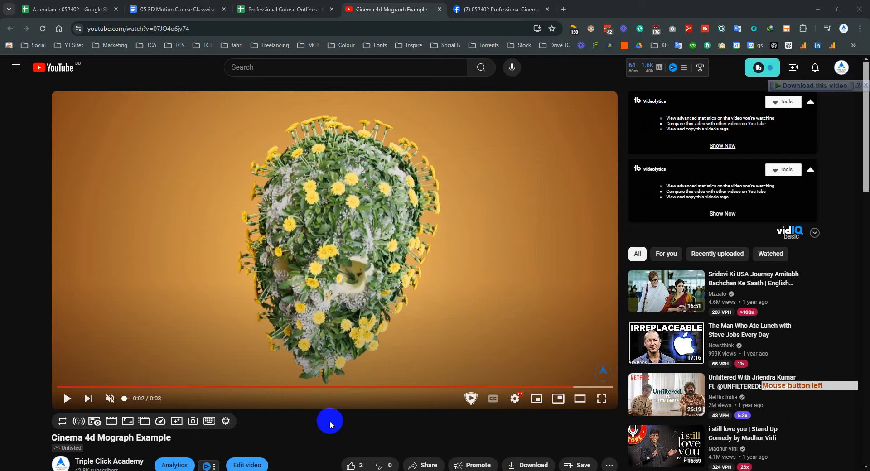
click(305, 470)
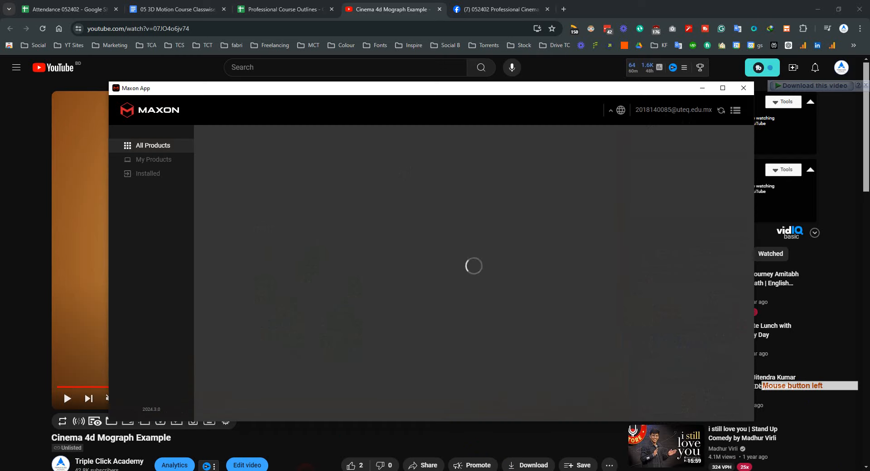
scroll(460, 331, down, 2)
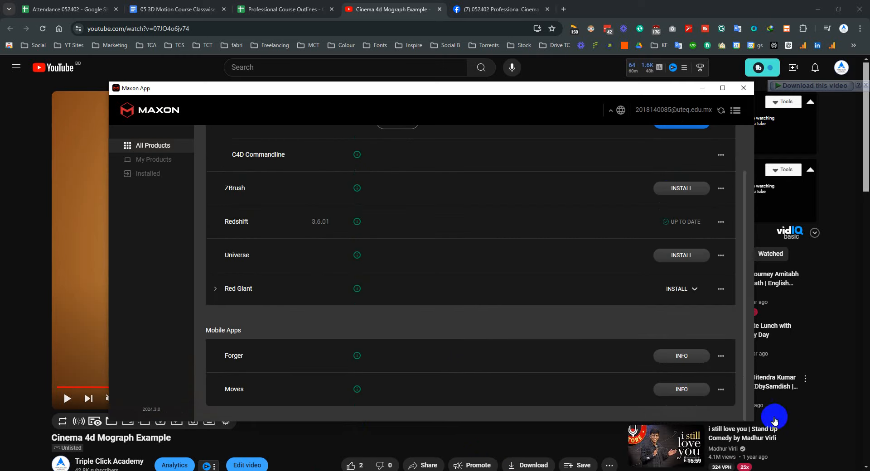
drag(754, 423, 594, 442)
scroll(553, 357, up, 2)
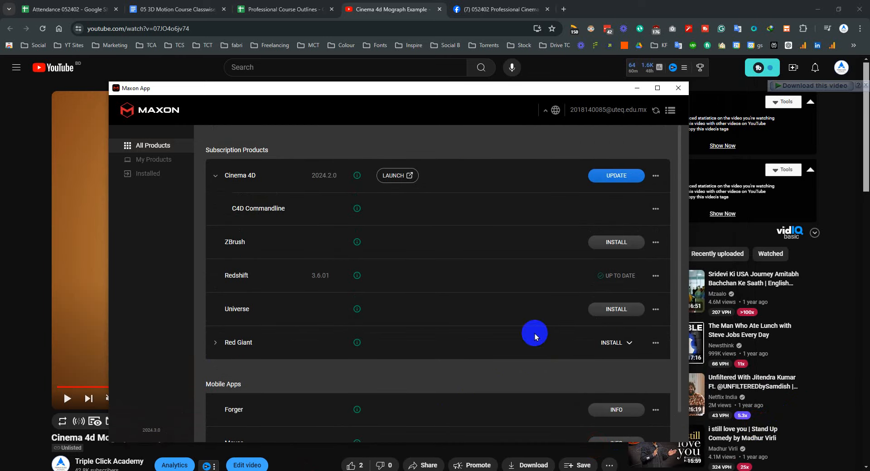
Step: Launch Maxon Cinema 4D 24 and minimize the Maxon App window
click(10, 470)
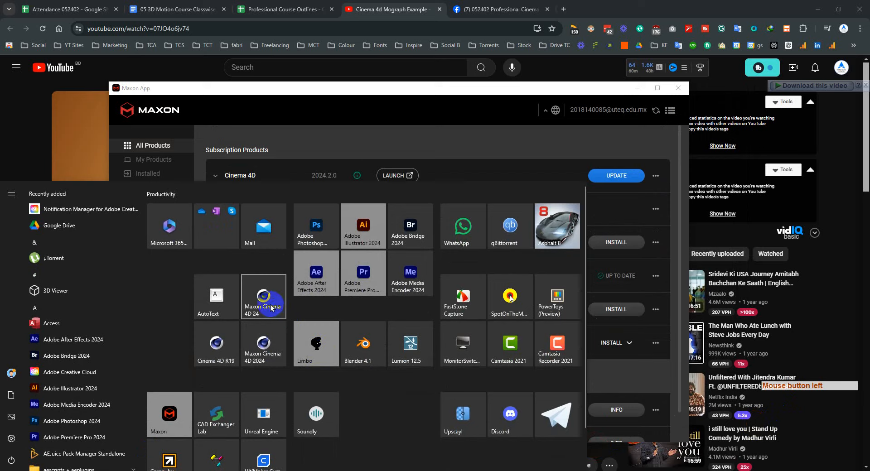
click(270, 305)
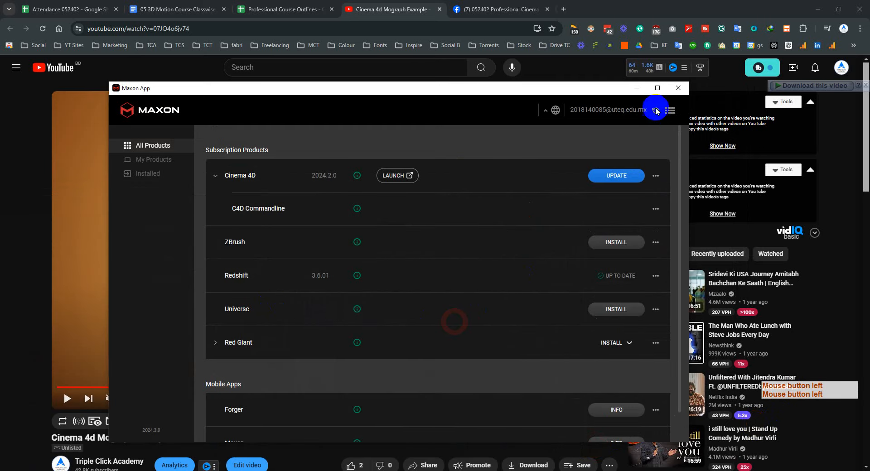
click(636, 88)
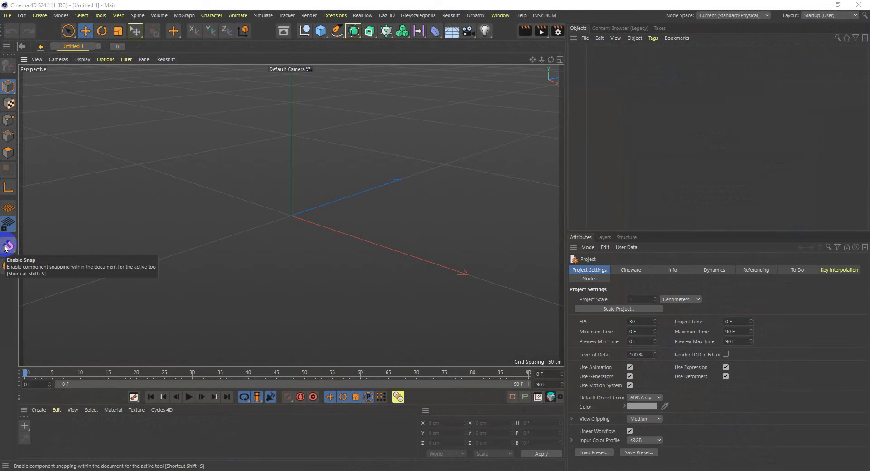
Step: Check the available Redshift commands and widen the name column of the empty object list
click(451, 15)
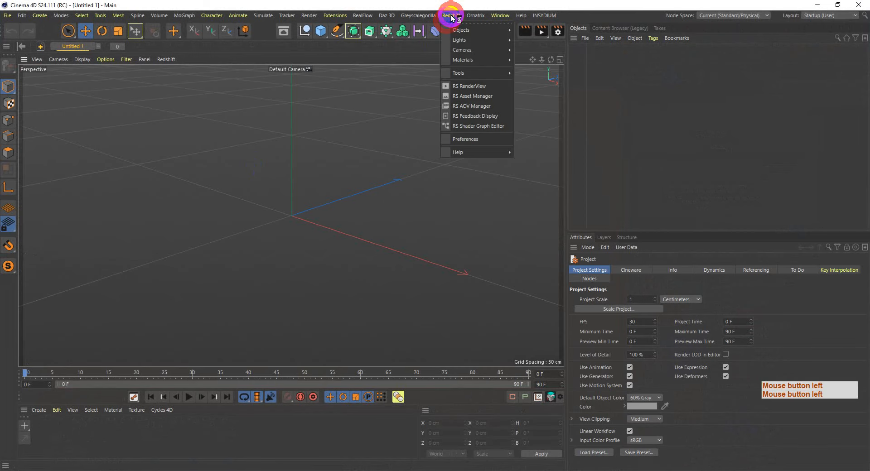
click(663, 93)
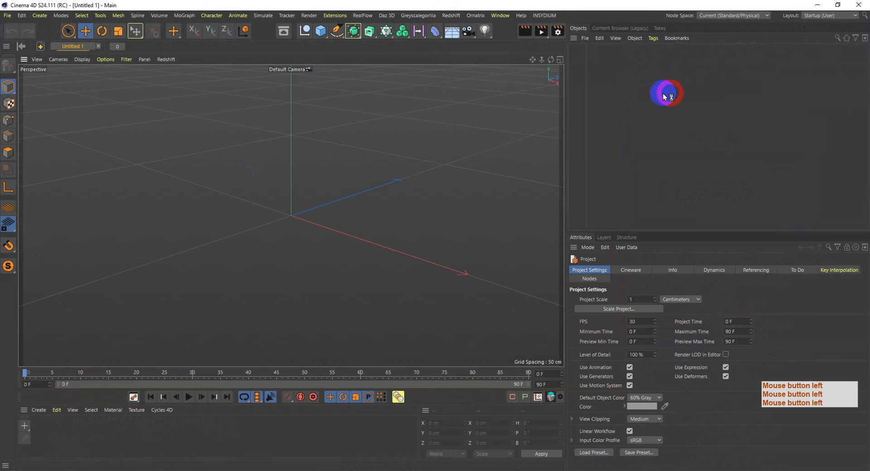
click(585, 113)
click(648, 116)
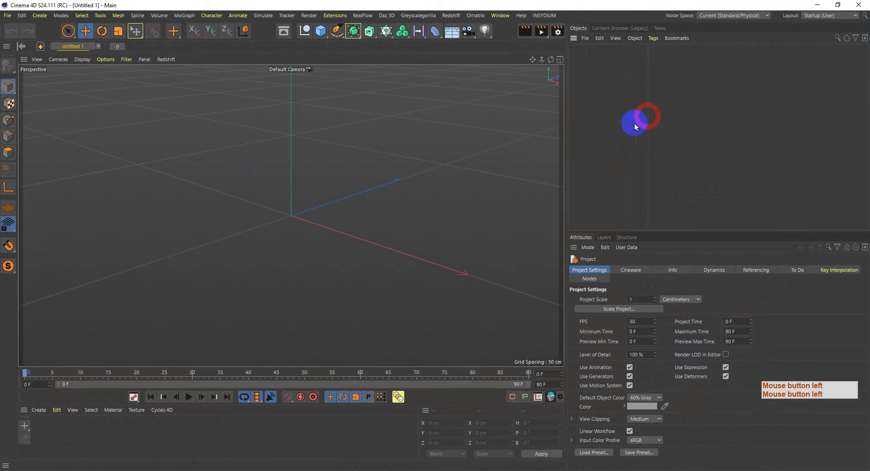
Step: Reopen the recent project C14.c4d from the "052402 All Class Videos" folder
click(7, 16)
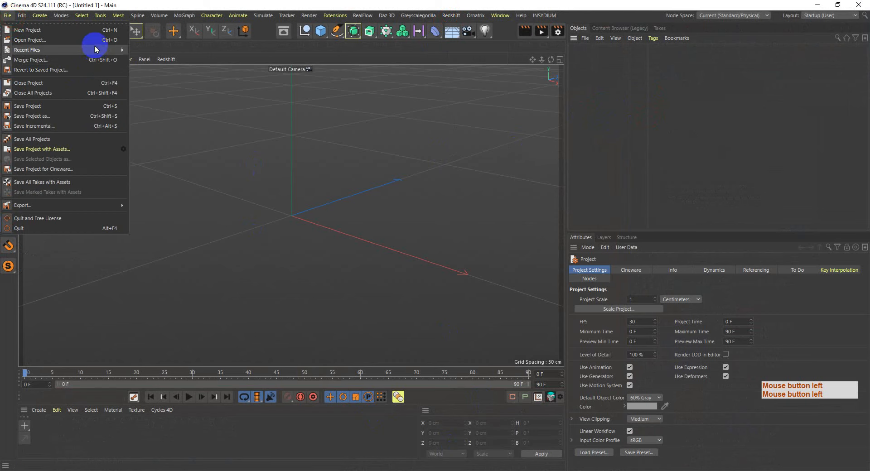
mouse_move(96, 51)
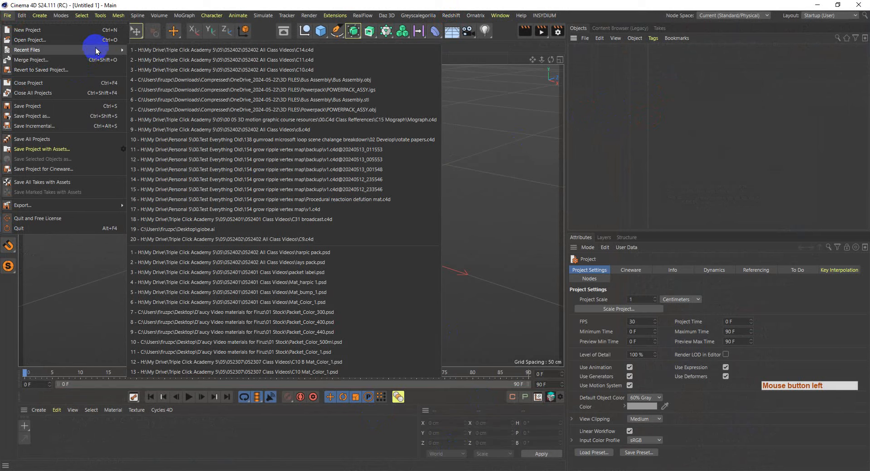
click(372, 51)
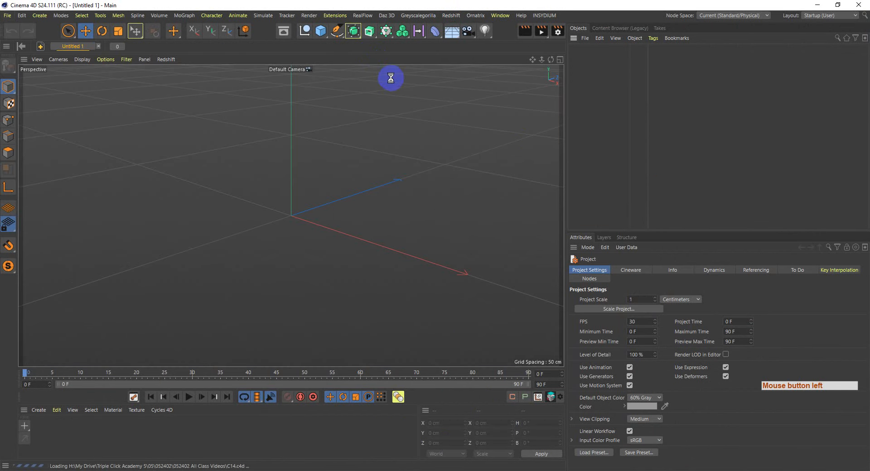
click(388, 226)
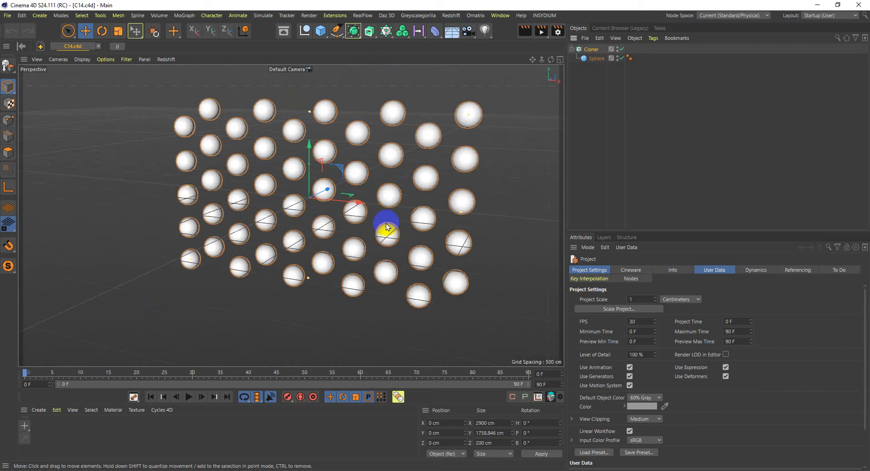
click(461, 202)
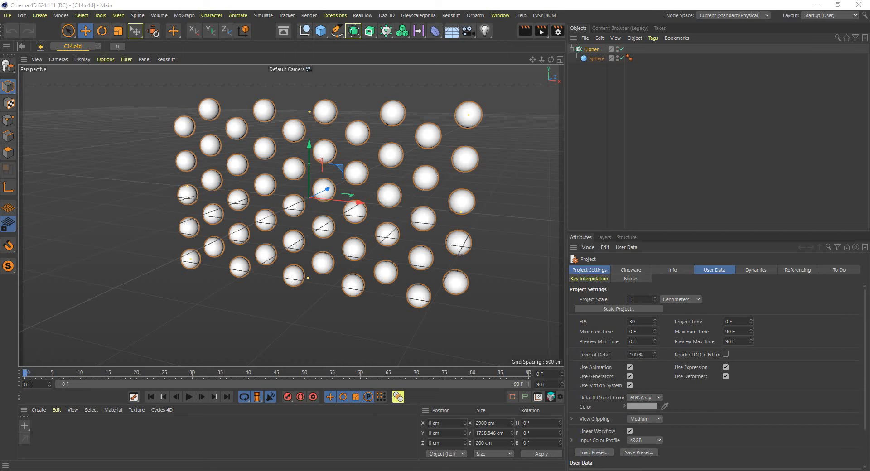
Step: Widen the name column of the object list and deselect the Cloner
click(624, 214)
drag(625, 214, 693, 205)
click(620, 137)
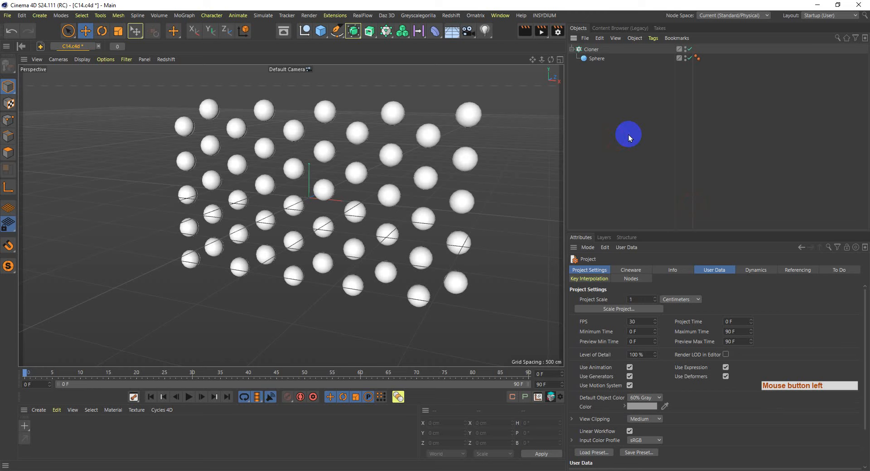
Step: Add a Cube as a second child of the Cloner, above the Sphere
drag(550, 59, 431, 235)
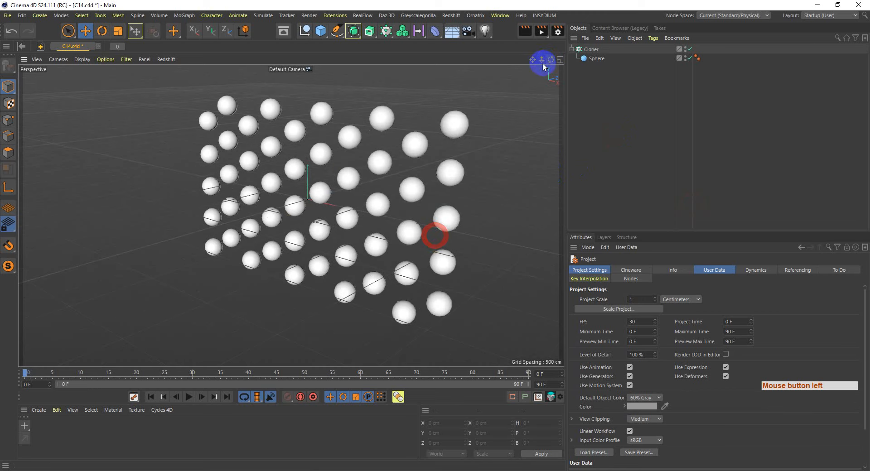
alt+middle_drag(291, 270, 346, 258)
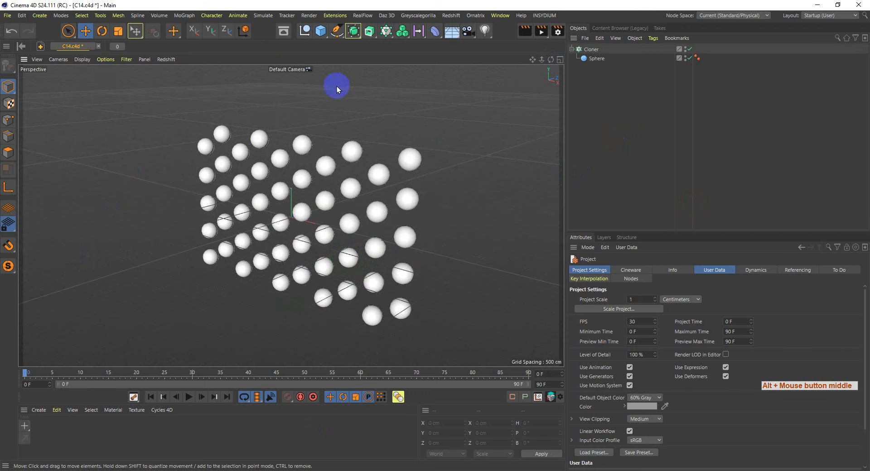
click(592, 50)
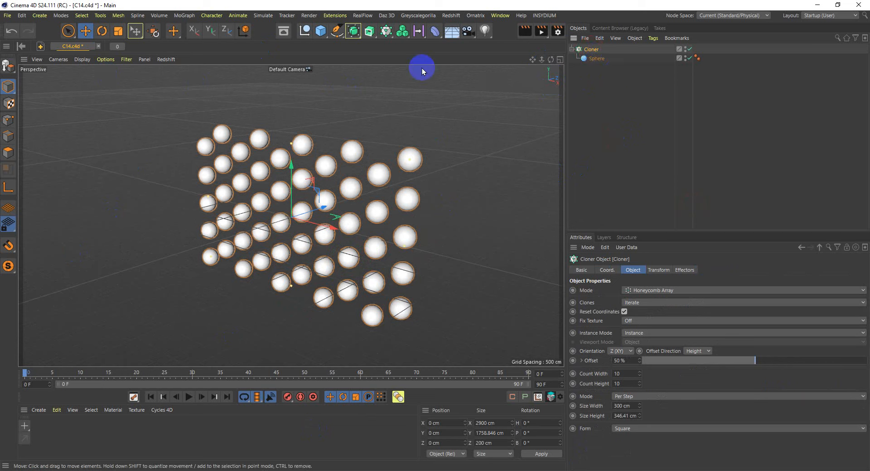
shift+click(320, 30)
alt+drag(540, 292, 456, 286)
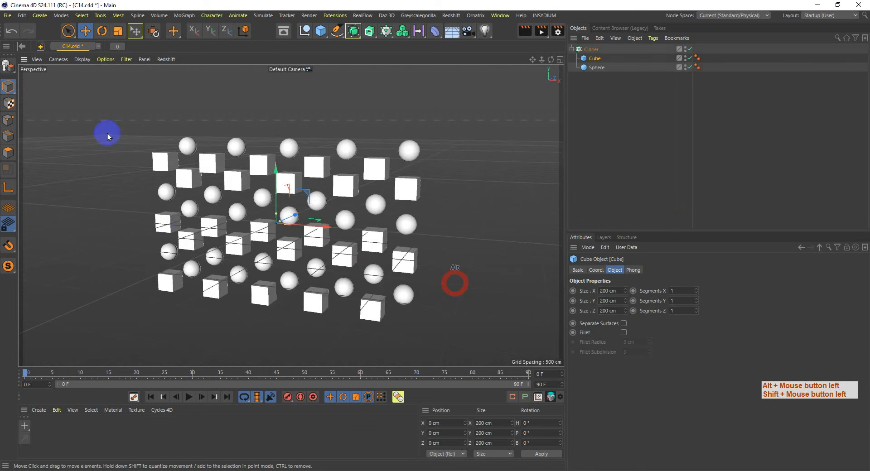
Step: Change the Cloner to Linear mode and inspect the alternating cube and sphere clones
click(591, 49)
click(666, 291)
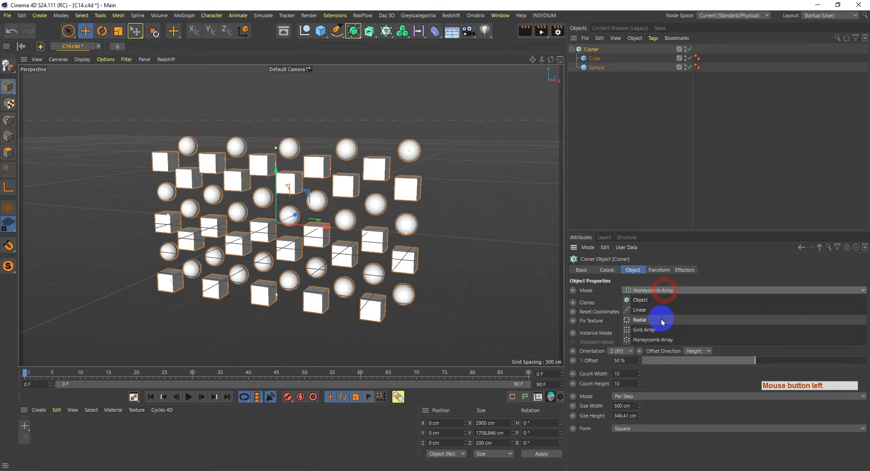
click(658, 310)
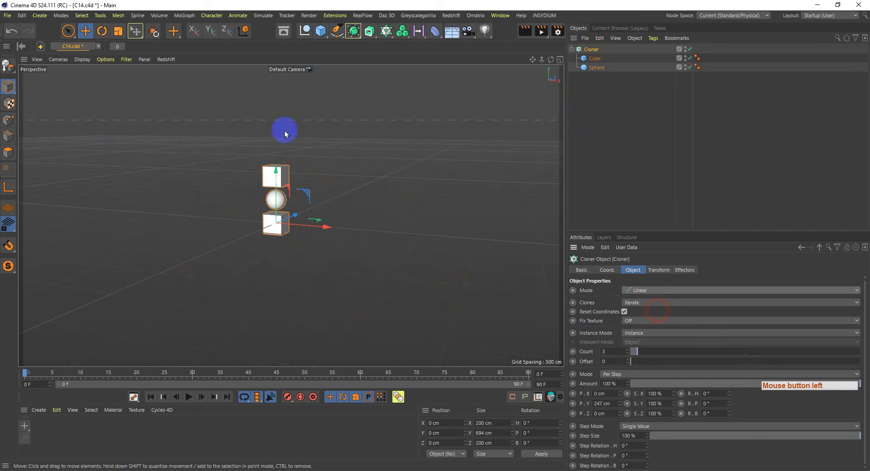
alt+drag(345, 278, 309, 287)
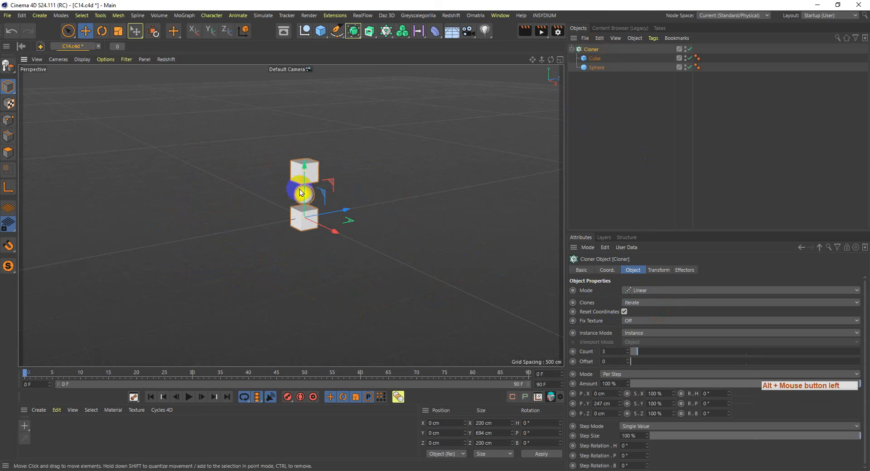
Step: Set the linear Cloner's count to 16 and its vertical offset P.Y to 267 cm per step
click(306, 173)
key(ctrl+z)
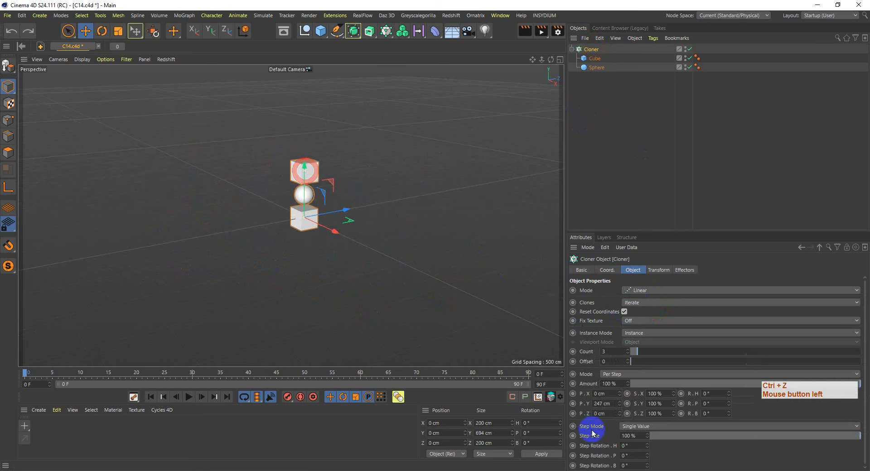
drag(616, 405, 618, 405)
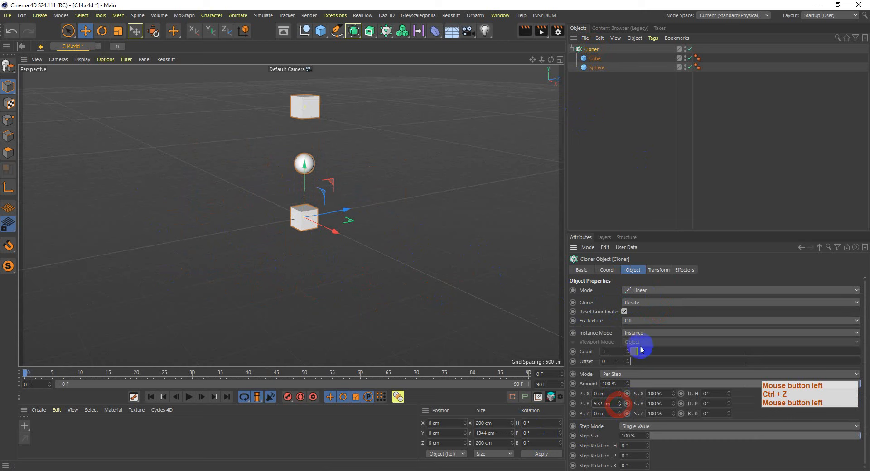
drag(639, 352, 668, 353)
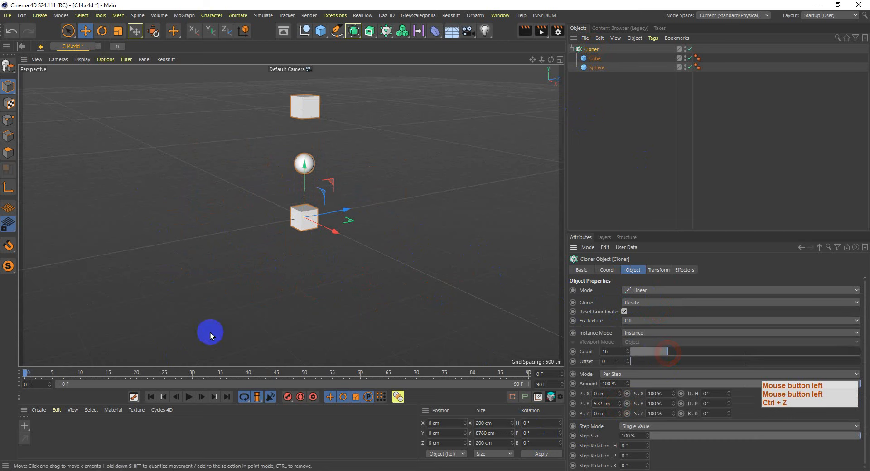
scroll(213, 333, down, 5)
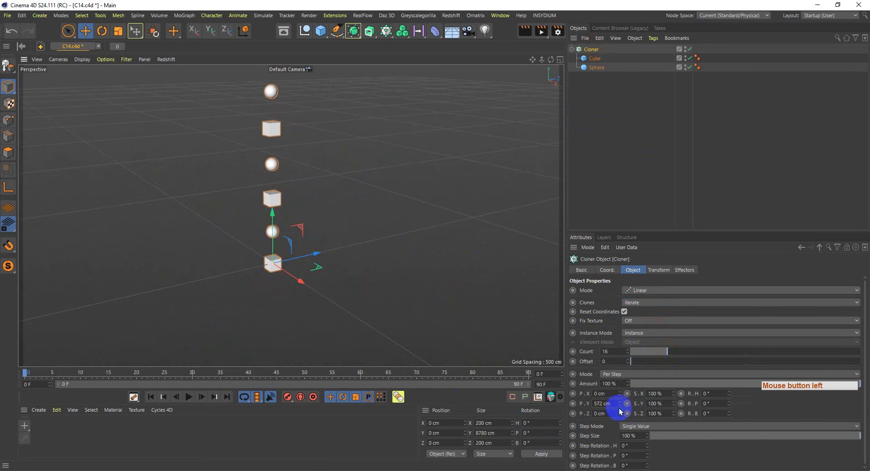
drag(618, 406, 618, 404)
scroll(272, 320, down, 2)
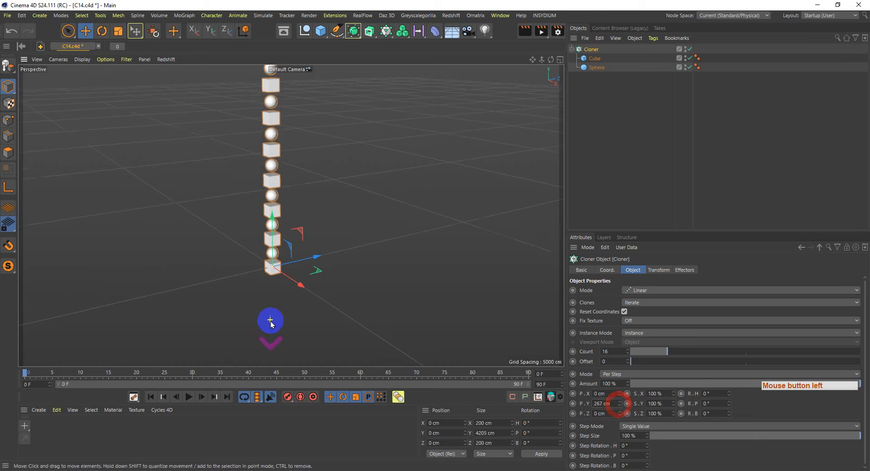
Step: Set the Cloner's Clones option to Random and inspect the mixed stack of cubes and spheres
click(641, 304)
click(650, 320)
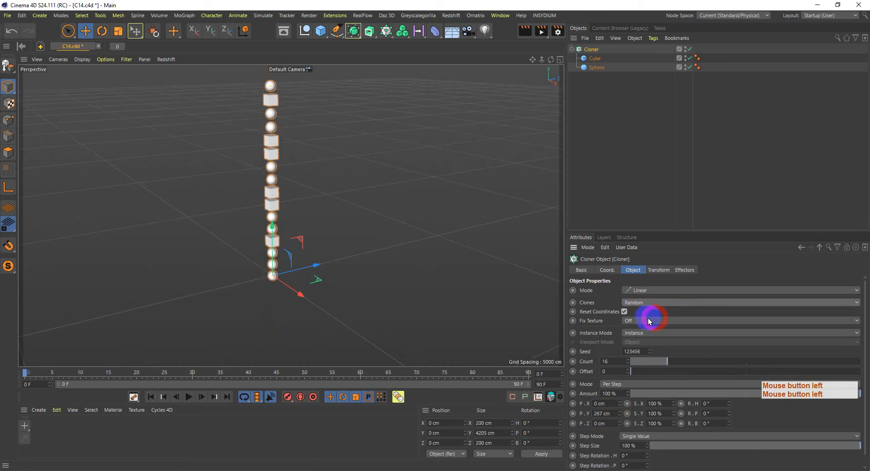
mouse_move(317, 314)
alt+mouse_down()
mouse_move(379, 311)
mouse_move(311, 291)
alt+mouse_up()
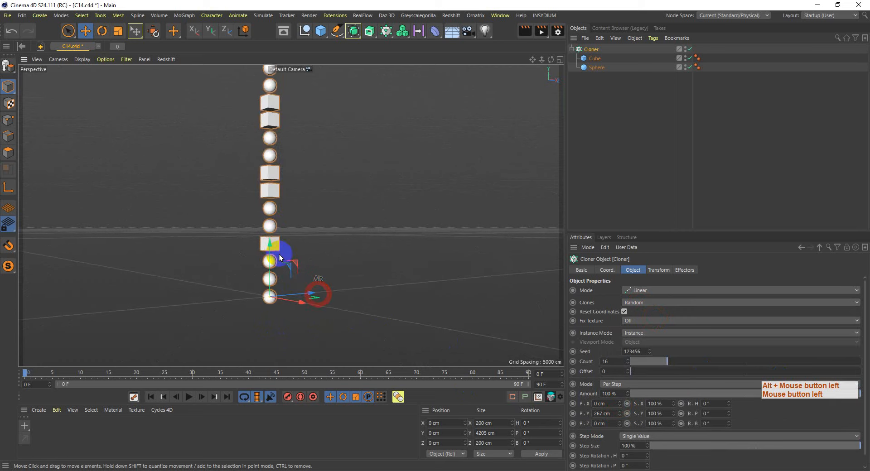
click(640, 303)
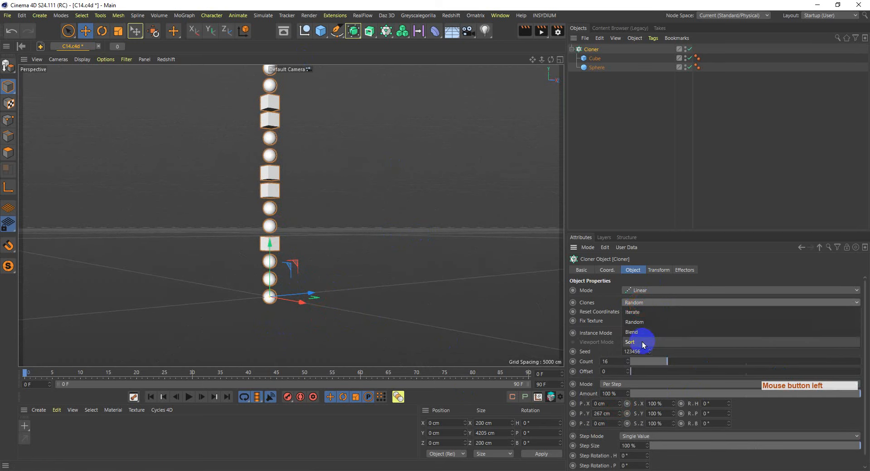
click(607, 314)
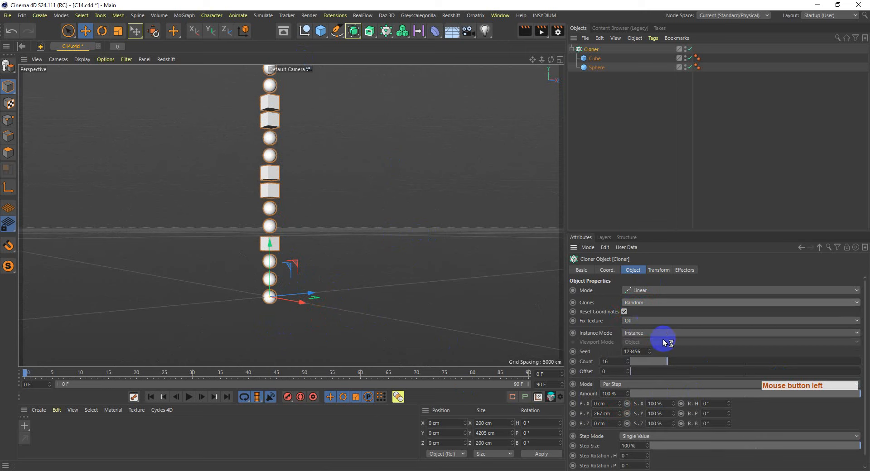
scroll(349, 312, down, 2)
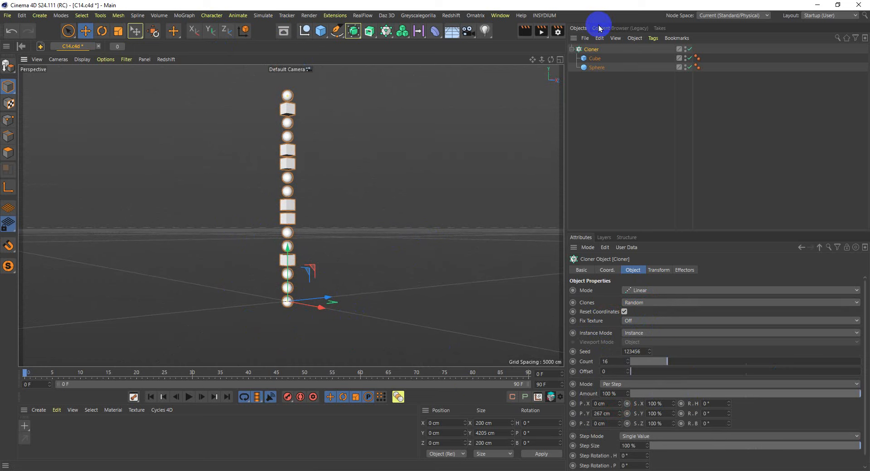
alt+drag(320, 248, 346, 285)
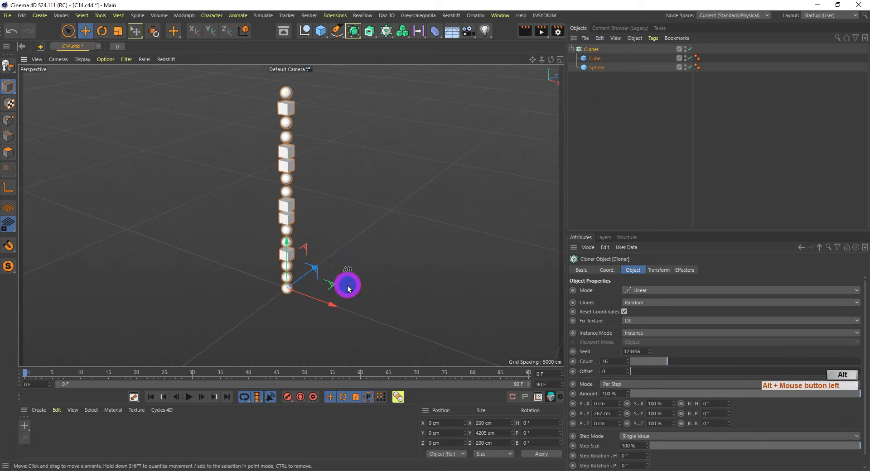
Step: Try the Render Instance and Multi-Instance modes on the Cloner and return it to Instance
click(646, 336)
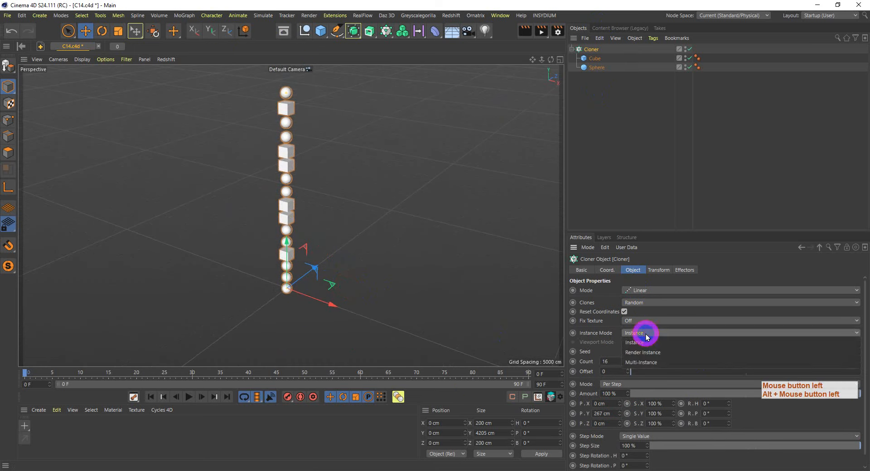
click(672, 357)
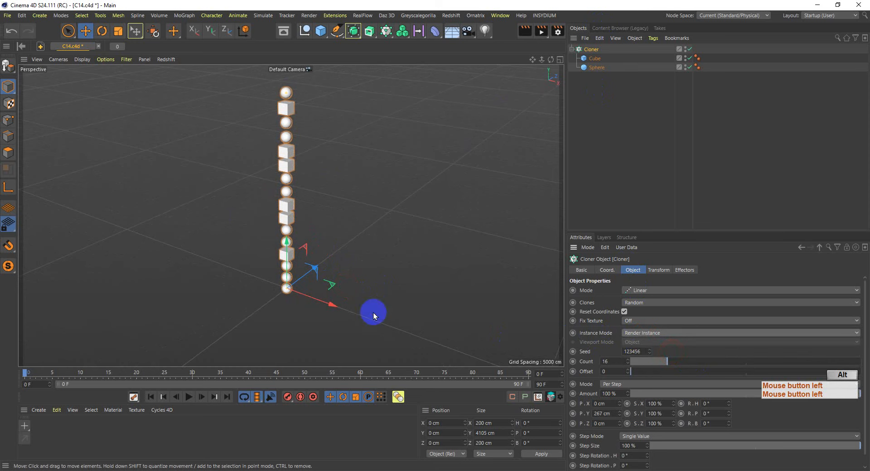
alt+drag(385, 312, 341, 301)
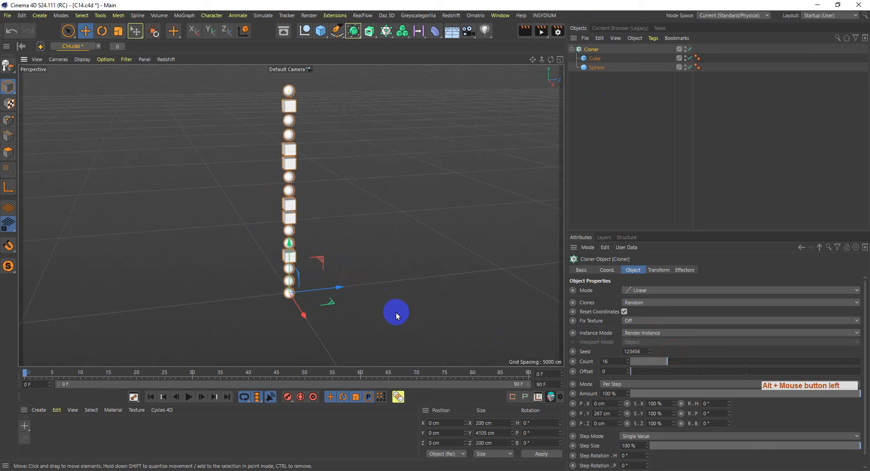
click(639, 334)
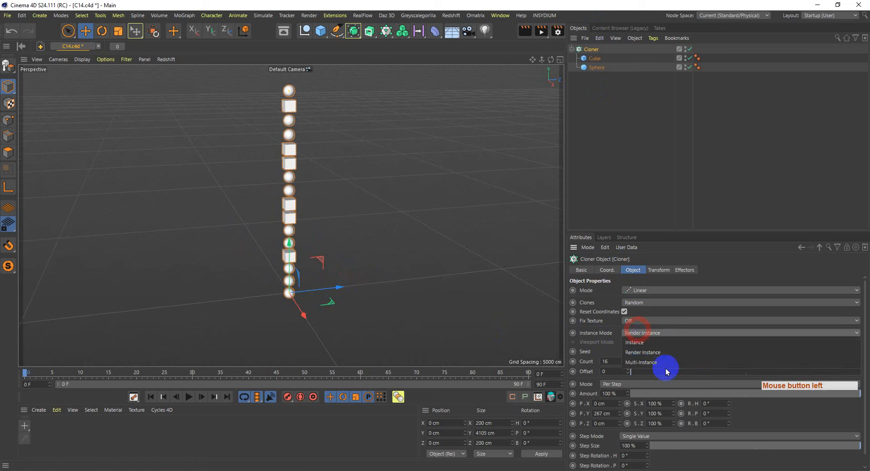
click(648, 365)
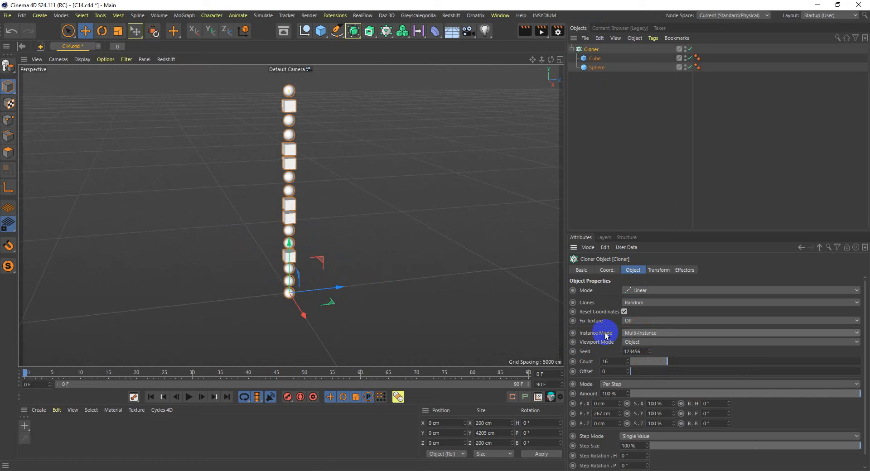
click(632, 334)
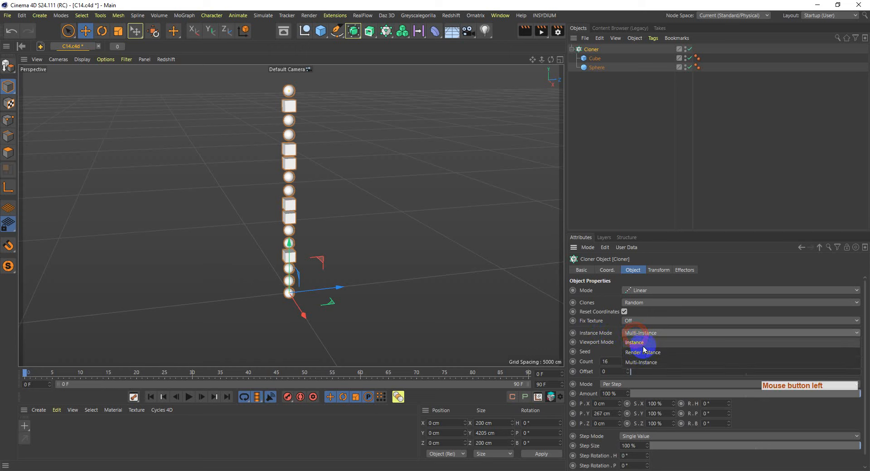
click(644, 345)
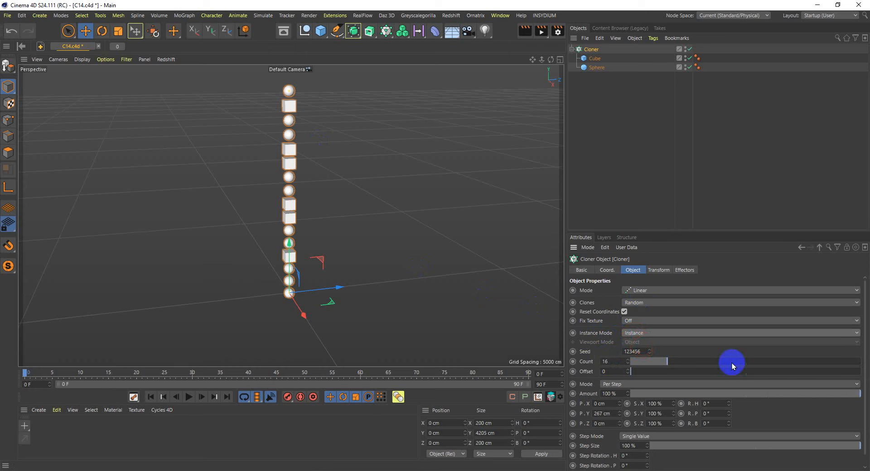
Step: Reduce the Cloner's count to 11 while keeping the Per Step distribution
drag(674, 362, 613, 377)
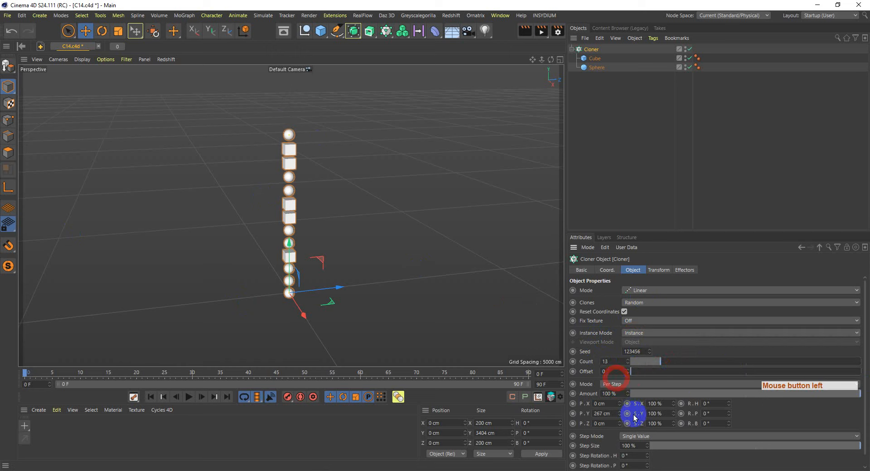
click(644, 383)
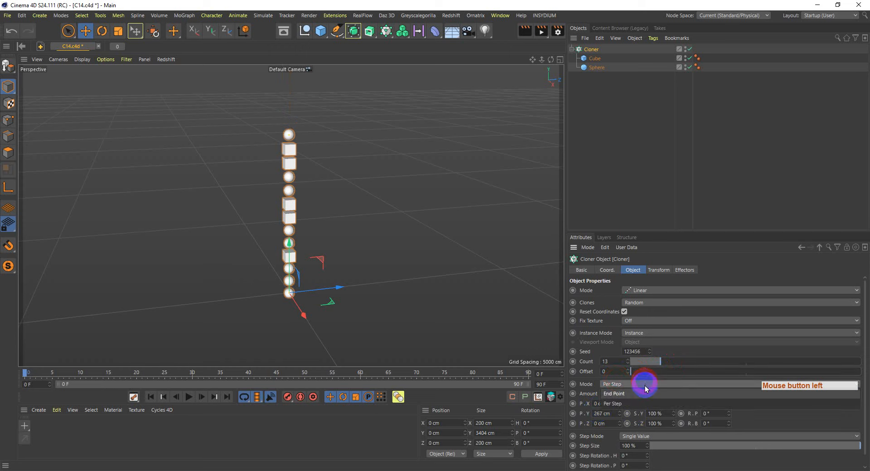
click(648, 385)
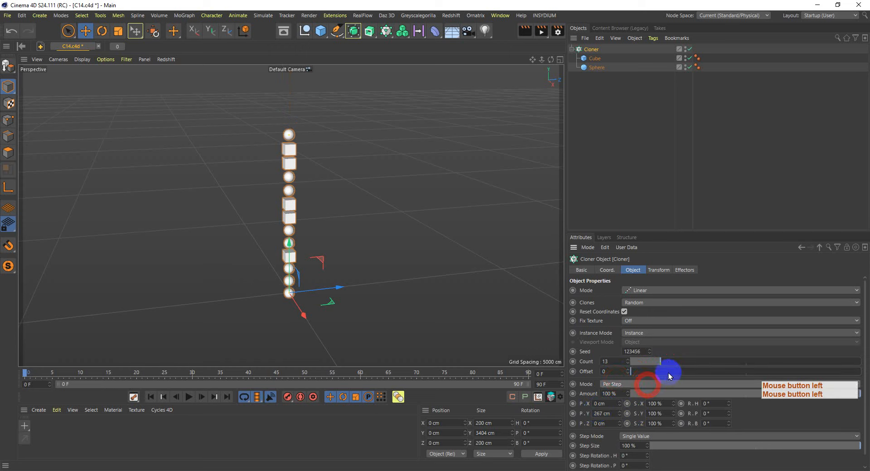
drag(663, 368, 656, 368)
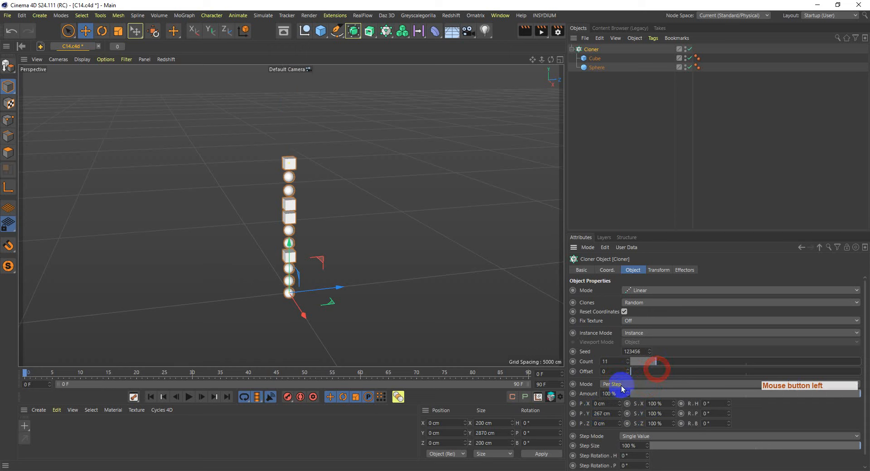
Step: Switch the linear distribution to End Point with P.Y at 3659 cm and raise the count to 15
click(620, 384)
click(622, 394)
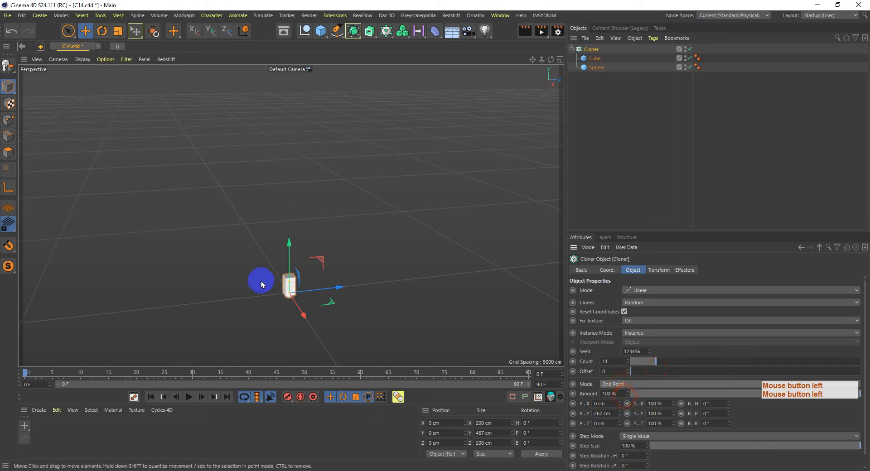
mouse_move(619, 413)
mouse_down()
mouse_move(616, 353)
mouse_move(619, 409)
mouse_up()
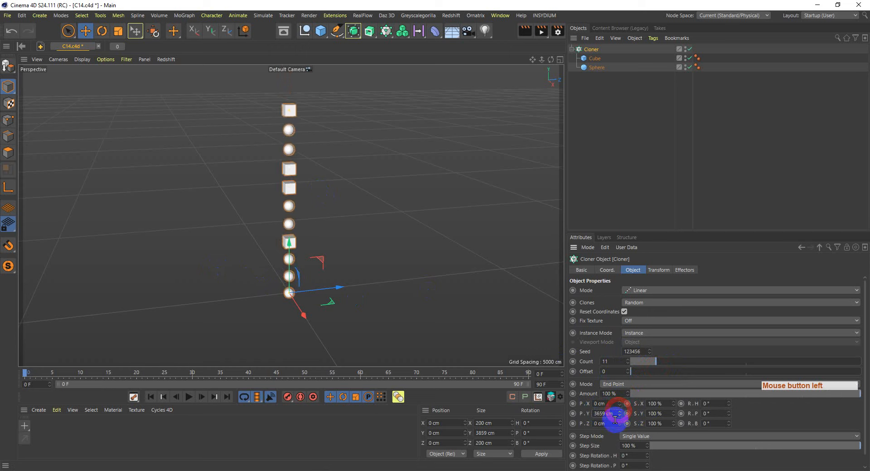
mouse_move(659, 361)
mouse_down()
mouse_move(703, 361)
mouse_move(625, 378)
mouse_move(672, 379)
mouse_up()
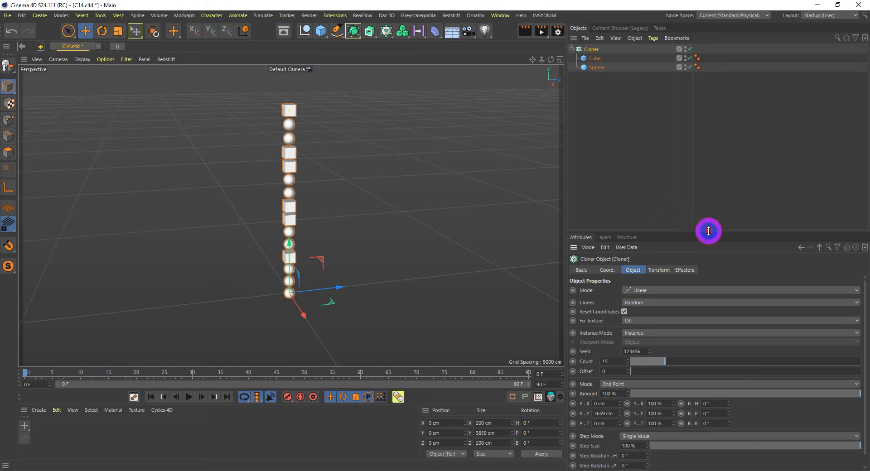
Step: Enlarge the attributes area below the object list and slightly widen the object name column
drag(709, 232, 711, 205)
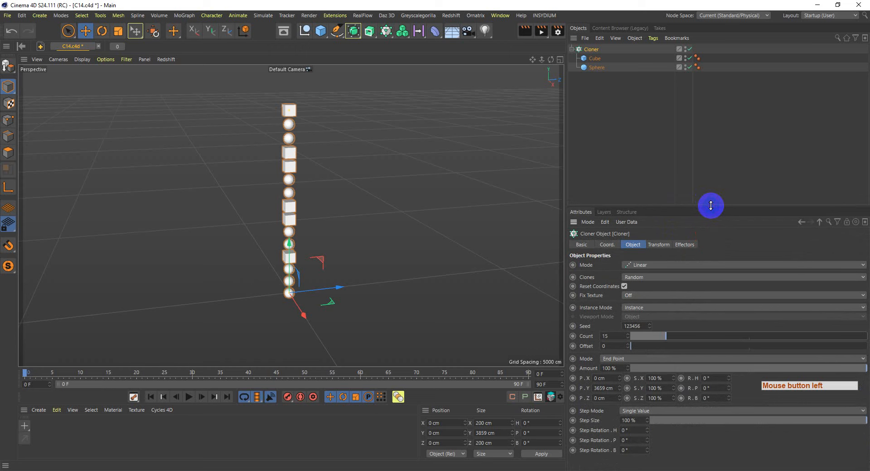
drag(711, 205, 710, 210)
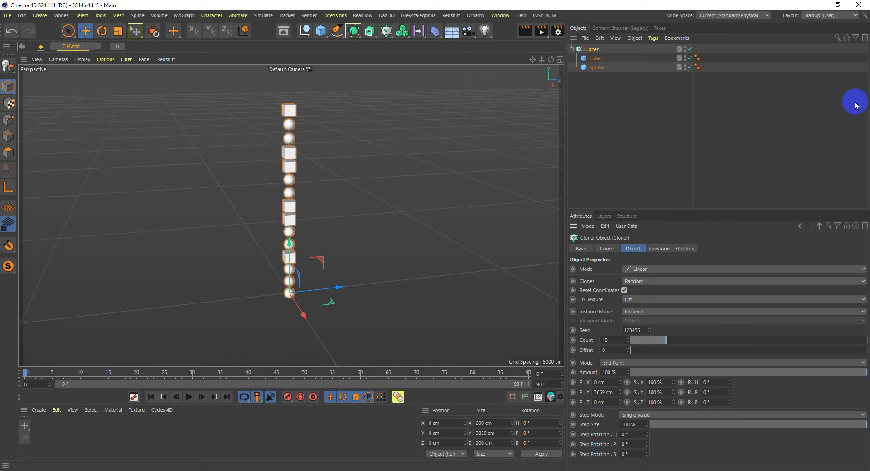
click(594, 53)
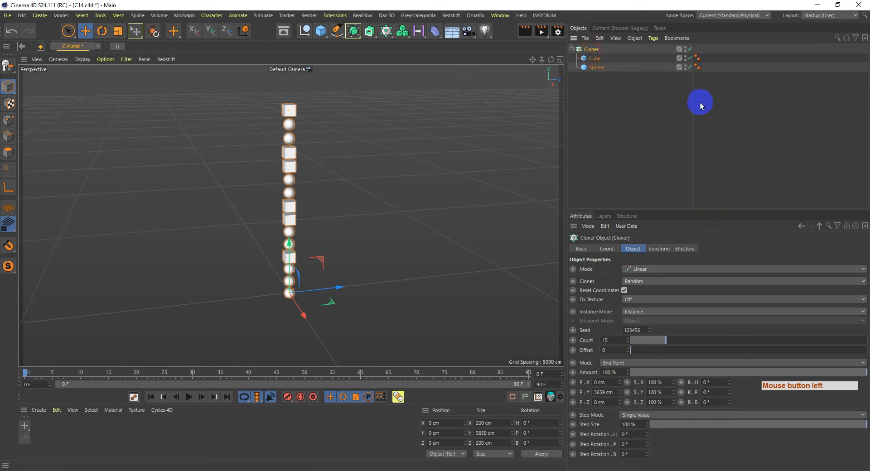
mouse_move(693, 111)
mouse_down()
mouse_move(682, 112)
mouse_move(697, 112)
mouse_up()
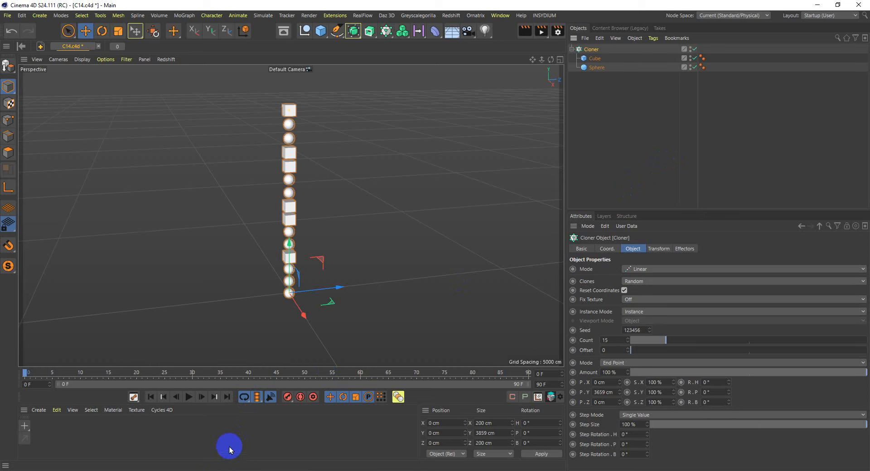
Step: Change the Cloner's mode to Honeycomb Array and view the array at an angle
click(595, 54)
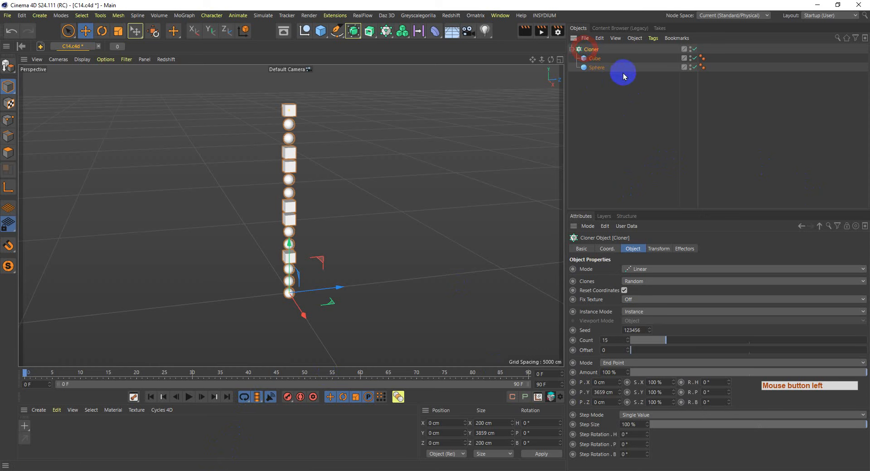
click(635, 269)
click(652, 318)
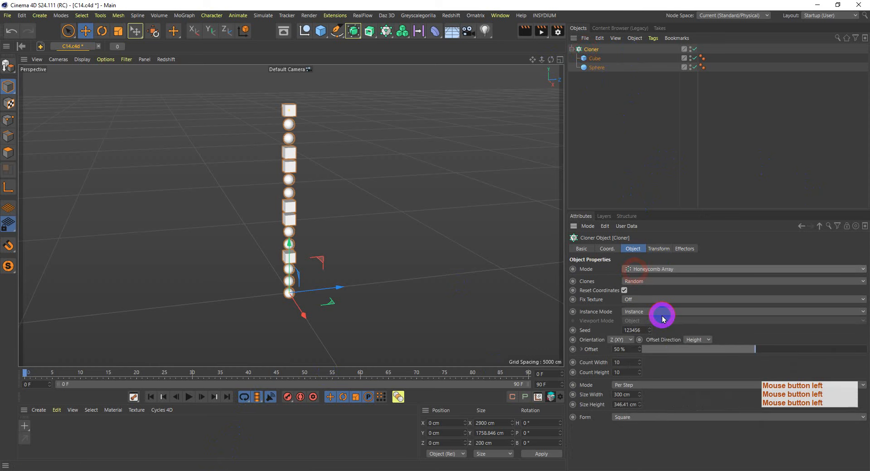
alt+drag(227, 300, 219, 237)
Step: Set the honeycomb's Clones option to Iterate and inspect the alternating cubes and spheres
click(649, 281)
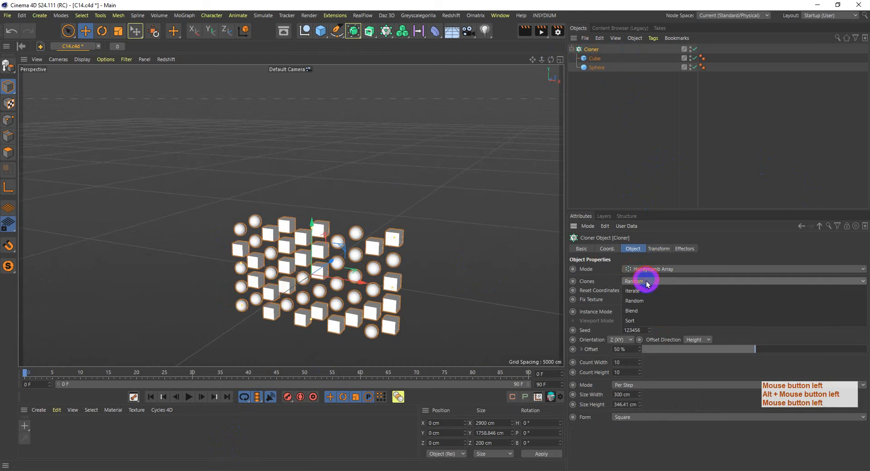
click(649, 294)
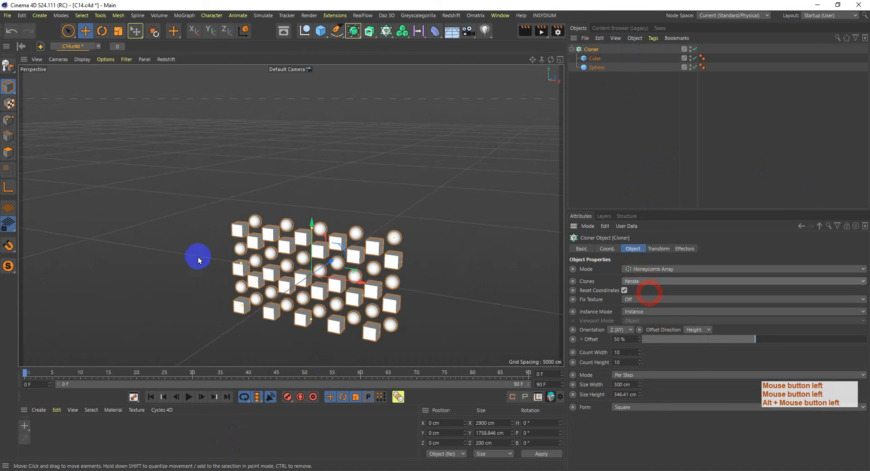
scroll(196, 224, up, 2)
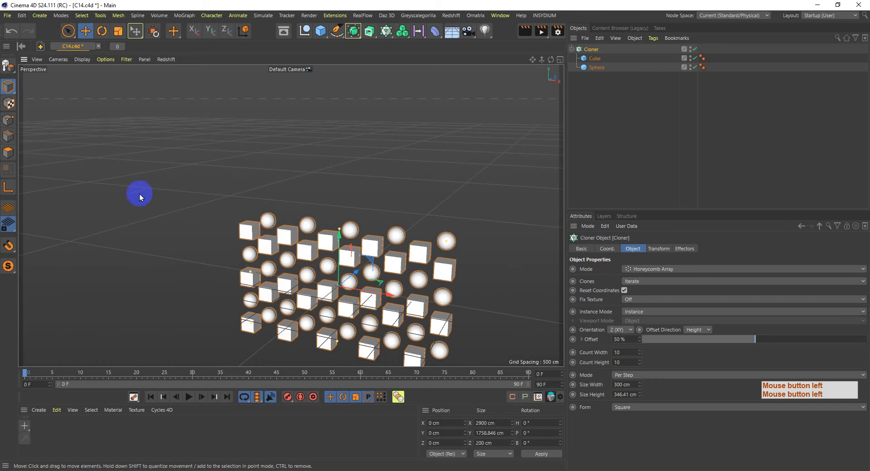
scroll(138, 192, down, 2)
alt+middle_drag(238, 270, 232, 260)
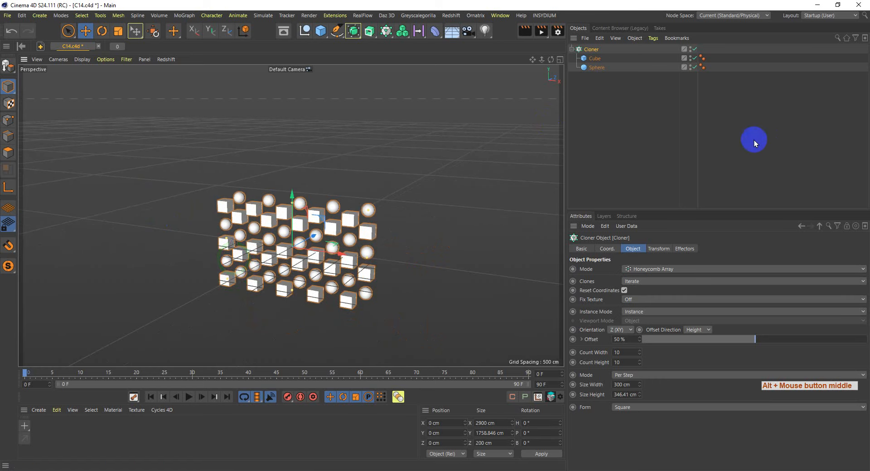
Step: Add a Plain effector to the Cloner, and disable and re-enable it to compare its effect on the clones
click(385, 30)
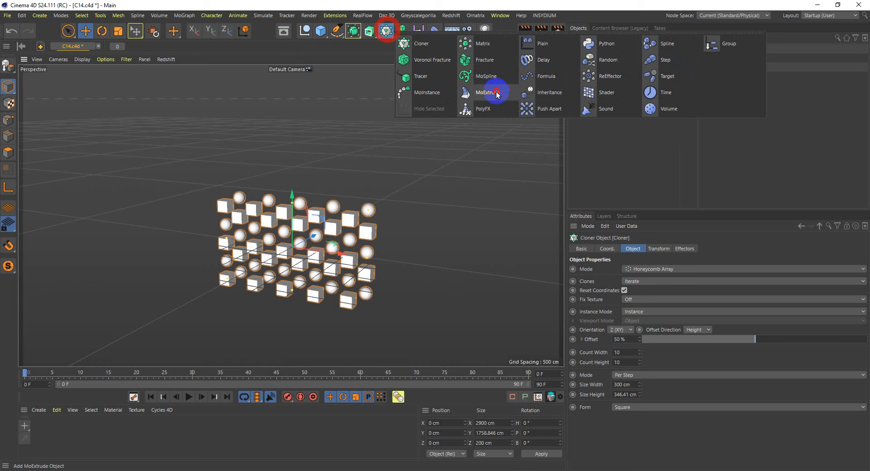
click(543, 44)
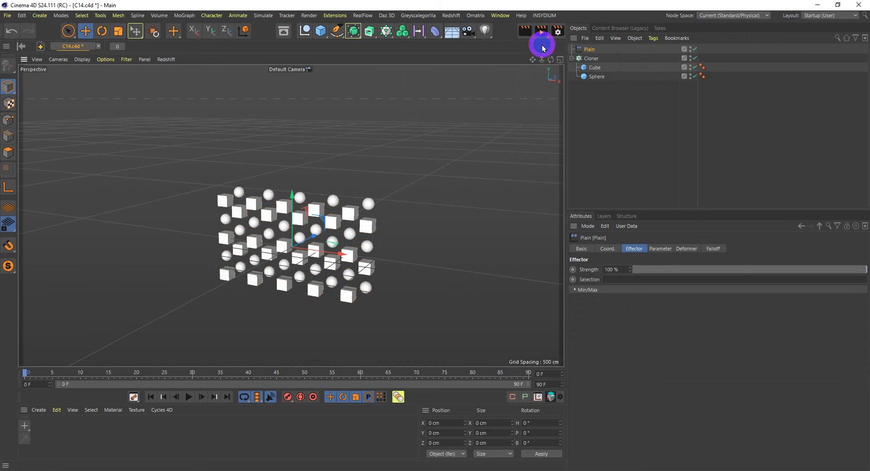
click(696, 49)
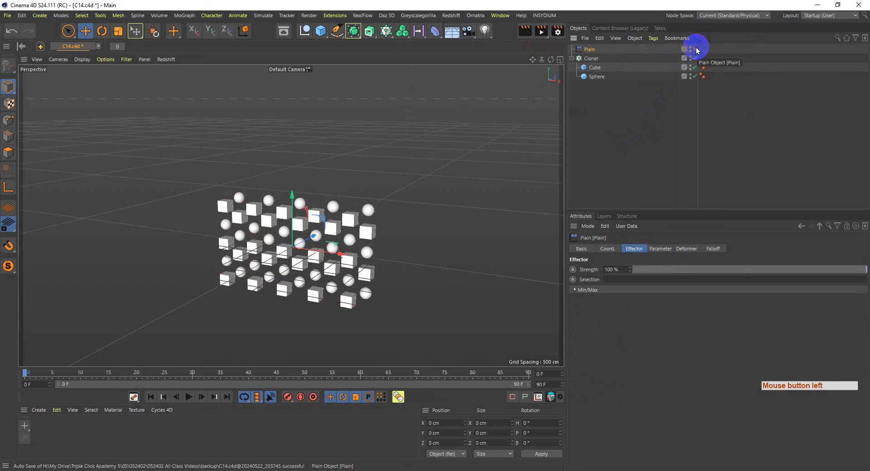
click(696, 49)
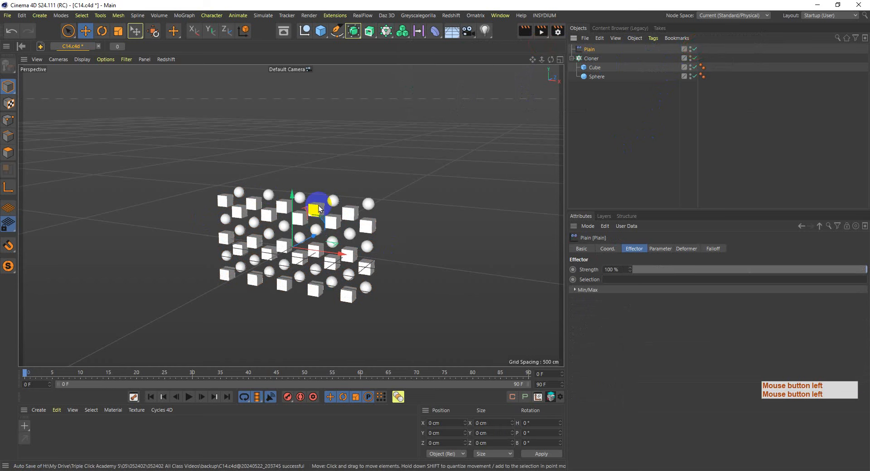
Step: Test the Plain effector's P.Y offset, reset it to 100 cm, and turn off its Position parameter
click(590, 50)
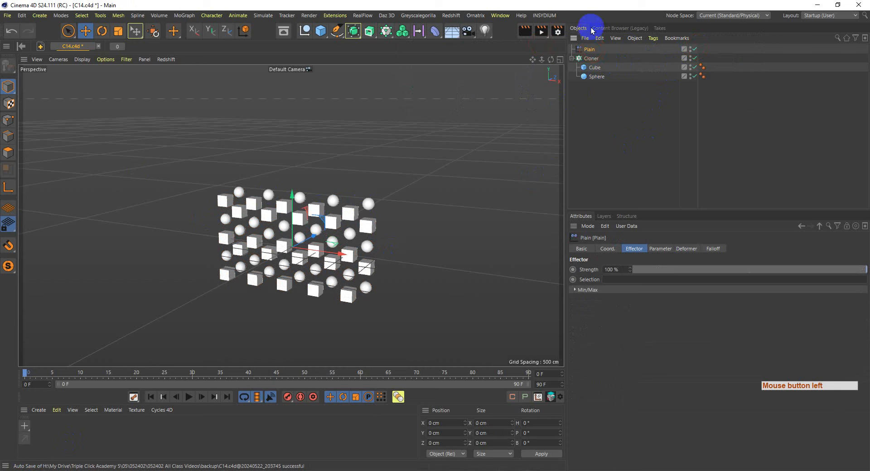
click(660, 249)
click(661, 250)
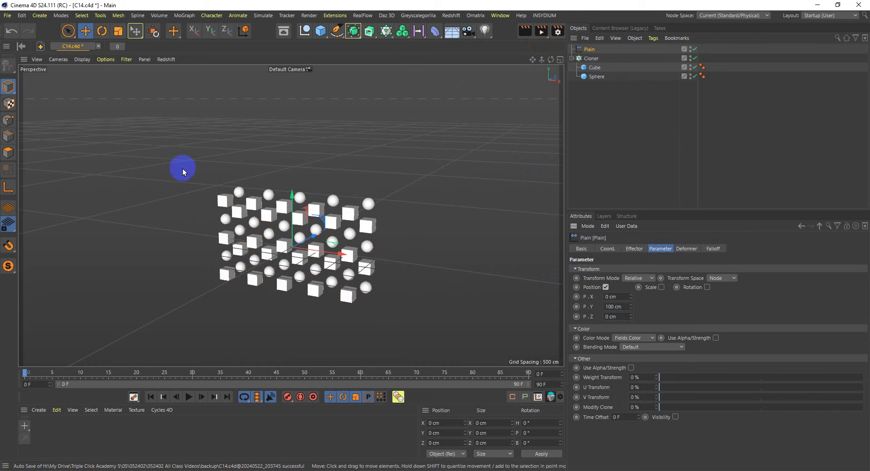
mouse_move(631, 307)
mouse_down()
mouse_move(640, 242)
mouse_move(631, 305)
mouse_up()
right_click(632, 305)
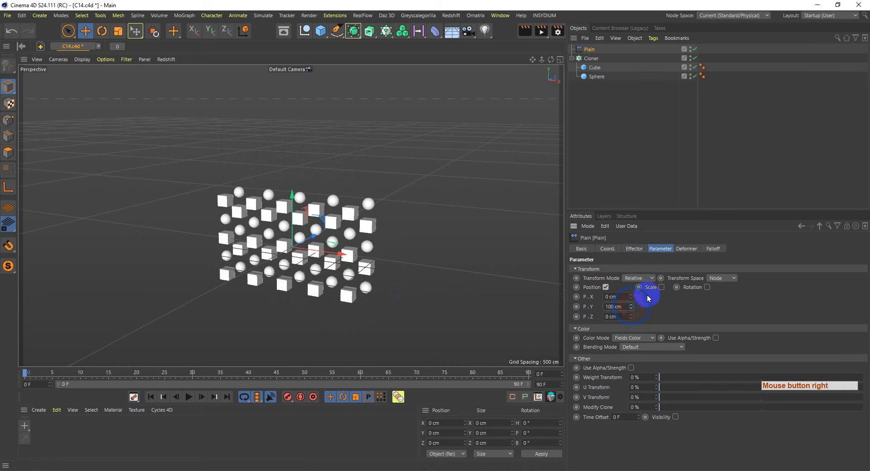
click(606, 287)
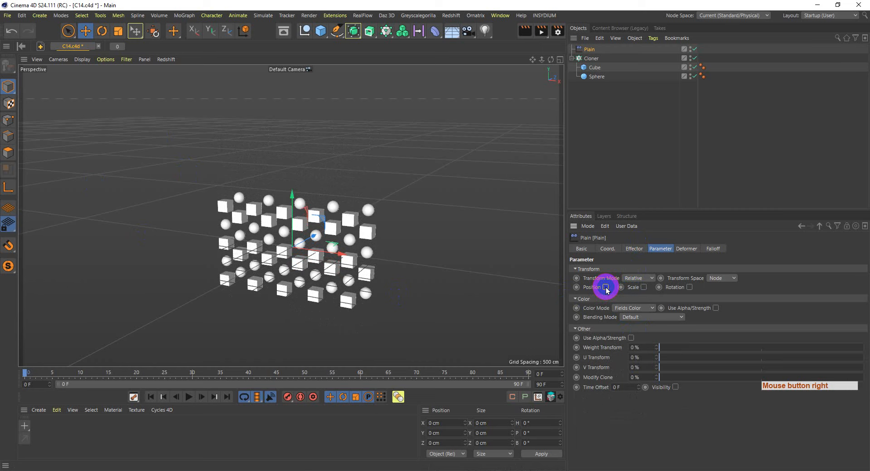
Step: Enable Scale with Uniform Scale on the Plain effector, testing S.X at -3.98 and a uniform scale value and undoing both tests
click(644, 288)
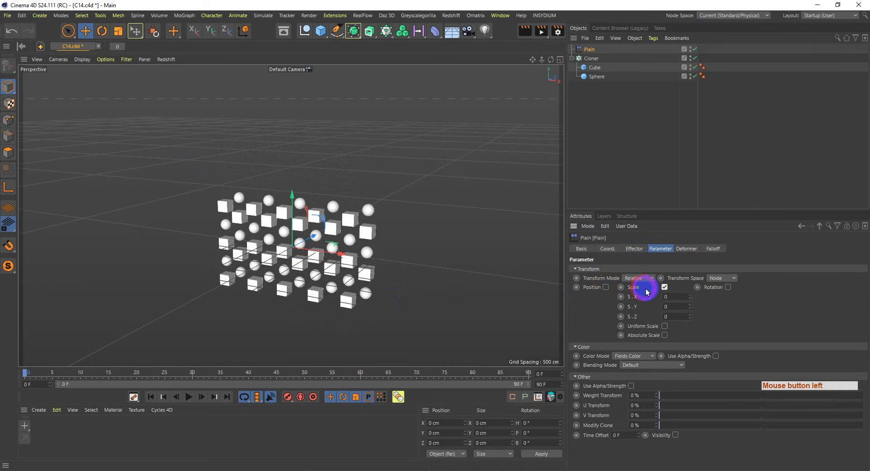
drag(689, 297, 689, 295)
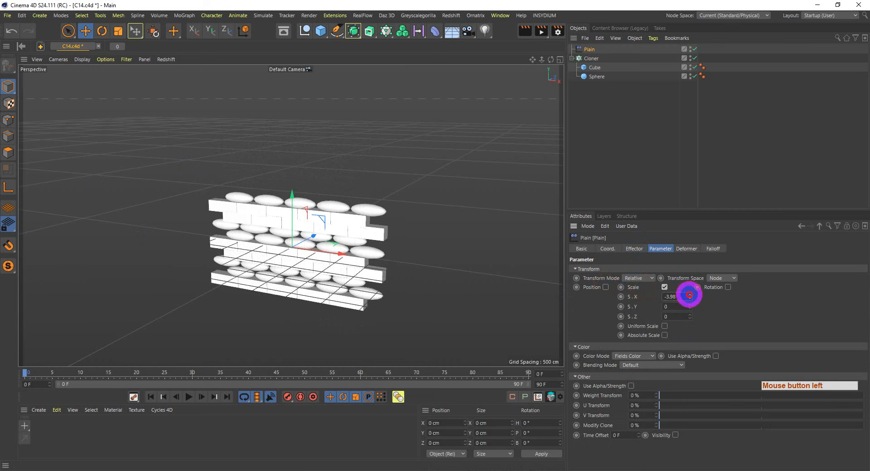
key(ctrl+z)
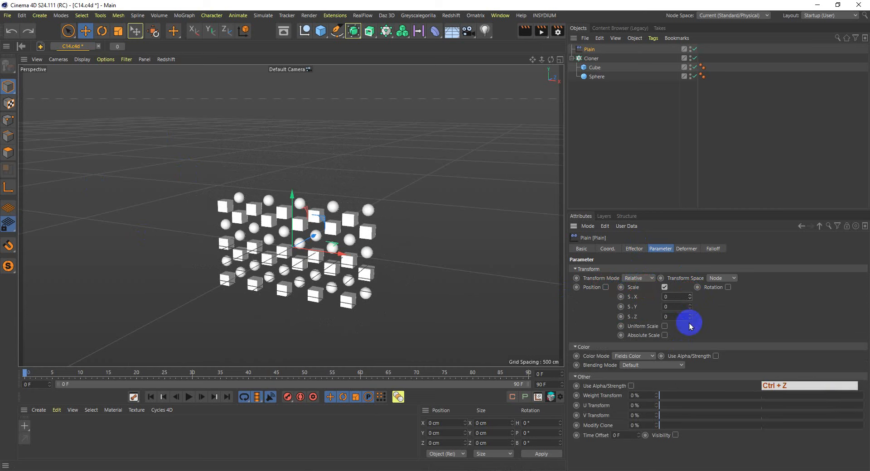
click(665, 326)
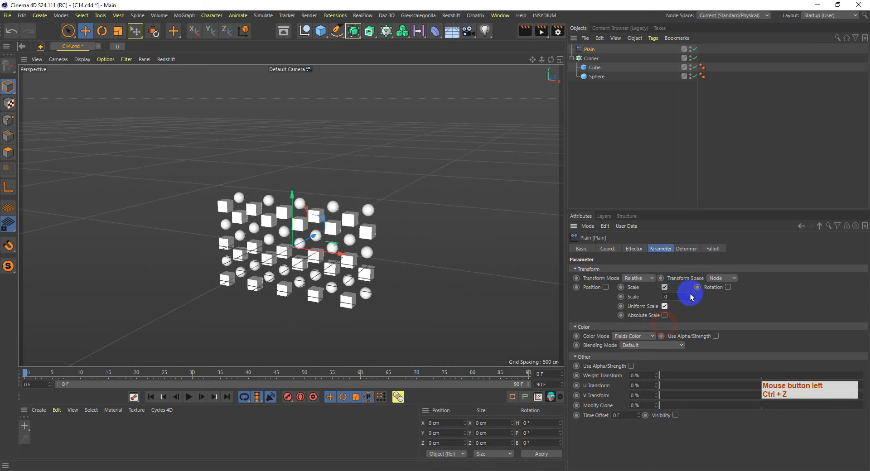
drag(690, 295, 691, 296)
key(ctrl+z)
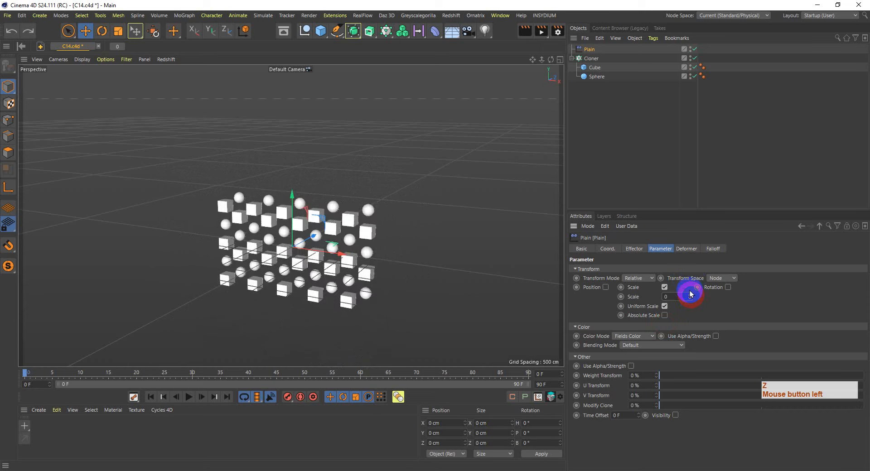
Step: Enable Rotation on the Plain effector, try out a heading rotation (R.H) on the clones and undo it
click(728, 287)
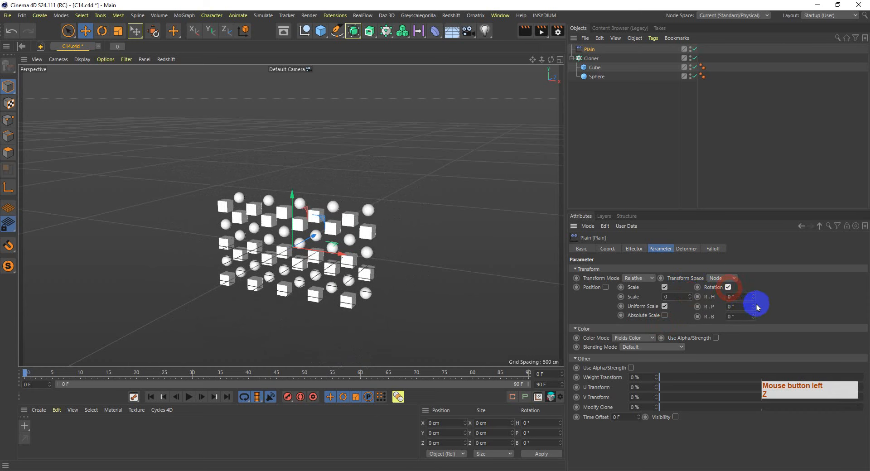
drag(755, 295, 754, 295)
key(ctrl+z)
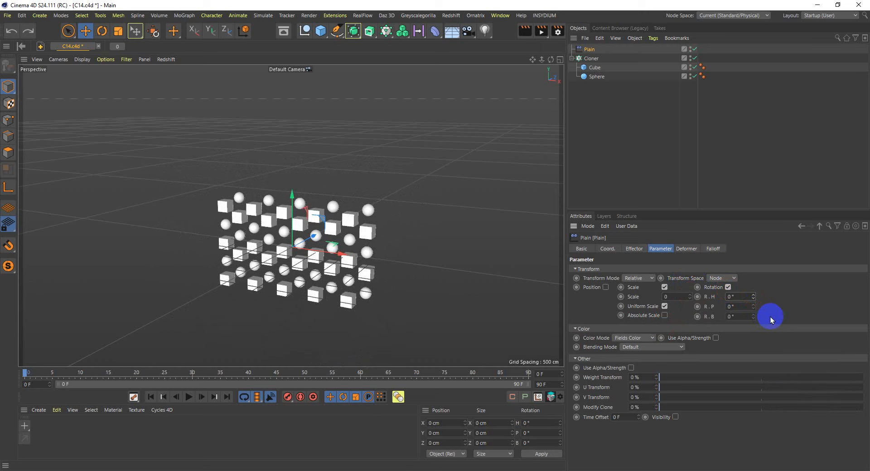
Step: Change the Cloner's mode from Honeycomb Array to Grid Array and view the block of clones at an angle
click(590, 59)
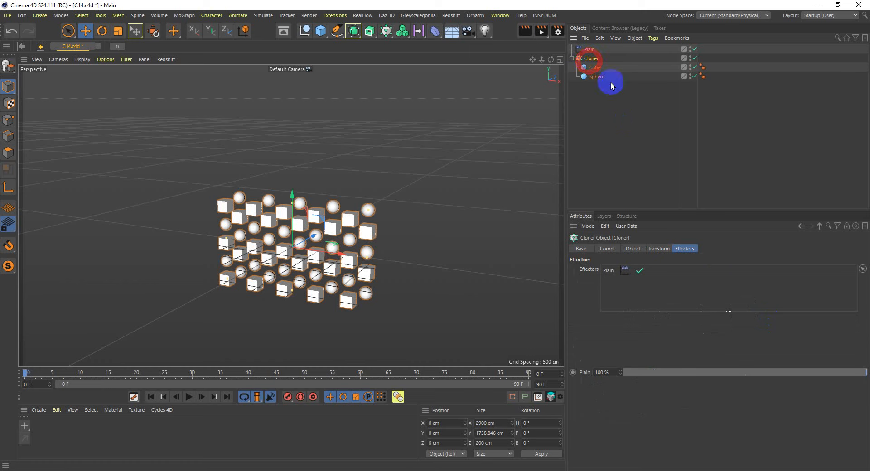
click(625, 249)
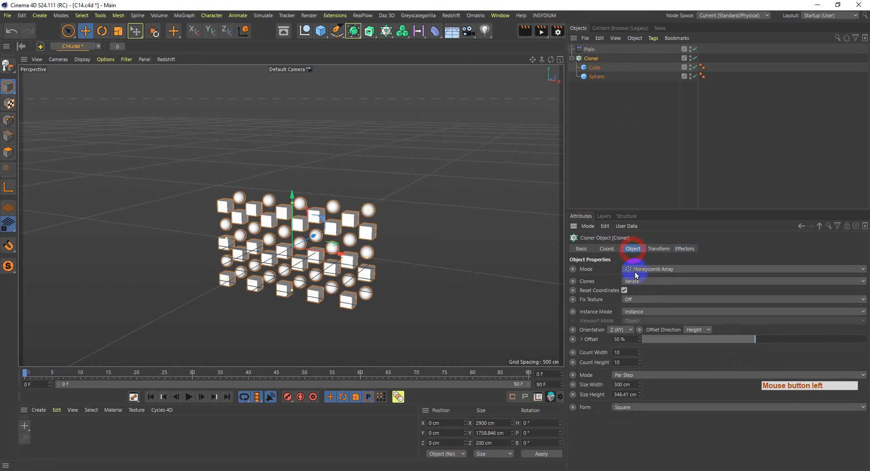
click(639, 270)
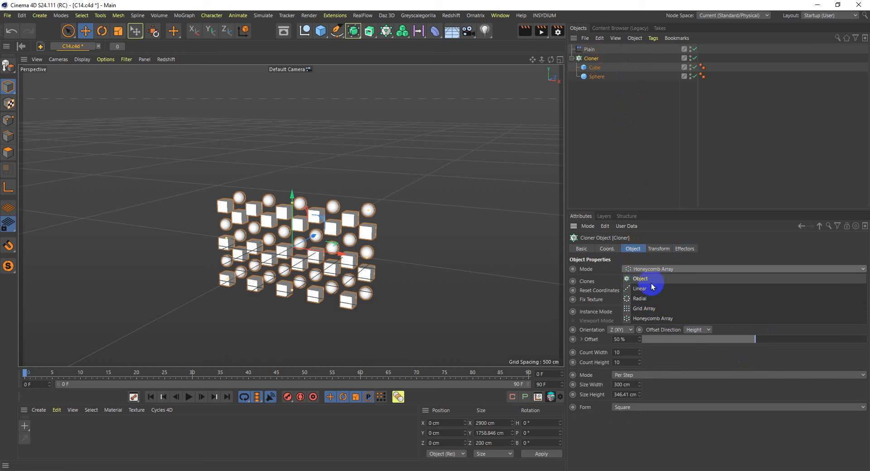
click(653, 307)
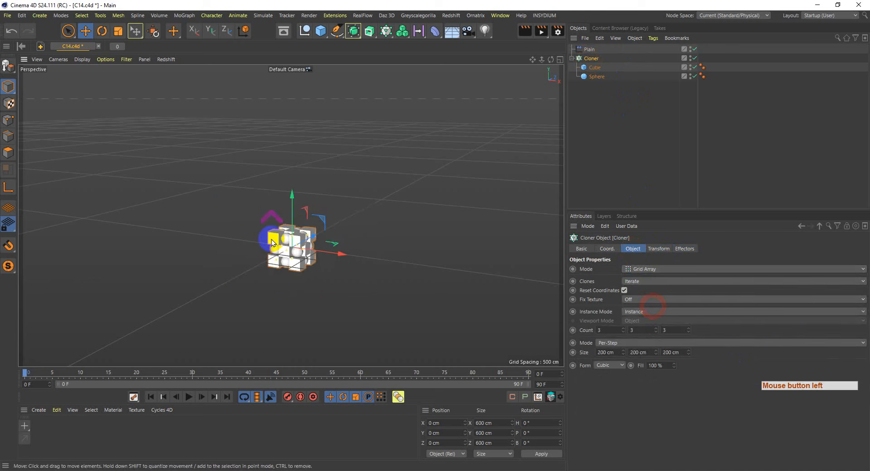
mouse_move(276, 301)
alt+mouse_down()
mouse_move(336, 305)
mouse_move(333, 313)
mouse_move(379, 304)
mouse_move(498, 319)
mouse_move(352, 273)
mouse_move(284, 290)
alt+mouse_up()
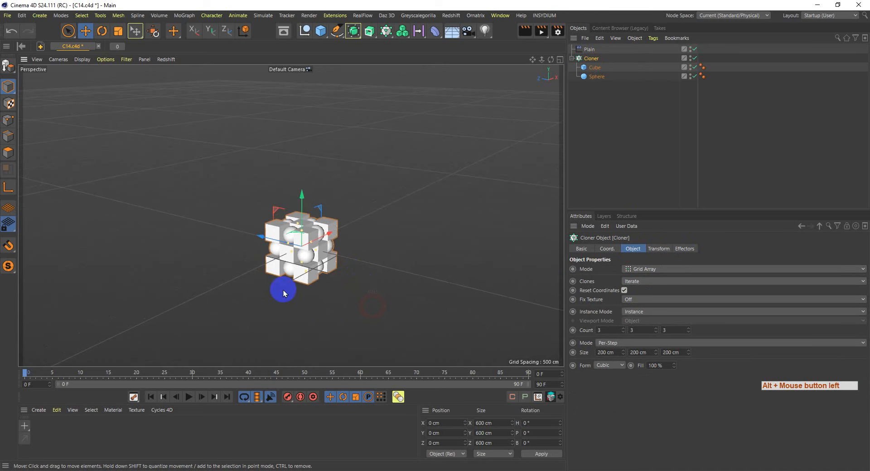
Step: Set the first and third grid array counts to 10 and view the array from above
click(604, 330)
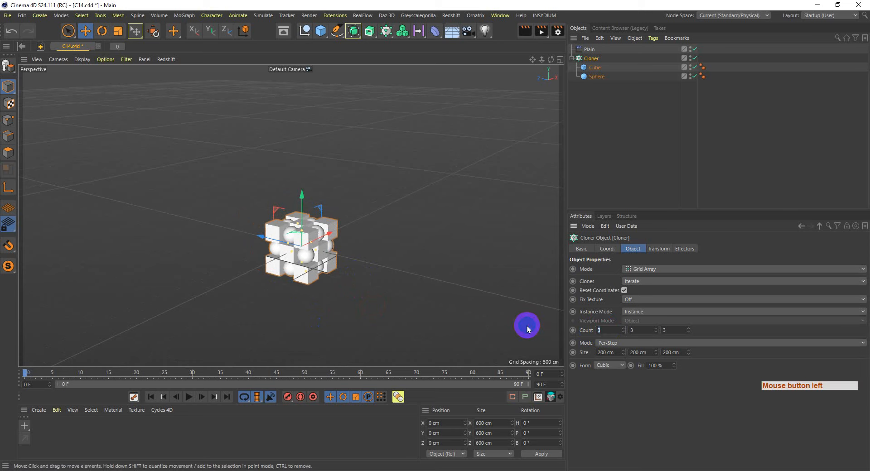
text(10)
key(Tab)
key(Tab)
text(1)
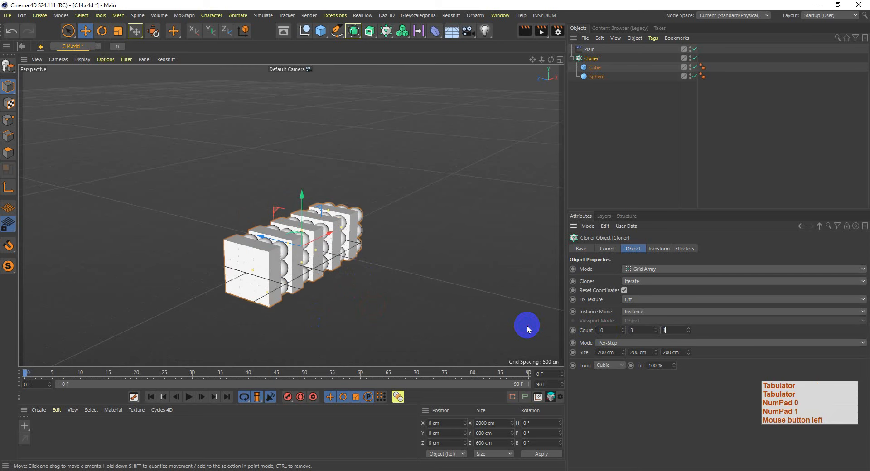
text(0)
key(Return)
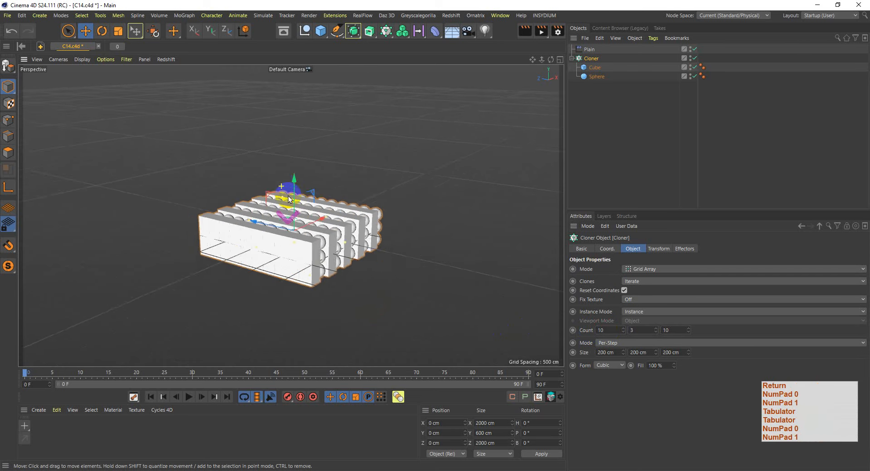
alt+drag(289, 199, 321, 241)
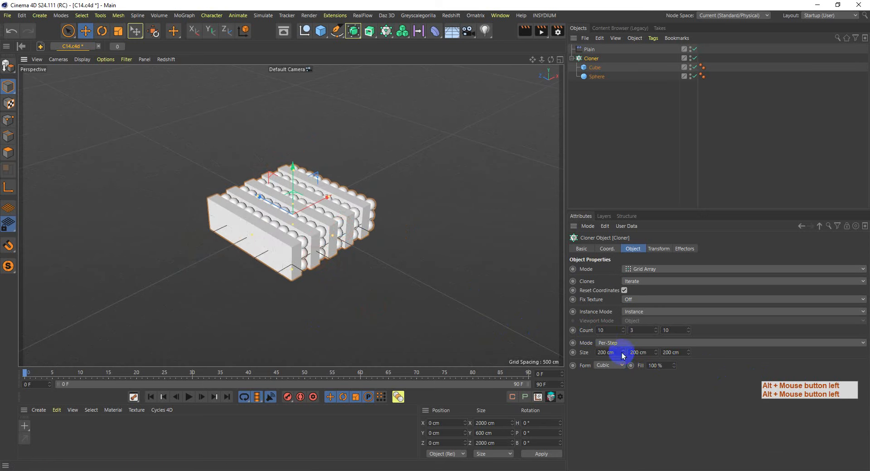
Step: Space the grid array's clones evenly by setting the per-step size to 250 cm in all three directions
drag(623, 354, 654, 351)
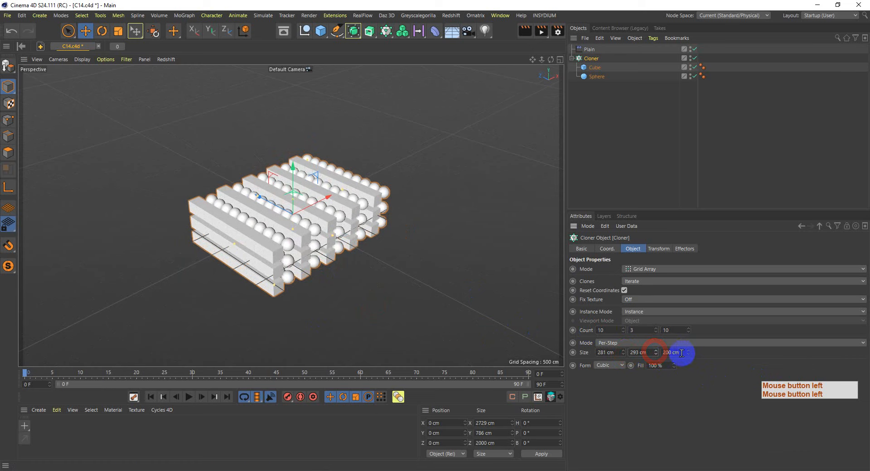
double_click(607, 352)
text(250)
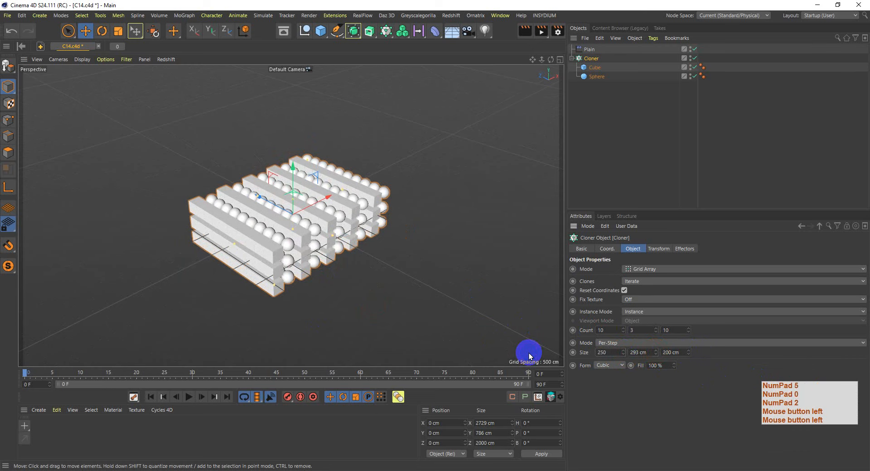
key(Tab)
text(250)
key(Tab)
text(250)
key(Return)
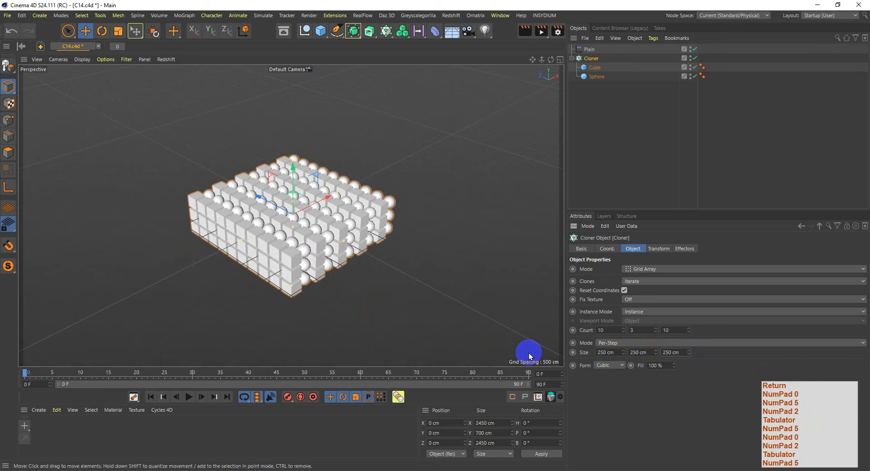
alt+drag(229, 265, 206, 256)
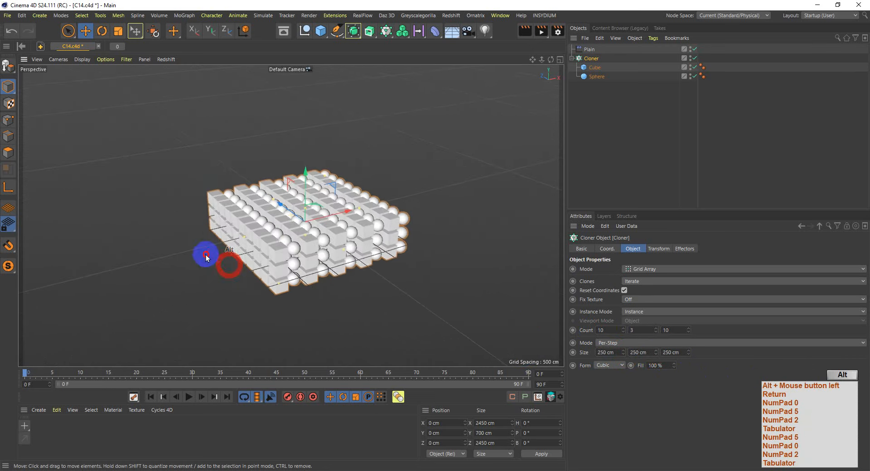
Step: Set the Plain effector's uniform scale to -0.46 and its R.H rotation to 37°
click(609, 124)
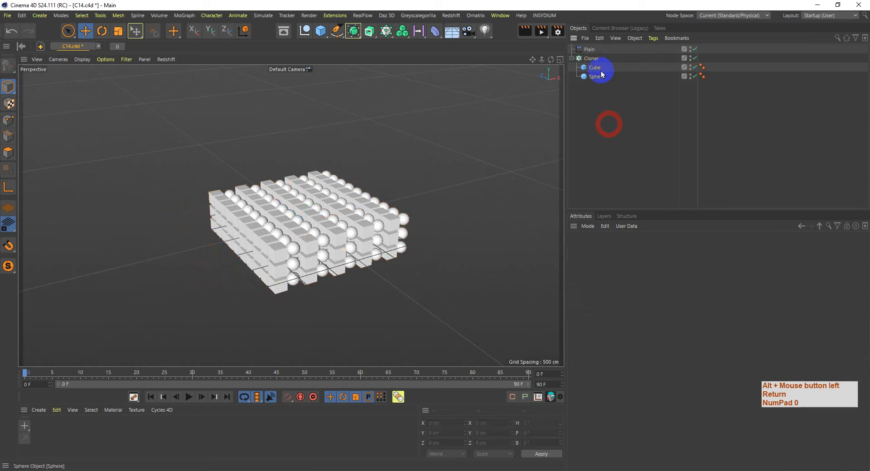
click(589, 50)
click(660, 249)
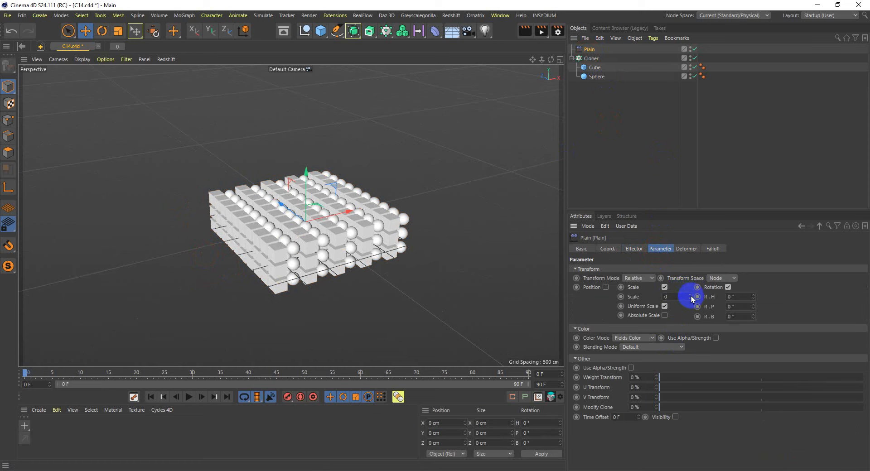
drag(690, 295, 690, 297)
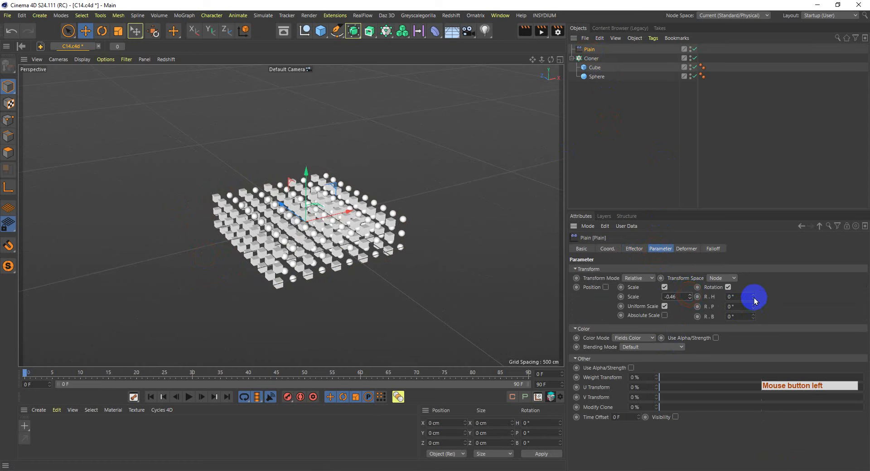
drag(754, 298, 753, 298)
alt+drag(359, 291, 371, 290)
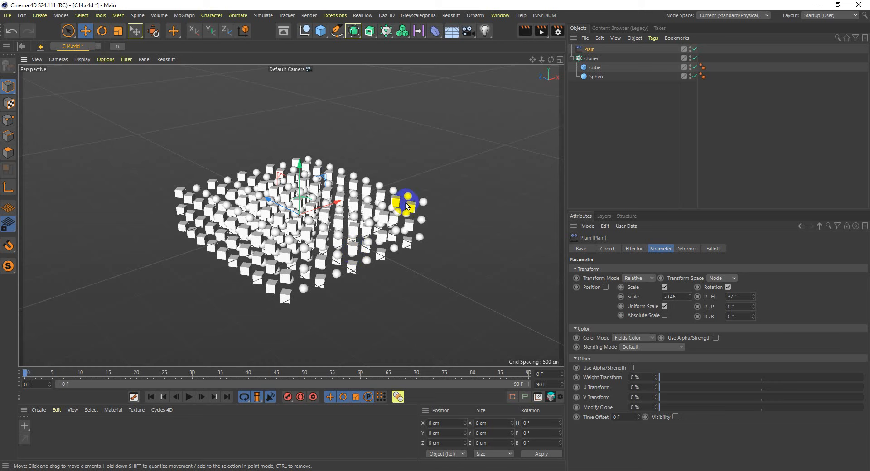
Step: Review the Plain effector's Falloff settings and the available field objects, and return to the Cloner's object properties
click(714, 250)
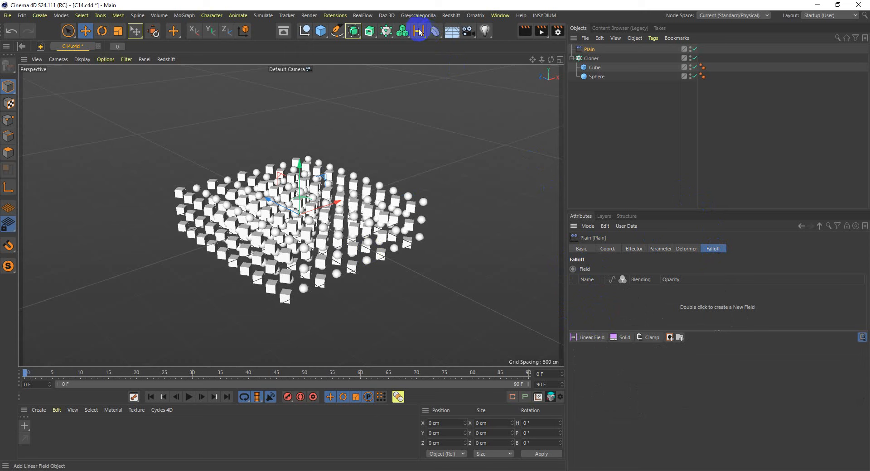
drag(419, 32, 508, 4)
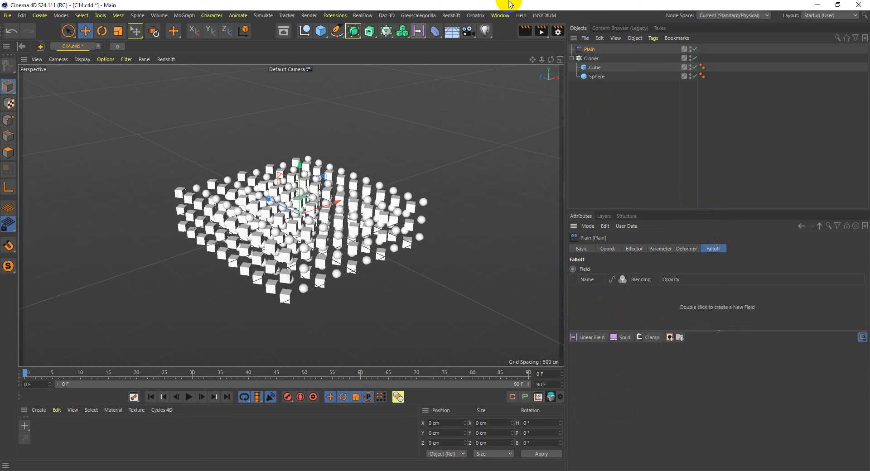
click(590, 59)
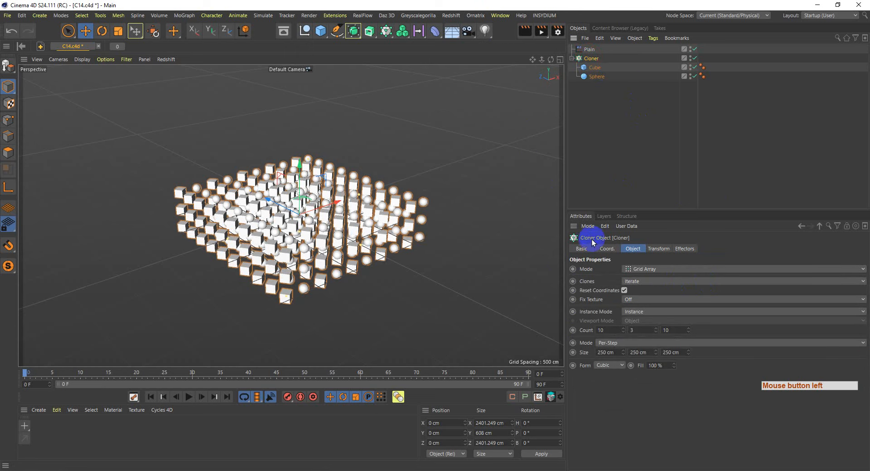
Step: Add a Linear Field to the Plain effector's falloff
click(587, 51)
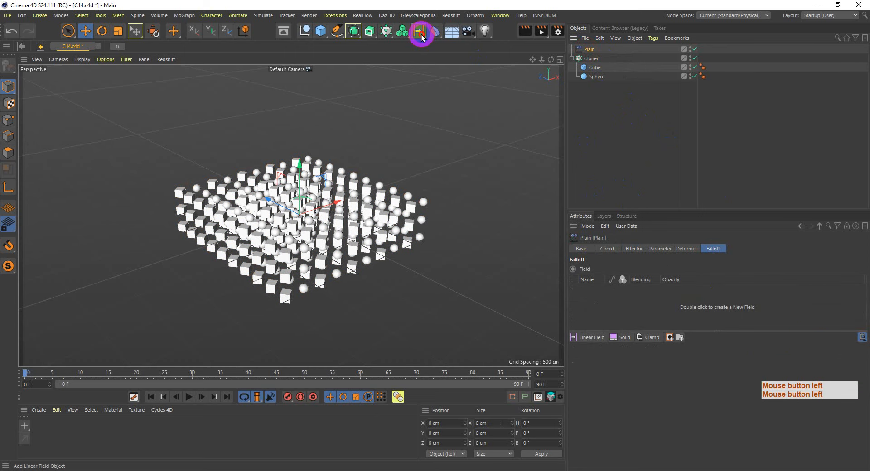
drag(421, 38, 462, 49)
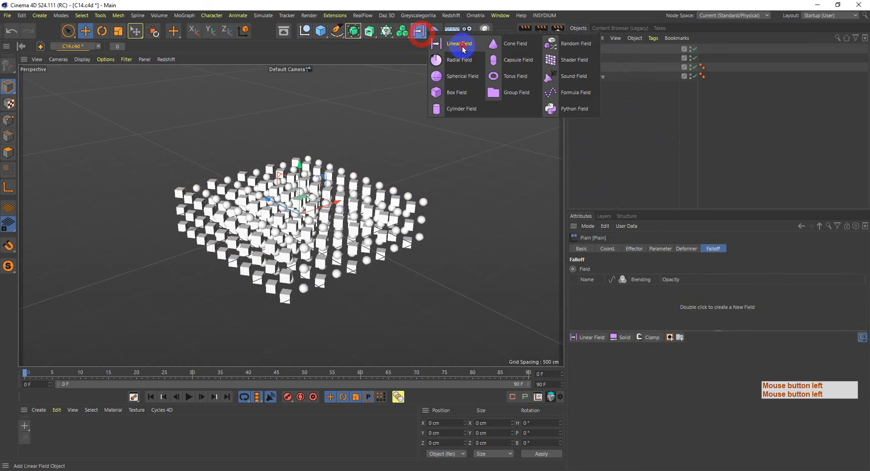
drag(462, 48, 462, 49)
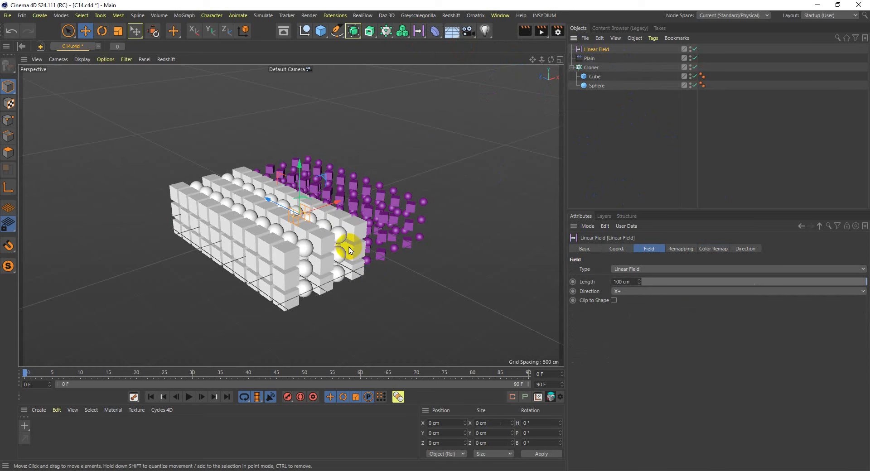
Step: Widen the Linear Field to about 732 cm and move it along X past the clone array to about 2597 cm
mouse_move(355, 324)
alt+mouse_down()
mouse_move(298, 324)
mouse_move(332, 322)
mouse_move(332, 293)
alt+mouse_up()
mouse_move(344, 233)
mouse_down()
mouse_move(400, 245)
mouse_move(341, 245)
mouse_up()
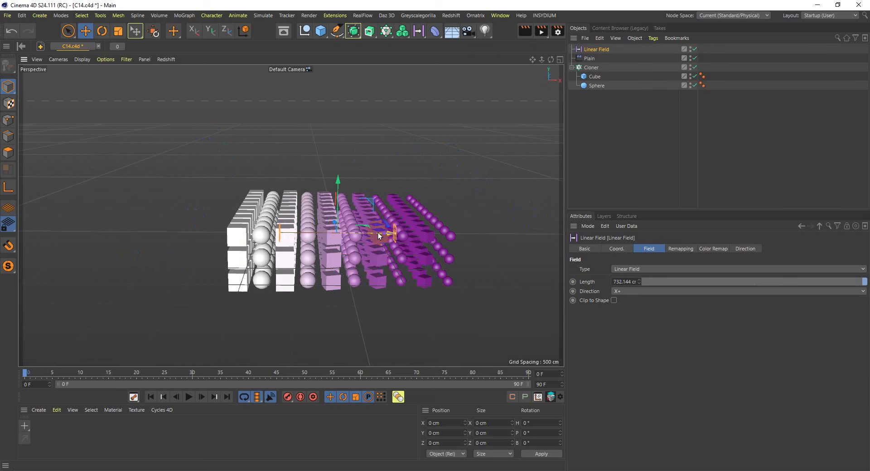
drag(378, 233, 158, 240)
scroll(157, 236, down, 1)
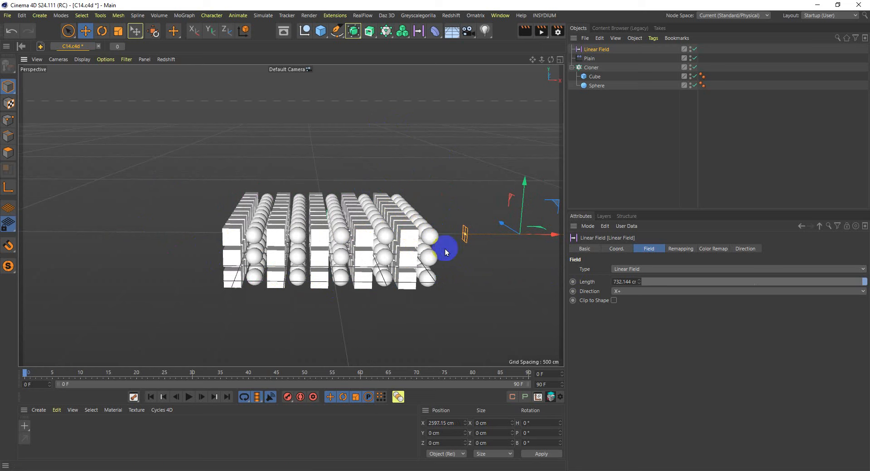
Step: Review the settings of the Linear Field, the Cloner with its effector list, and the Plain effector's transform parameters
click(599, 49)
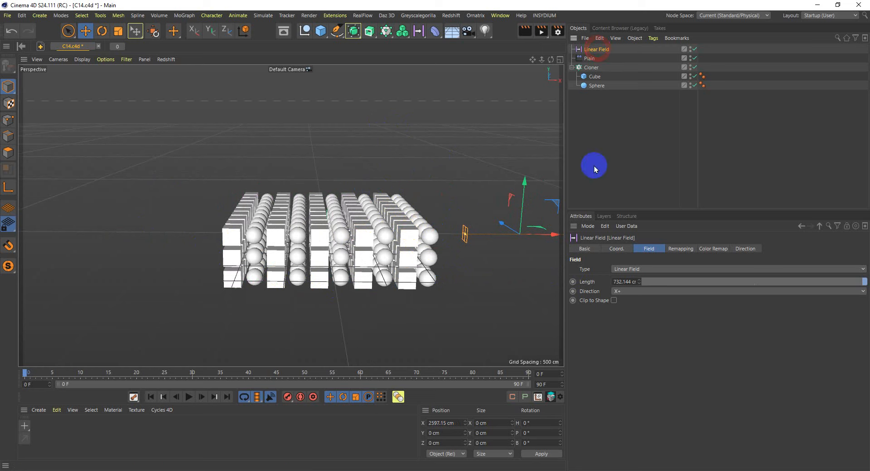
click(590, 68)
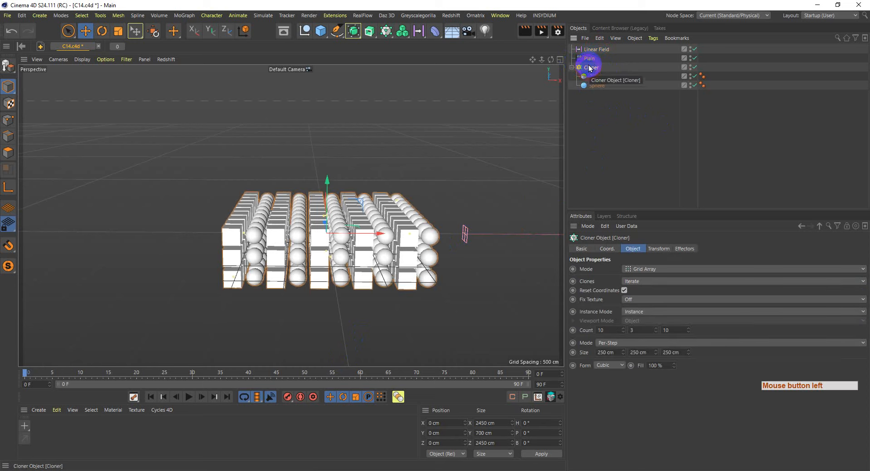
click(590, 59)
click(660, 249)
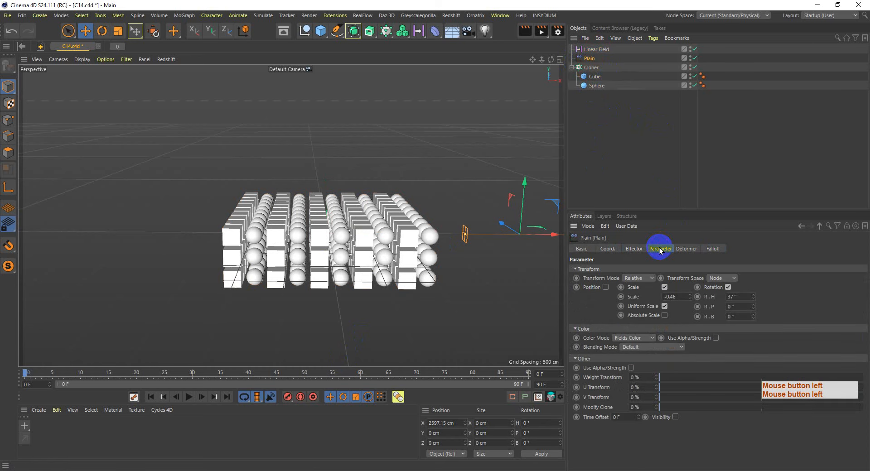
click(596, 48)
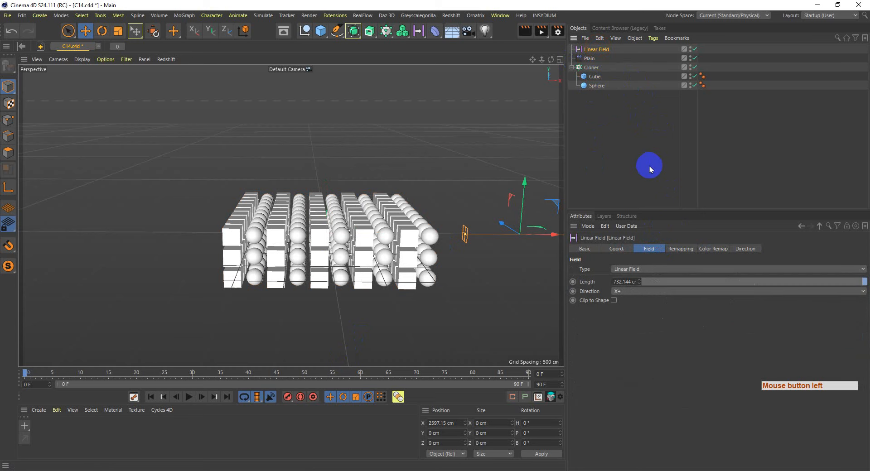
click(591, 67)
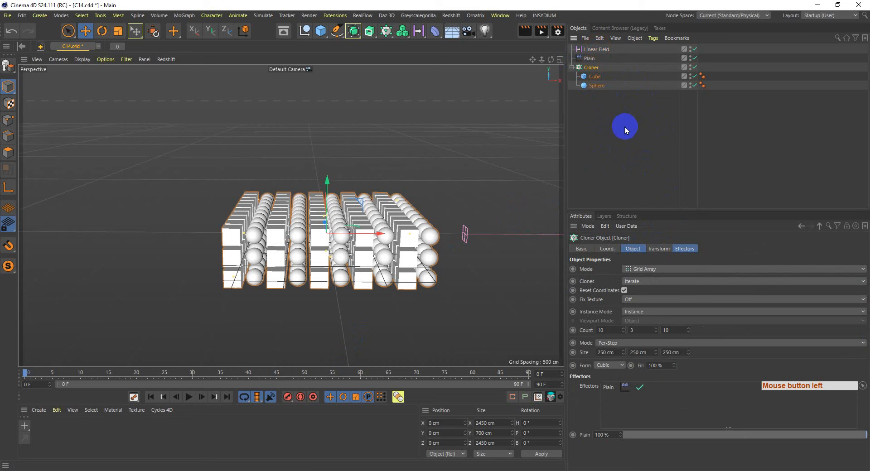
click(589, 58)
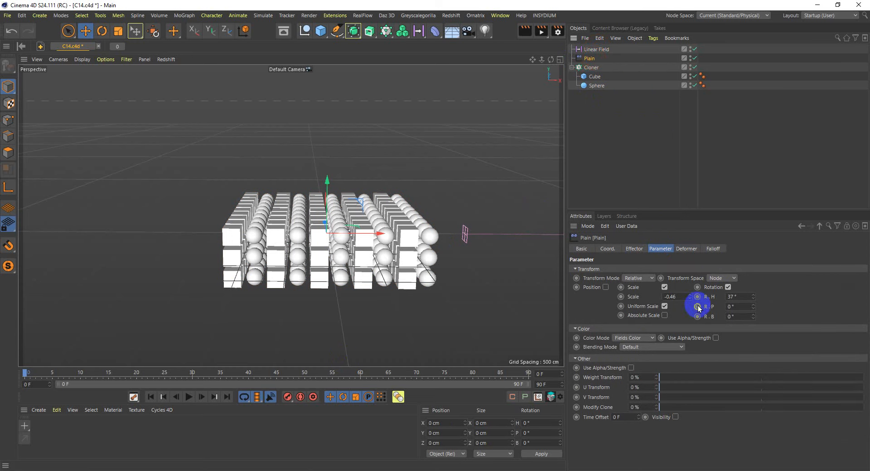
click(594, 49)
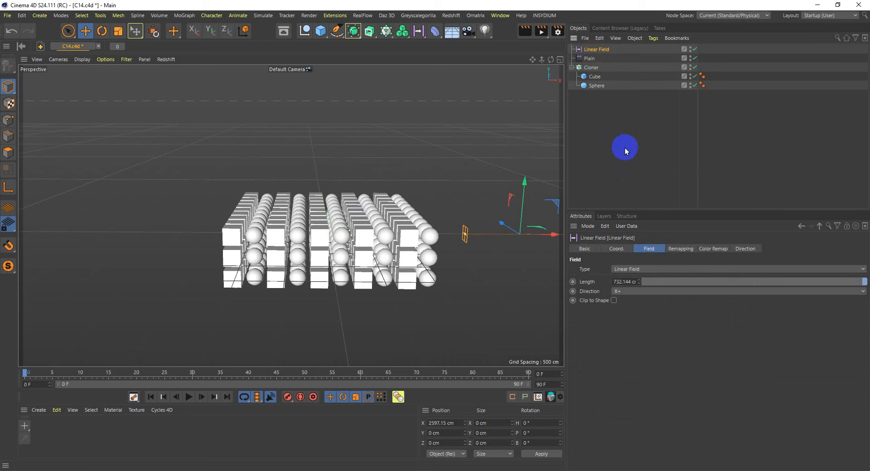
Step: Delete the Linear Field, the Plain effector and the Cloner with its cube and sphere from the scene
click(608, 113)
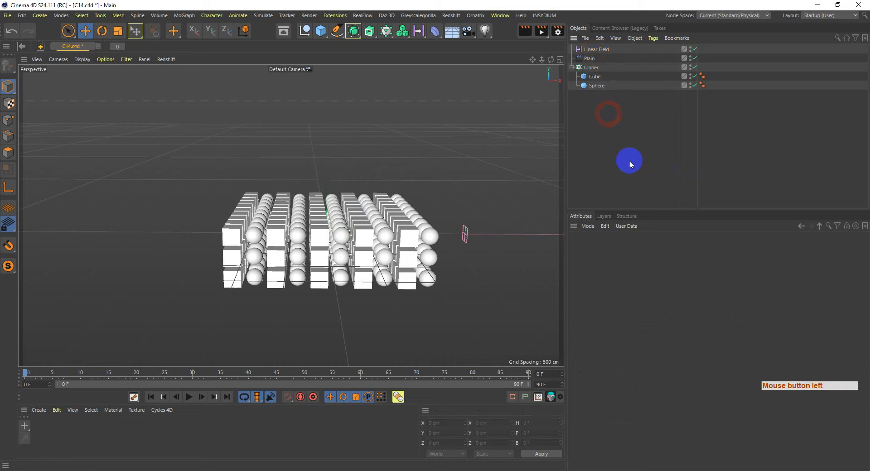
drag(631, 161, 569, 44)
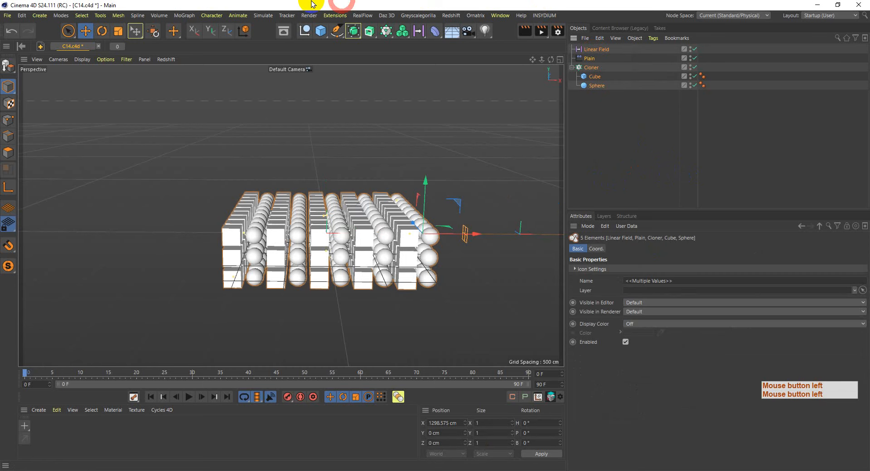
key(Delete)
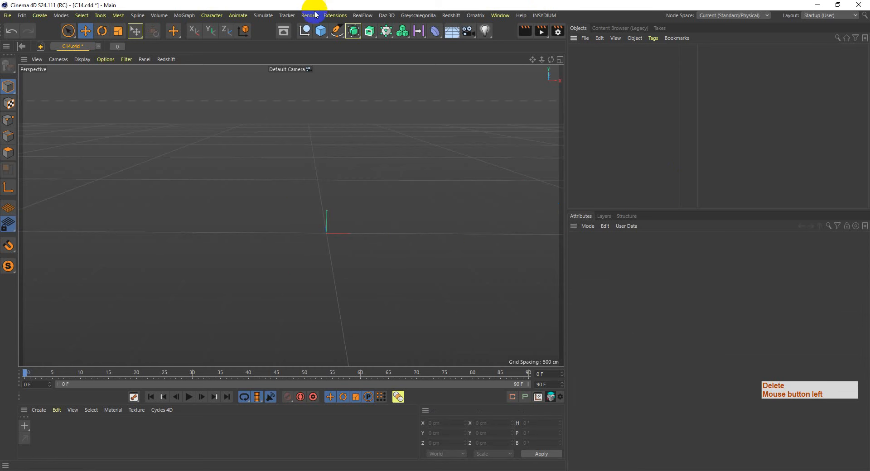
Step: Create a Voronoi Fracture object with a Sphere as its child and inspect the fractured sphere from several sides
click(352, 31)
click(385, 31)
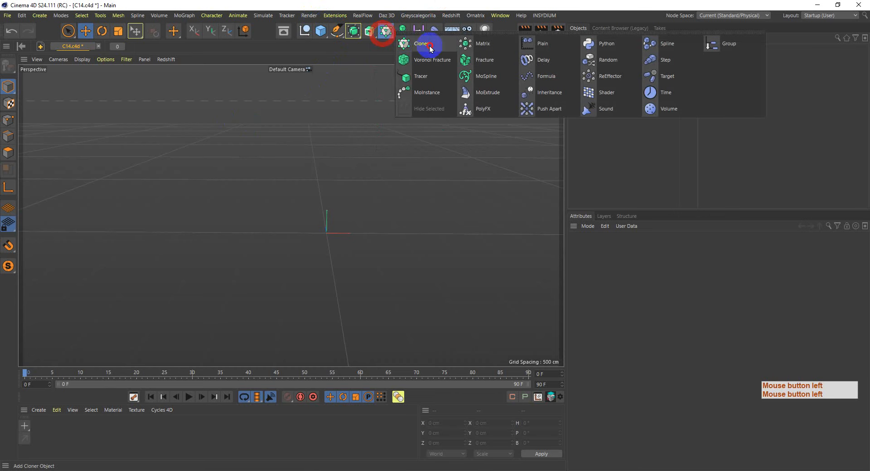
click(442, 60)
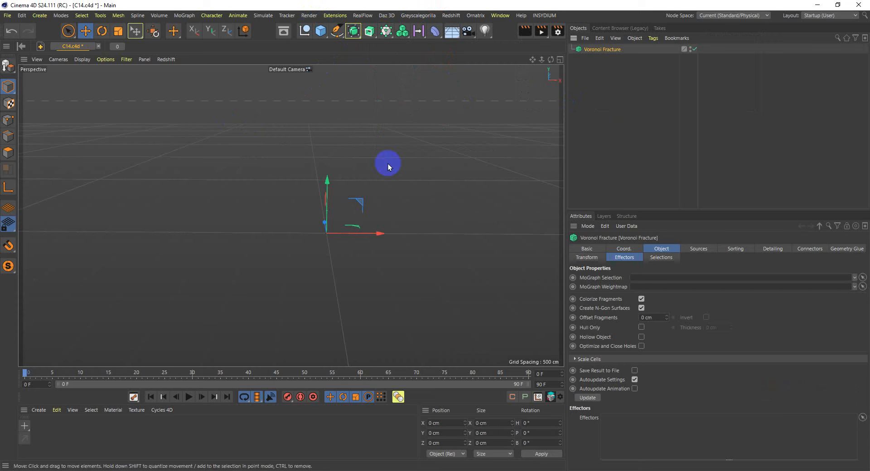
drag(320, 30, 515, 48)
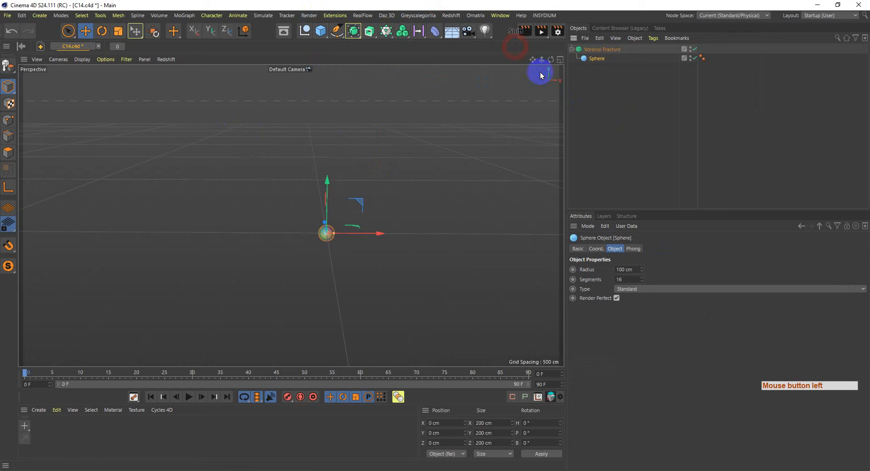
key(o)
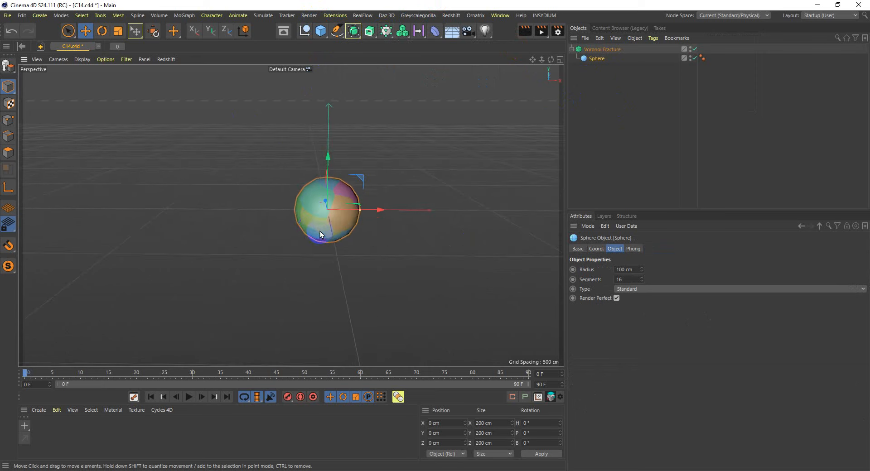
alt+drag(311, 254, 428, 254)
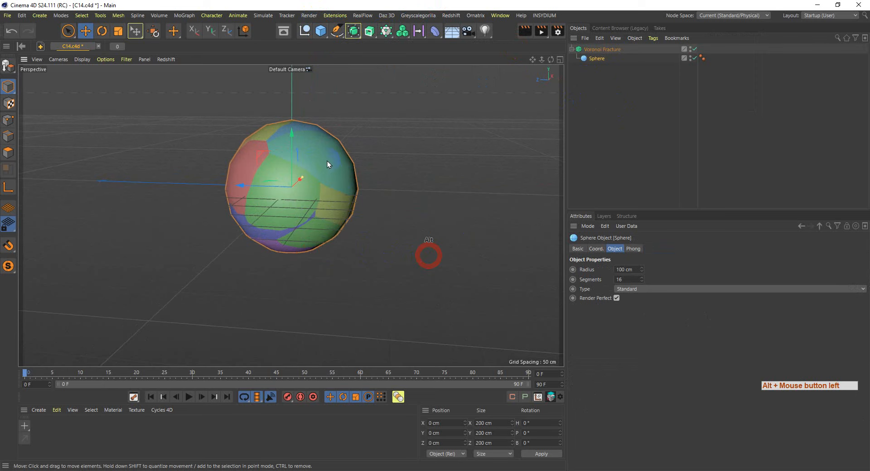
scroll(247, 231, up, 3)
alt+drag(274, 248, 386, 238)
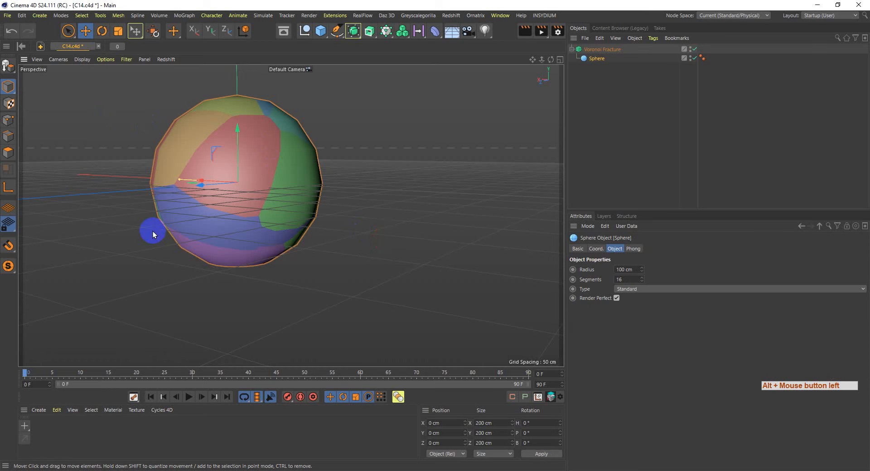
alt+right_drag(151, 240, 185, 272)
Step: Apply a Plain effector to the Voronoi Fracture and set its P.Y position offset to 215 cm
click(596, 52)
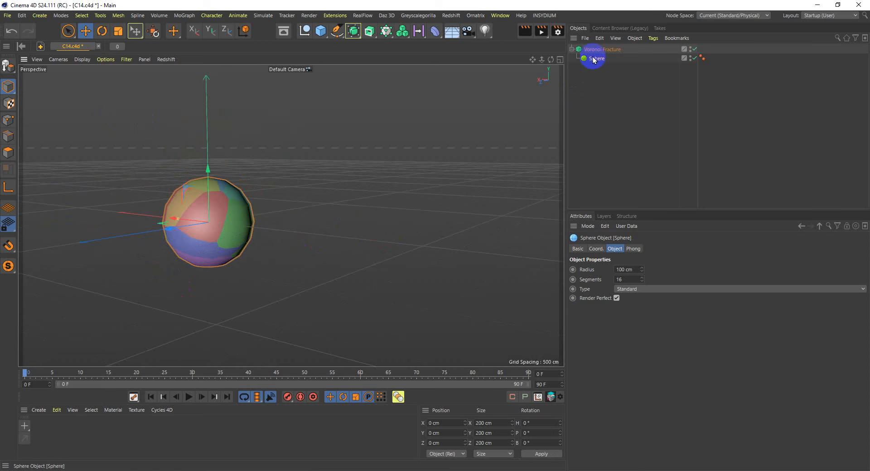
click(355, 33)
click(387, 31)
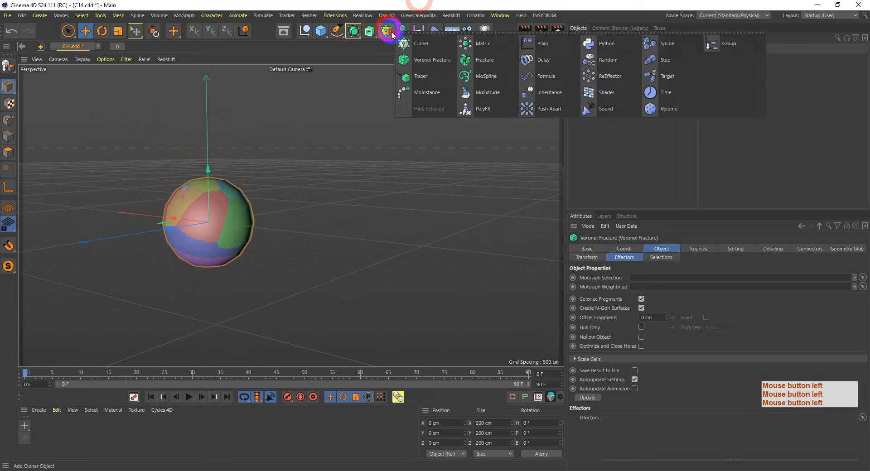
click(554, 44)
scroll(300, 275, down, 4)
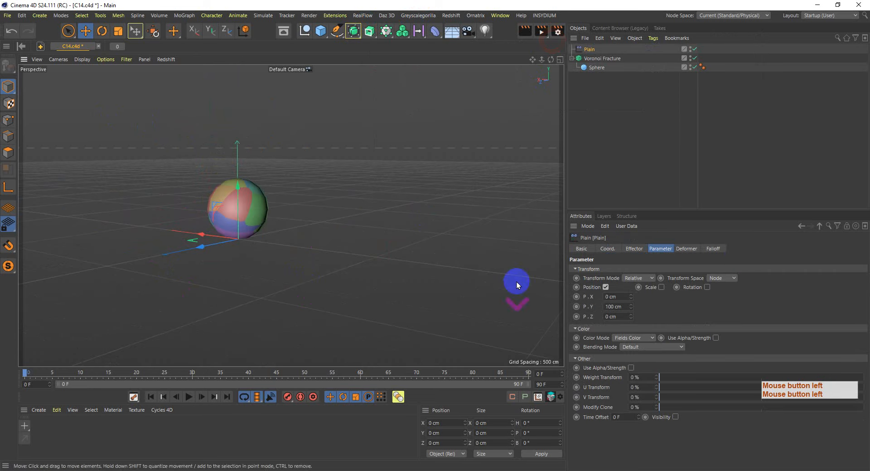
drag(631, 307, 646, 312)
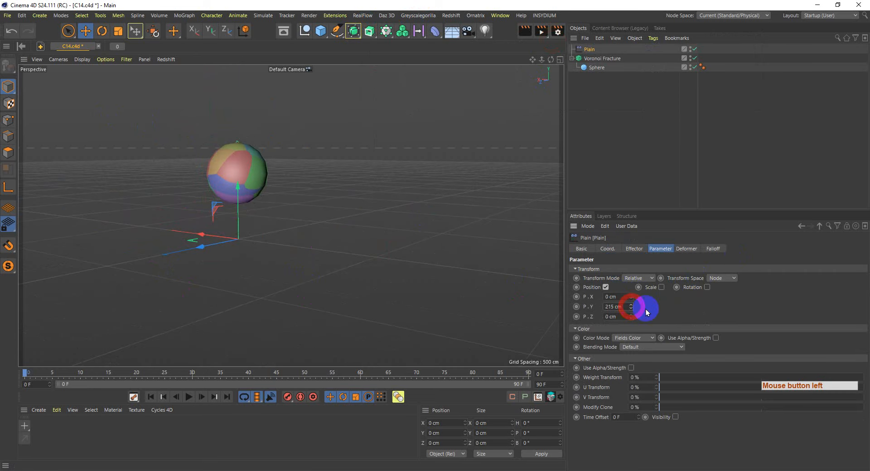
Step: Enable scaling in the Plain effector with Uniform Scale and set the scale to -1
click(662, 287)
click(682, 326)
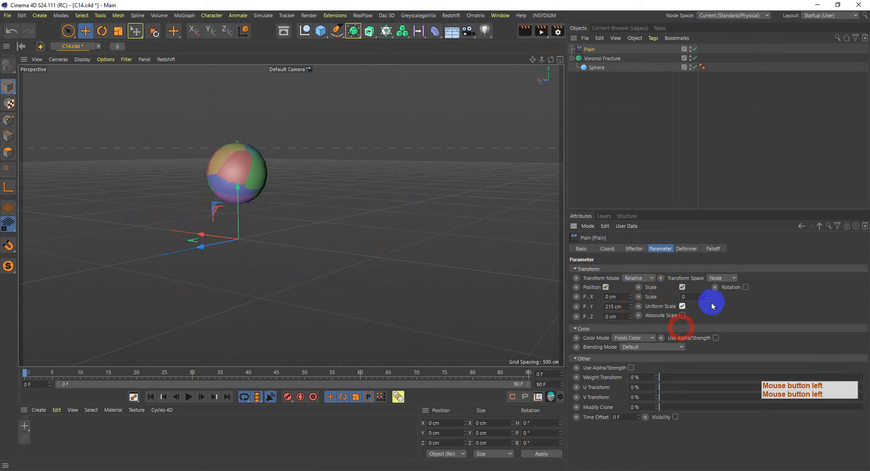
drag(710, 303, 707, 296)
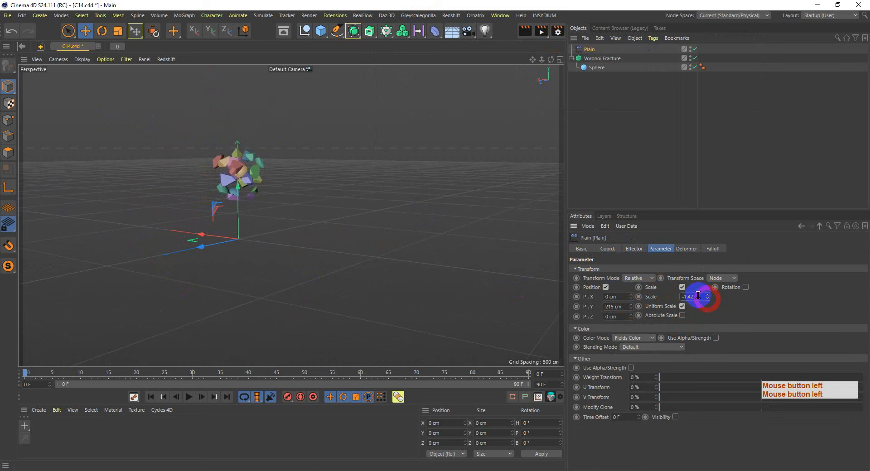
text(0)
key(Return)
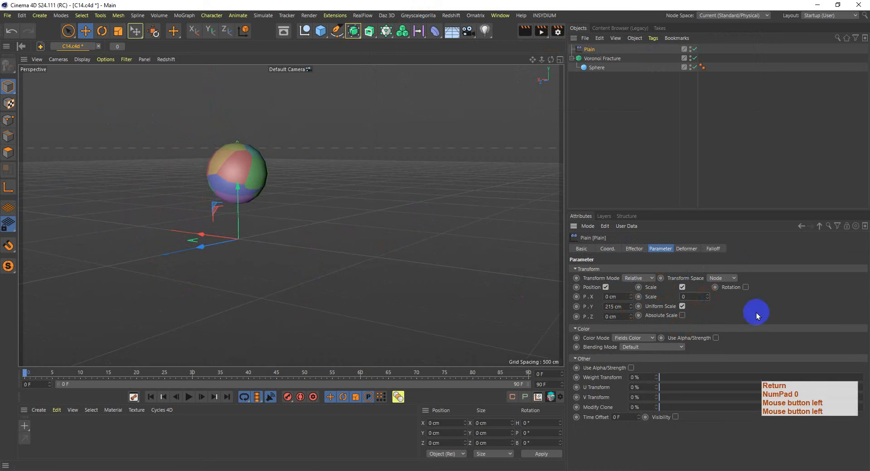
click(692, 296)
text(-1)
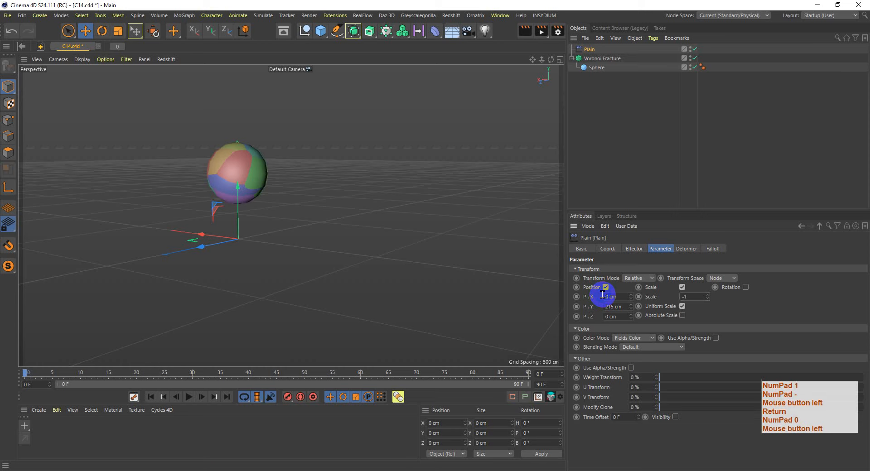
key(Return)
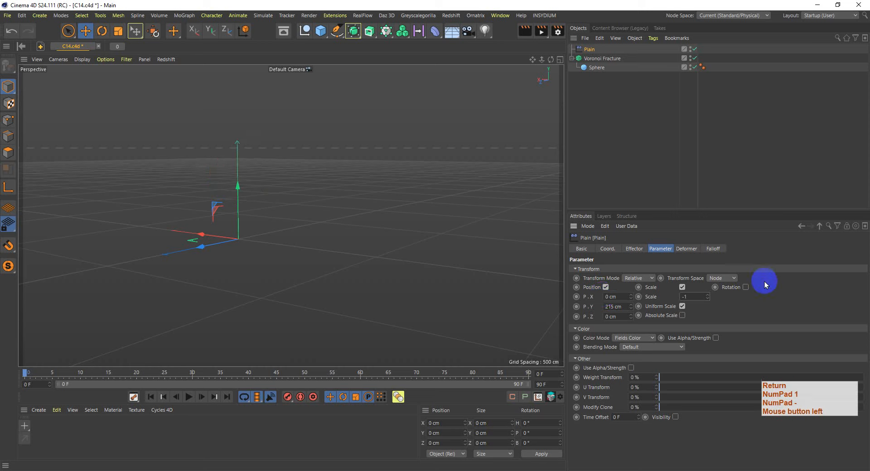
Step: Add a Linear Field to the Plain effector's falloff with direction Y+ and raise it above the sphere to about Y 347 cm
click(713, 249)
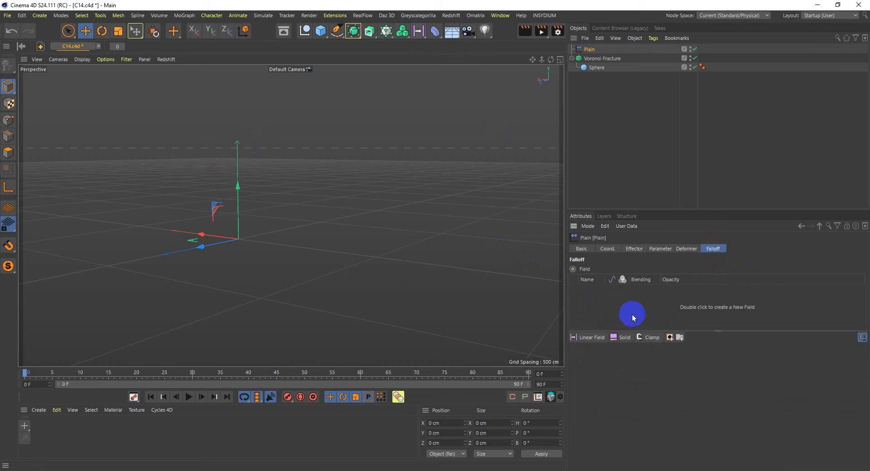
click(591, 343)
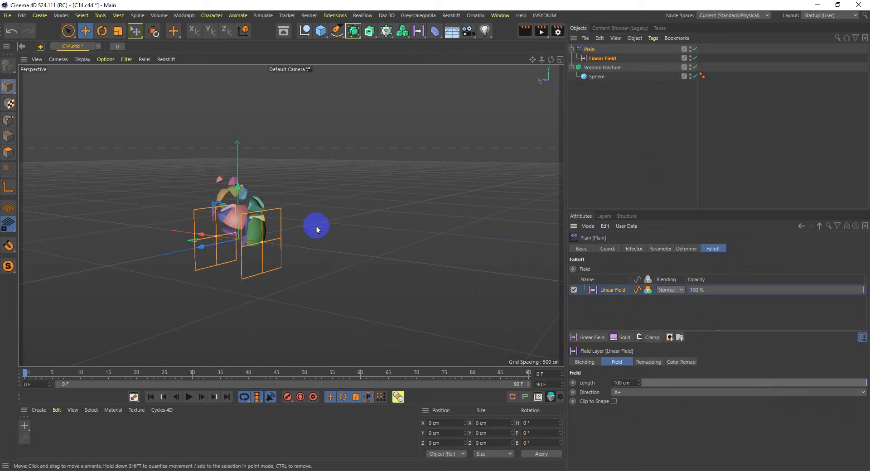
click(651, 393)
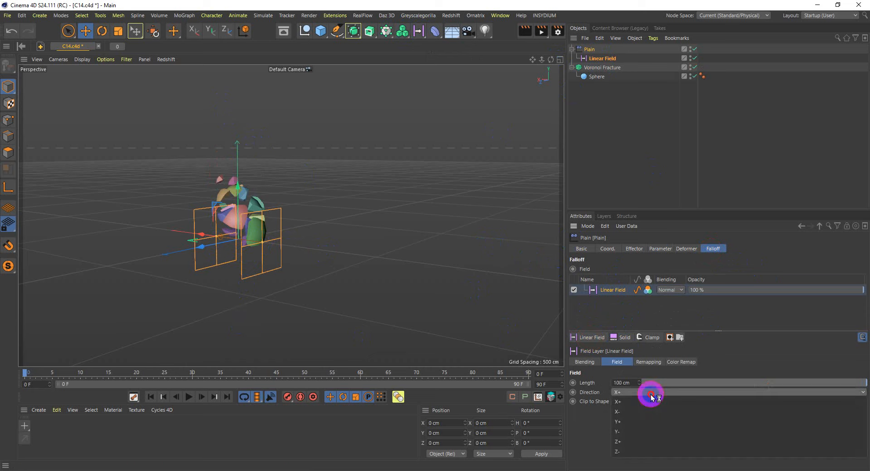
click(620, 422)
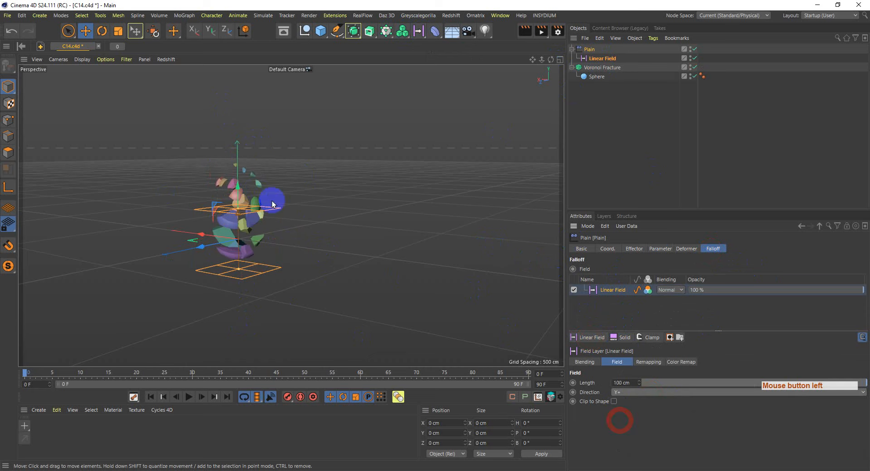
drag(240, 191, 223, 82)
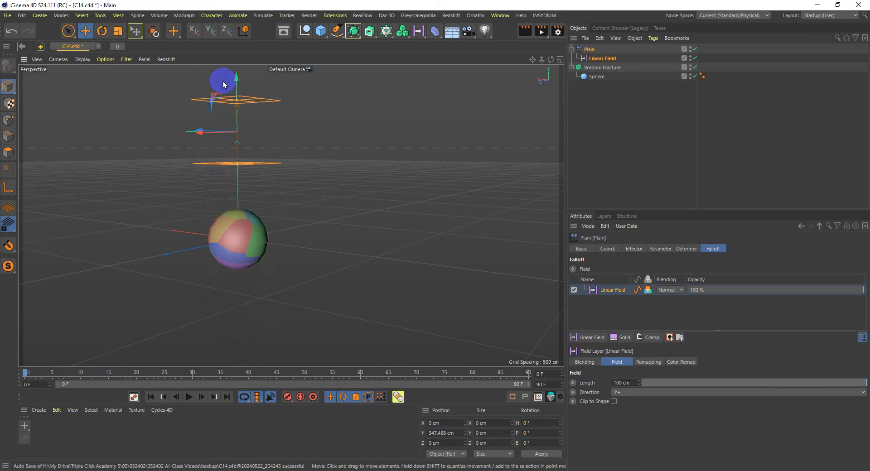
Step: Lower the Linear Field to about Y 241 cm above the sphere and review the Voronoi Fracture's object properties
drag(236, 80, 266, 117)
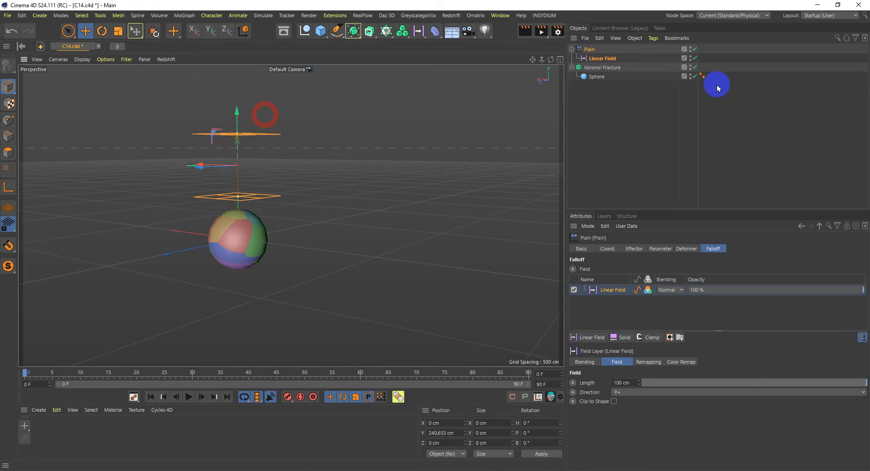
click(595, 81)
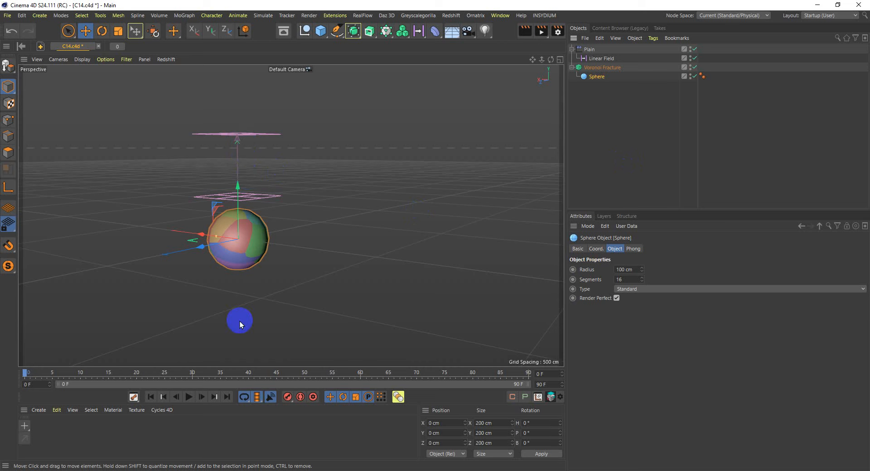
click(614, 68)
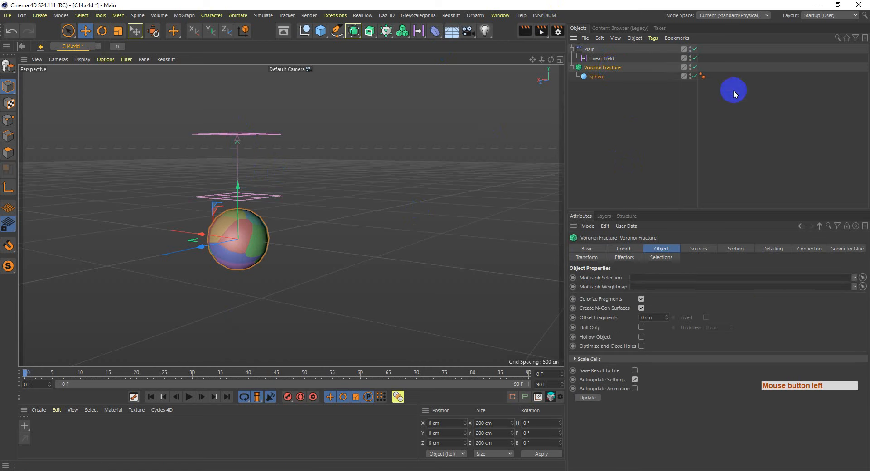
click(641, 299)
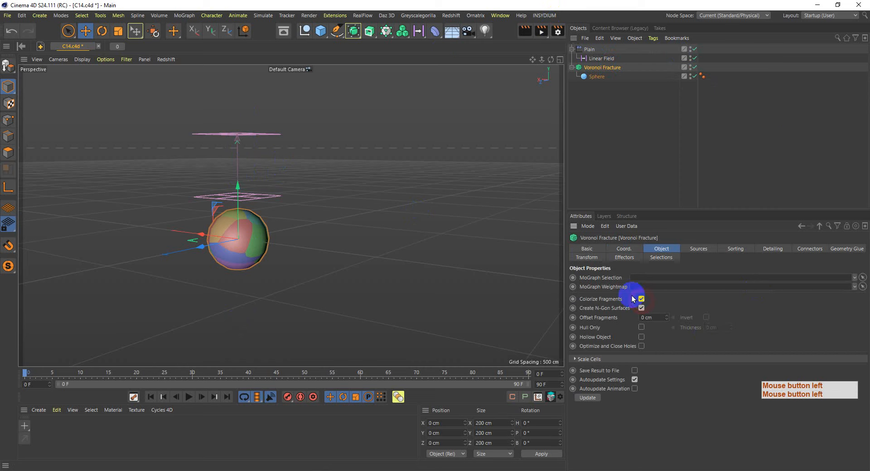
mouse_move(666, 318)
mouse_down()
mouse_move(666, 327)
mouse_move(666, 317)
mouse_up()
right_click(667, 317)
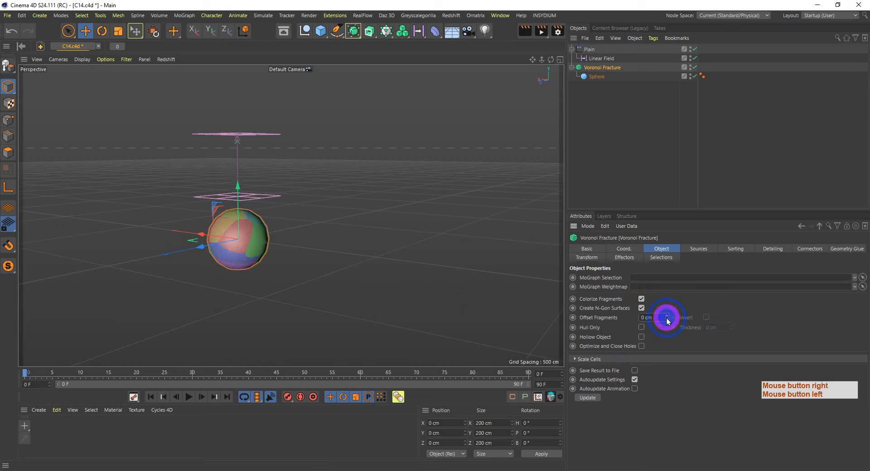
Step: Set the Point Amount of the Voronoi Fracture's Point Generator - Distribution source to 244
click(702, 252)
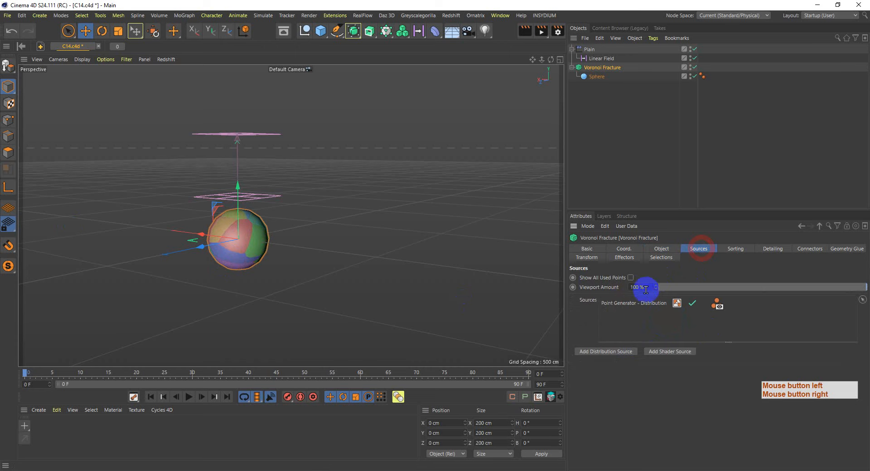
click(612, 304)
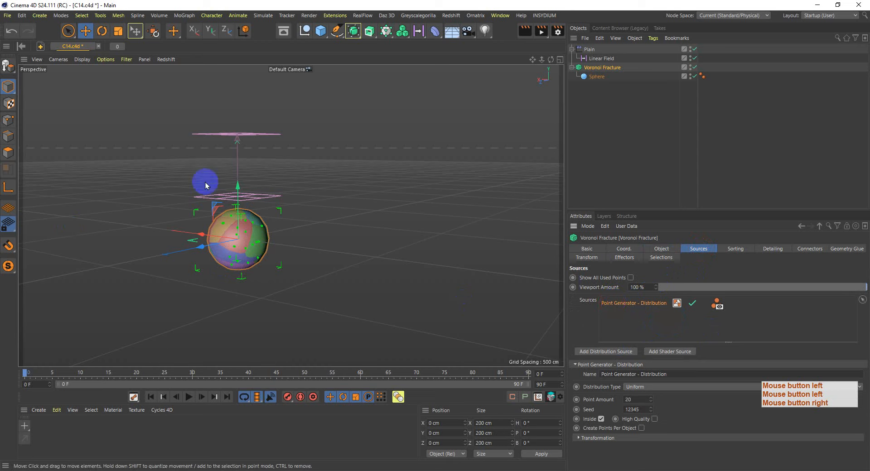
scroll(213, 281, up, 5)
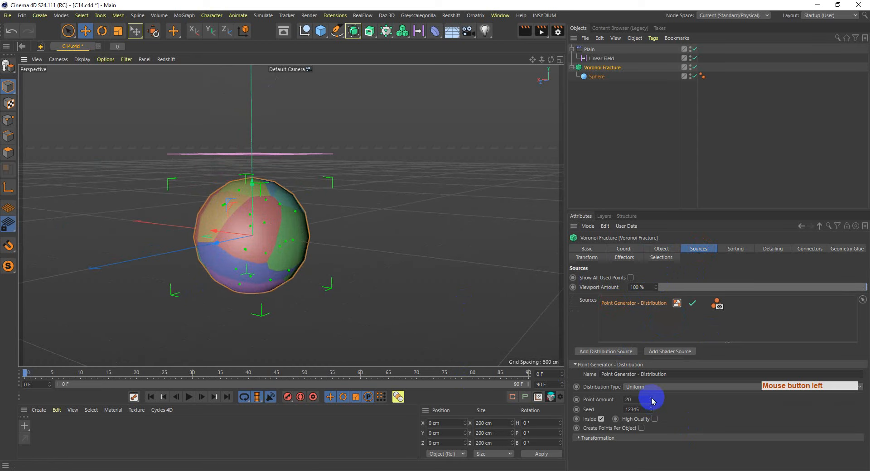
drag(653, 401, 651, 398)
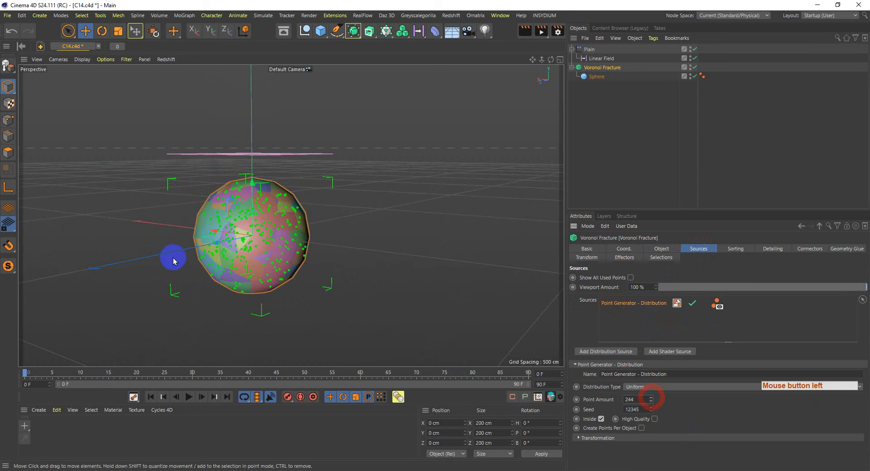
scroll(172, 256, up, 2)
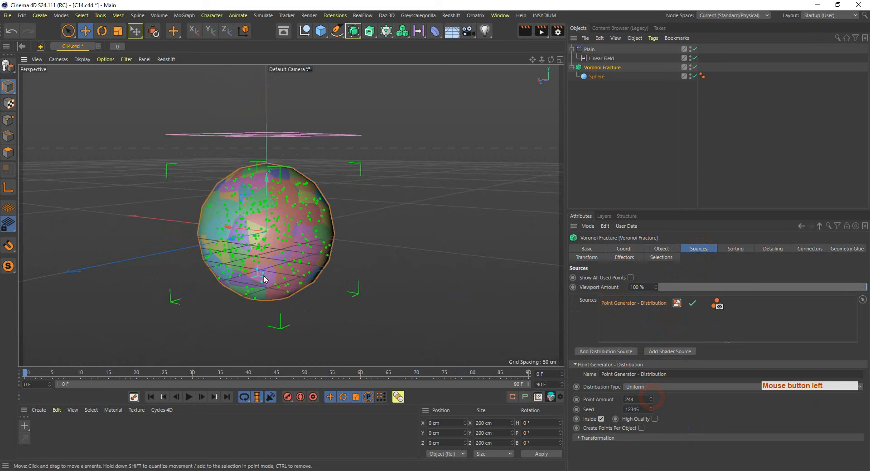
Step: Change the point generator's Distribution Type to Exponential and inspect the point spread from the front
click(582, 439)
click(587, 438)
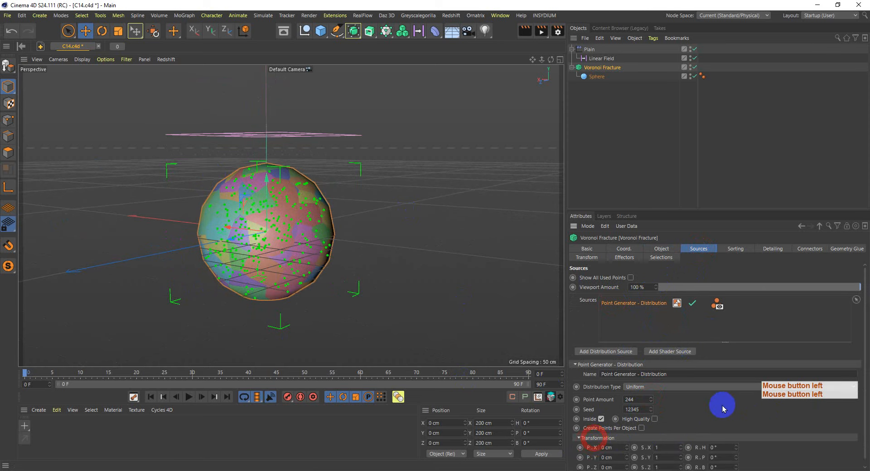
click(649, 380)
click(657, 420)
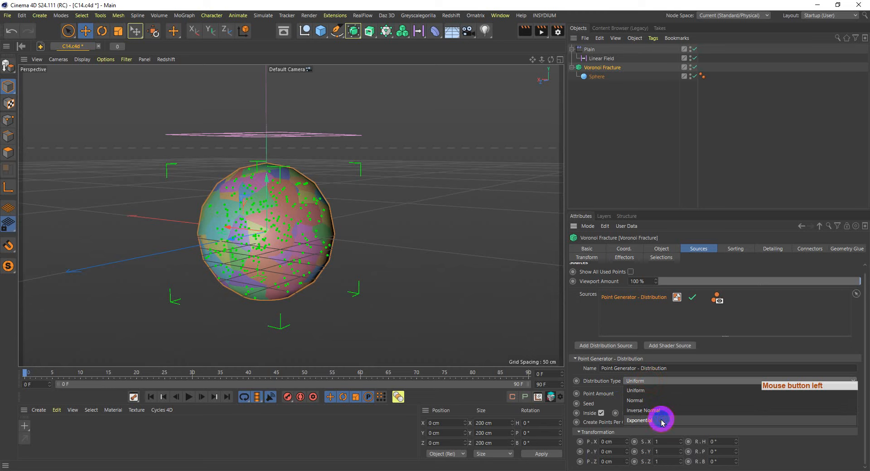
scroll(300, 181, down, 3)
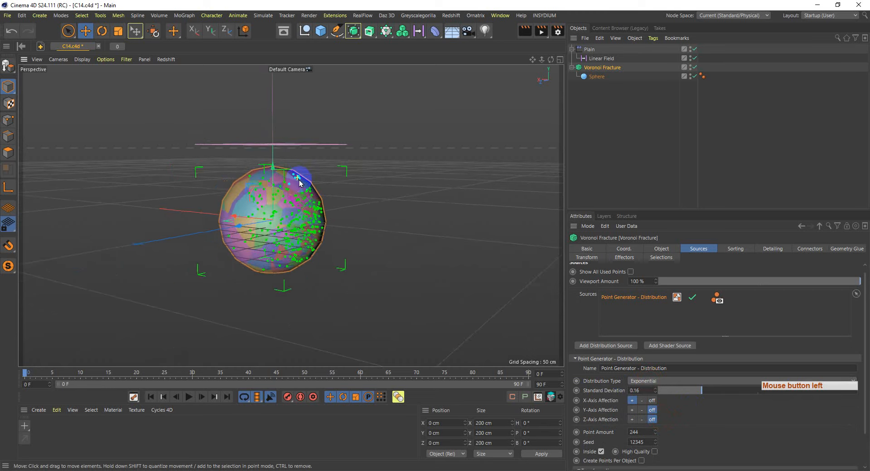
alt+drag(255, 281, 271, 155)
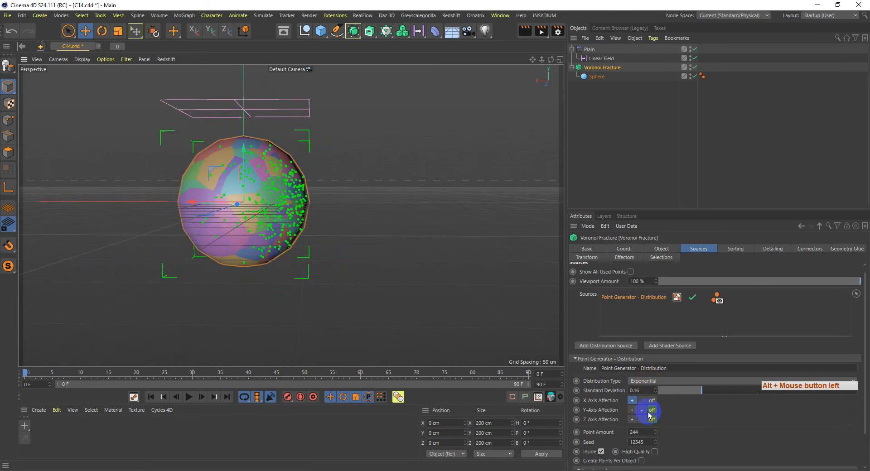
Step: Set the X-, Y- and Z-Axis Affection of the exponential distribution to negative and inspect the fractured sphere
click(642, 401)
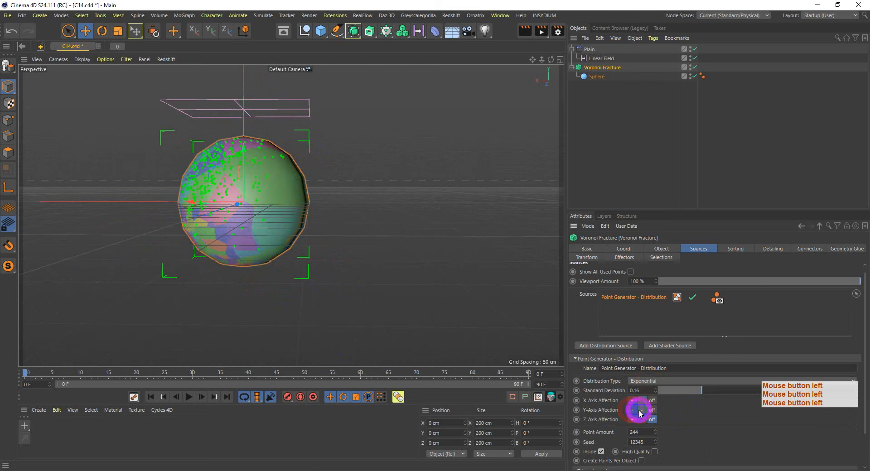
click(633, 419)
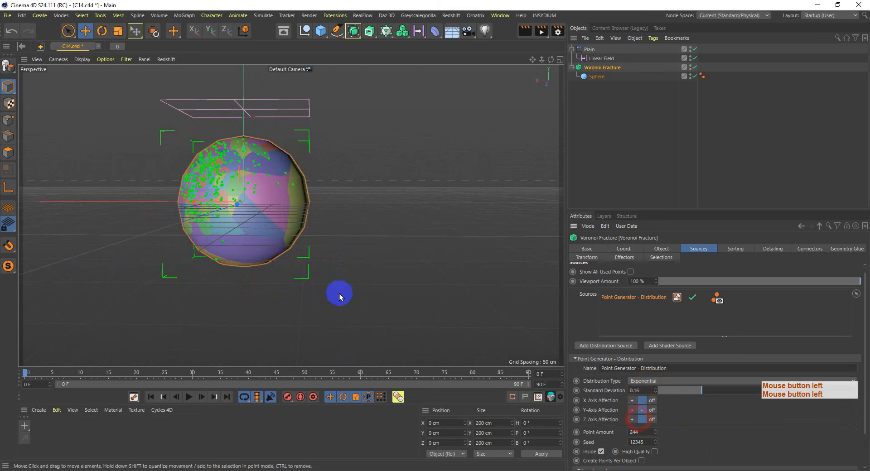
mouse_move(348, 297)
alt+mouse_down()
mouse_move(412, 314)
mouse_move(515, 323)
mouse_move(417, 295)
mouse_move(350, 258)
mouse_move(265, 238)
mouse_move(249, 253)
alt+mouse_up()
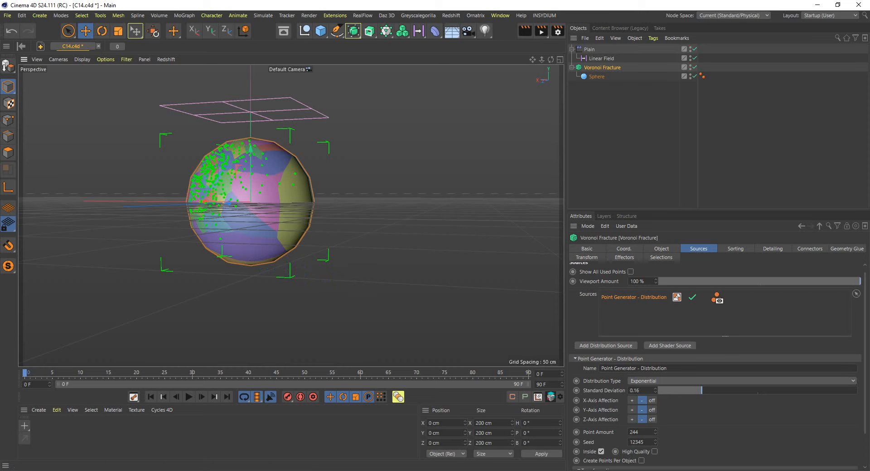
Step: Review the Plain effector's transform parameters, briefly enabling Rotation and disabling it again
click(589, 49)
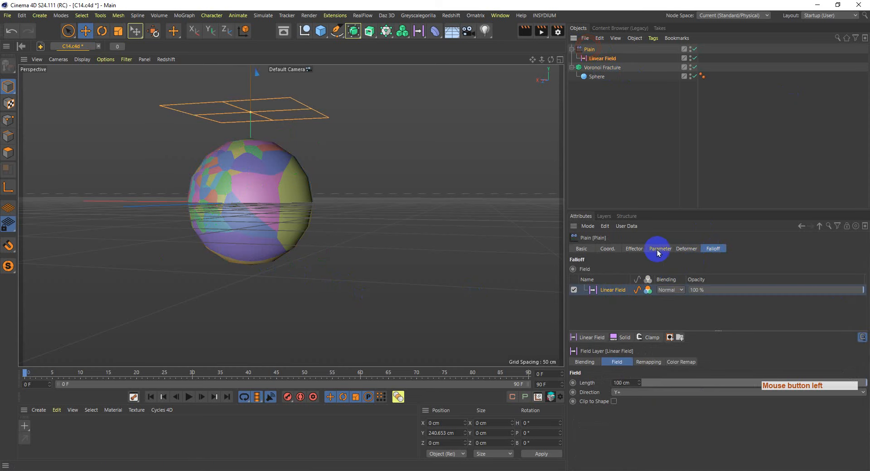
click(636, 249)
click(671, 249)
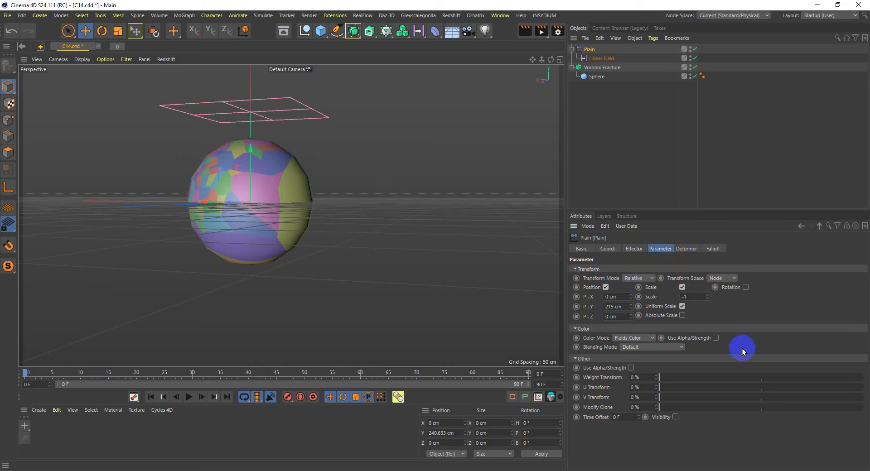
click(747, 288)
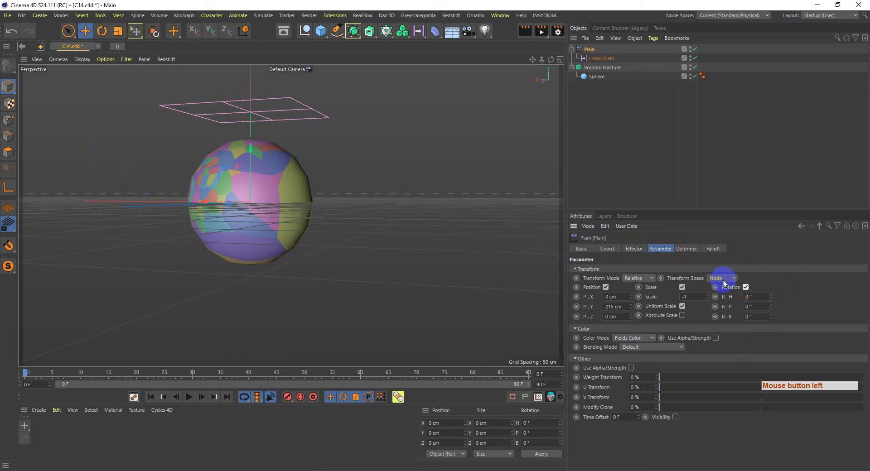
click(746, 288)
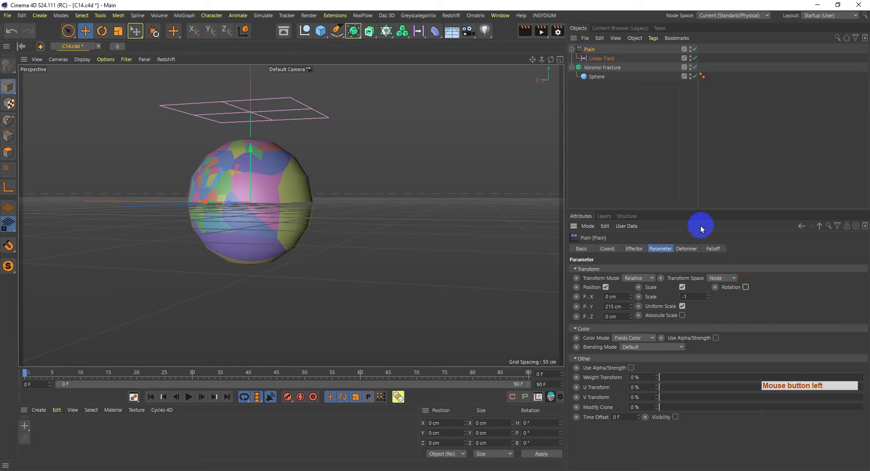
drag(674, 209, 674, 201)
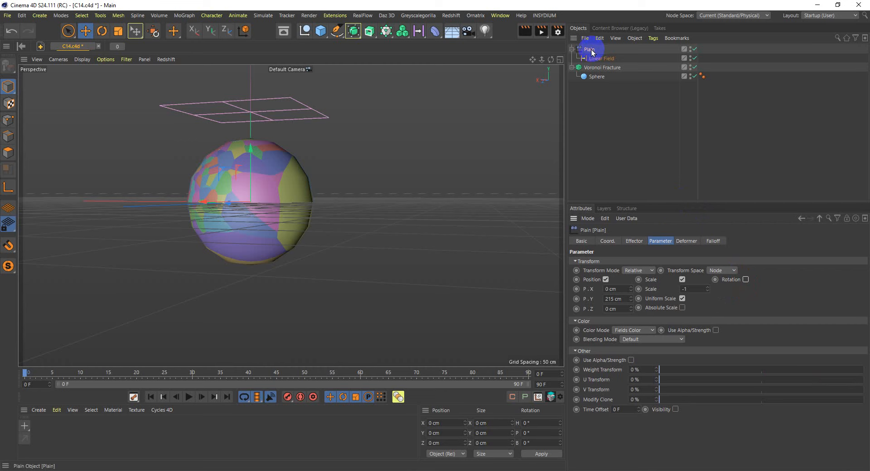
Step: Delete the Point Generator - Distribution source from the Voronoi Fracture
click(605, 68)
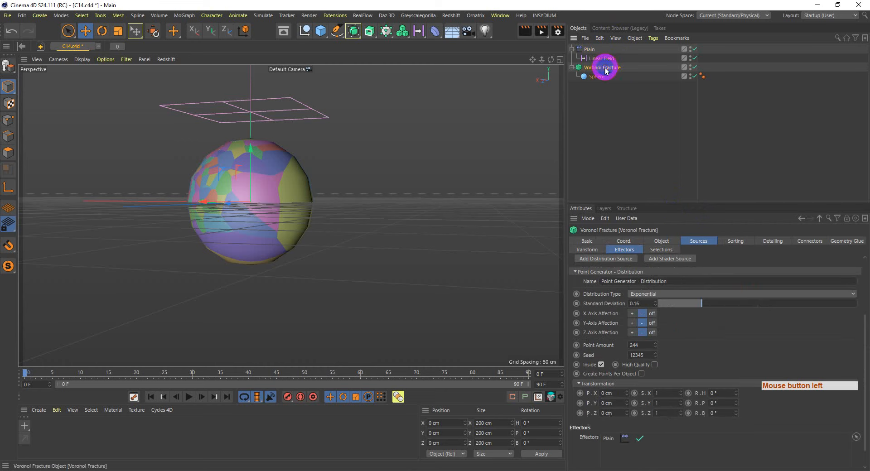
click(738, 243)
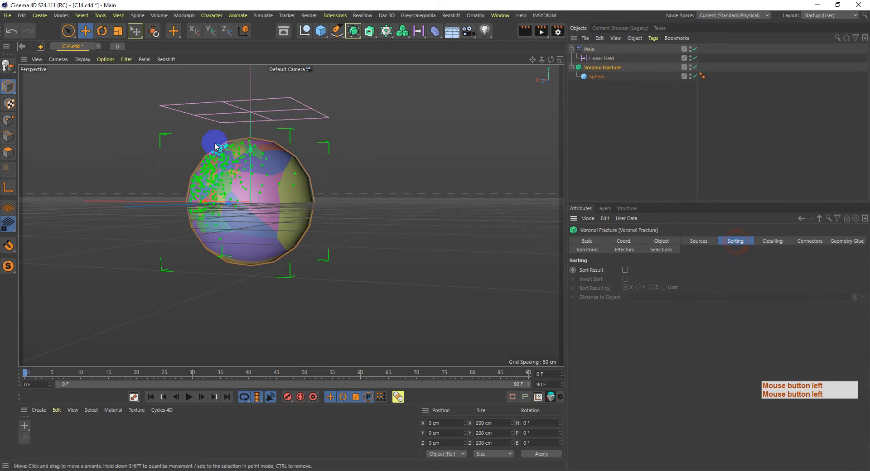
click(710, 244)
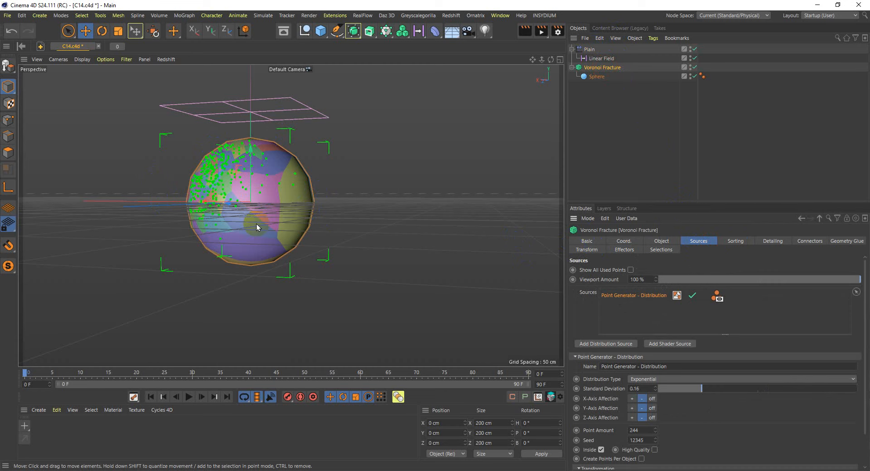
click(651, 297)
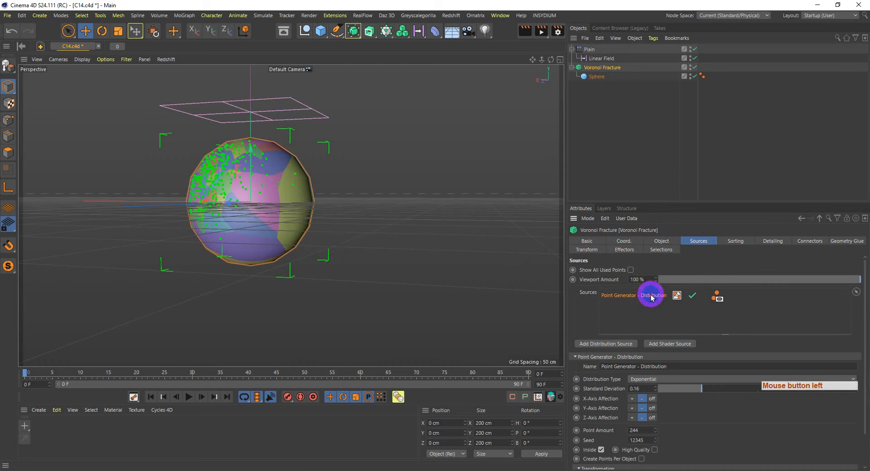
key(Delete)
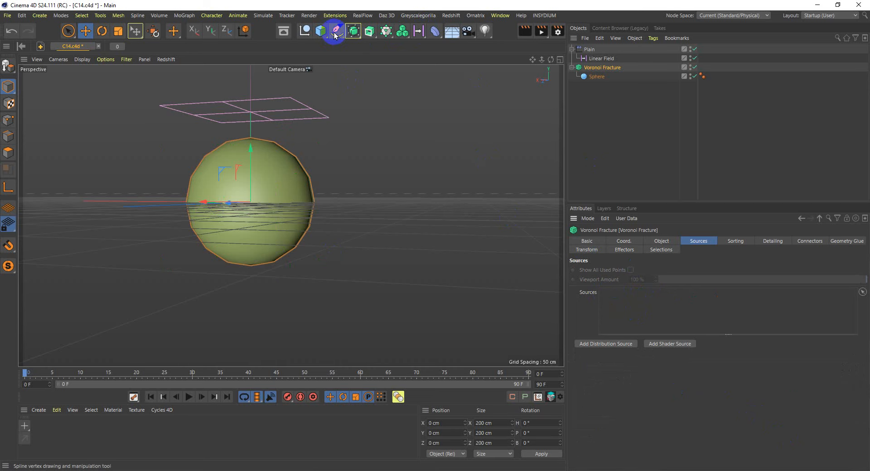
Step: Sketch a freehand curved spline across the sphere from top to bottom and add it as a source of the Voronoi Fracture
mouse_move(335, 35)
mouse_down()
mouse_move(403, 45)
mouse_move(376, 43)
mouse_move(383, 68)
mouse_up()
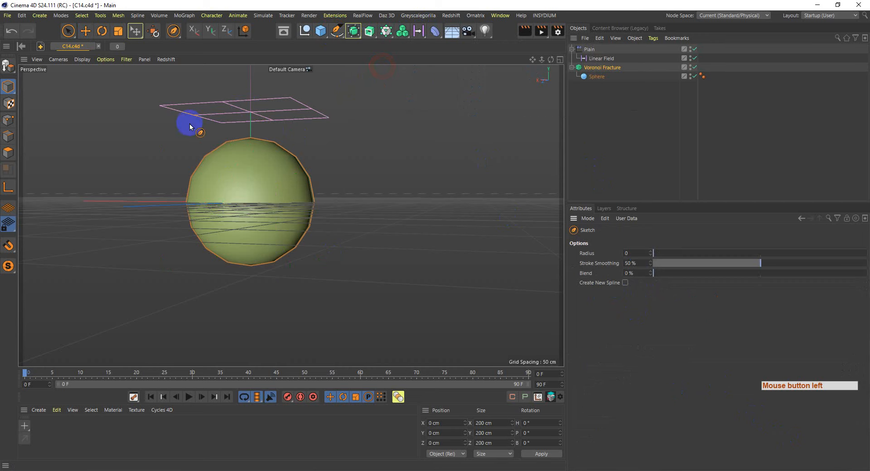
mouse_move(224, 138)
mouse_down()
mouse_move(167, 153)
mouse_move(278, 181)
mouse_move(252, 239)
mouse_move(213, 271)
mouse_up()
click(603, 77)
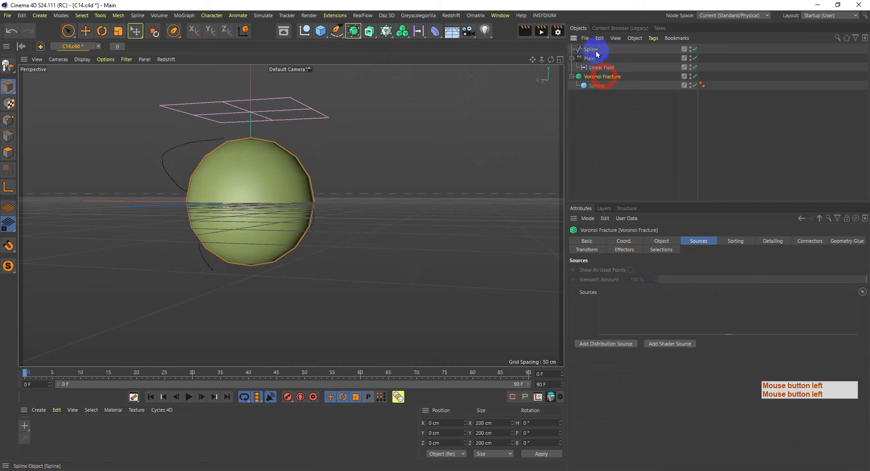
drag(592, 49, 662, 300)
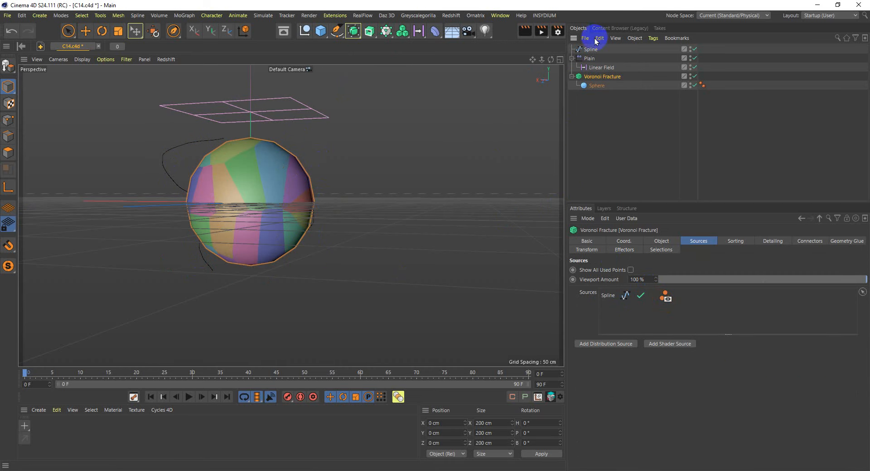
Step: Move the spline's upper end point along X to about 11 cm, and delete the spline
click(590, 49)
click(8, 121)
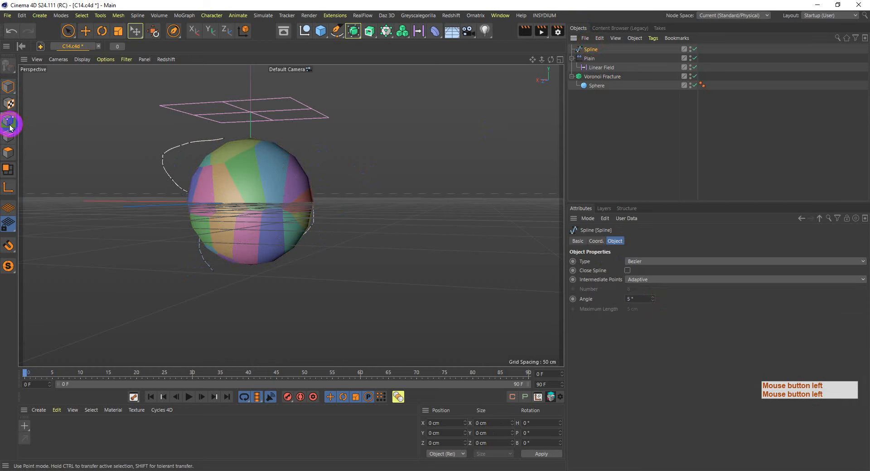
key(KP_0)
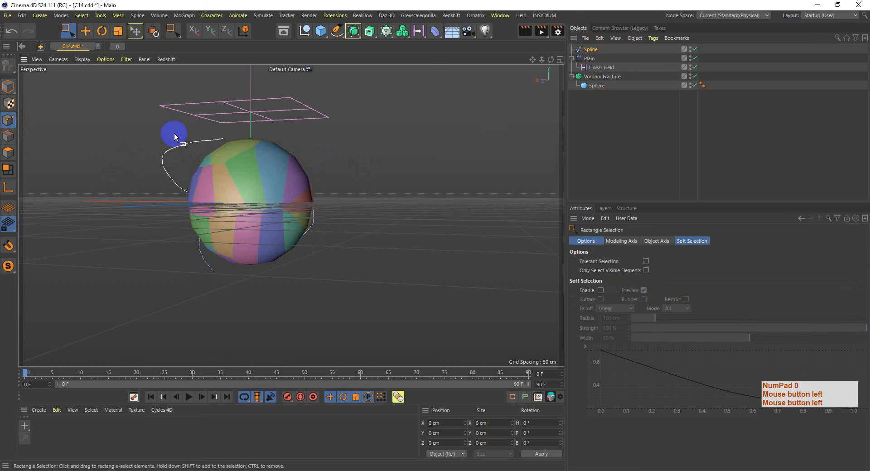
click(223, 134)
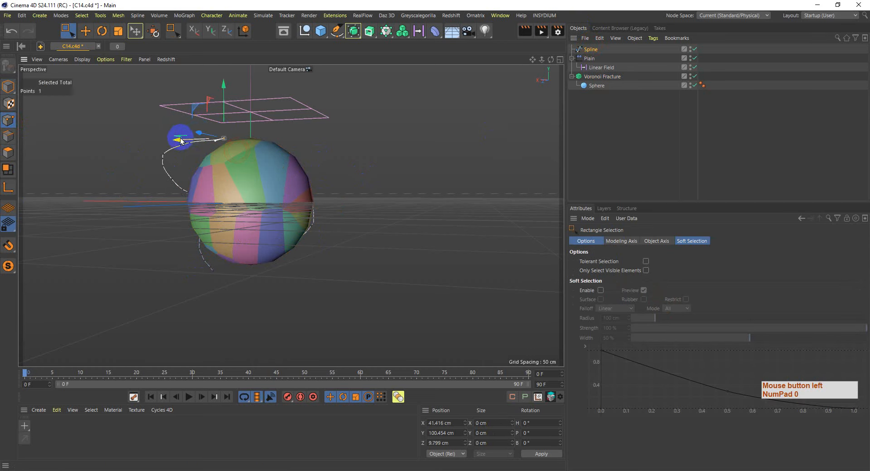
drag(179, 138, 198, 146)
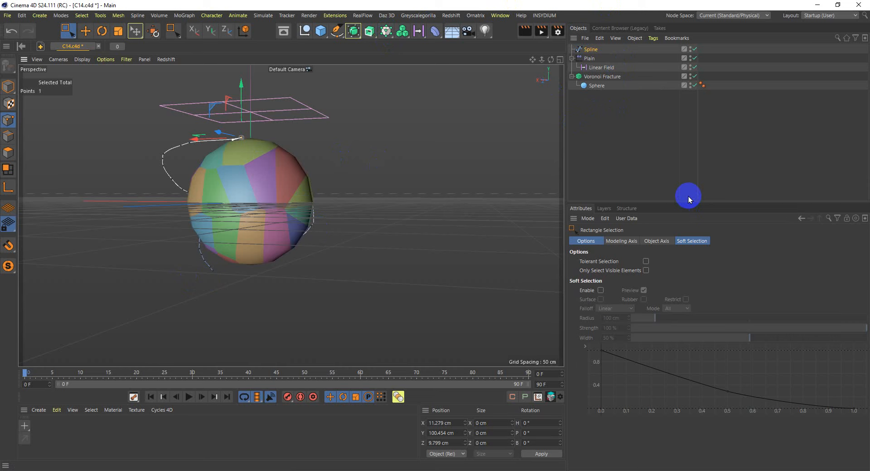
click(590, 49)
key(Delete)
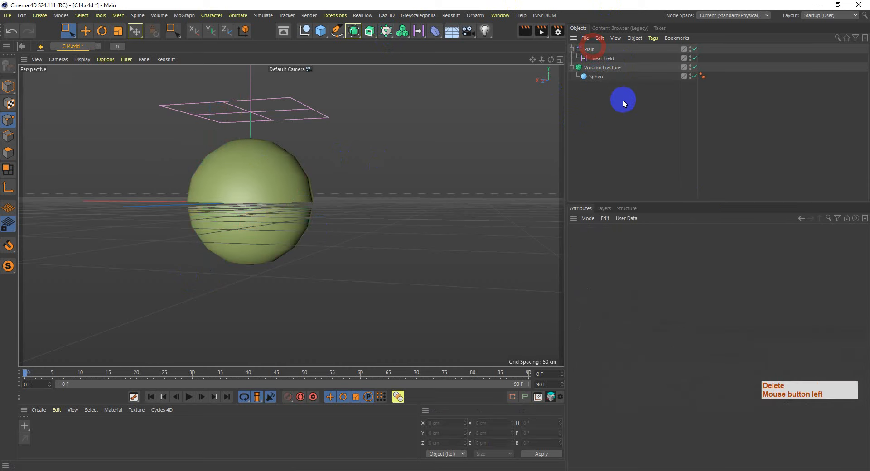
Step: Search the commands for "hair" and add a Hair object to the scene
click(624, 108)
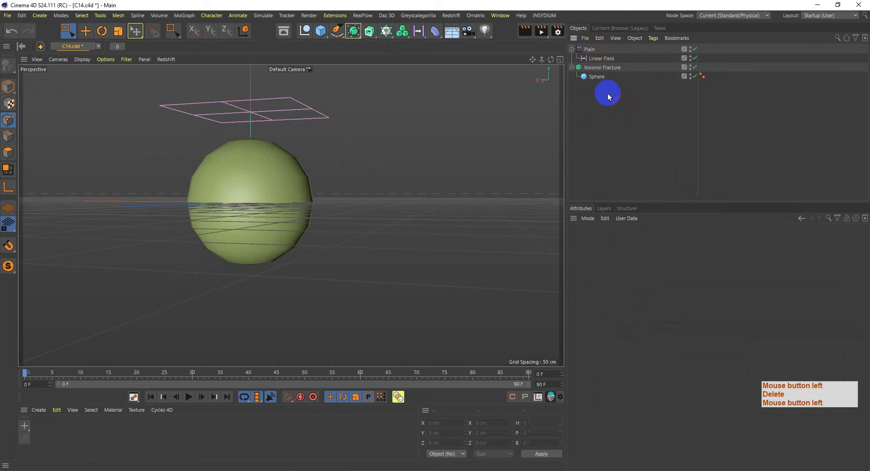
key(shift+c)
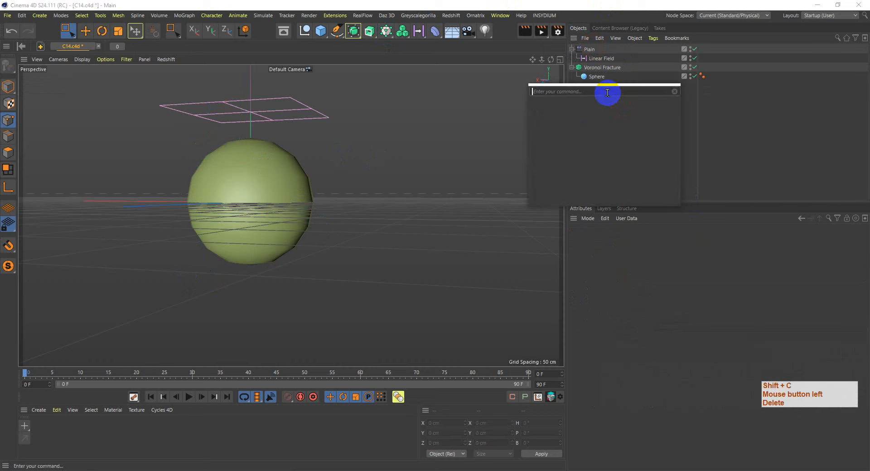
text(hair)
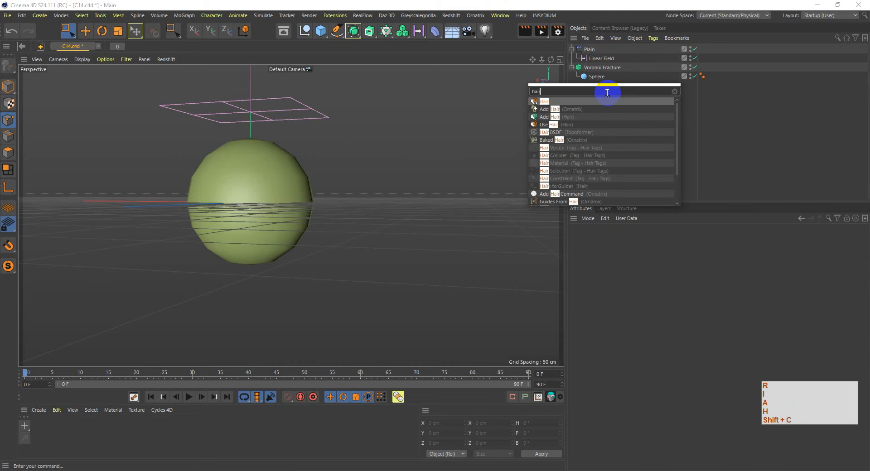
key(Down)
key(Down)
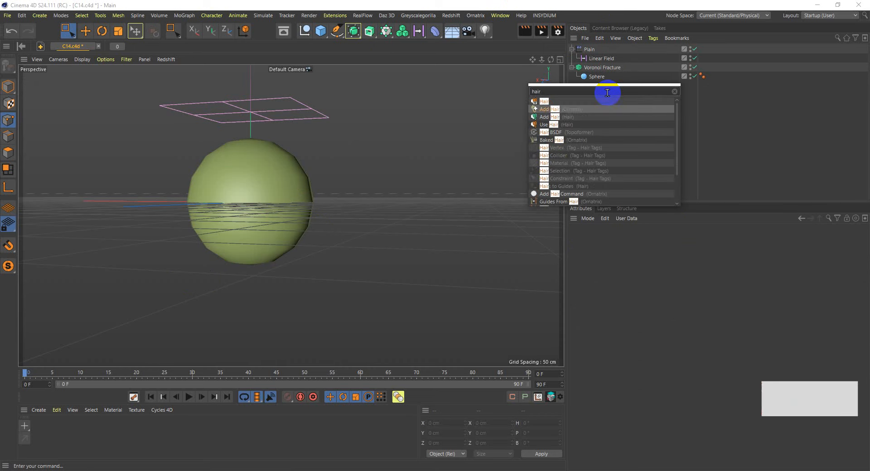
key(Return)
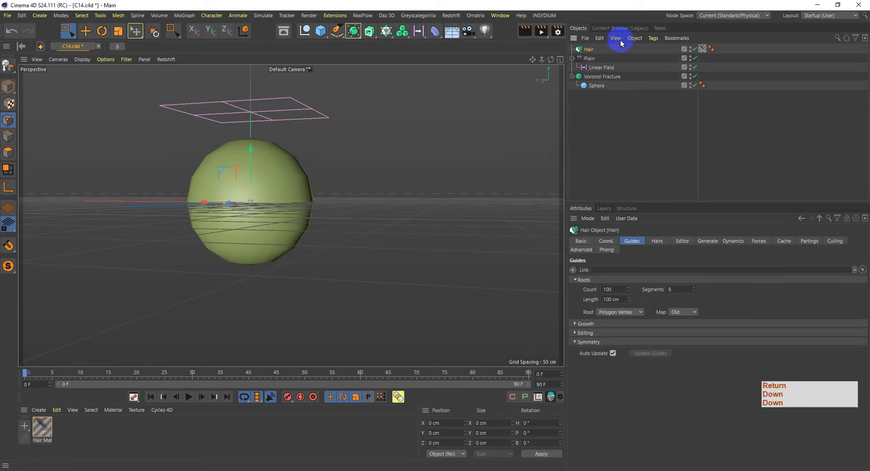
Step: Add the Hair object to the Voronoi Fracture as a fracture source and reselect the Hair object
click(605, 77)
drag(585, 51, 680, 312)
click(588, 51)
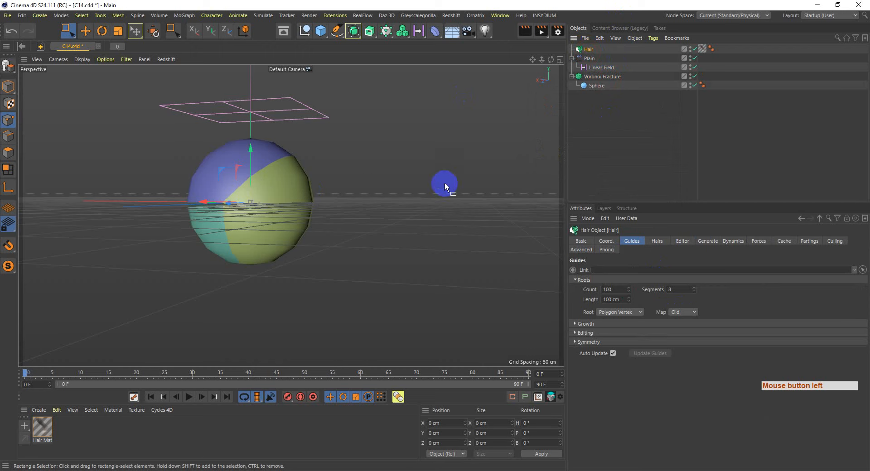
click(591, 53)
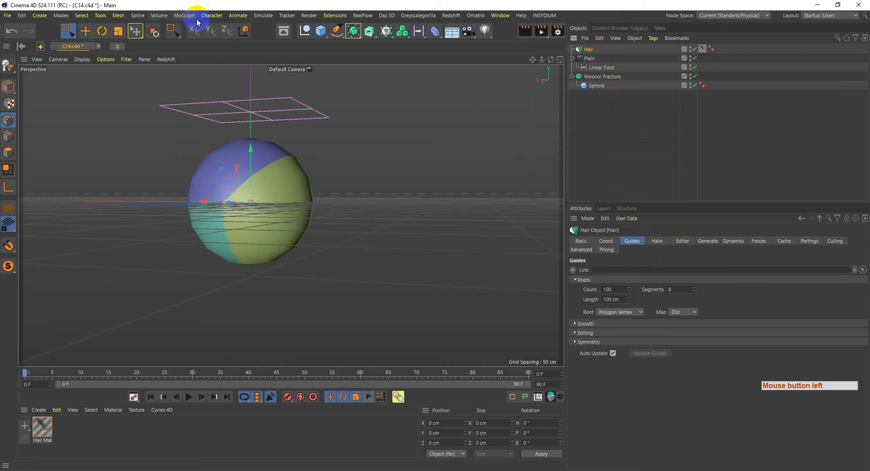
Step: Activate the Hair Brush tool and reduce its radius to 17
click(213, 17)
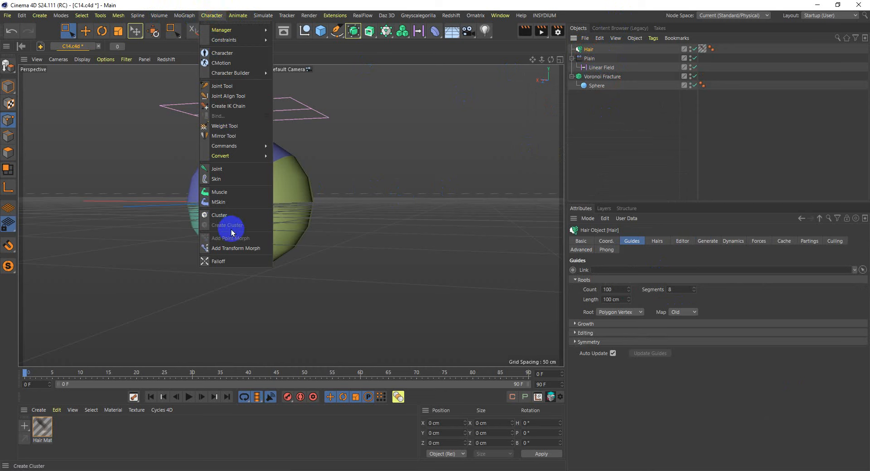
mouse_move(241, 42)
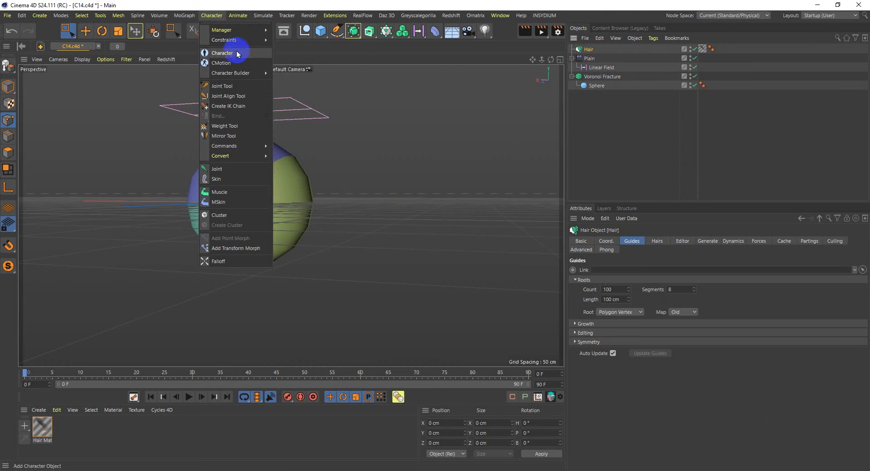
click(135, 17)
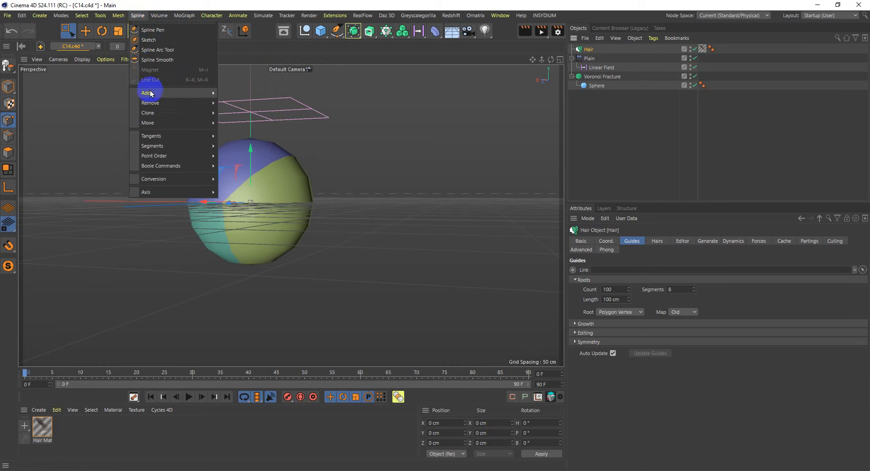
mouse_move(161, 183)
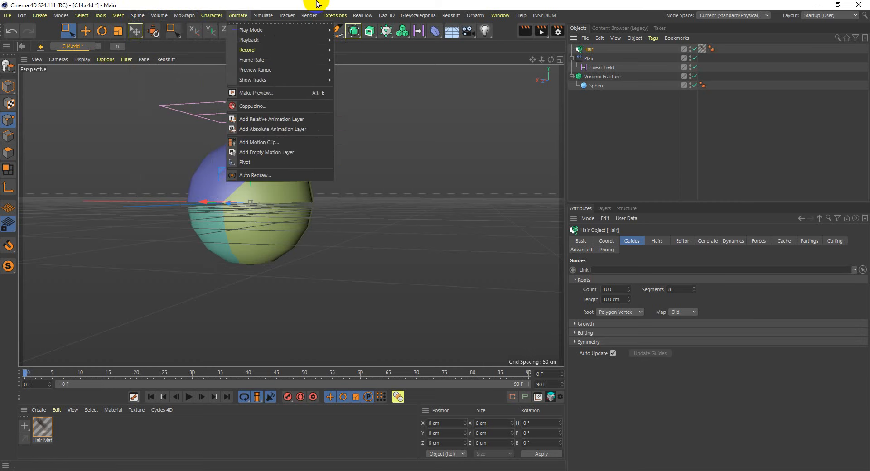
click(263, 16)
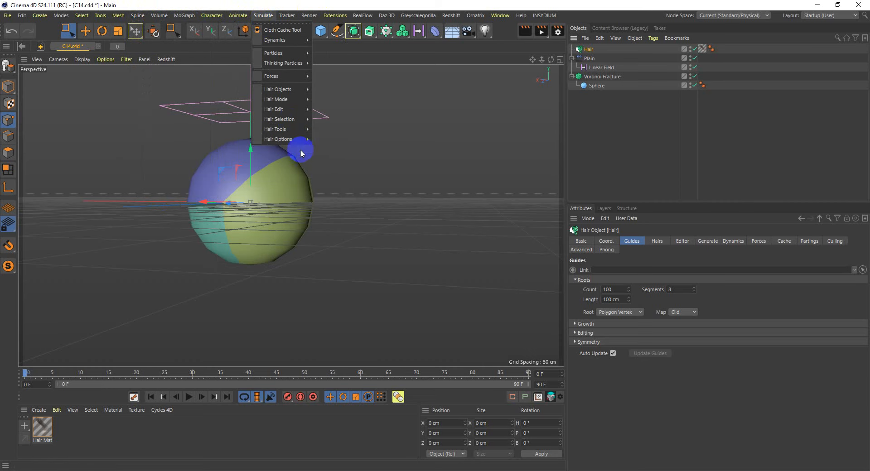
mouse_move(298, 130)
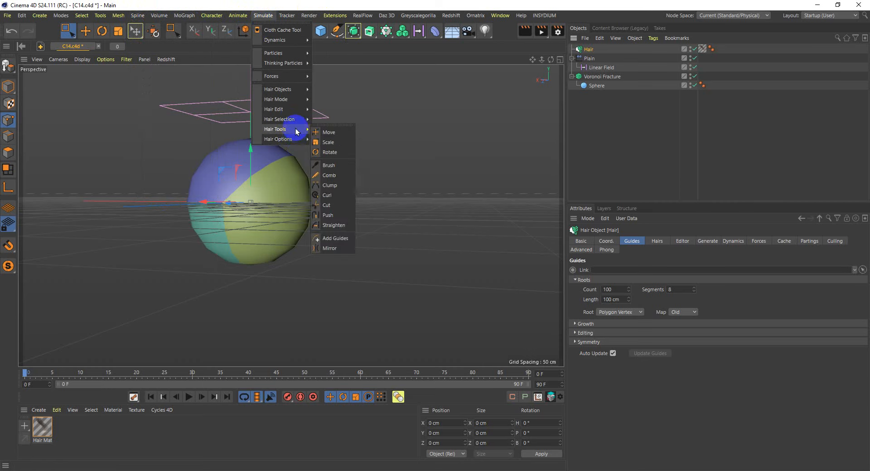
click(341, 166)
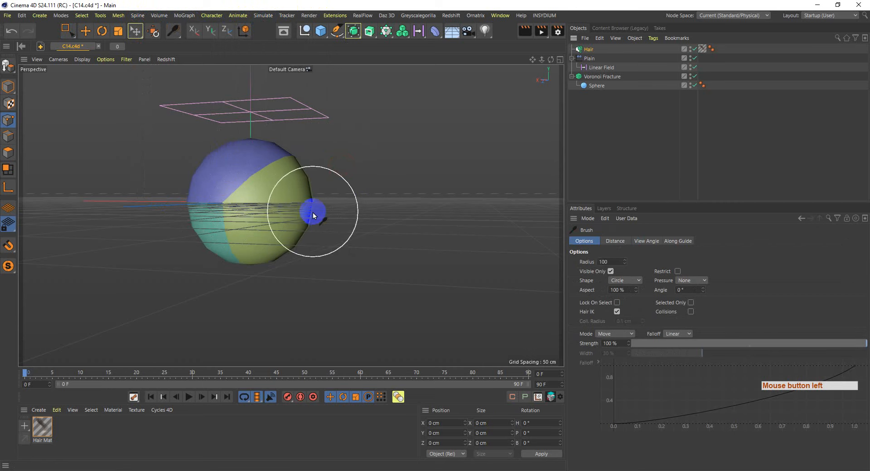
ctrl+middle_drag(451, 199, 411, 233)
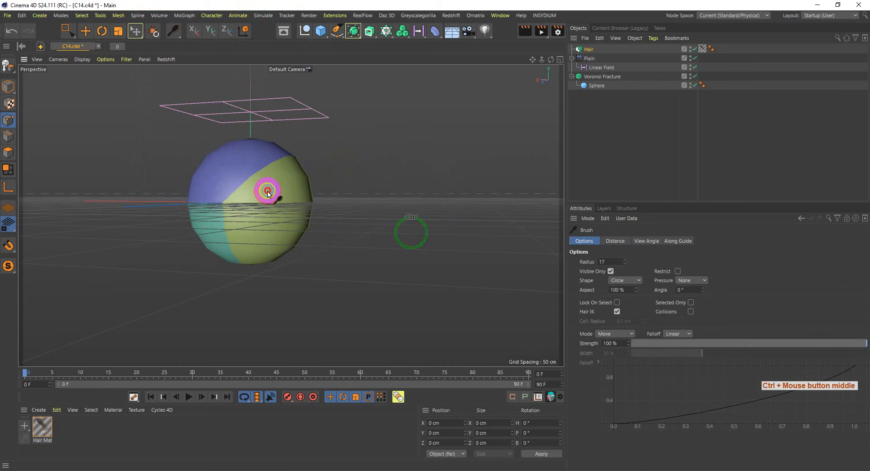
Step: Try to brush the hair on the fractured sphere with the Hair object selected
click(231, 175)
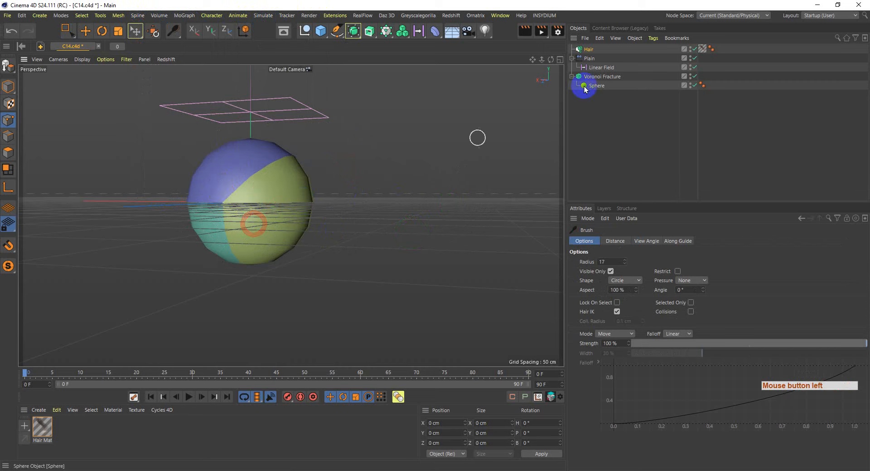
click(587, 48)
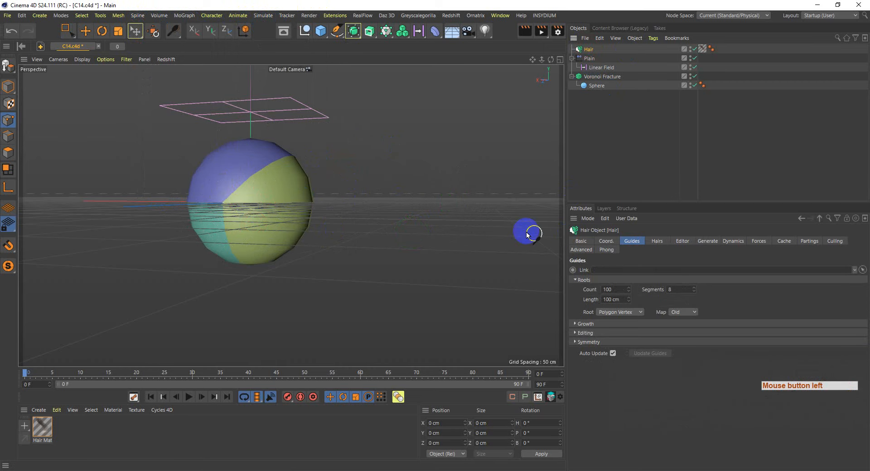
click(272, 181)
click(240, 181)
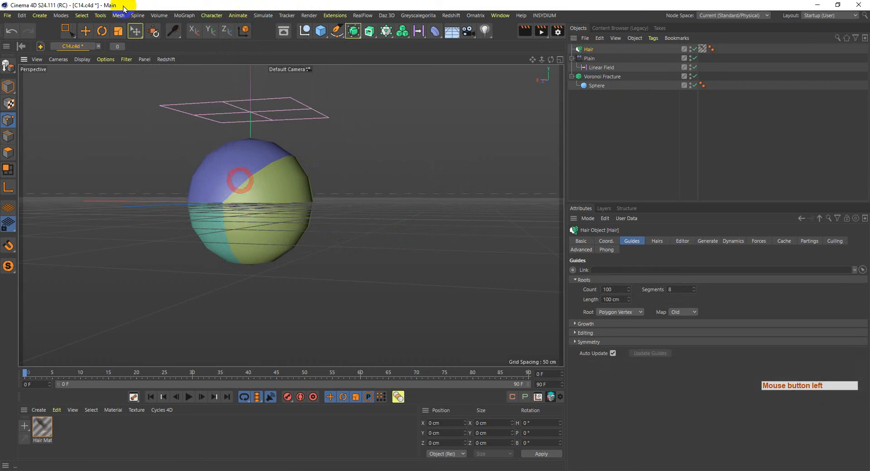
click(177, 31)
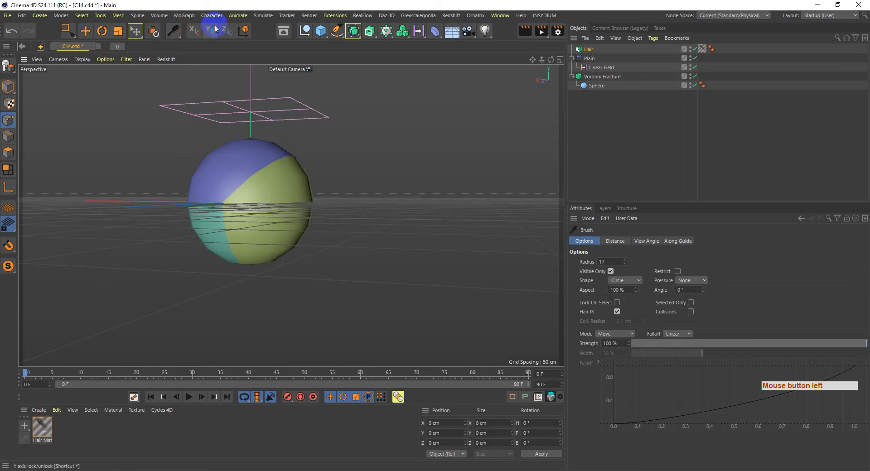
Step: Activate the Add Guides hair tool and try to place hair guides on the fractured sphere
click(188, 16)
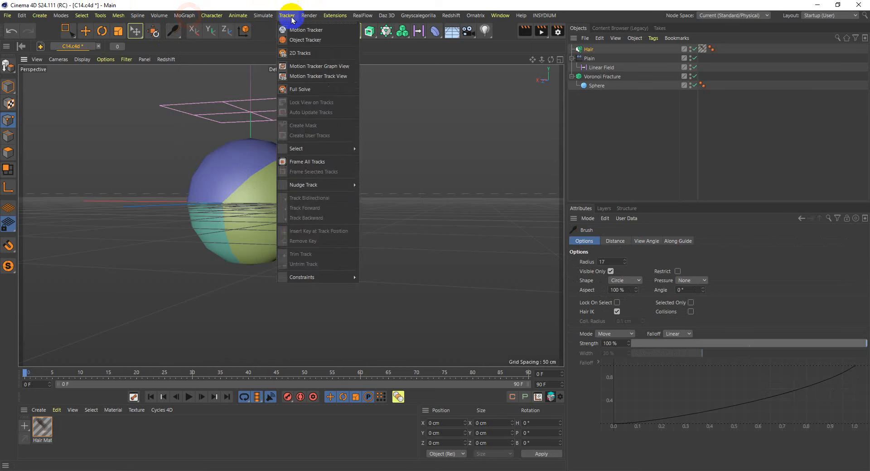
mouse_move(256, 17)
mouse_move(288, 90)
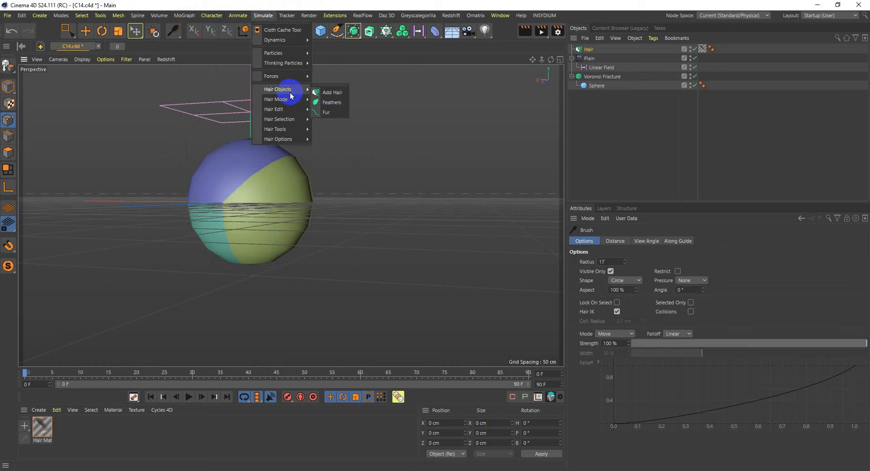
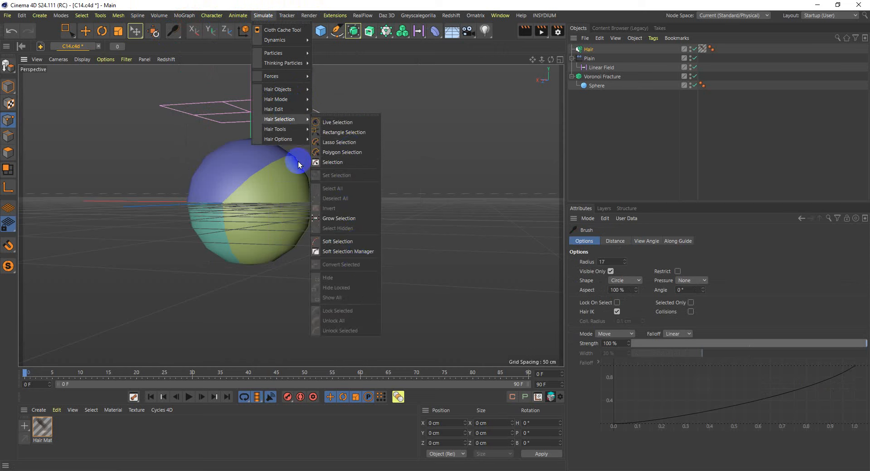
mouse_move(281, 131)
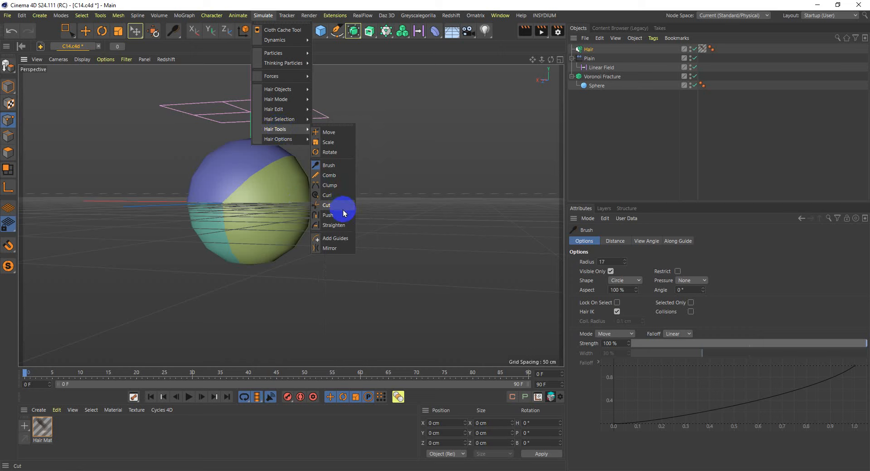
click(335, 238)
click(254, 179)
drag(235, 224, 282, 234)
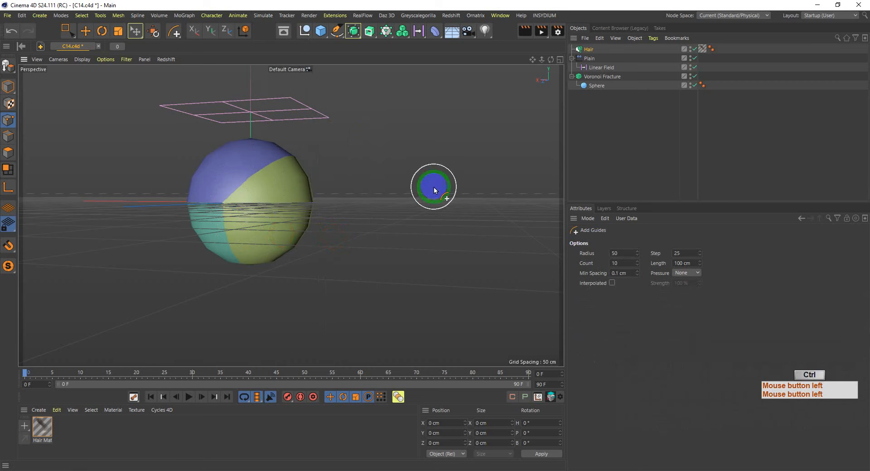
ctrl+middle_drag(424, 190, 242, 197)
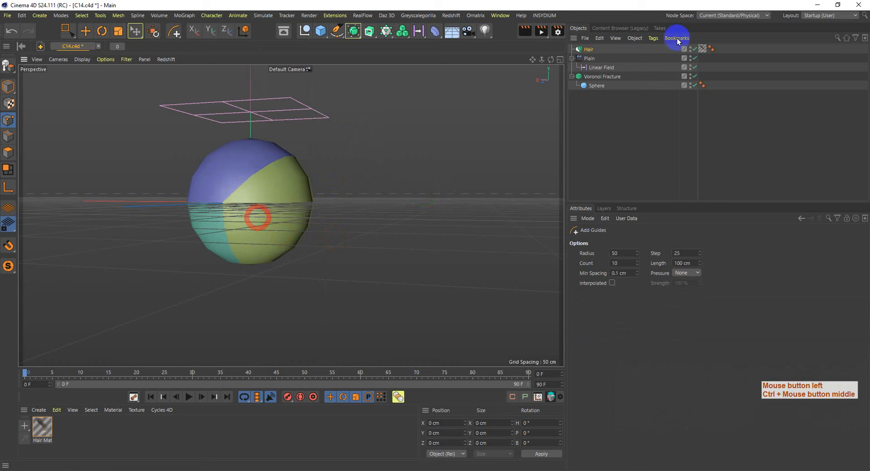
Step: Switch to Model mode and try placing hair guides on the sphere again
click(262, 16)
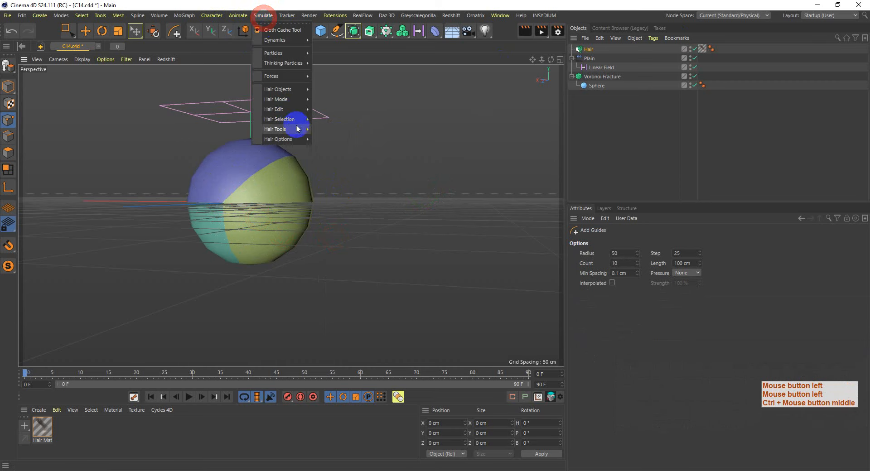
mouse_move(298, 133)
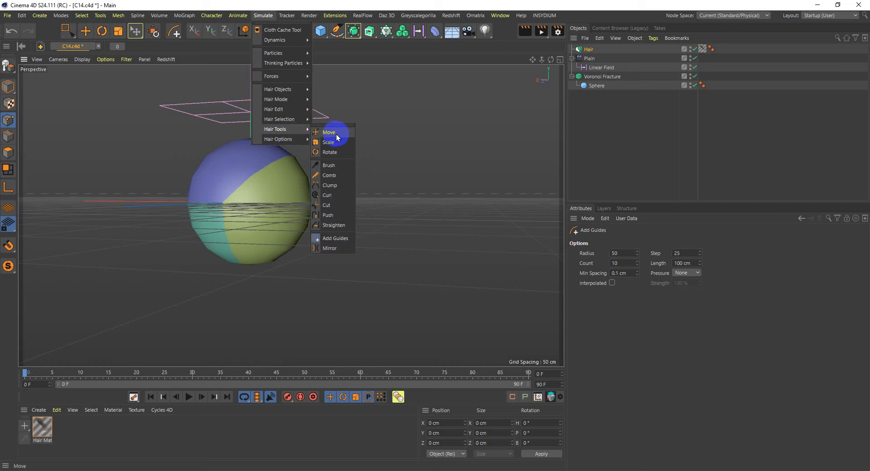
click(360, 146)
click(271, 222)
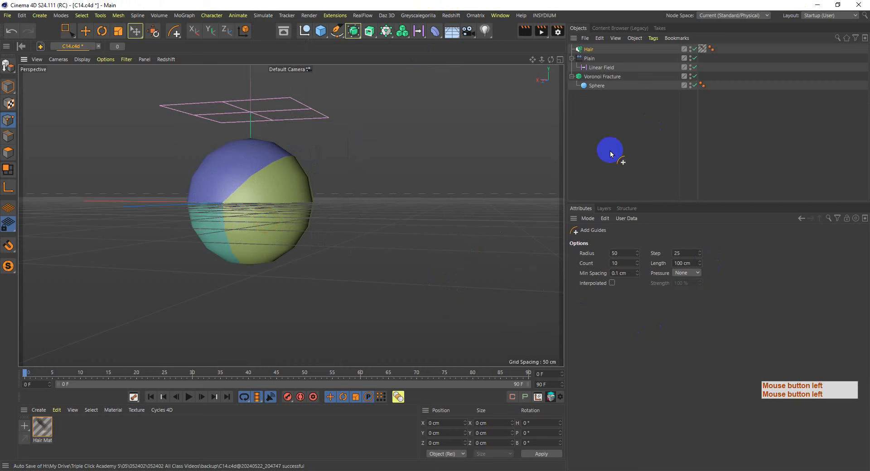
click(9, 87)
click(272, 194)
click(243, 205)
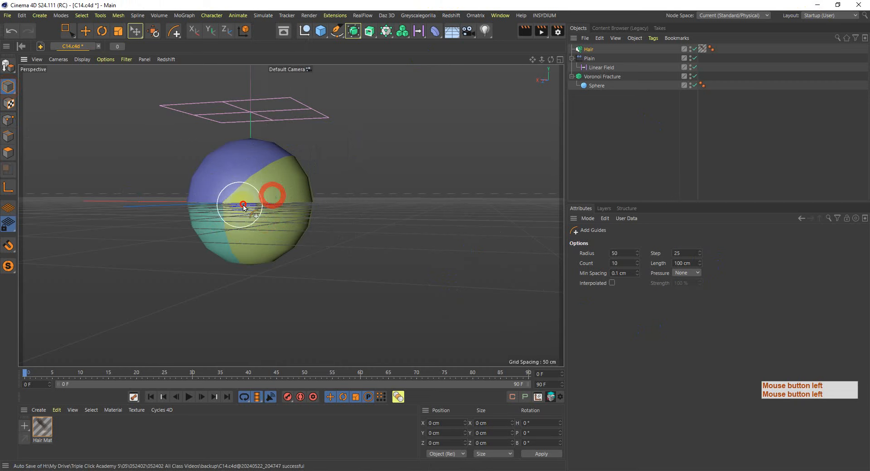
click(248, 199)
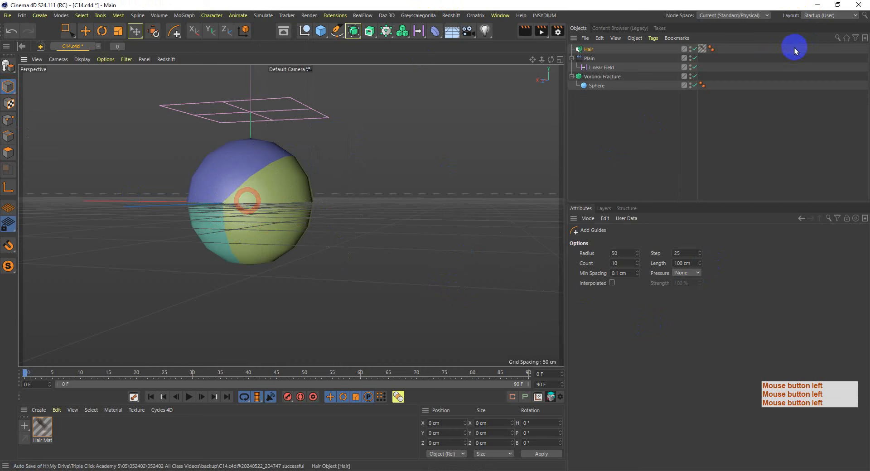
click(258, 196)
click(249, 201)
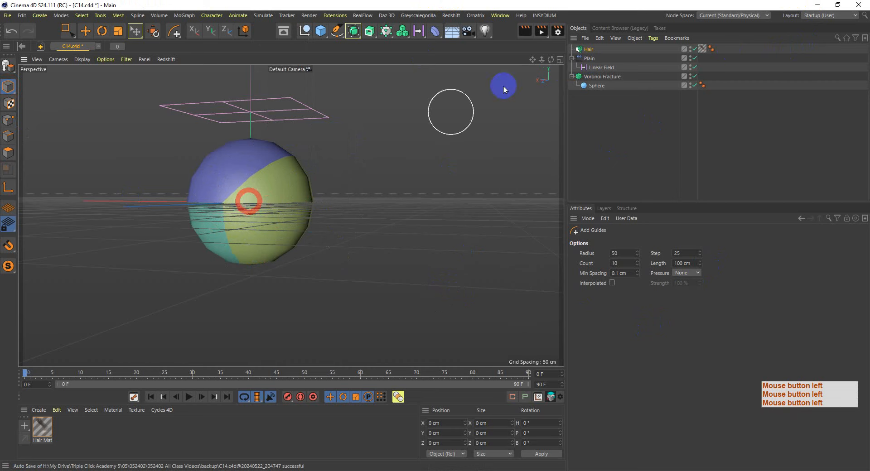
Step: Examine the Hair object's guide settings and its editor display settings
click(589, 50)
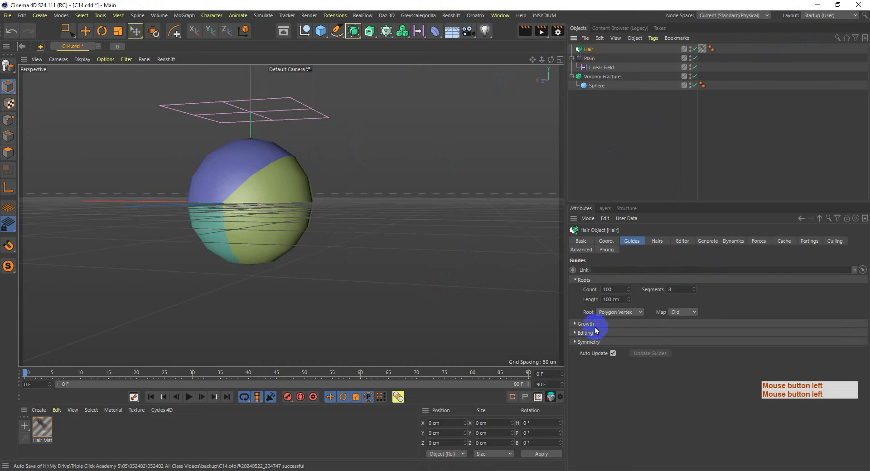
click(680, 242)
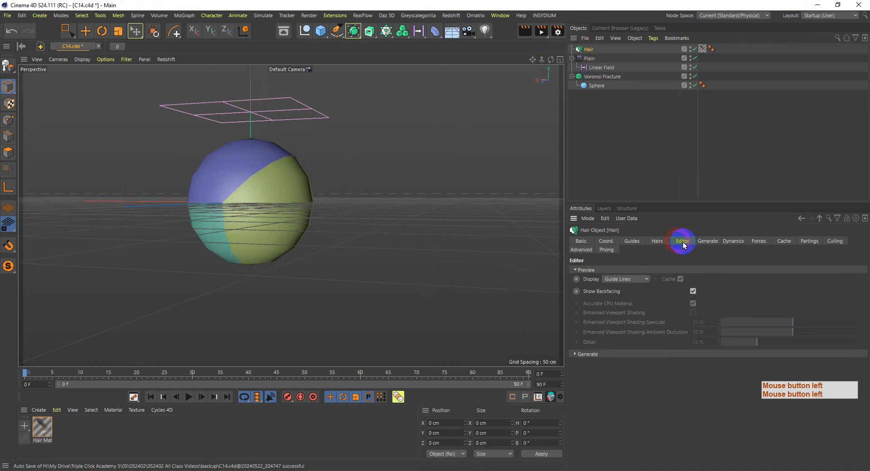
Step: Switch to the web browser and open the YouTube home page in a new tab
click(818, 5)
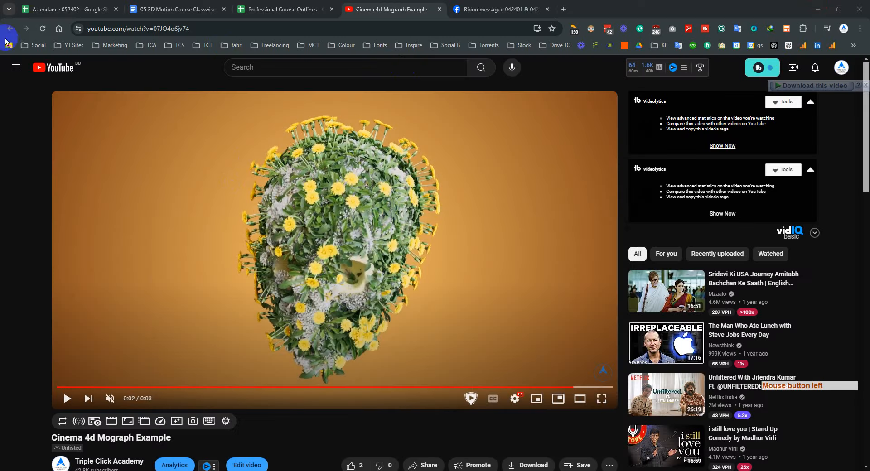
middle_click(52, 67)
click(504, 8)
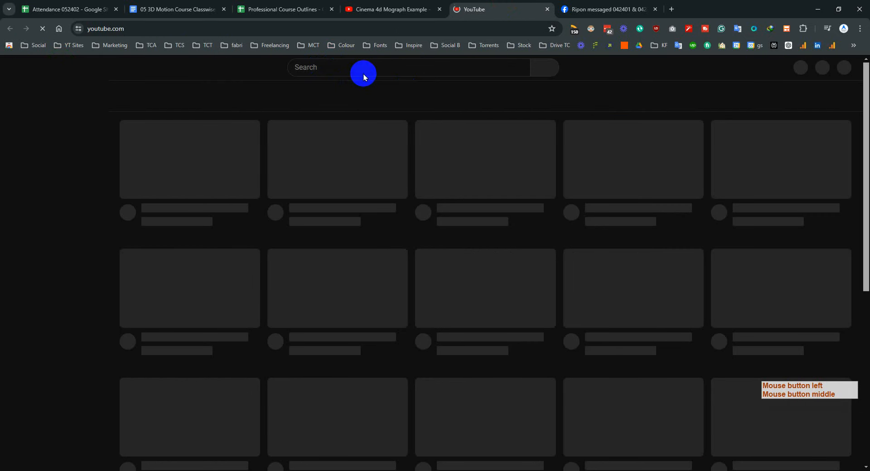
Step: Search YouTube for "c4d voronai fracture hair"
click(363, 70)
text(c4d )
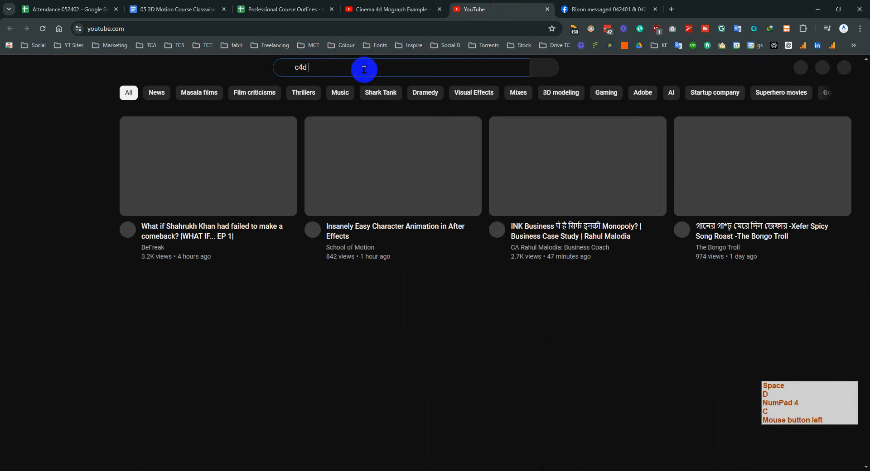
text(vor)
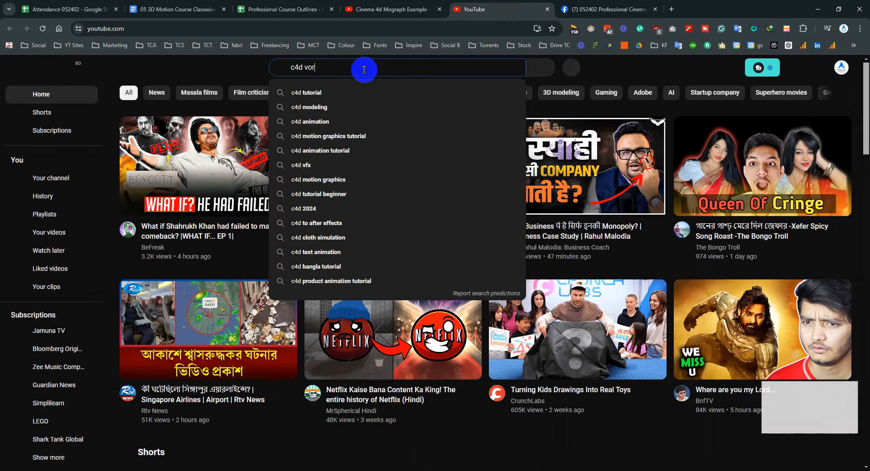
text(onai)
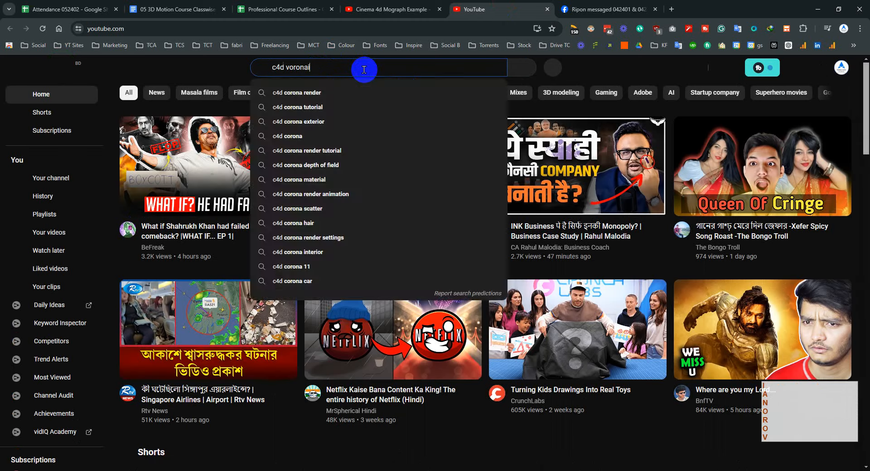
text( fra)
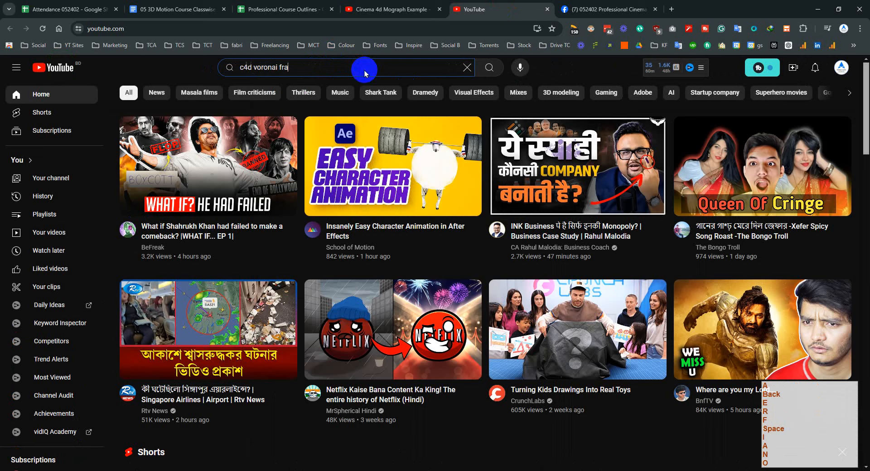
text(ct)
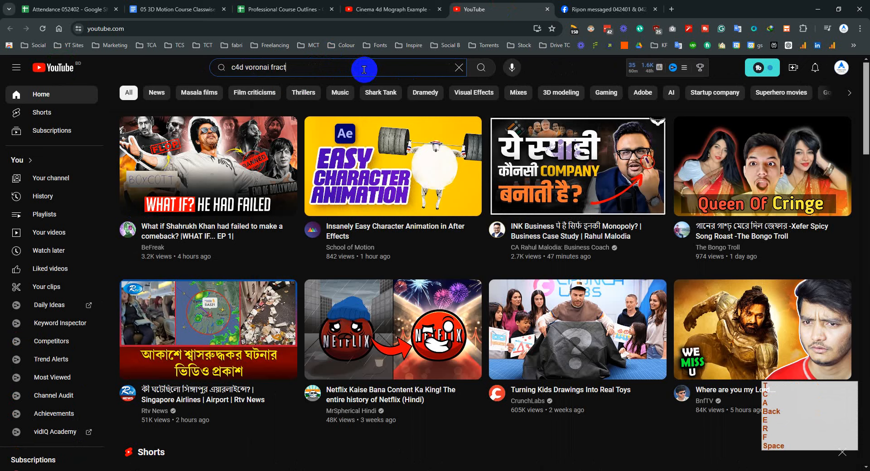
text(ure)
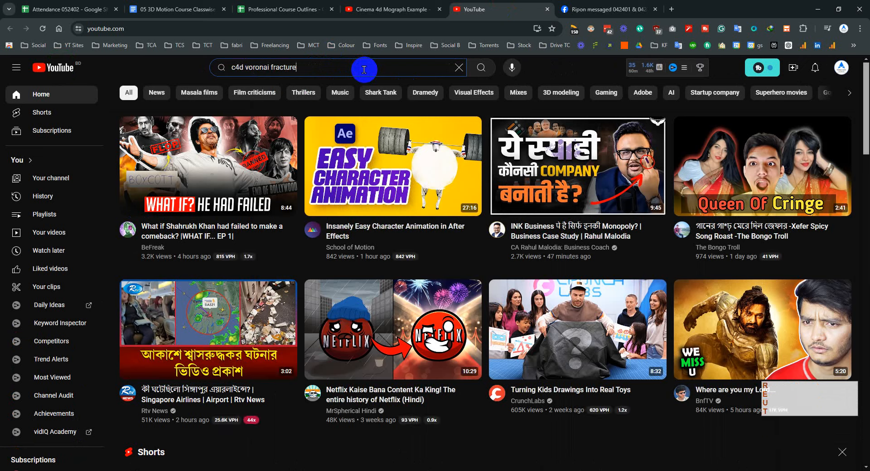
text(hari)
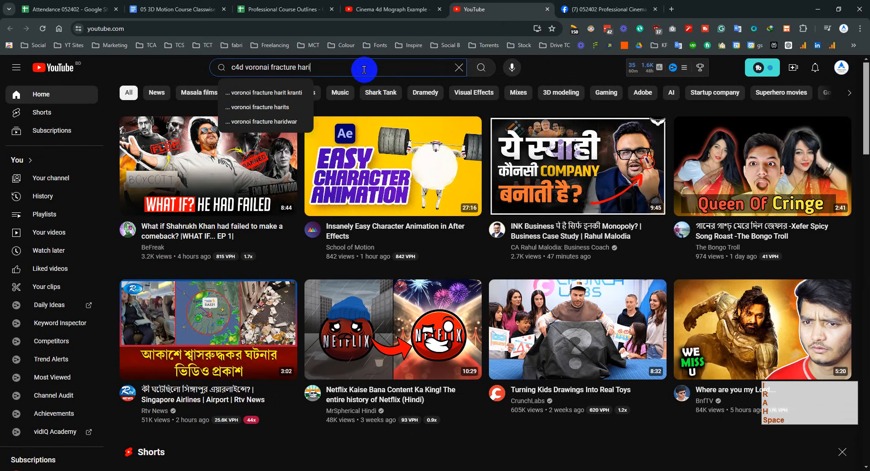
key(BackSpace)
key(BackSpace)
text(ir)
key(Return)
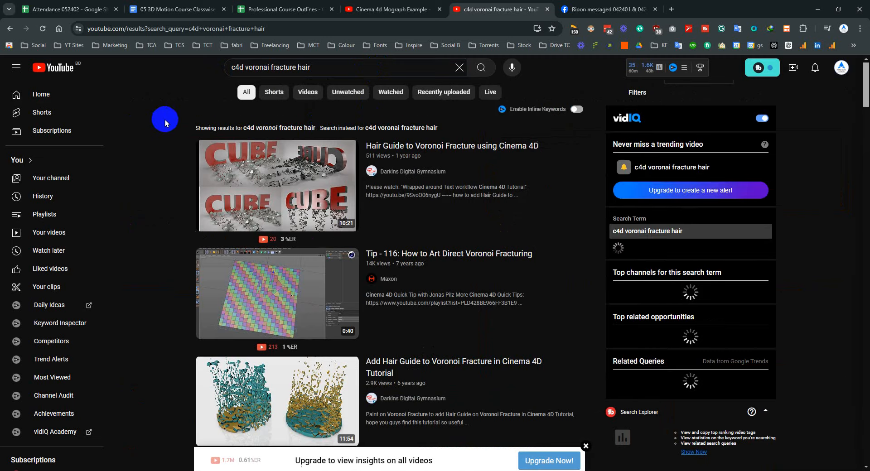
Step: Open the video "Paint on Fracture with Hair Guide in Cinema 4D Tutorial" from the results in a new tab and show it
scroll(164, 152, down, 9)
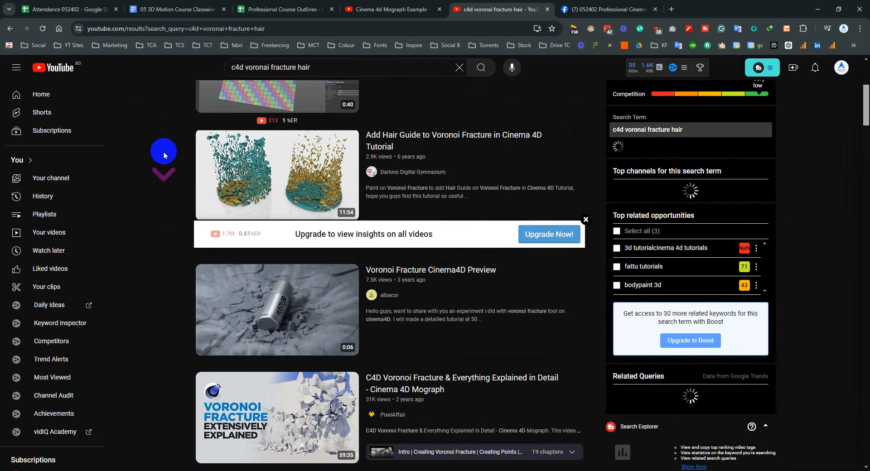
scroll(164, 152, down, 2)
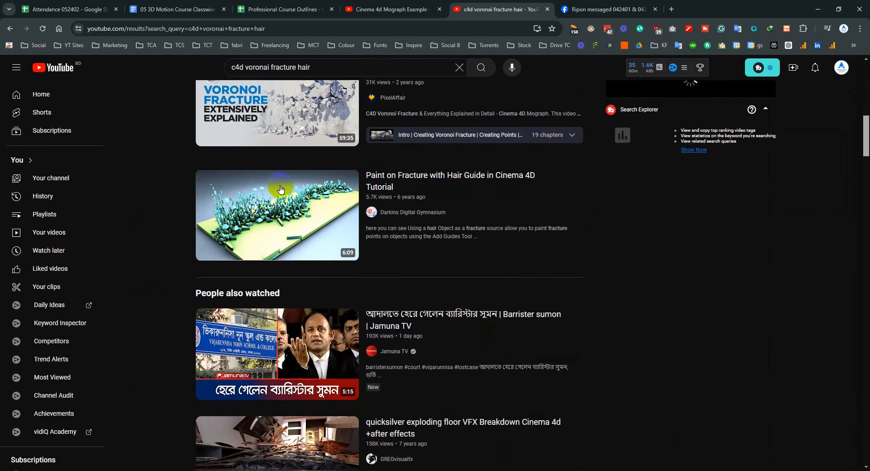
middle_click(278, 209)
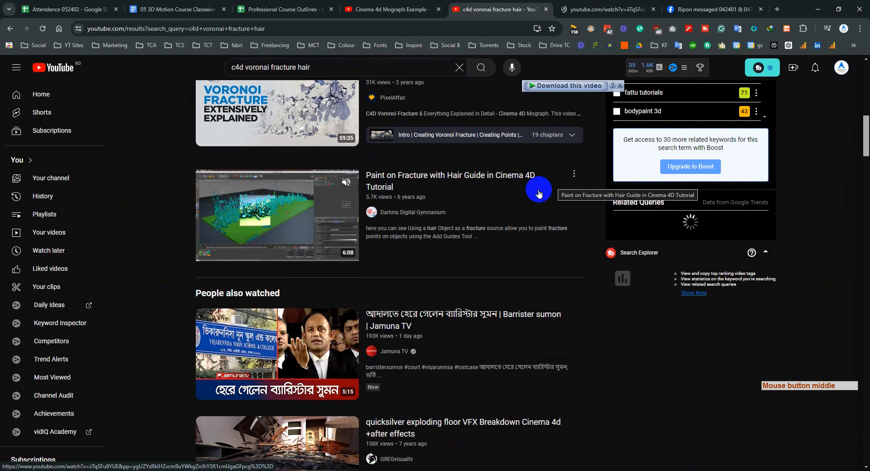
click(605, 5)
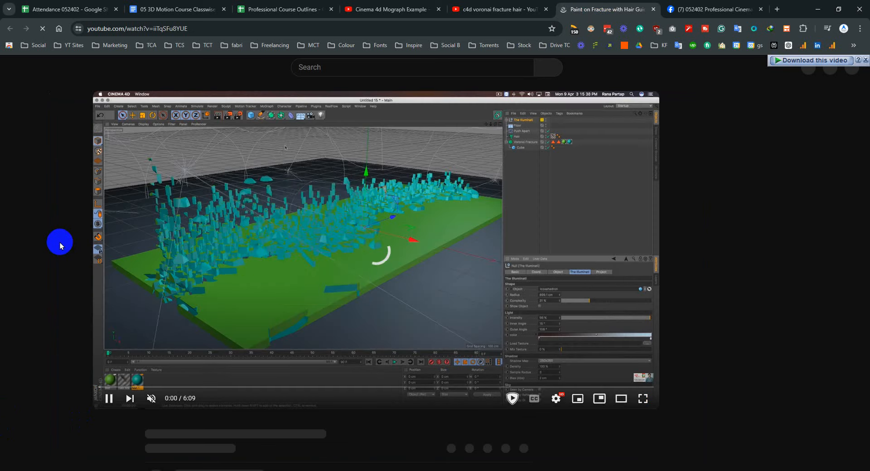
Step: Skim the tutorial through the hair guide painting and Voronoi source setup, and pause it at the Push Apart effector part
click(124, 388)
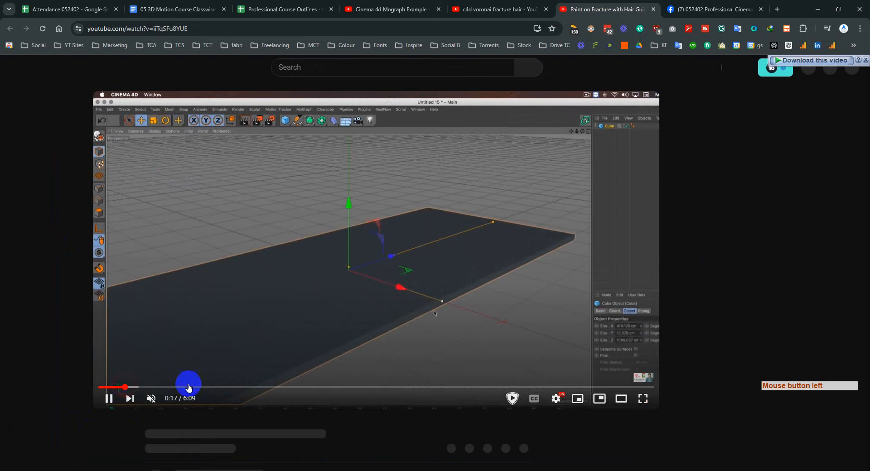
click(177, 387)
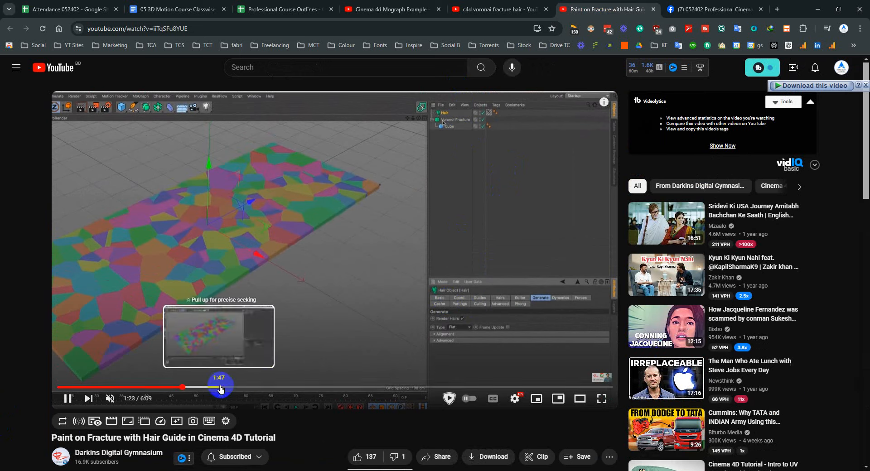
click(225, 388)
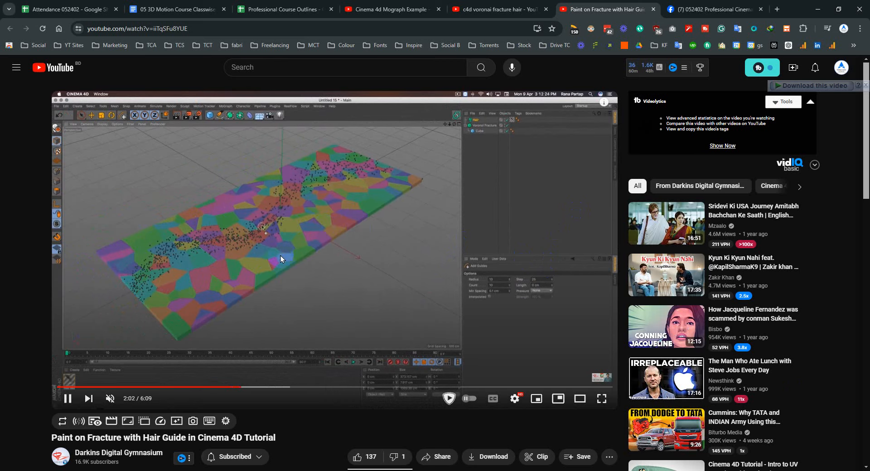
mouse_move(280, 388)
mouse_down()
mouse_move(294, 391)
mouse_move(281, 388)
mouse_up()
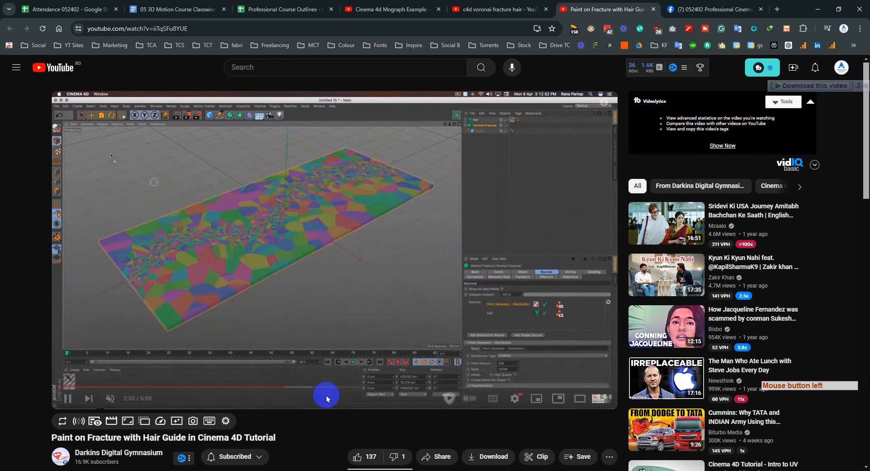
drag(322, 388, 312, 390)
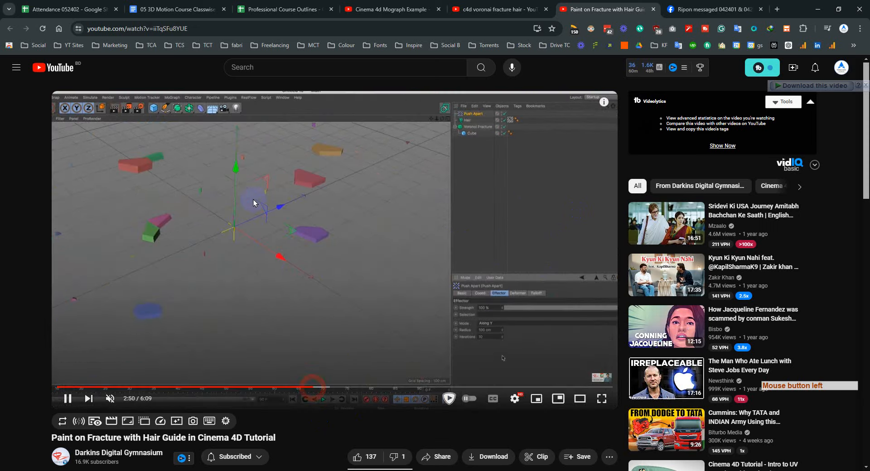
click(369, 250)
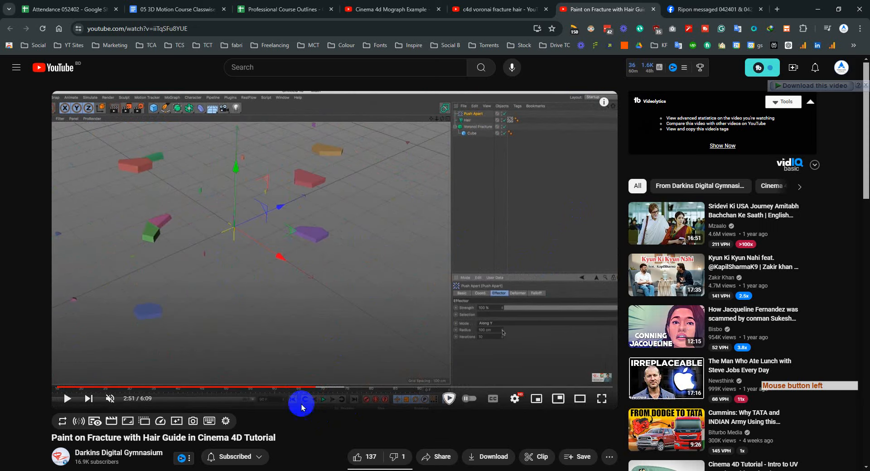
Step: Switch back to Cinema 4D and delete the Hair object from the scene
click(329, 470)
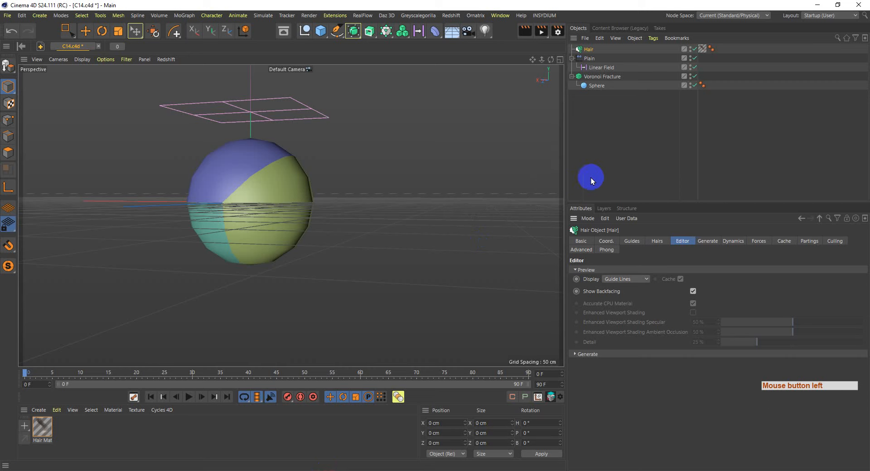
click(587, 49)
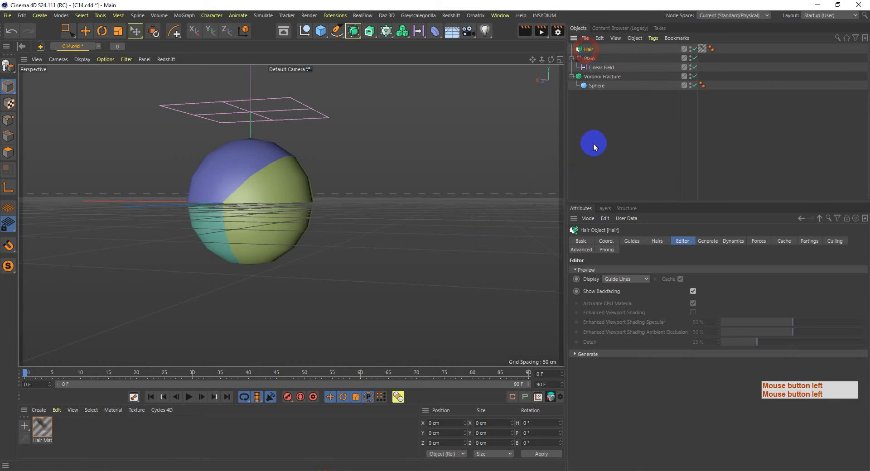
key(Delete)
Step: Add a distribution source to the Voronoi Fracture and set its point amount to 72
click(598, 66)
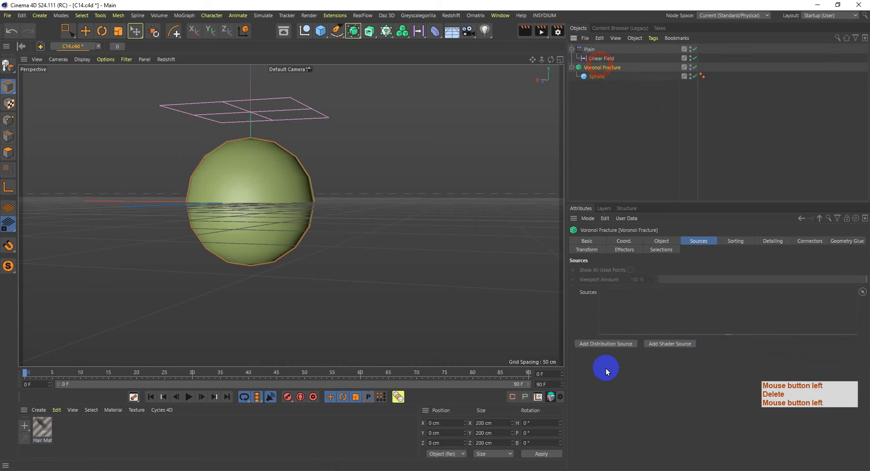
click(616, 344)
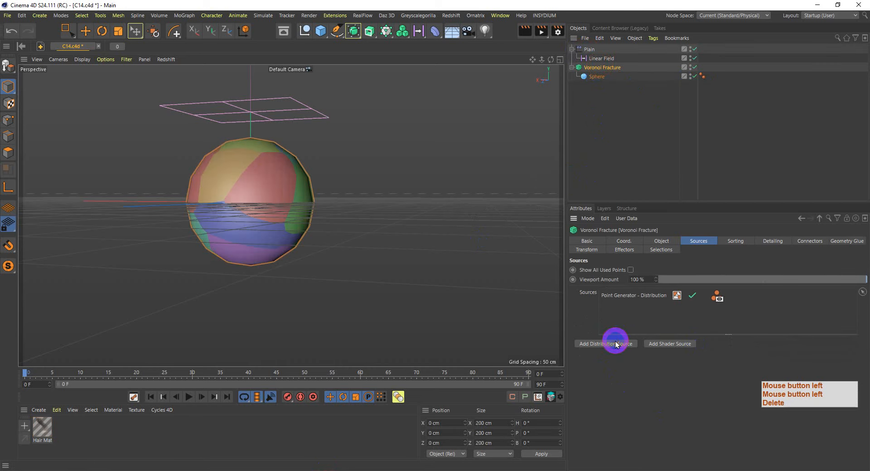
click(646, 295)
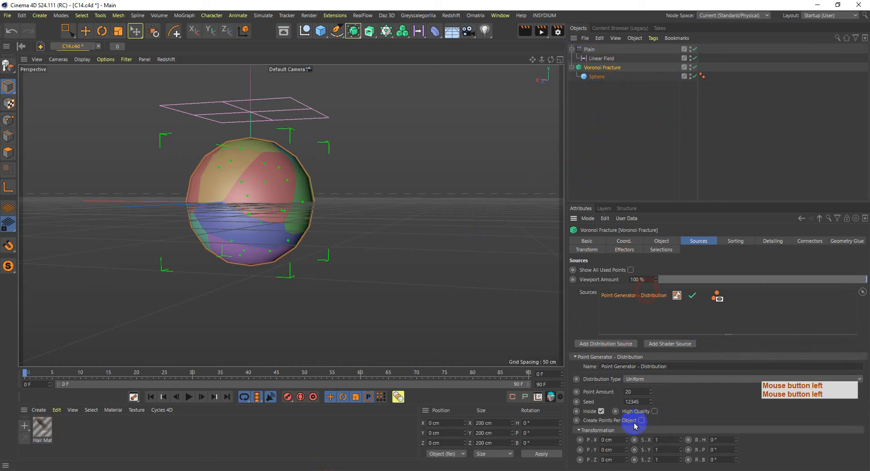
drag(651, 390, 623, 113)
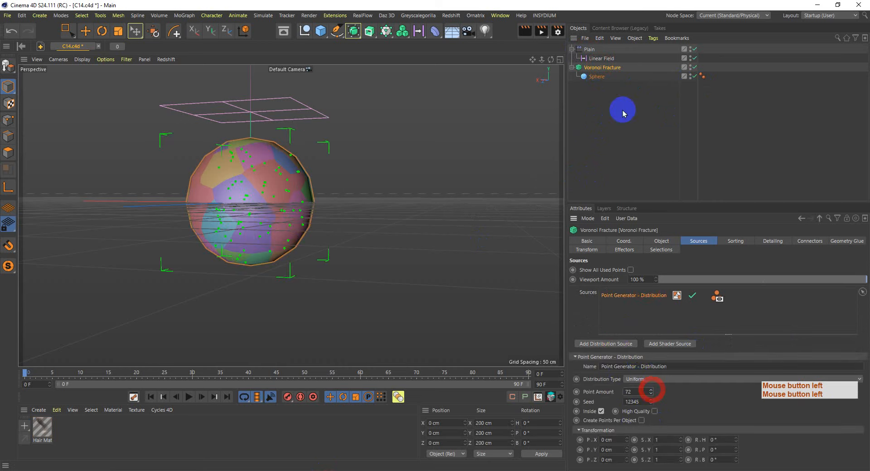
click(618, 95)
Step: Enable rotation in the Plain effector's transform parameters and set the heading rotation R.H to 141°
alt+drag(258, 243, 299, 280)
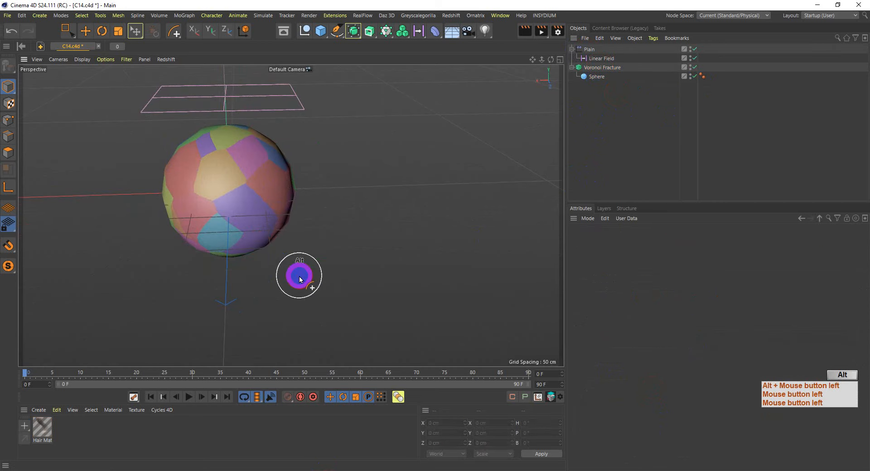
click(590, 49)
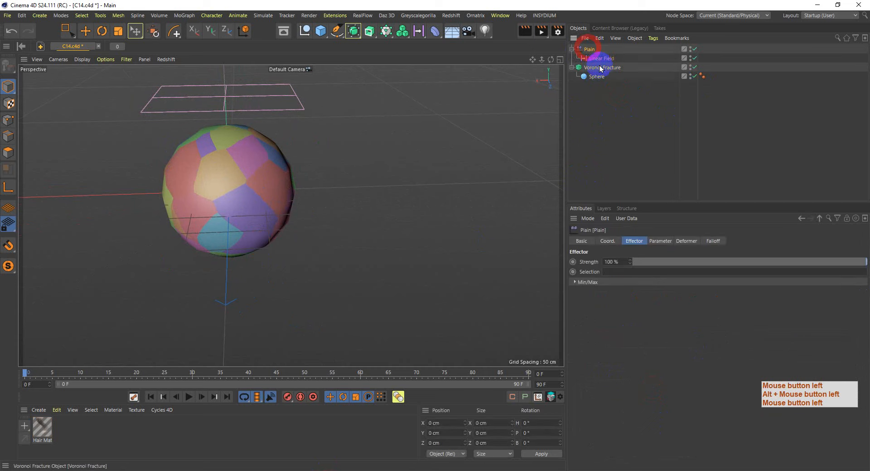
click(660, 241)
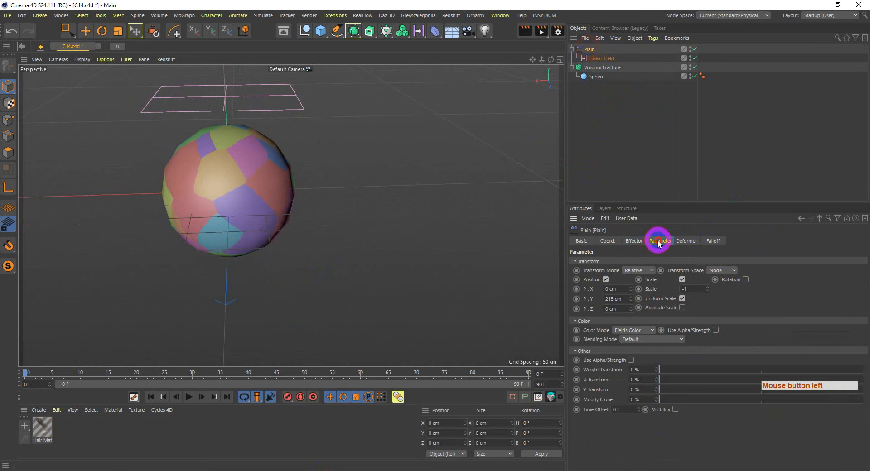
click(745, 280)
drag(771, 288, 767, 292)
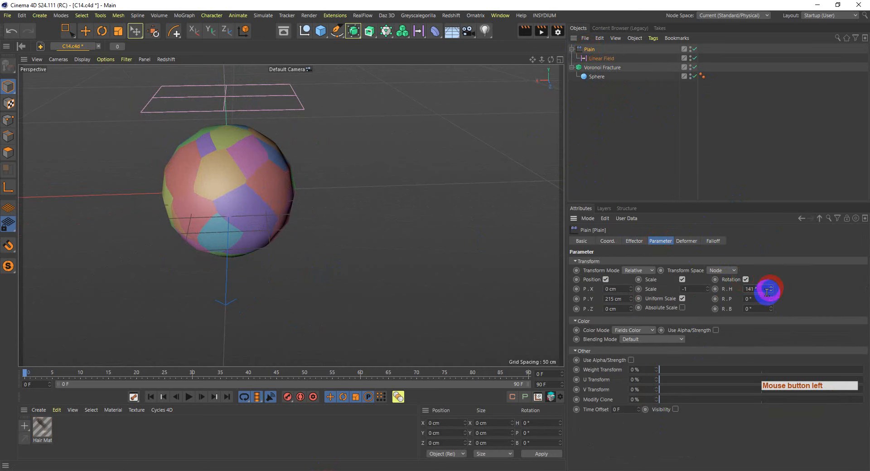
Step: Lower the Linear Field along the Y axis until its falloff overlaps the upper part of the fractured sphere
scroll(371, 270, down, 3)
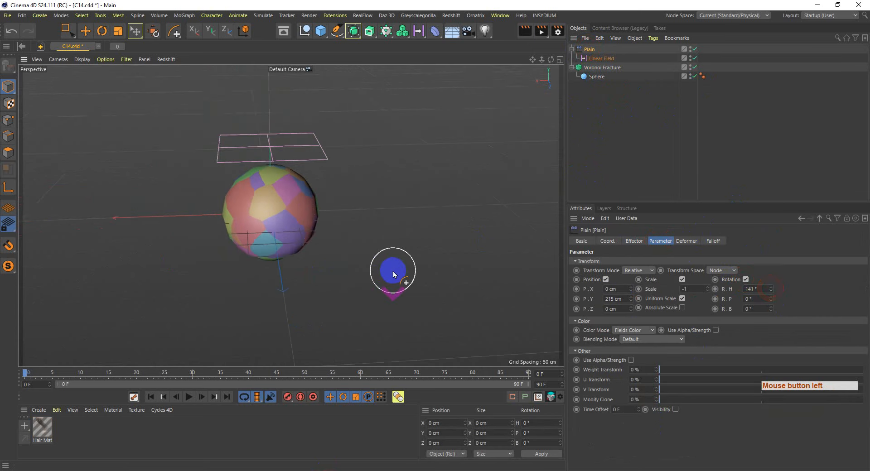
click(601, 59)
alt+drag(295, 270, 328, 259)
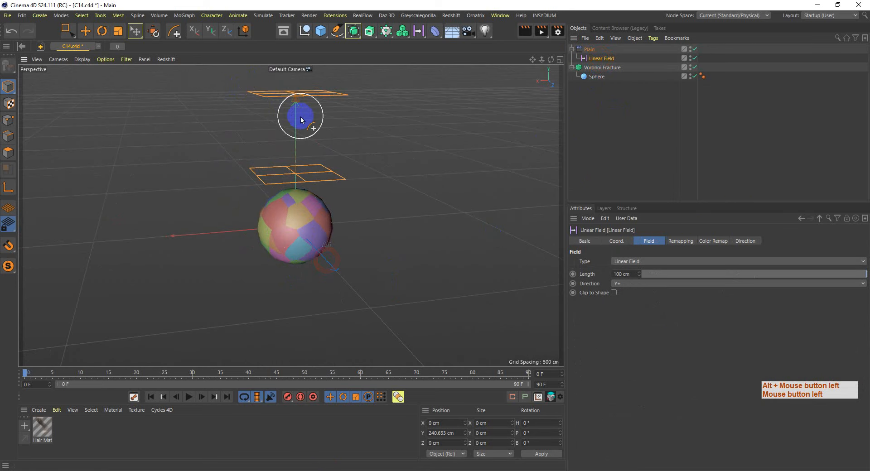
drag(68, 30, 111, 47)
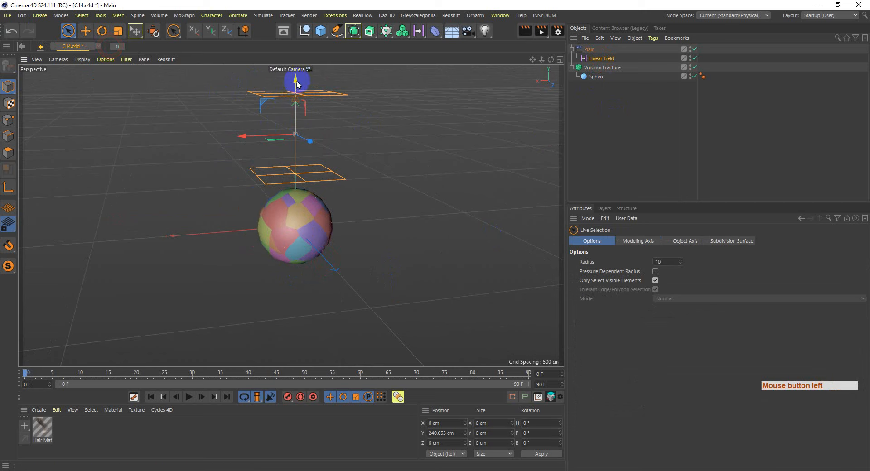
drag(296, 82, 295, 131)
Step: Increase the Plain effector's heading rotation R.H to 430°
click(589, 49)
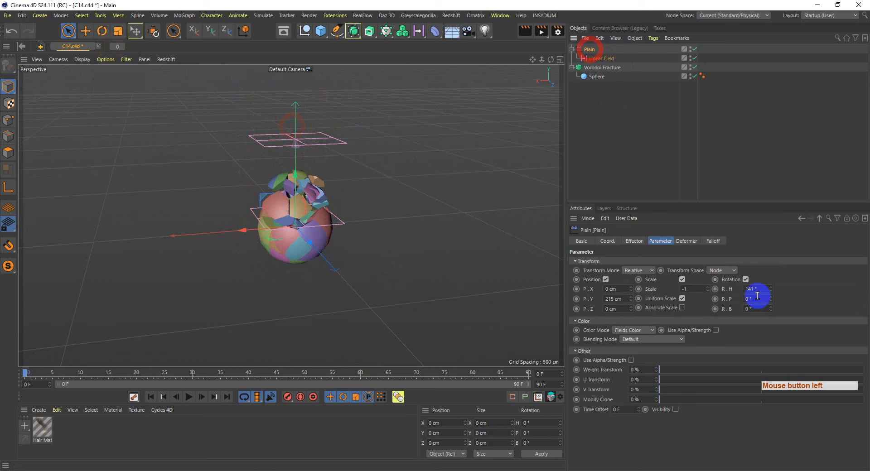
drag(770, 290, 767, 274)
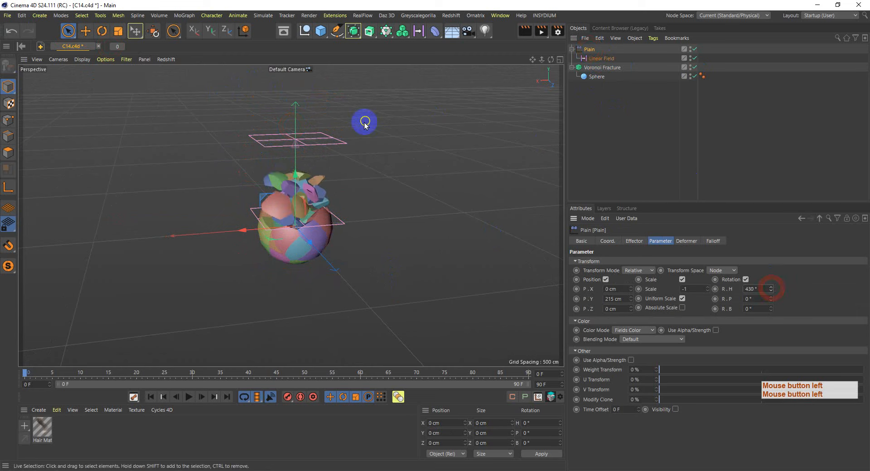
Step: Lower the Linear Field to about 72 cm in Y and review its Color Remap, Direction, Remapping and Field settings
click(601, 58)
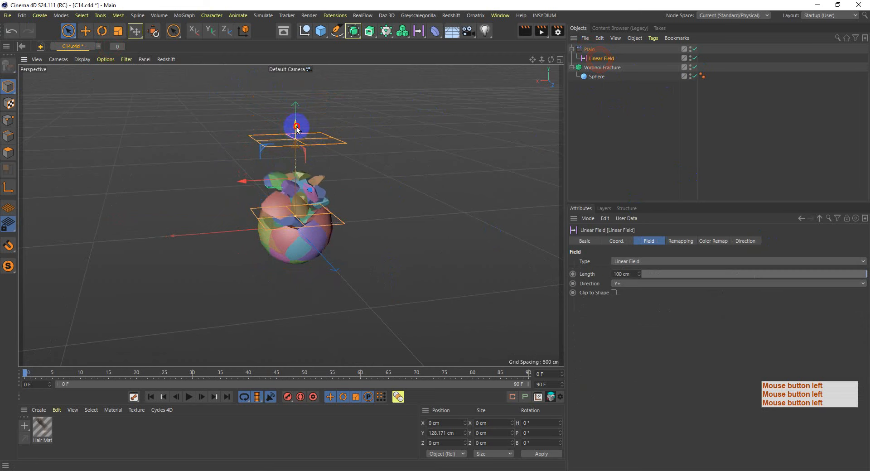
drag(296, 126, 309, 151)
click(719, 242)
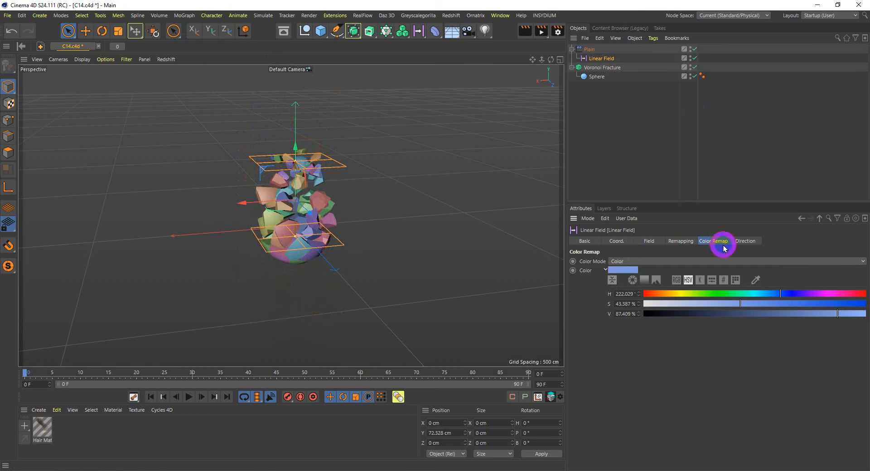
click(753, 245)
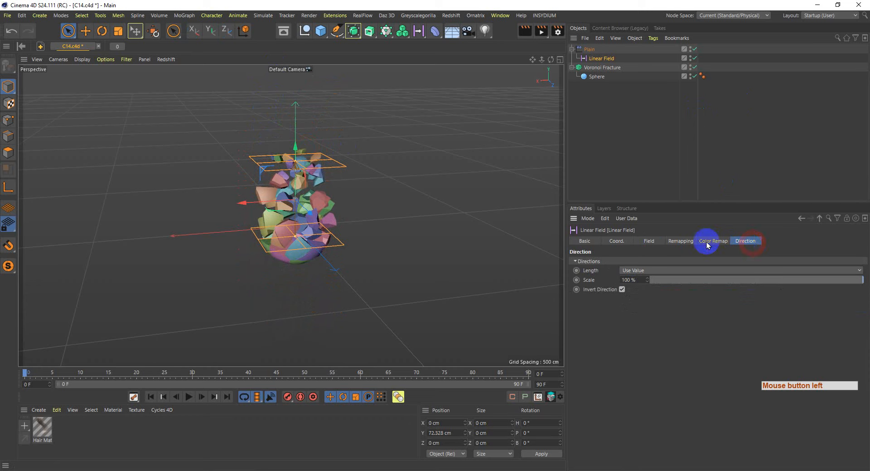
click(688, 243)
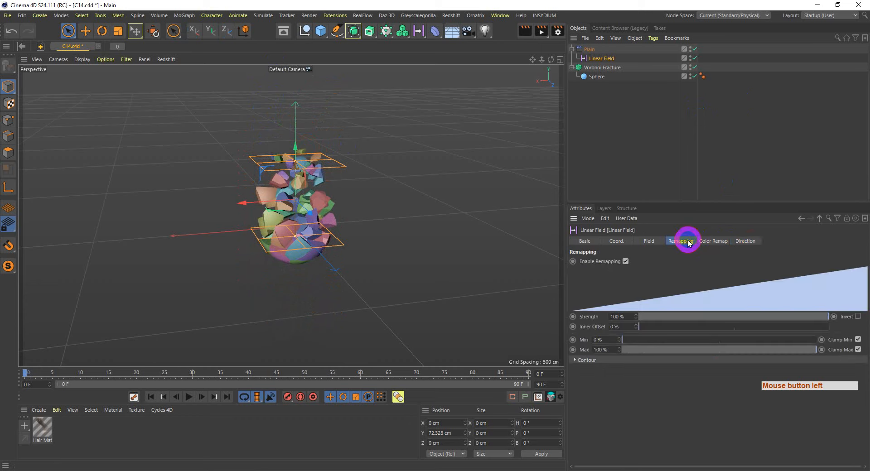
click(612, 360)
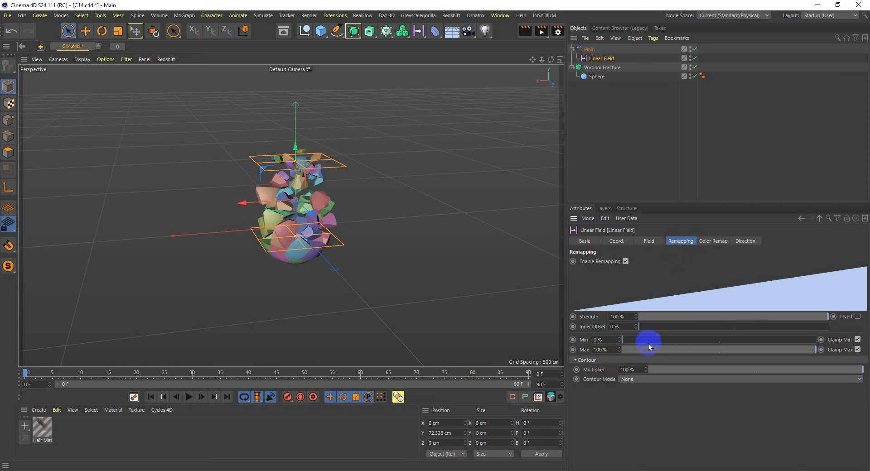
click(652, 240)
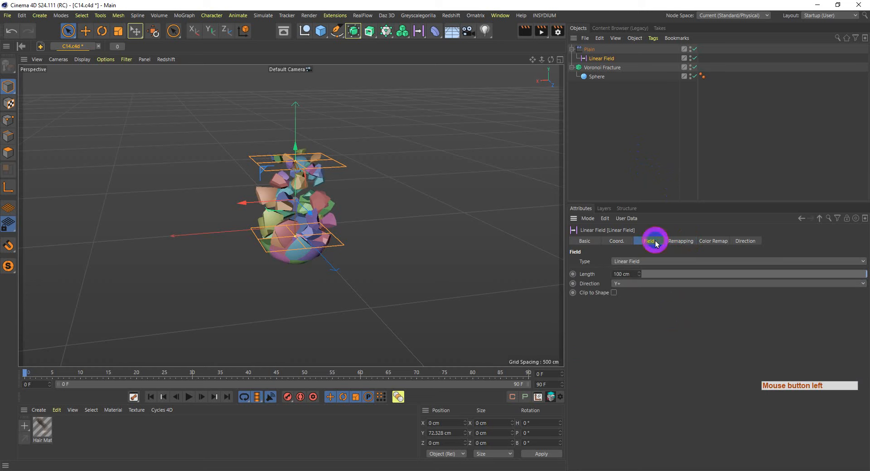
Step: Delete the Voronoi Fracture and its child Sphere, keeping the Plain effector with its Linear Field
click(607, 116)
drag(630, 103, 576, 69)
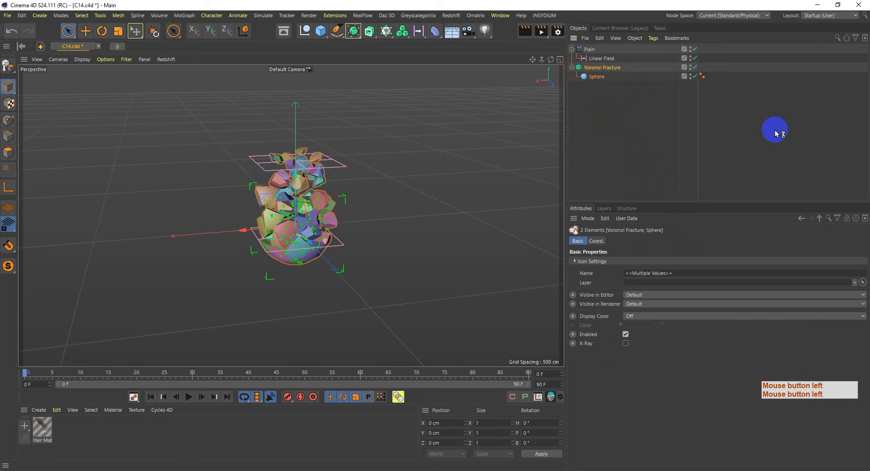
key(Delete)
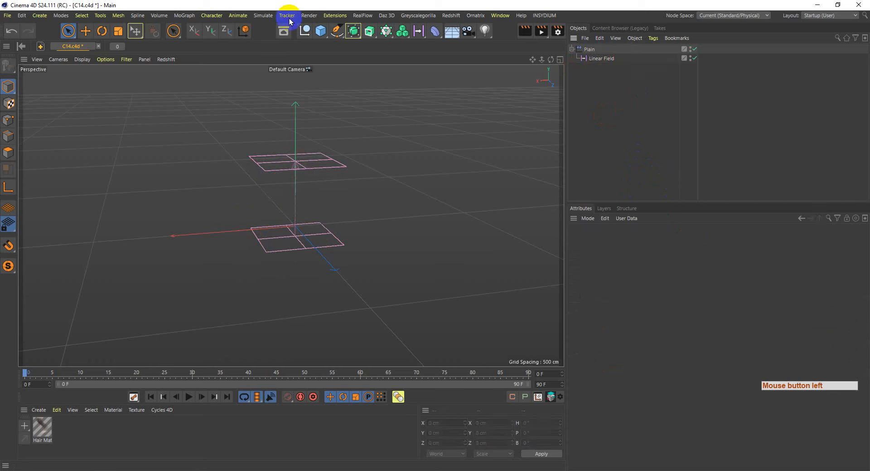
Step: Try out a Matrix object by checking its distribution modes, and delete it from the scene
click(387, 31)
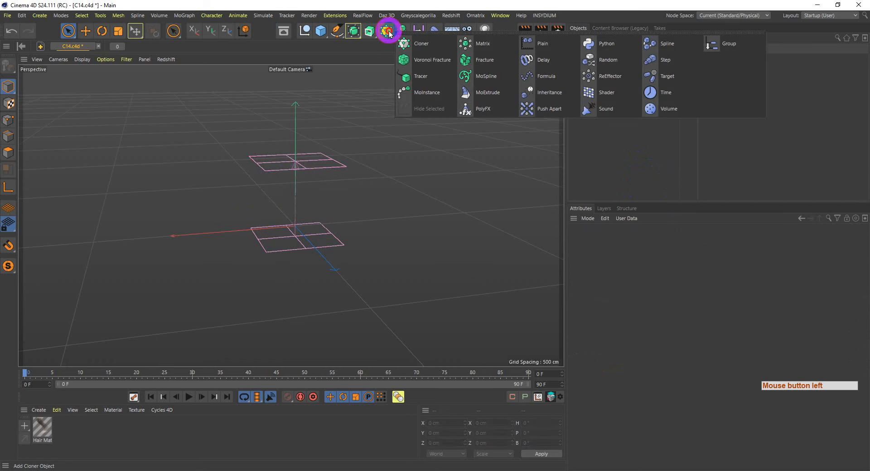
click(479, 44)
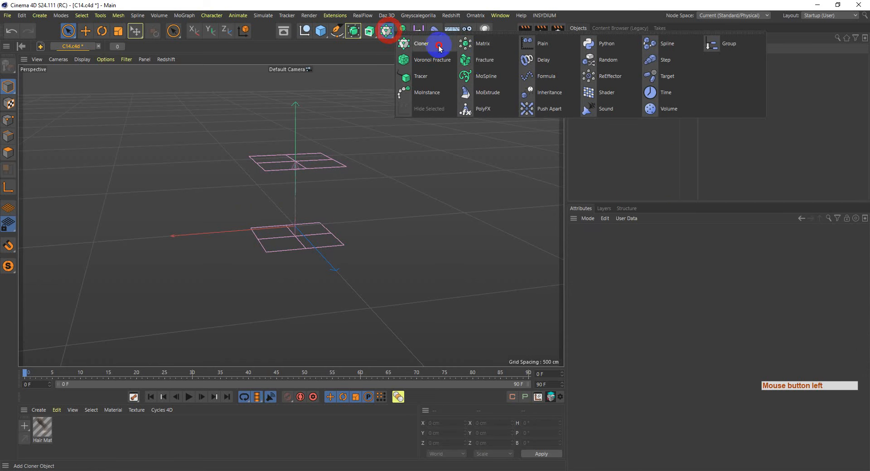
click(477, 46)
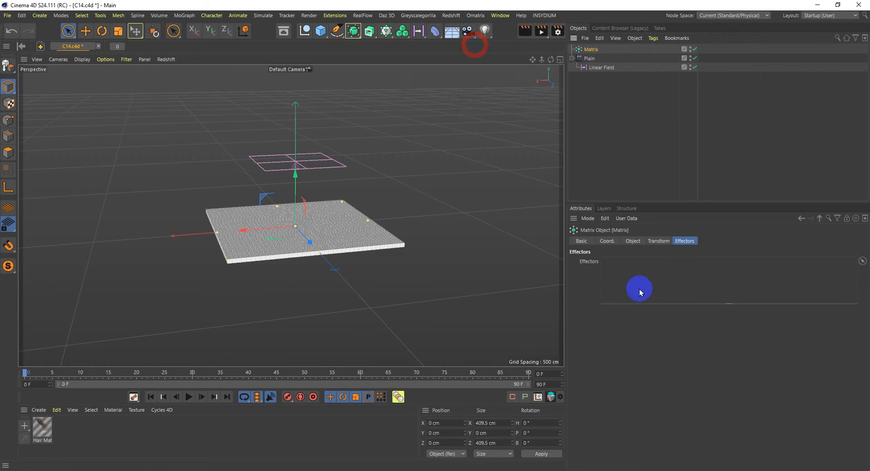
click(632, 240)
click(626, 264)
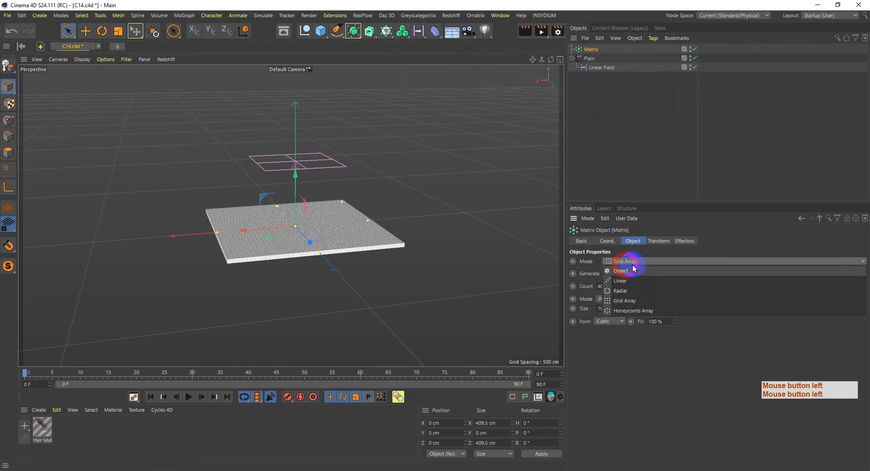
click(590, 55)
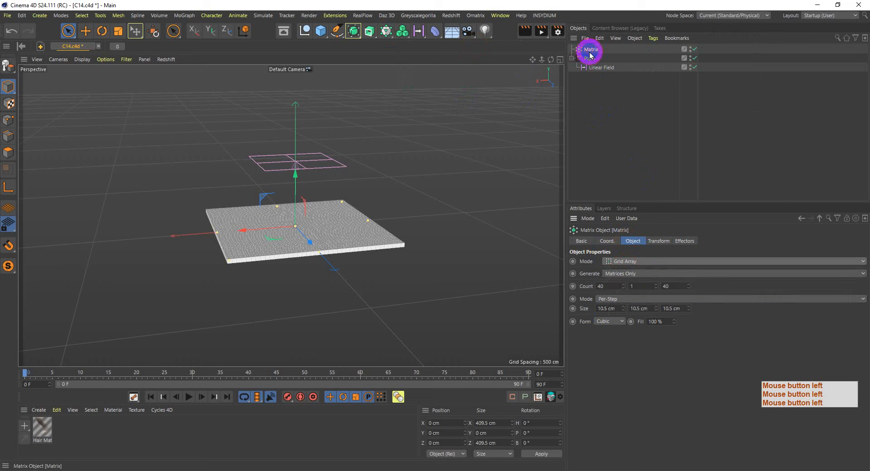
key(Delete)
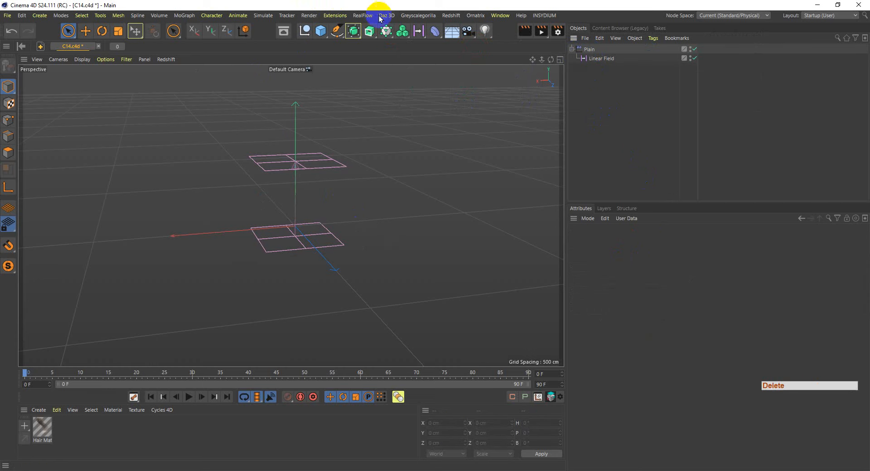
Step: Add a MoGraph Fracture object to the scene
click(389, 32)
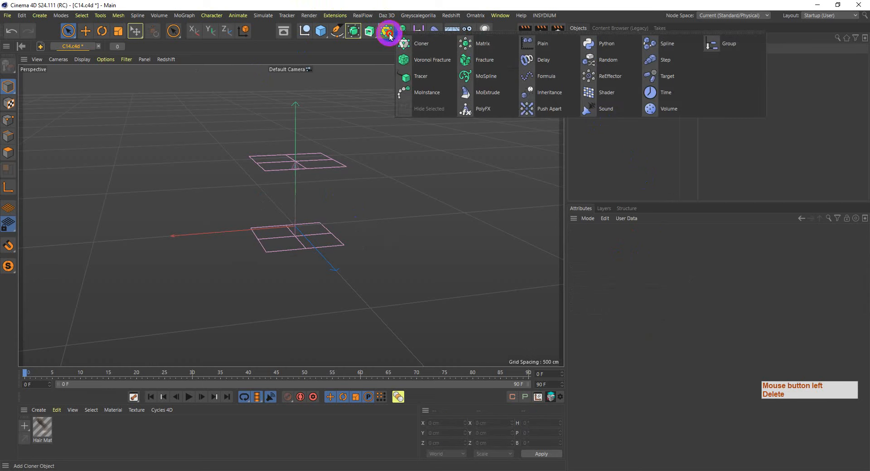
click(485, 60)
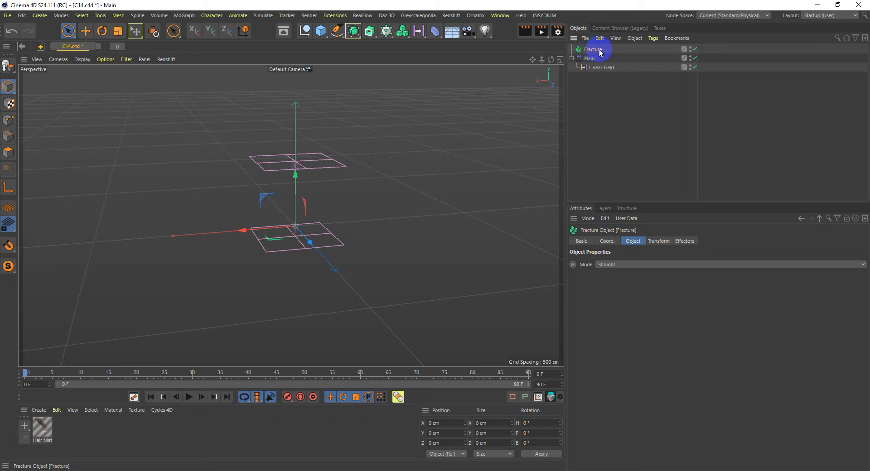
Step: Search the legacy content presets for "camera" and return to the object list
click(621, 27)
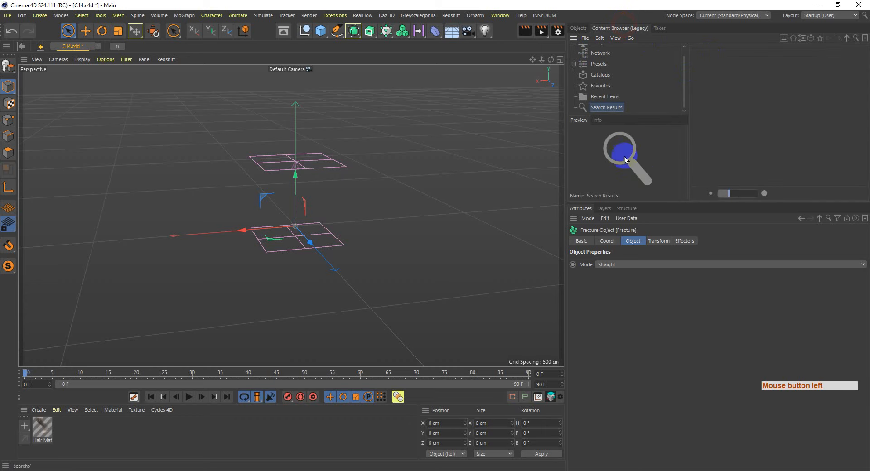
click(856, 38)
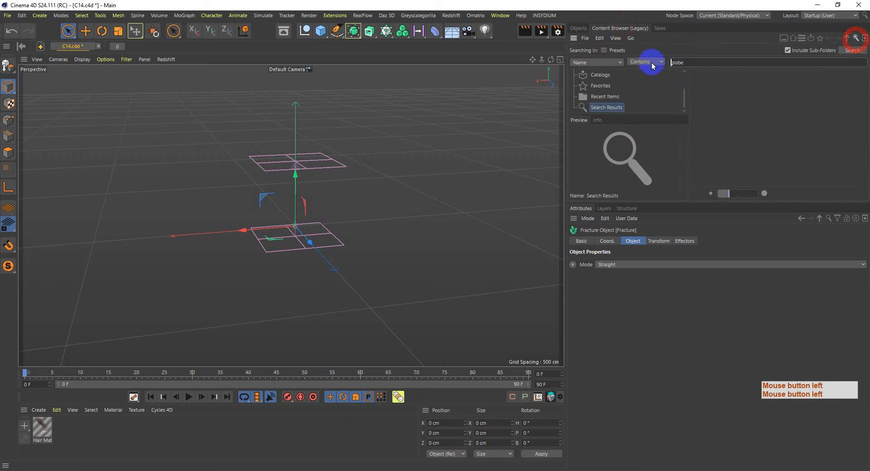
double_click(705, 62)
text(camera)
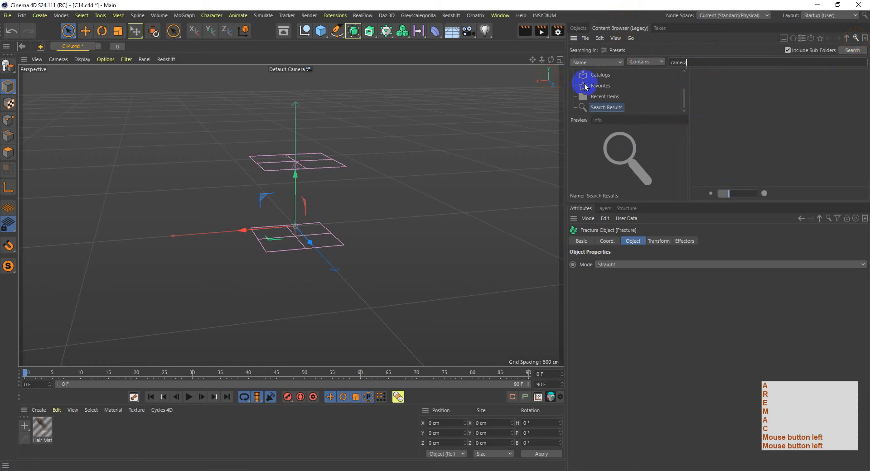
key(Return)
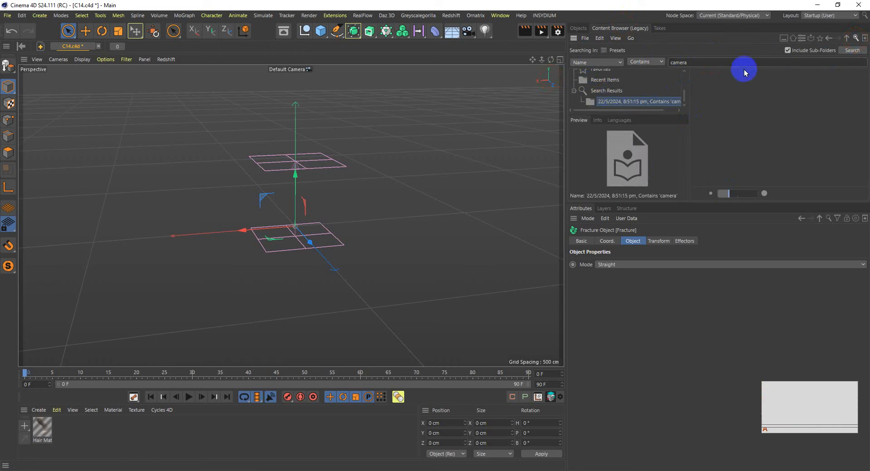
scroll(635, 99, up, 2)
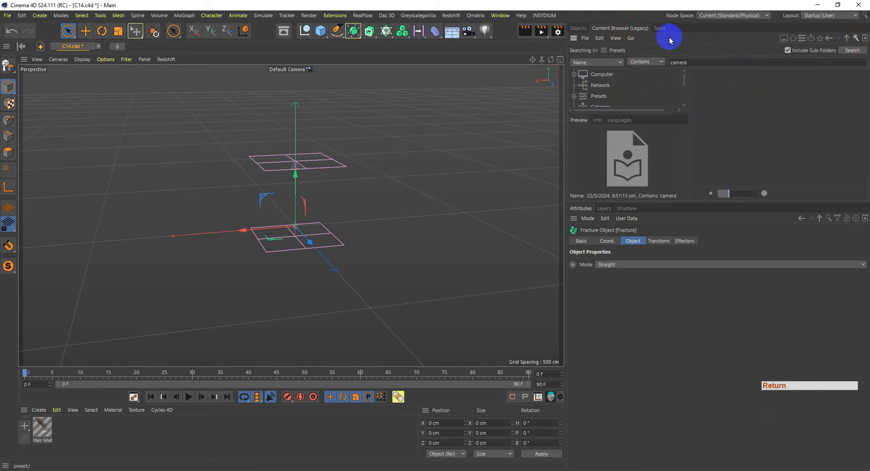
click(576, 30)
Step: Browse the asset library's TCA, C4d Custom Database and TCS categories for a suitable model
click(283, 31)
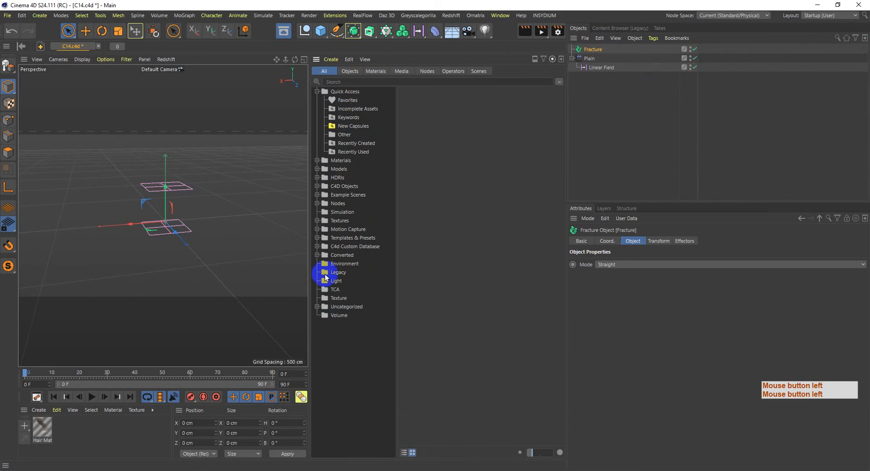
click(334, 290)
click(317, 247)
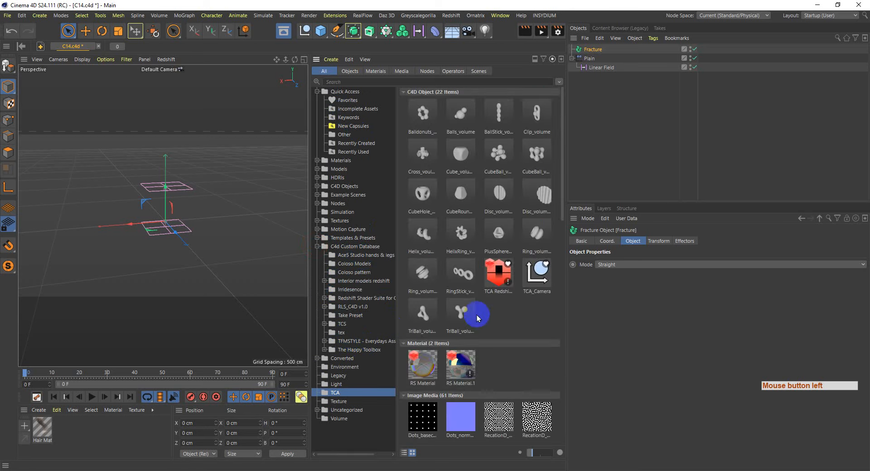
scroll(476, 315, down, 6)
scroll(494, 314, up, 6)
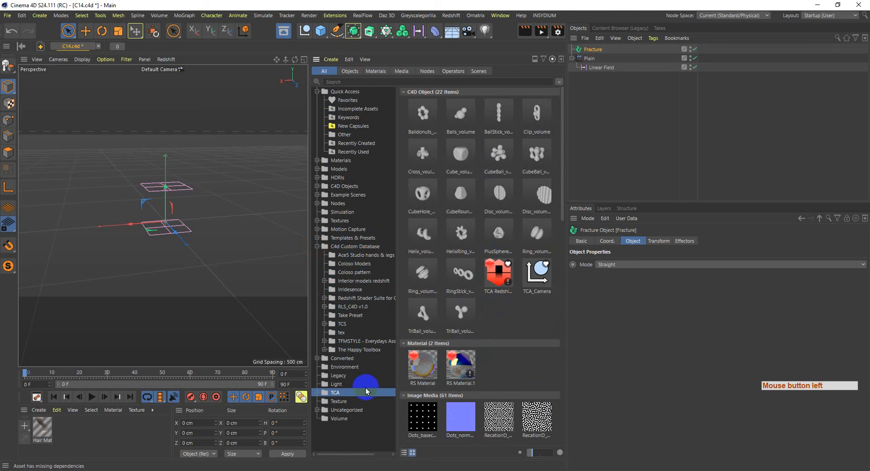
click(349, 247)
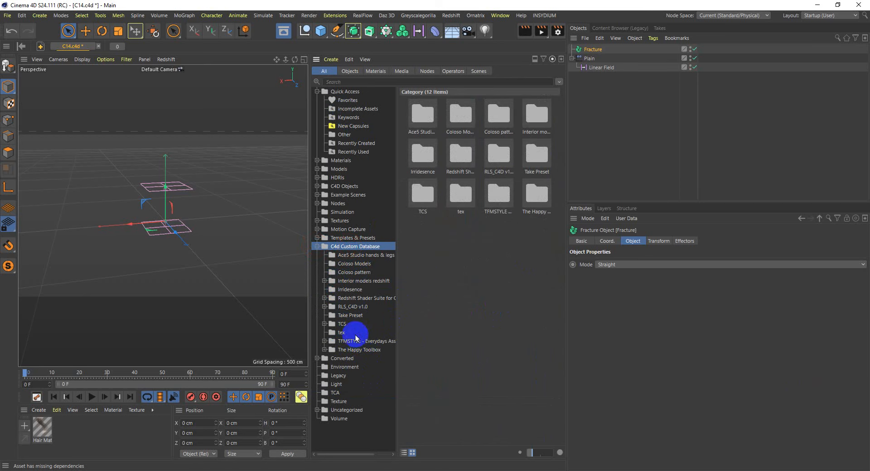
click(342, 325)
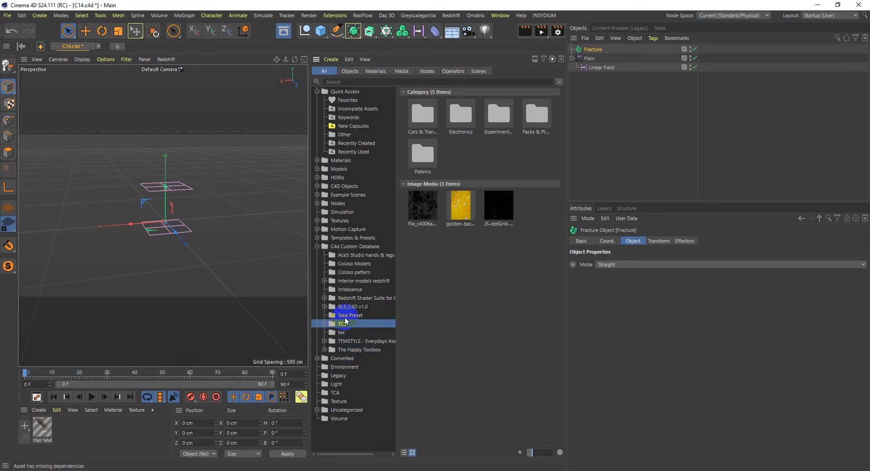
click(358, 247)
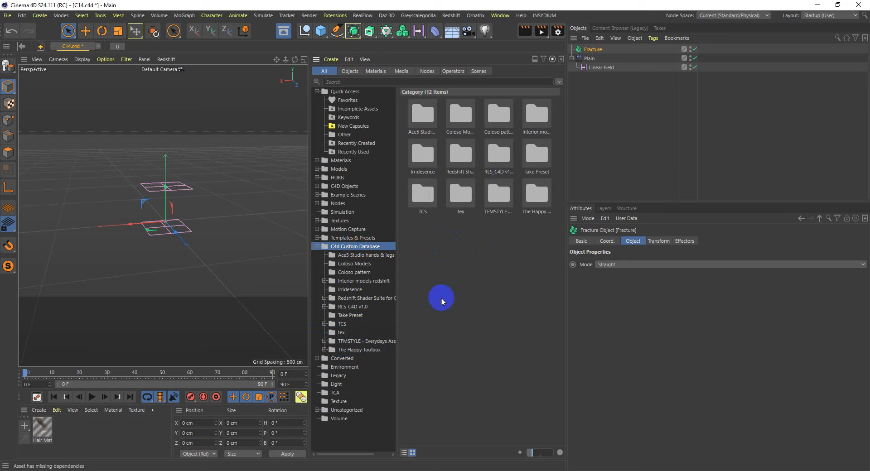
Step: Load the Keyboard model from the TCA category under Converted into the scene and close the asset library
click(311, 356)
click(334, 359)
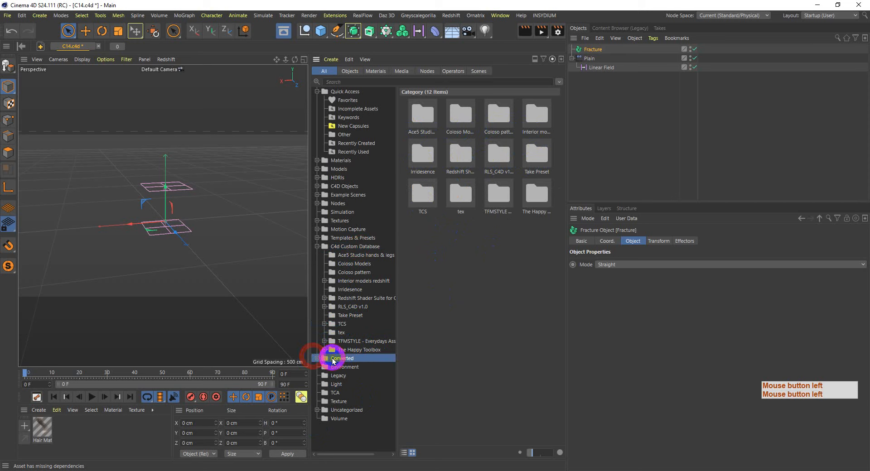
click(318, 359)
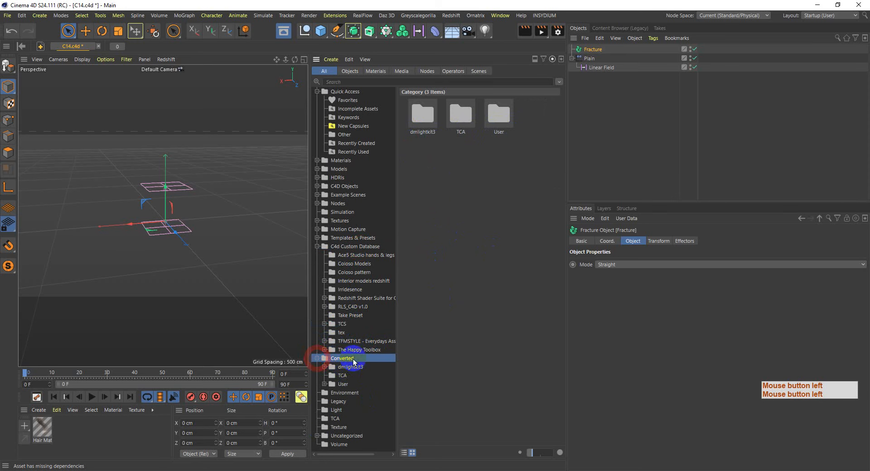
click(342, 376)
click(348, 386)
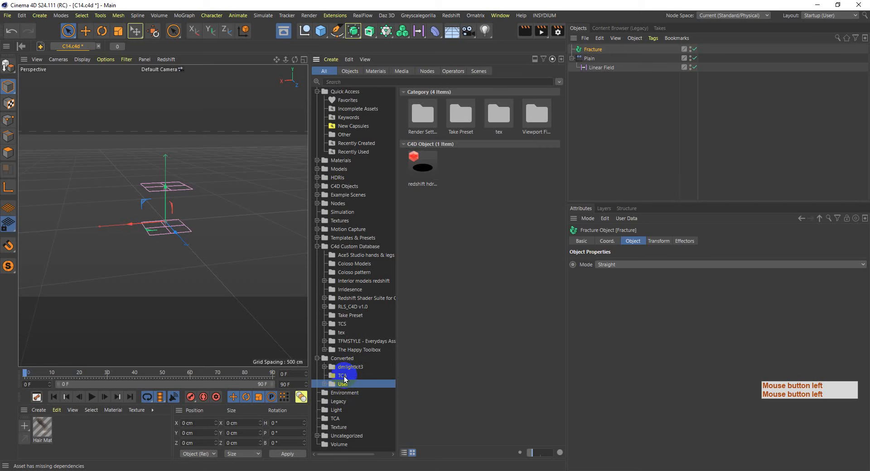
click(343, 376)
click(421, 113)
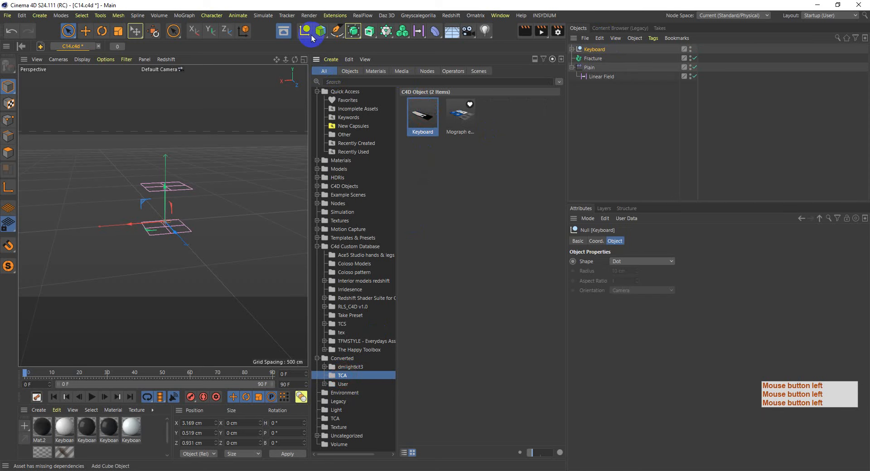
click(284, 31)
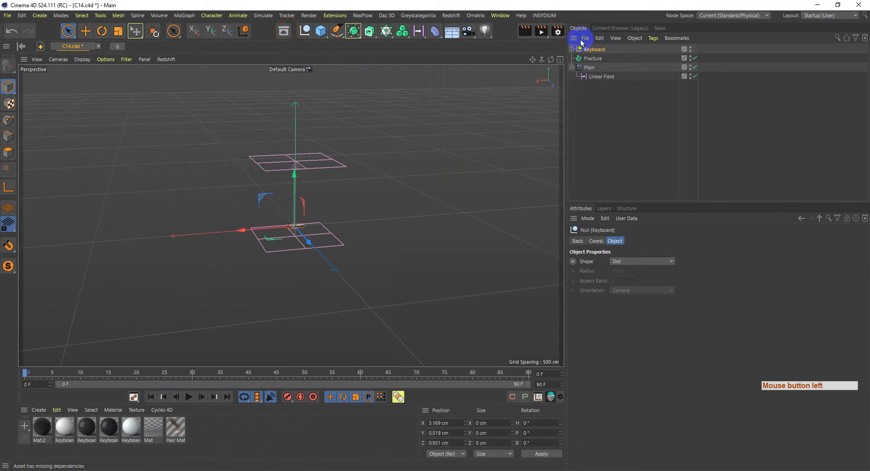
Step: Expand the Keyboard hierarchy, select the first key object in its Fracture, and examine the keyboard model up close
click(572, 50)
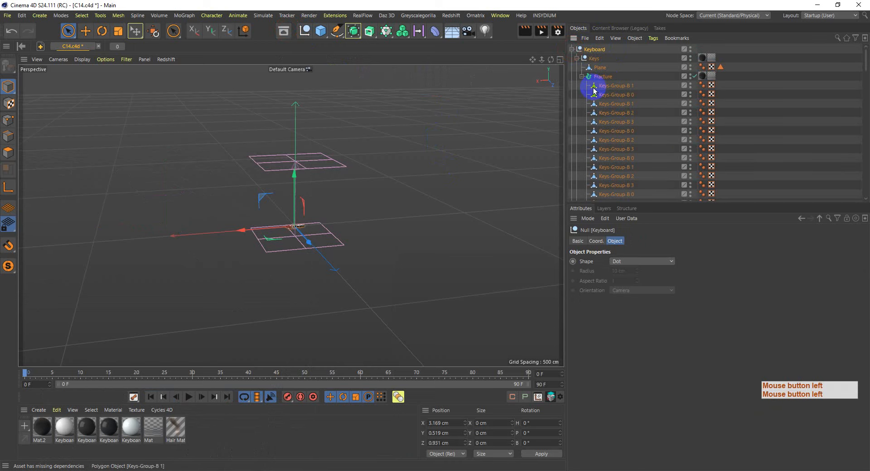
click(618, 86)
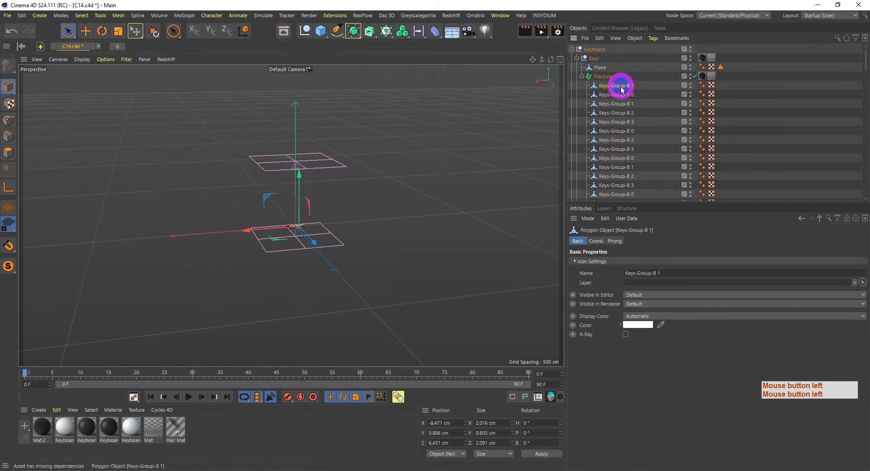
scroll(256, 244, up, 3)
mouse_move(256, 245)
alt+mouse_down()
mouse_move(330, 227)
mouse_move(344, 213)
mouse_move(297, 233)
mouse_move(248, 230)
alt+mouse_up()
scroll(251, 228, up, 7)
alt+drag(319, 224, 315, 246)
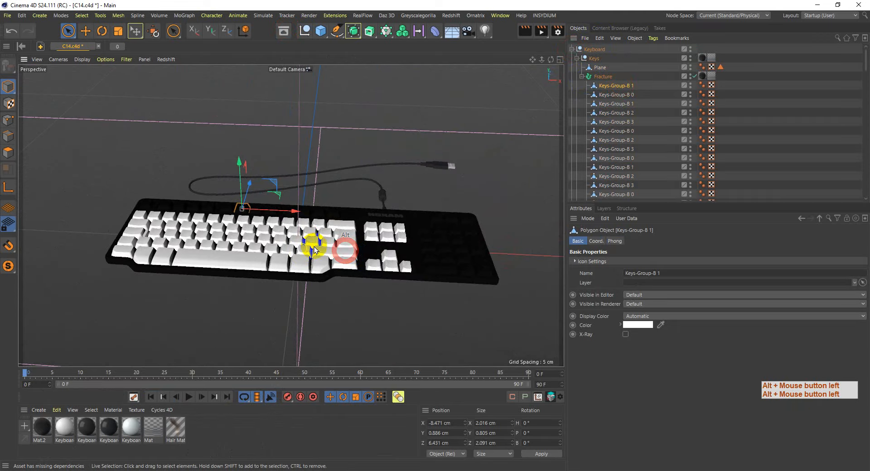
Step: Delete the Plane object from the Keys group of the keyboard model
click(603, 77)
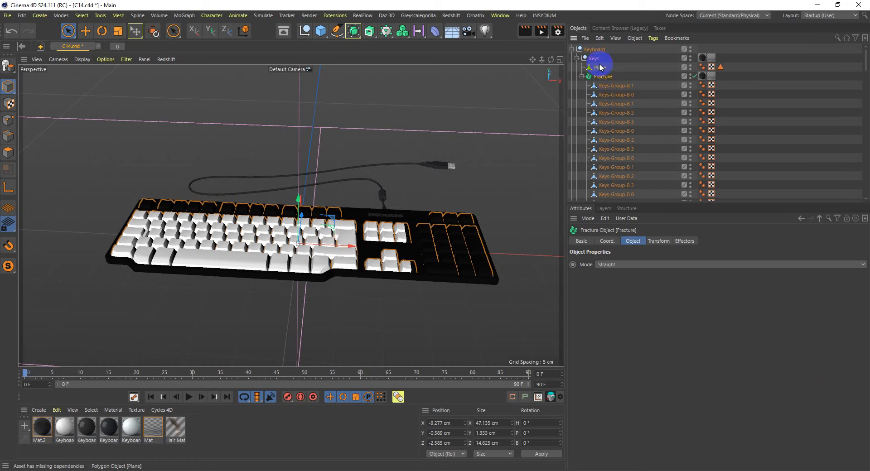
click(600, 68)
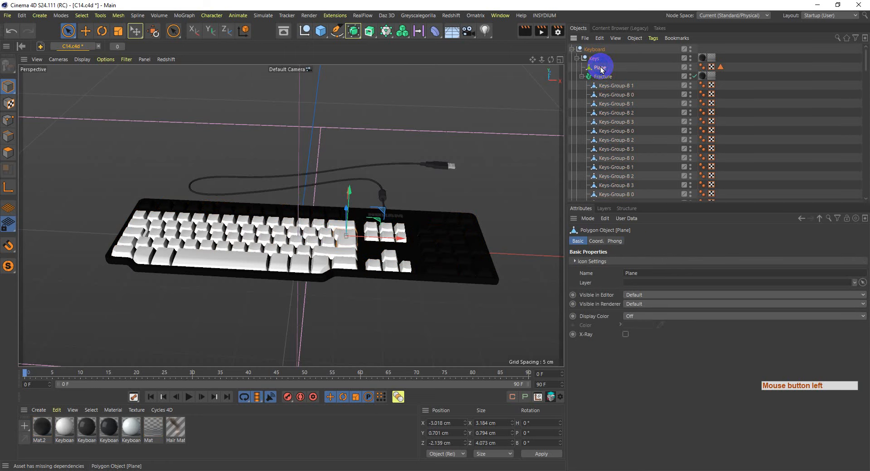
key(Delete)
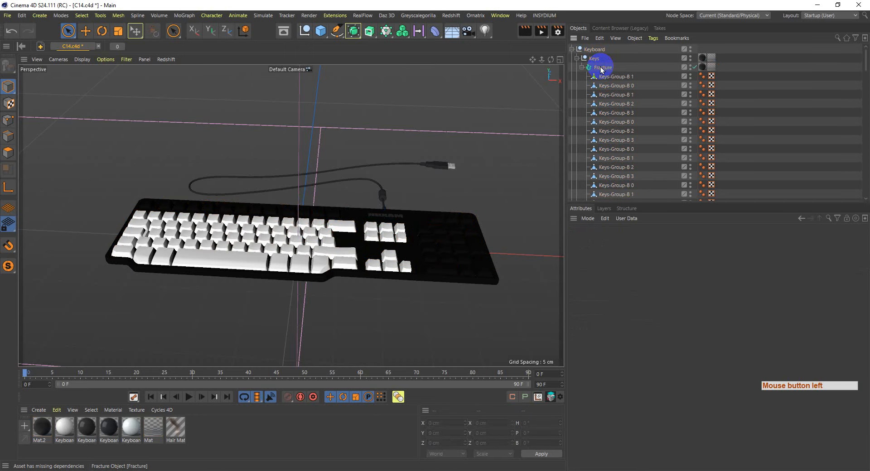
Step: Collapse the long key list of the Fracture object inside the Keys group and leave the Fracture selected
click(602, 69)
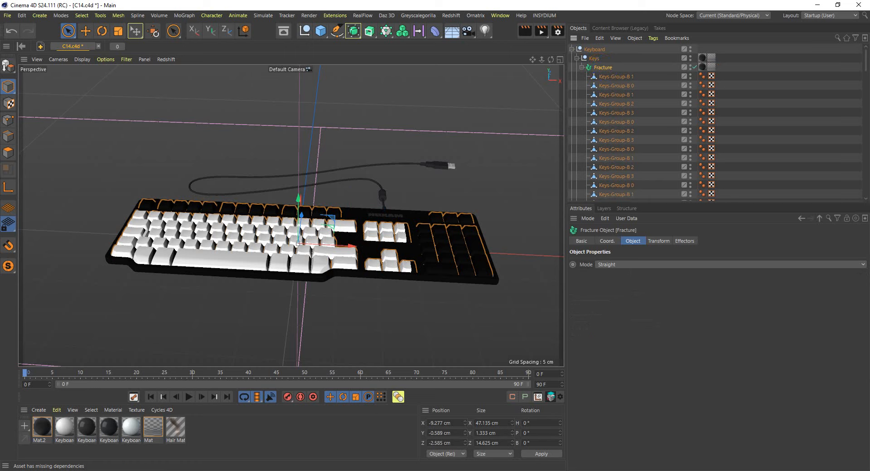
click(804, 470)
scroll(790, 241, up, 1)
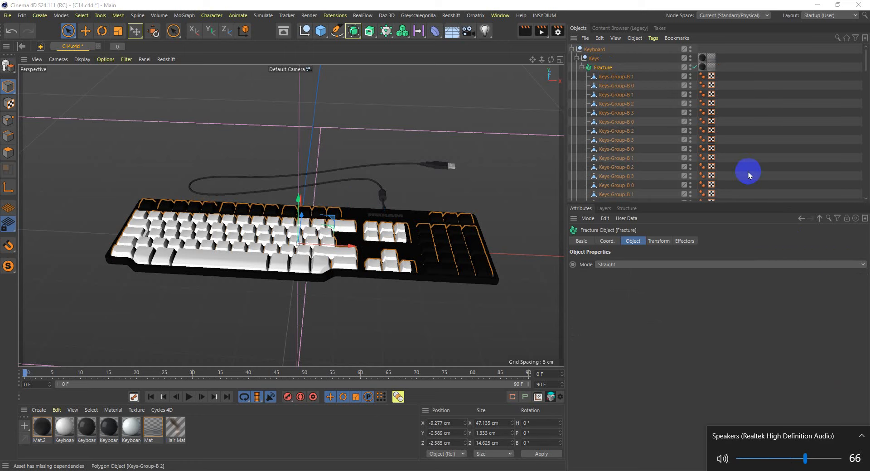
click(764, 107)
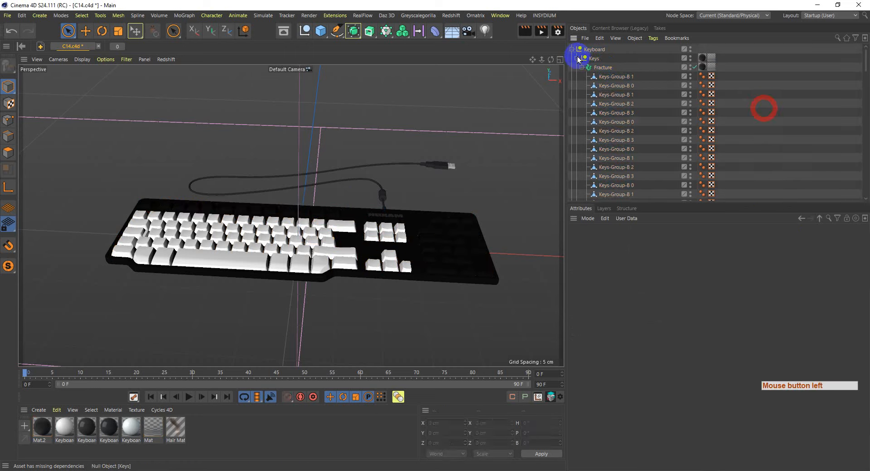
click(608, 68)
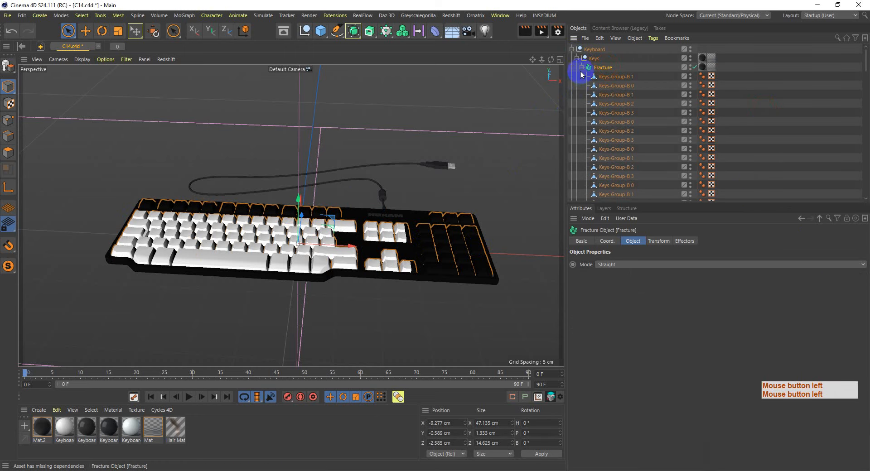
click(581, 67)
click(608, 69)
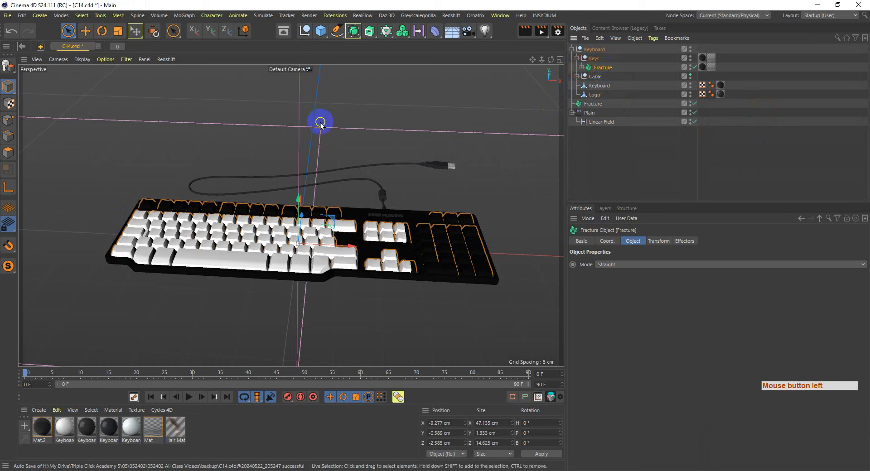
Step: Delete the separate empty Fracture object and the old Plain effector together with its Linear Field
click(587, 107)
shift+click(590, 116)
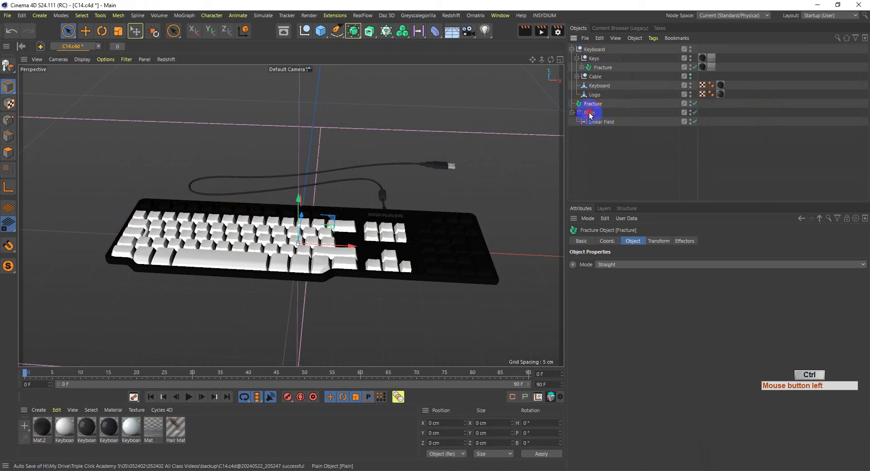
key(Delete)
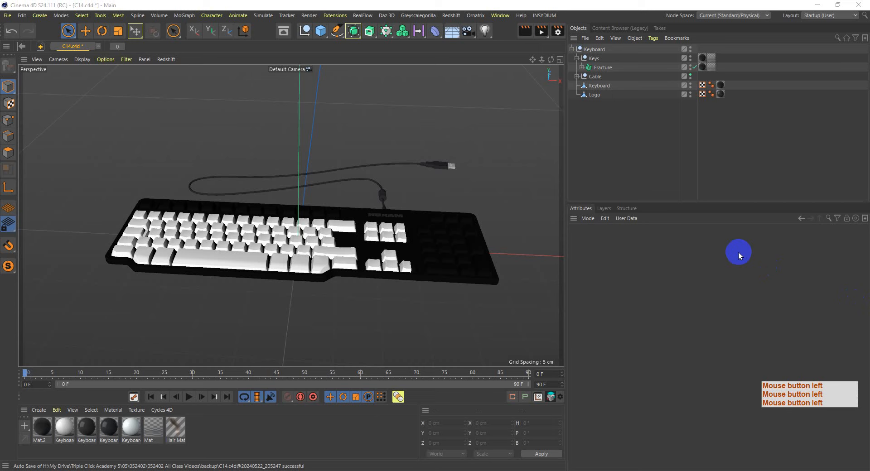
Step: Add a new Plain effector to the Fracture object that holds the keyboard keys
click(607, 70)
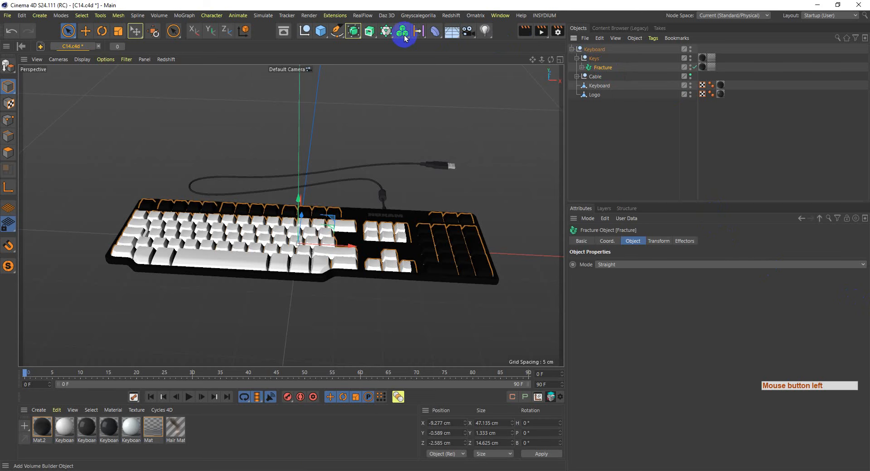
drag(418, 34, 401, 2)
drag(386, 31, 555, 44)
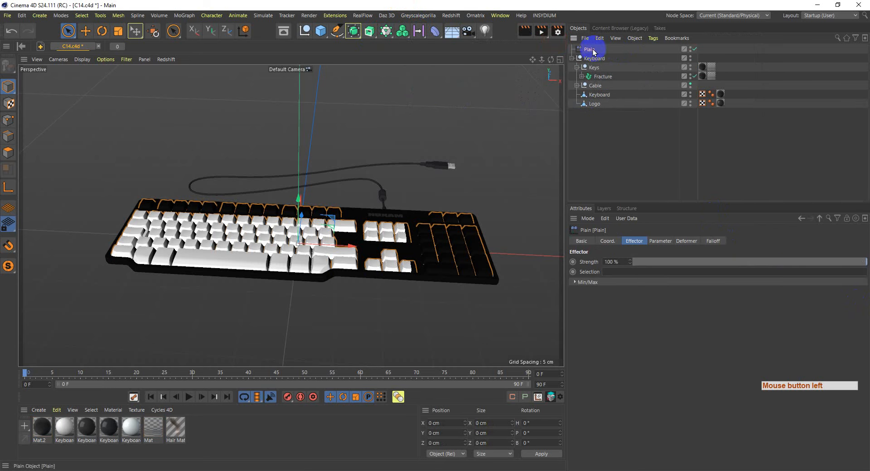
Step: Examine the keys' Fracture object: its assigned effectors, its fracture mode and its transform settings
click(601, 78)
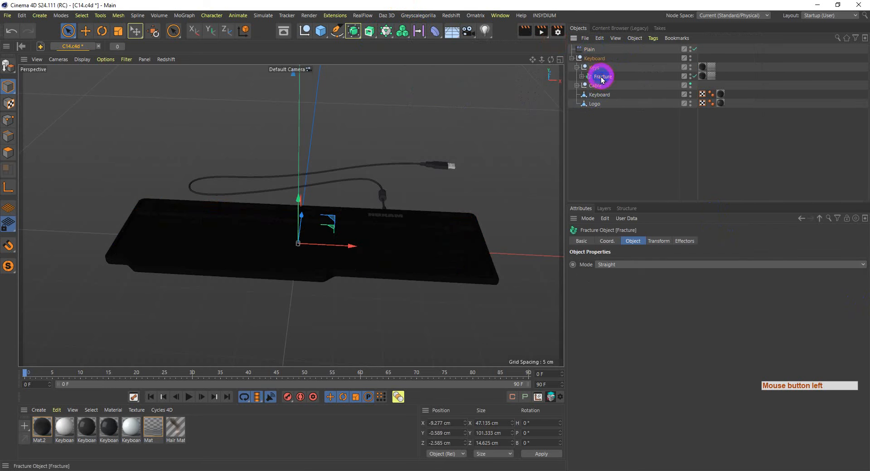
click(685, 241)
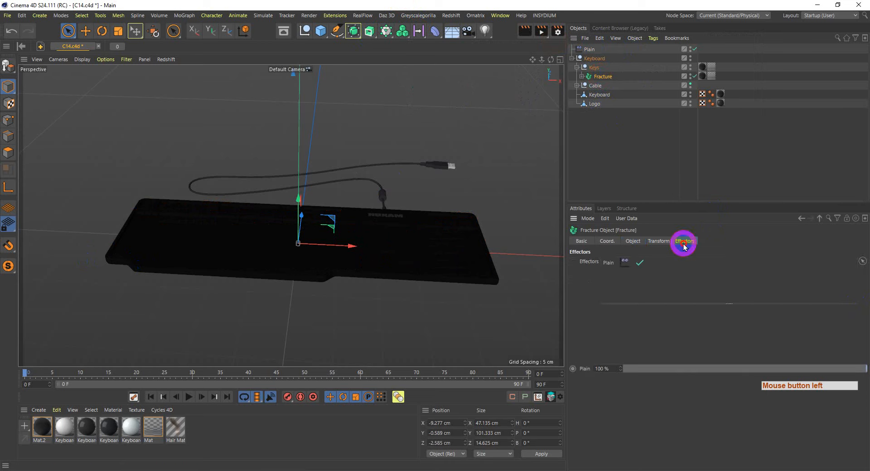
drag(586, 49, 633, 272)
click(604, 272)
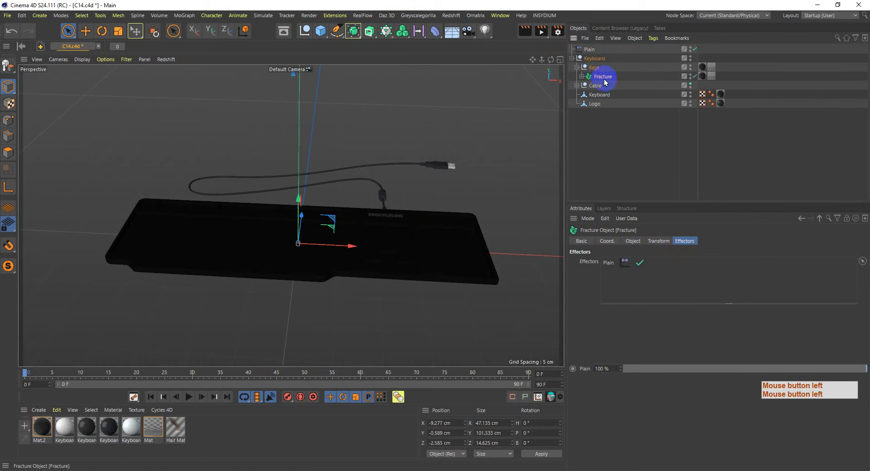
click(633, 242)
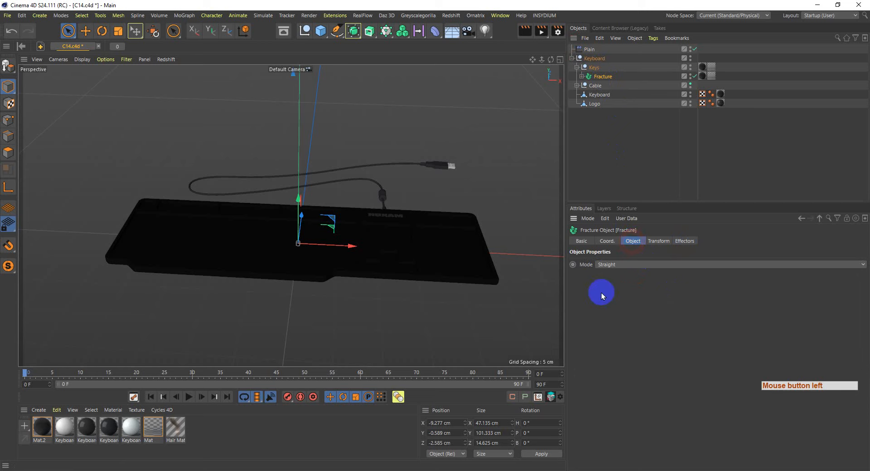
click(653, 243)
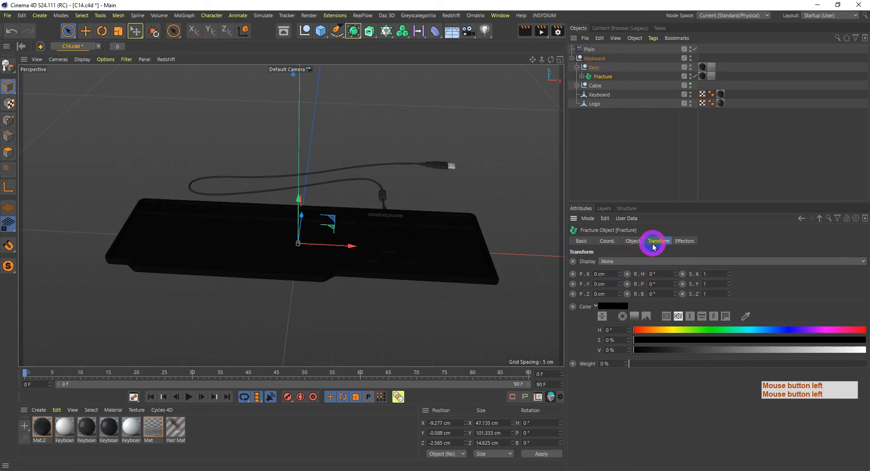
Step: Set the Plain effector's P.Y position offset to 3 cm to lift the keys slightly above the keyboard base
click(589, 49)
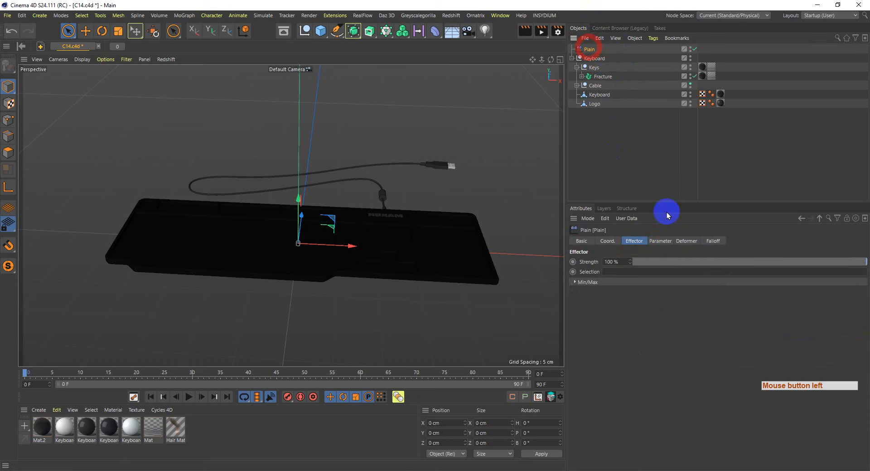
click(663, 243)
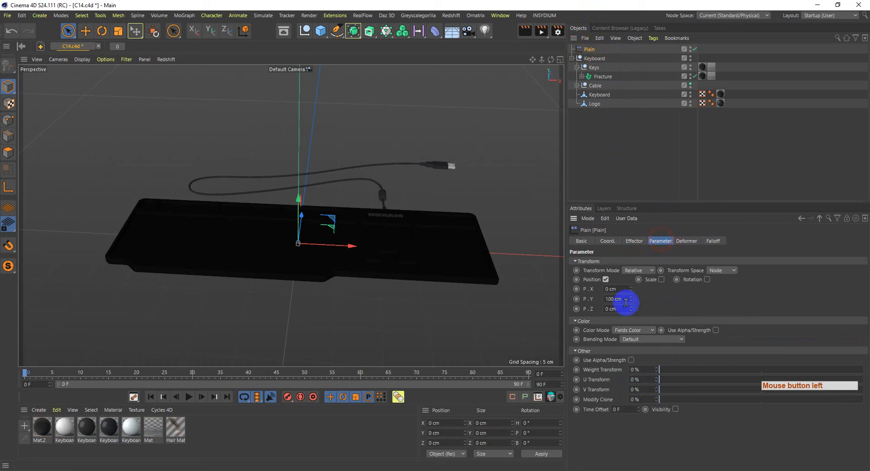
drag(630, 301, 630, 298)
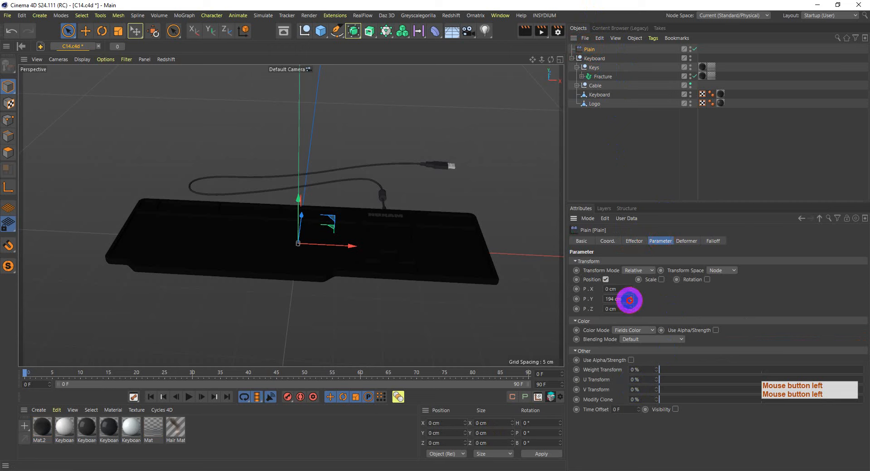
alt+drag(345, 331, 326, 182)
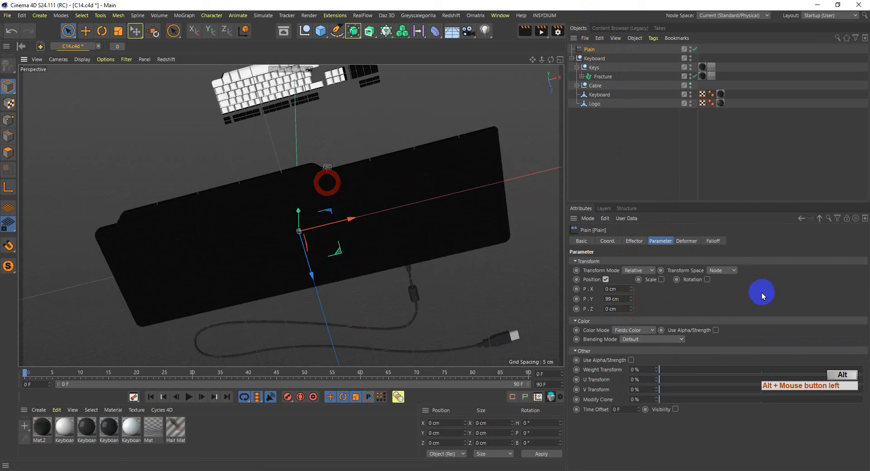
click(625, 299)
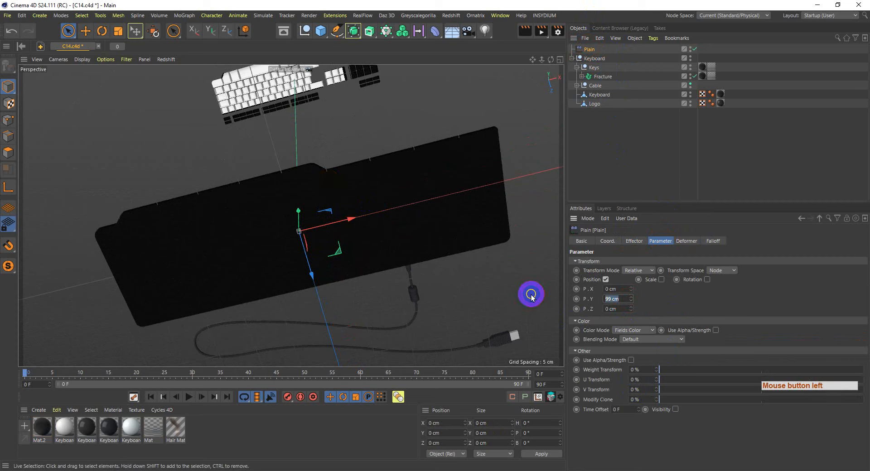
text(2)
key(Return)
alt+drag(423, 222, 428, 322)
alt+drag(382, 262, 367, 239)
click(632, 298)
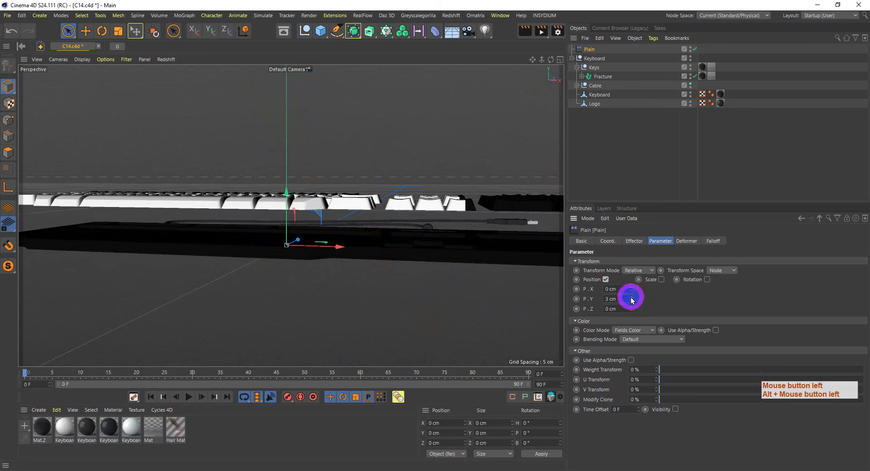
alt+drag(526, 254, 337, 303)
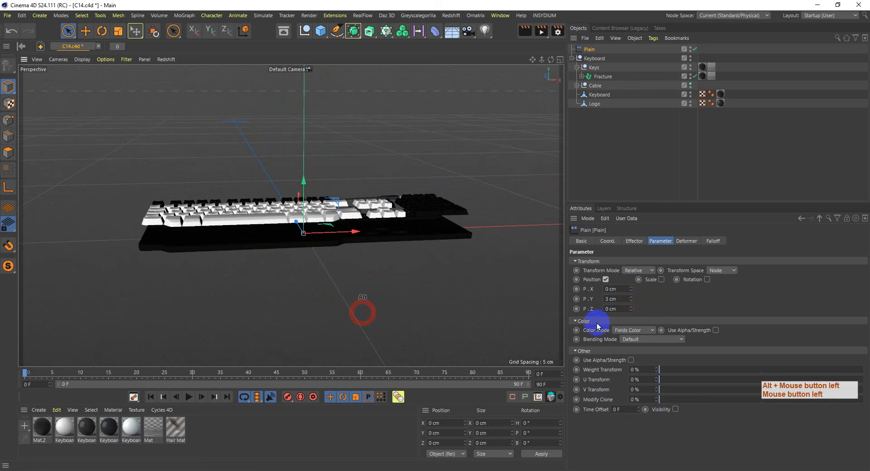
drag(458, 292, 500, 305)
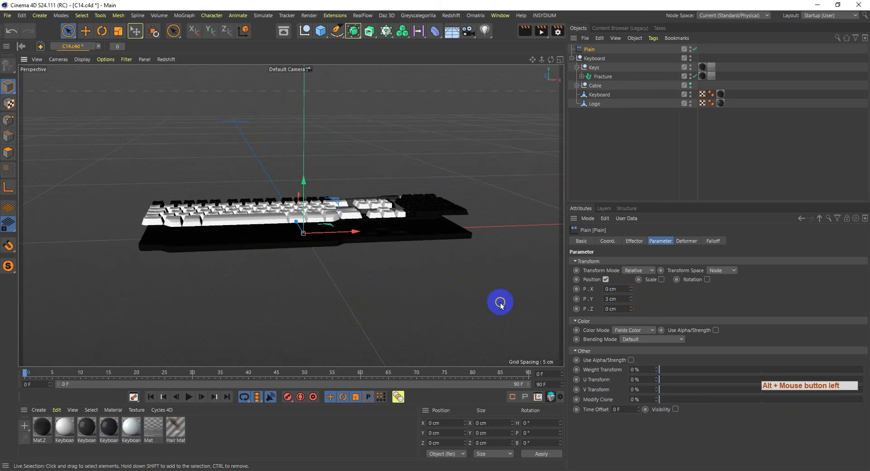
Step: Add a Box Field to the Plain effector's falloff
click(713, 241)
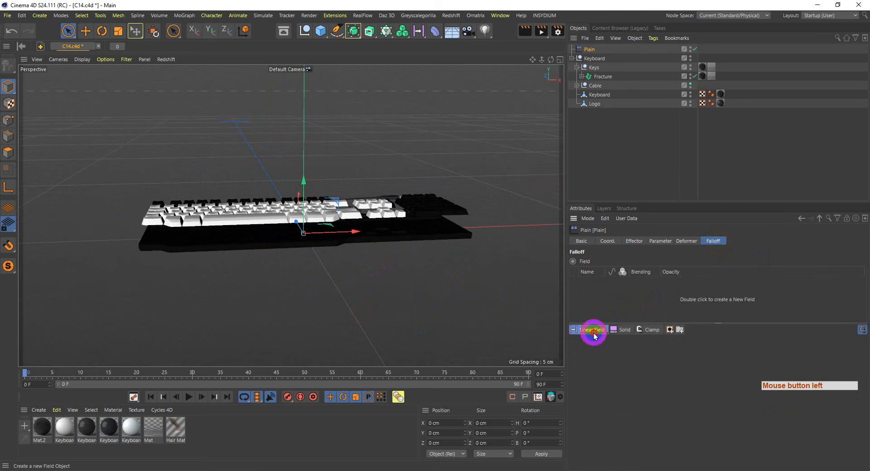
mouse_move(595, 336)
mouse_down()
mouse_move(608, 402)
mouse_move(614, 353)
mouse_move(605, 345)
mouse_up()
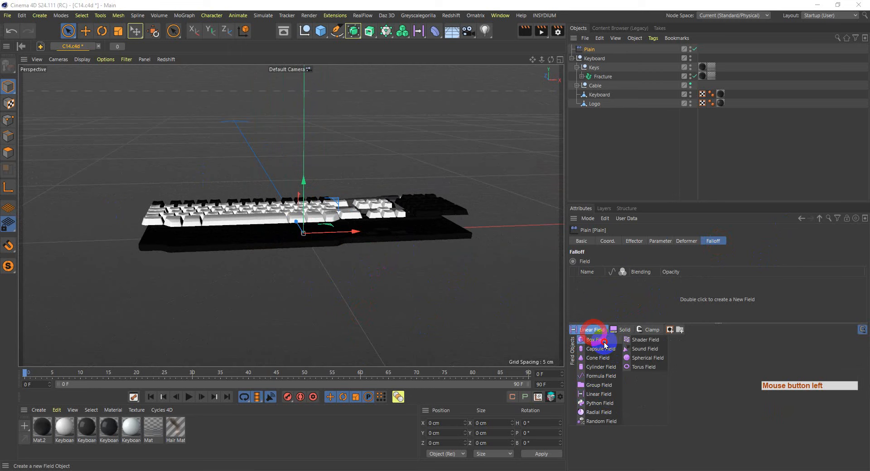
click(605, 345)
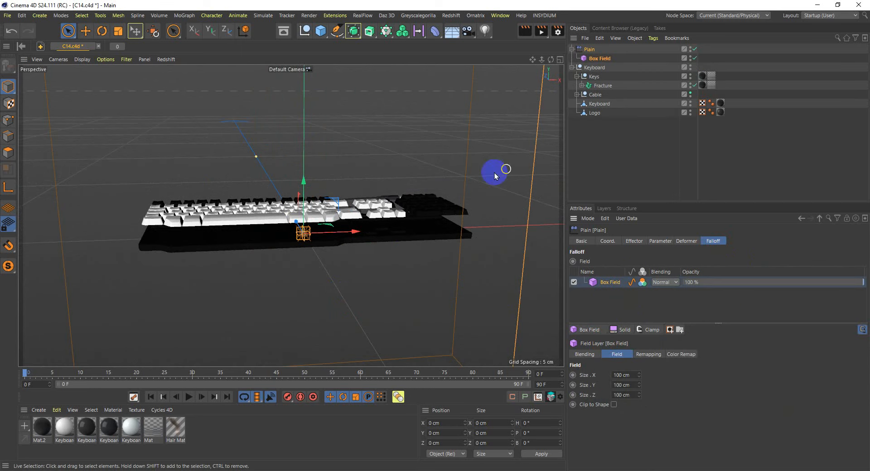
Step: Scale the Box Field down to about 9.1 cm on X, Y and Z so it affects only part of the keys
key(t)
drag(313, 310, 435, 236)
alt+drag(405, 269, 399, 233)
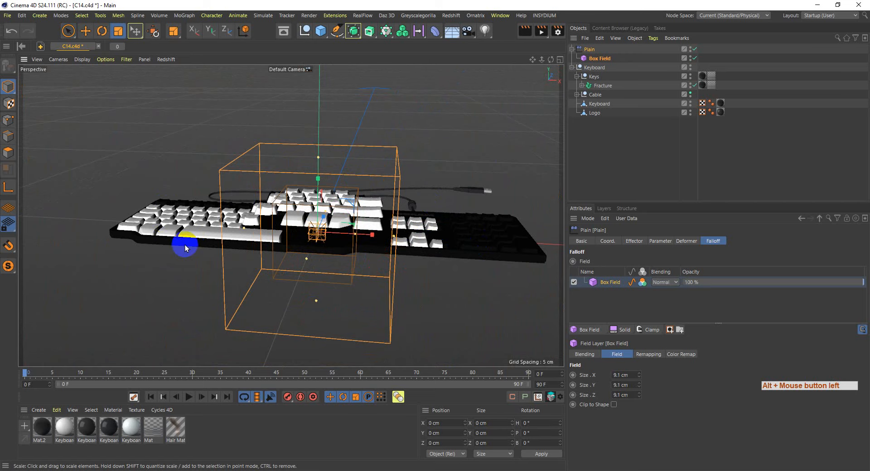
alt+drag(363, 267, 237, 241)
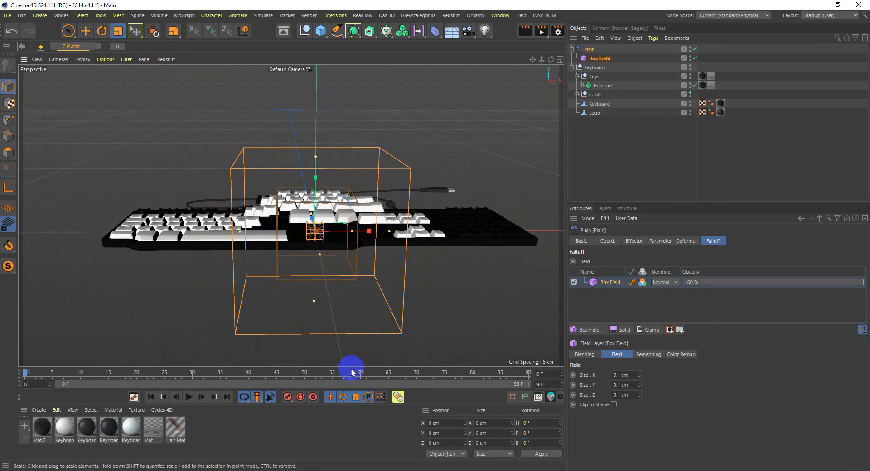
Step: Move the Box Field along the keyboard to about -9.2 cm on X and examine the lifted keys up close
alt+drag(404, 287, 298, 274)
key(e)
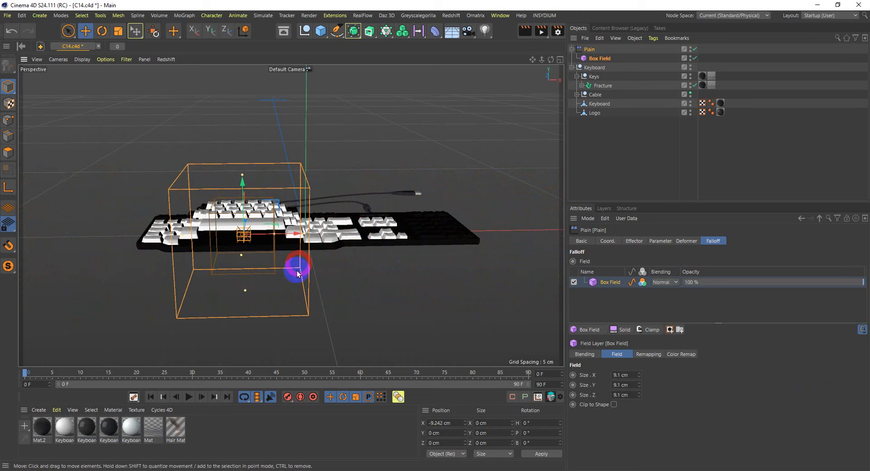
alt+drag(328, 304, 283, 278)
scroll(240, 258, up, 3)
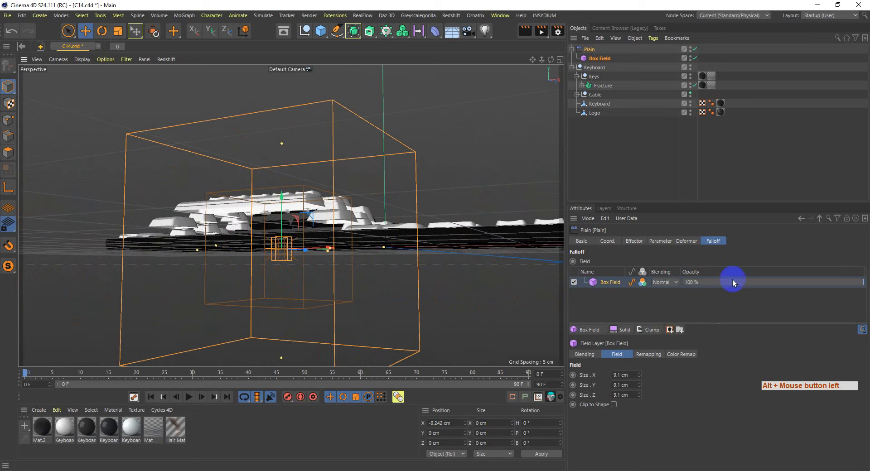
Step: Set the contour mode of the Box Field's remapping to Curve, with the keyboard shown in the front view
click(611, 282)
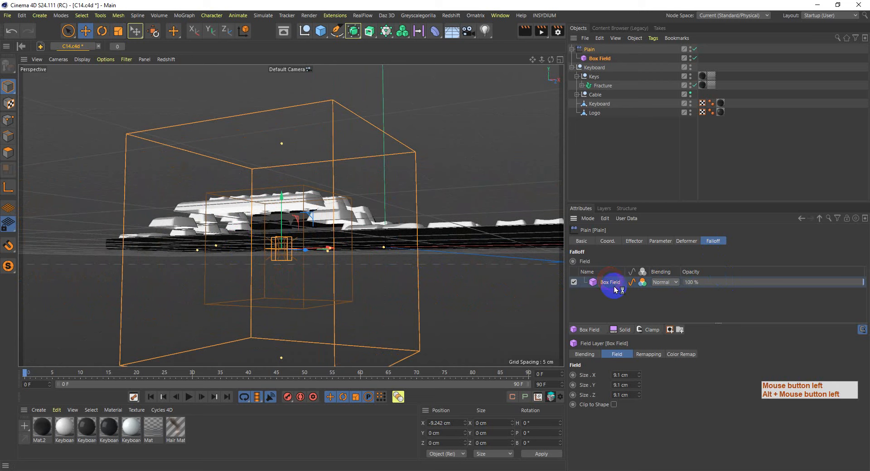
click(681, 354)
click(648, 356)
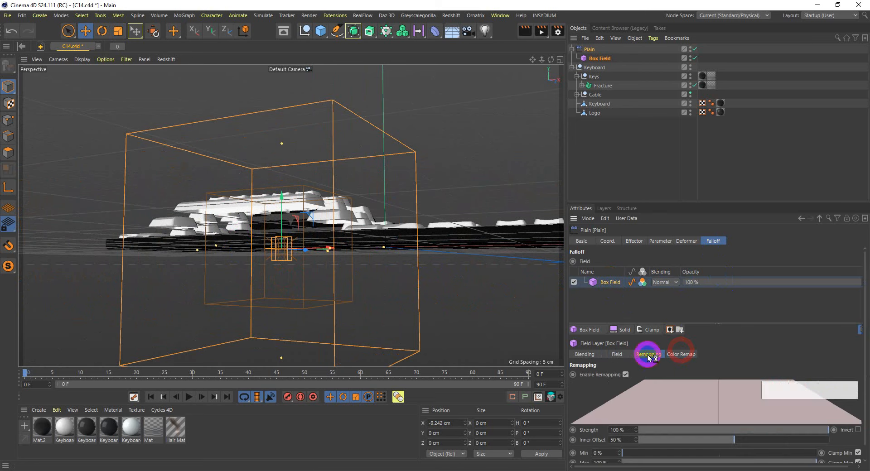
drag(718, 323, 715, 272)
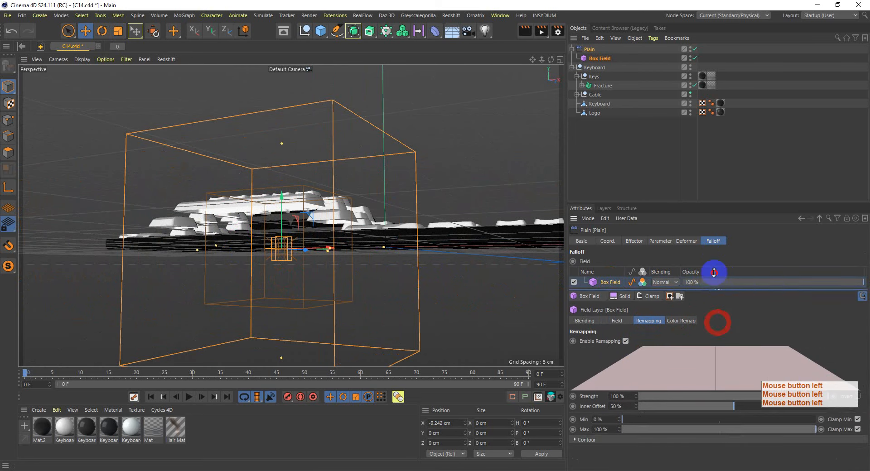
middle_click(369, 242)
middle_click(471, 301)
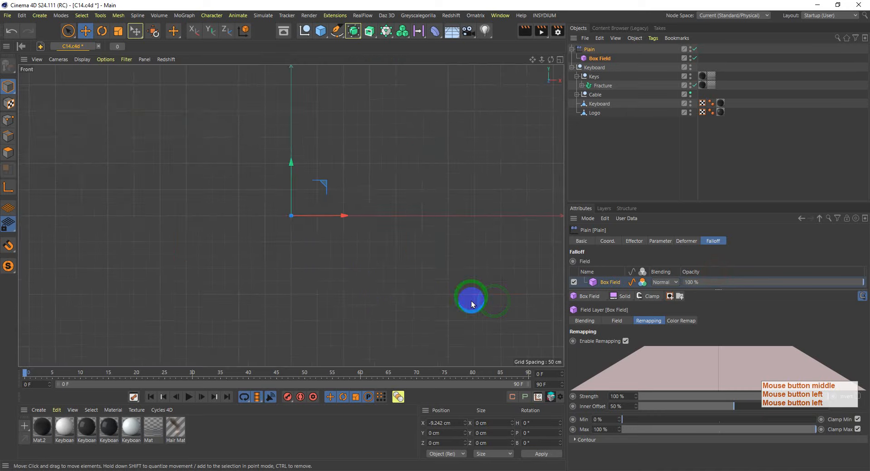
scroll(297, 241, up, 10)
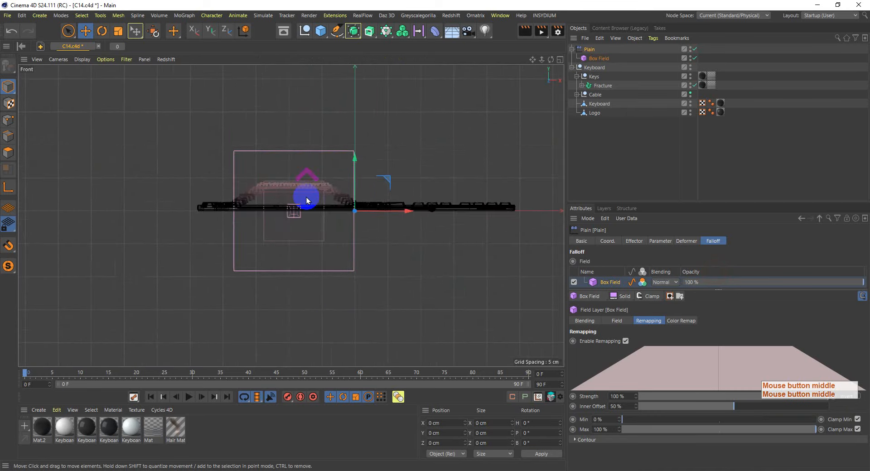
scroll(307, 199, up, 5)
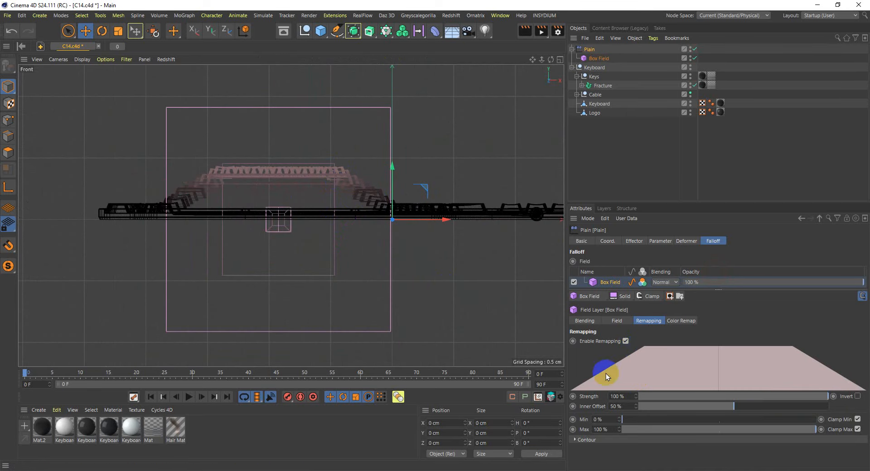
click(586, 440)
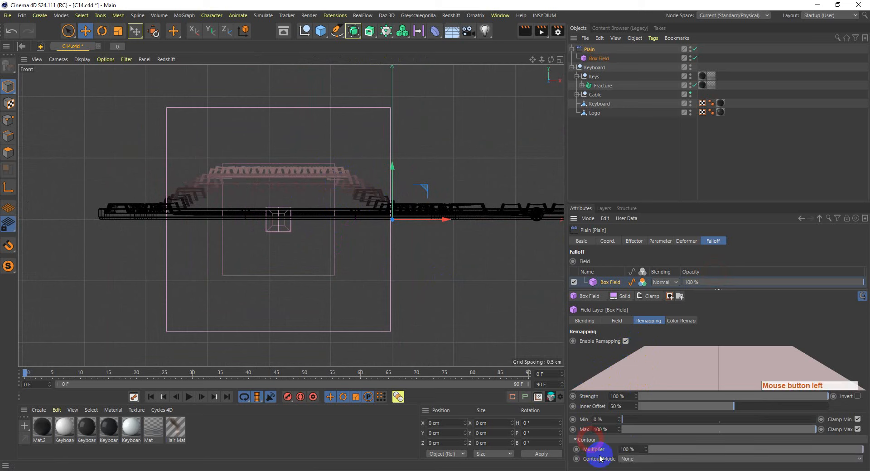
click(641, 459)
click(646, 466)
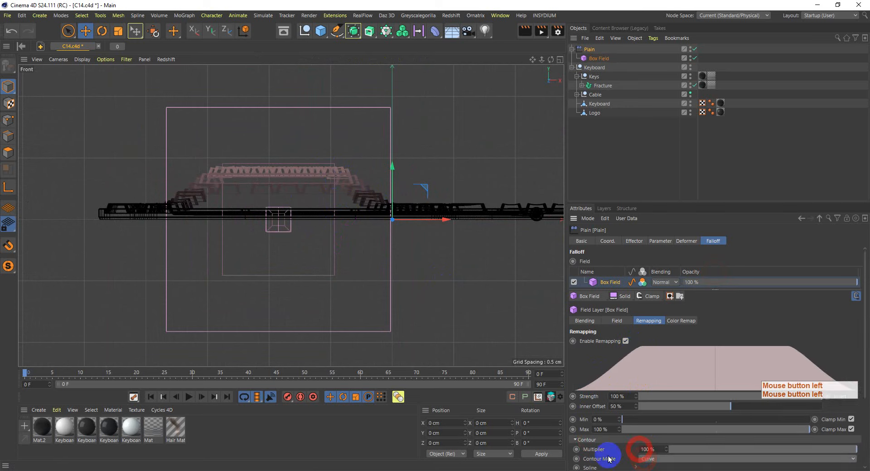
Step: Reshape the contour spline into a gradual ease-in curve and inspect the lifted keys in perspective
scroll(596, 455, down, 2)
drag(699, 428, 733, 422)
drag(847, 383, 821, 384)
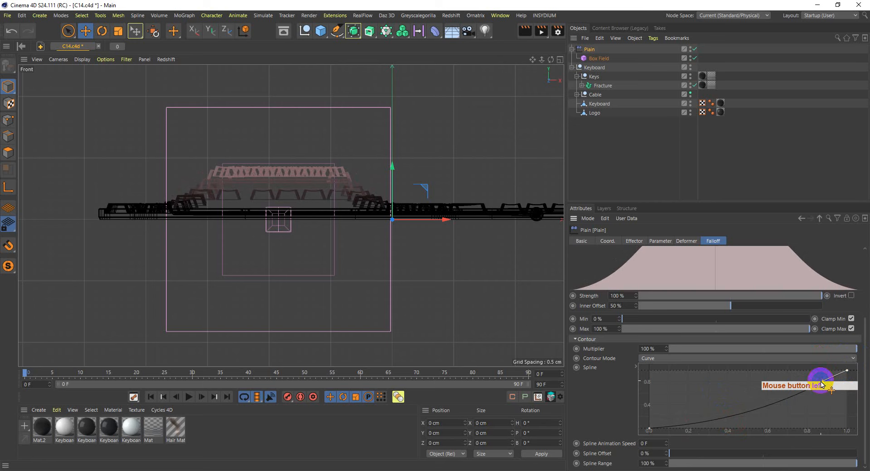
middle_click(292, 295)
middle_click(132, 168)
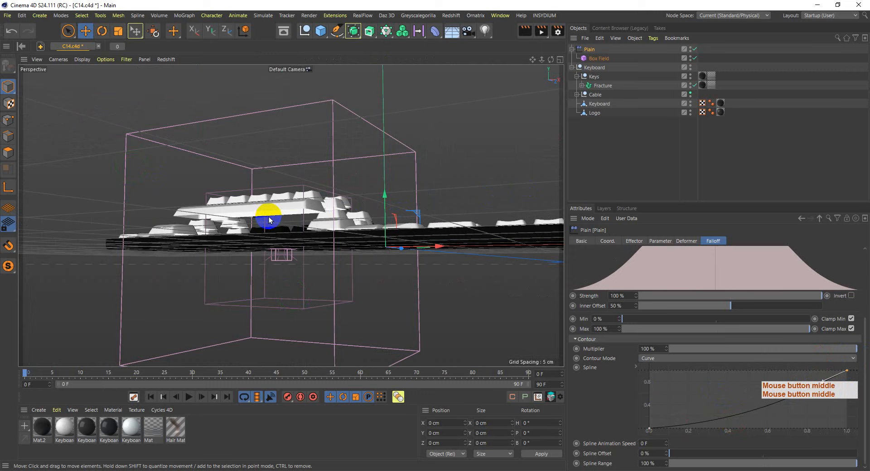
alt+drag(271, 221, 331, 243)
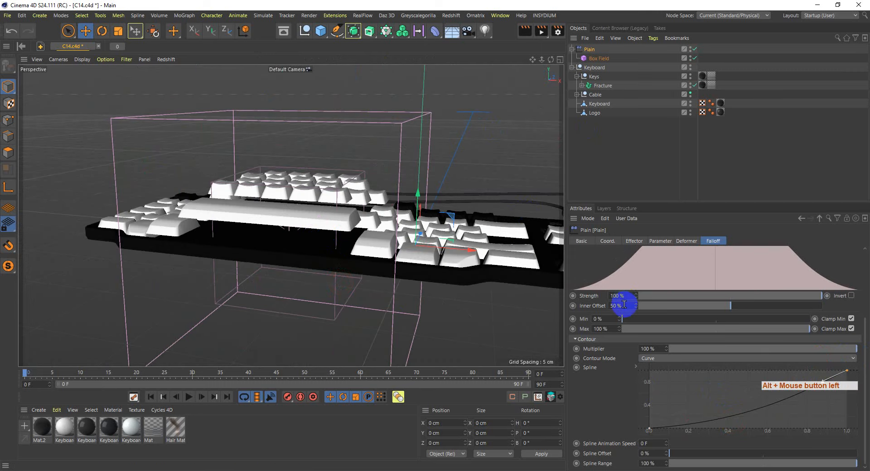
Step: Move the Plain effector with its Box Field along the keyboard to about 15.6 cm on X
click(588, 49)
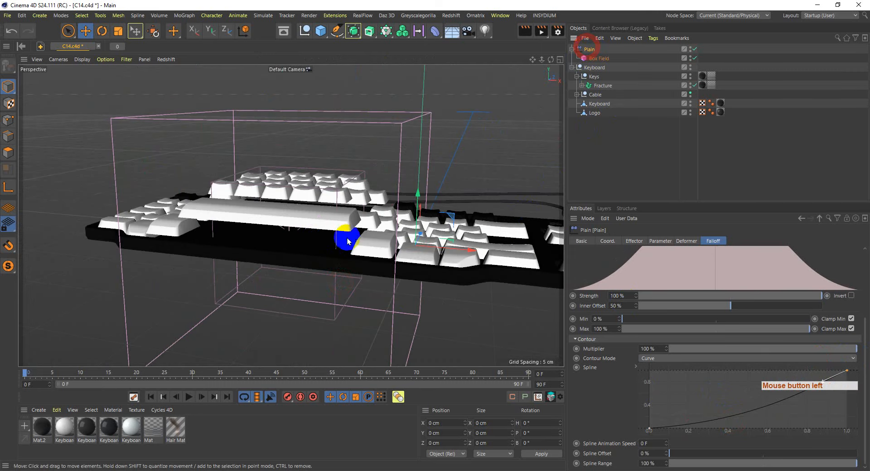
scroll(347, 237, down, 3)
scroll(129, 325, down, 2)
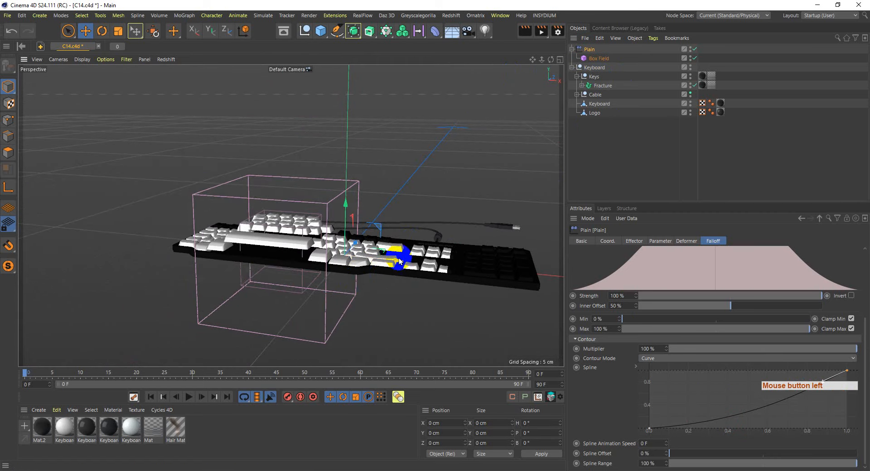
drag(398, 258, 512, 345)
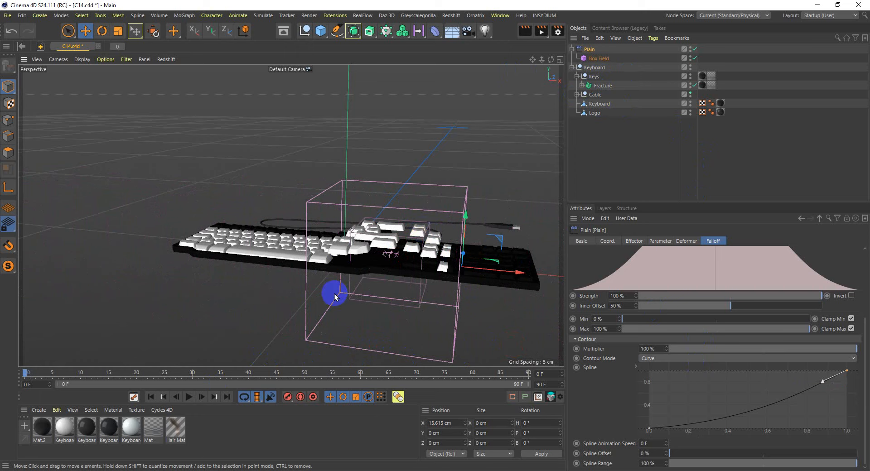
Step: Delete the Plain effector together with its Box Field
click(603, 86)
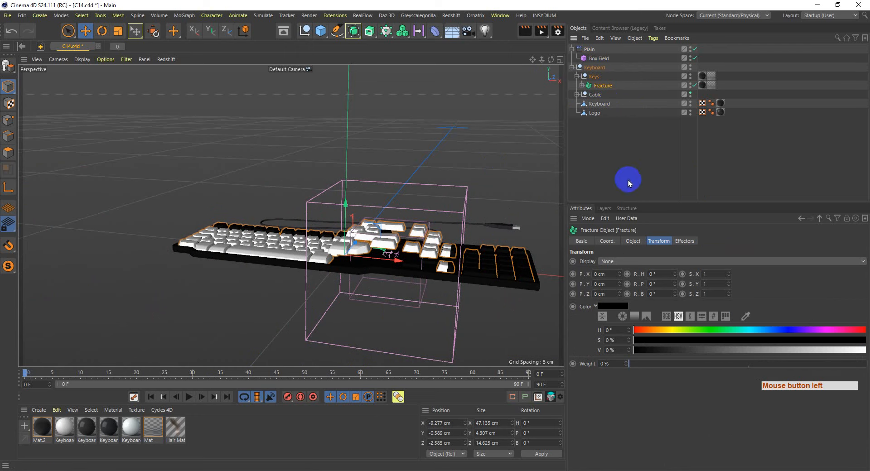
click(590, 50)
key(Delete)
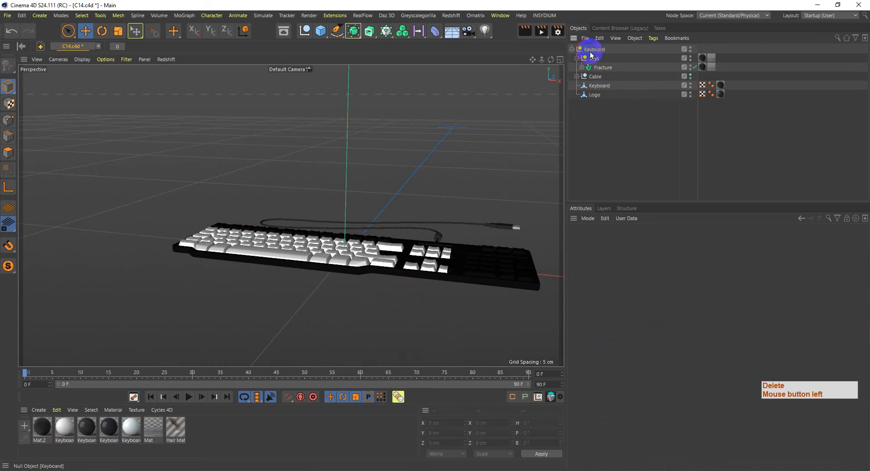
Step: Add a Push Apart effector to the Fracture object that holds the keys
click(605, 68)
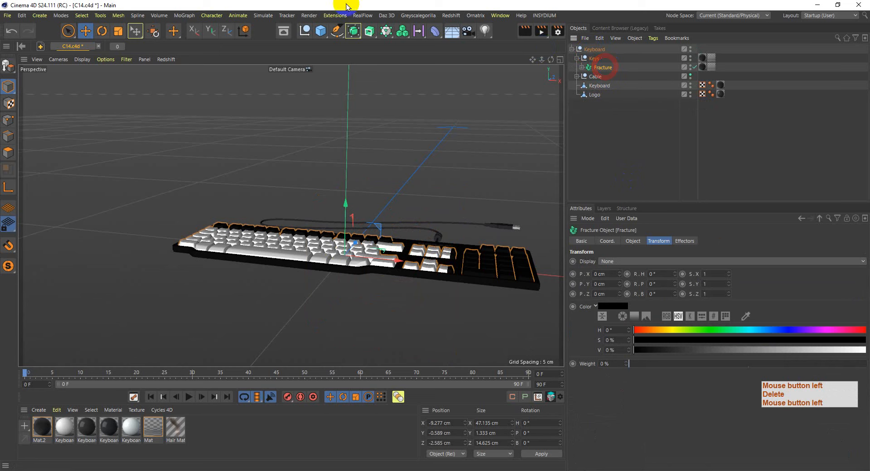
click(387, 31)
drag(388, 32, 557, 108)
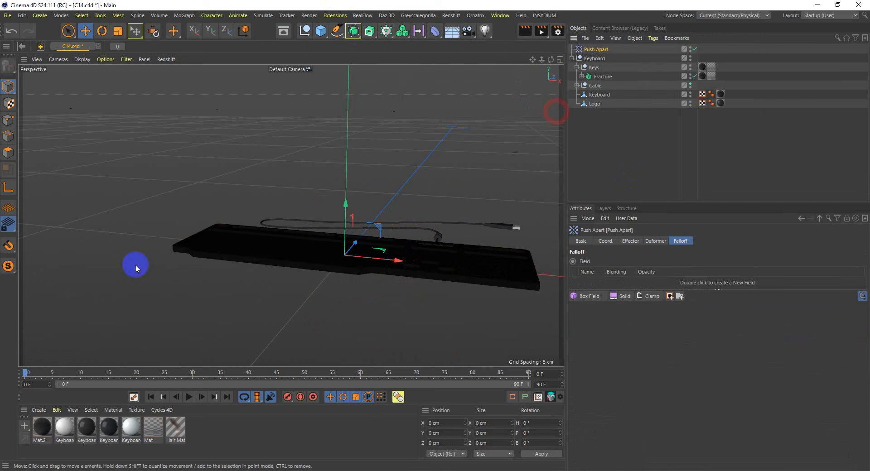
drag(550, 59, 435, 236)
drag(550, 61, 435, 237)
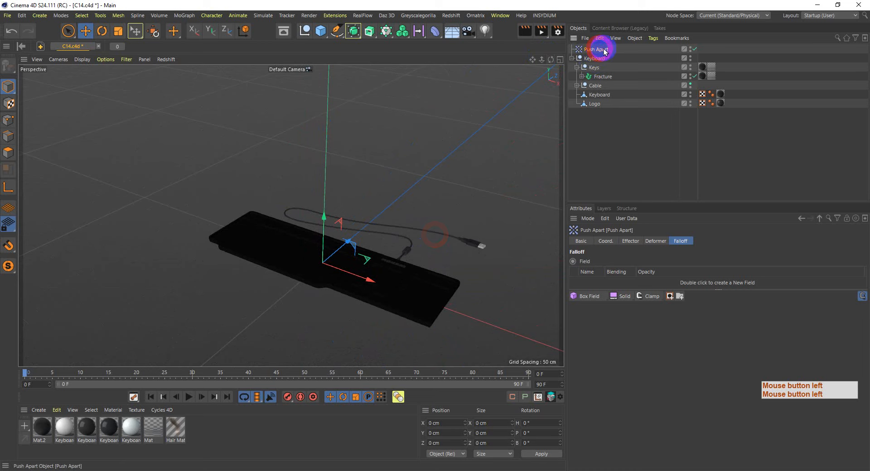
Step: Set the Push Apart effector's radius to 1 cm
click(664, 241)
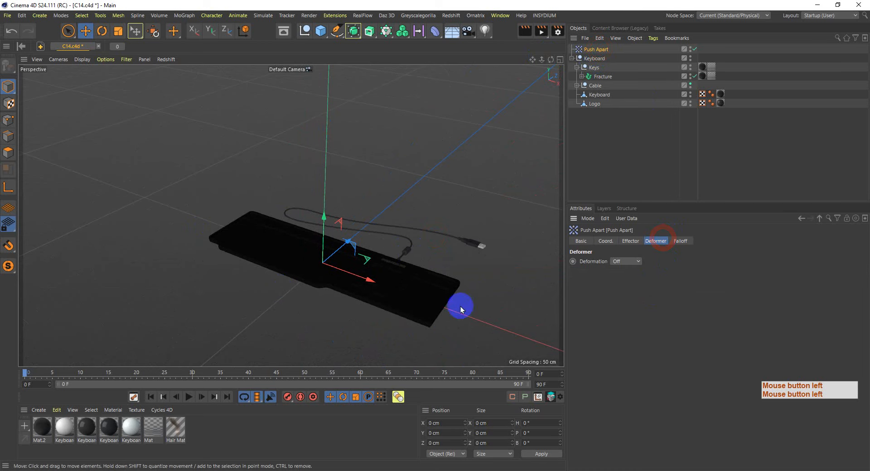
click(632, 241)
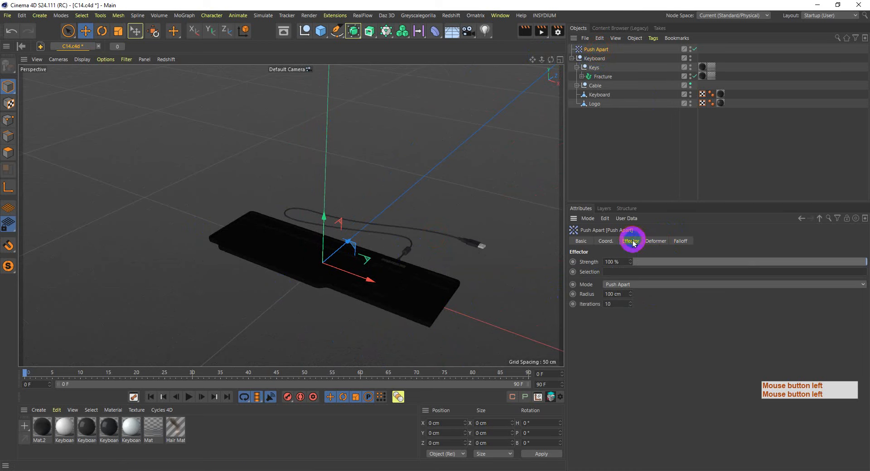
click(609, 294)
key(BackSpace)
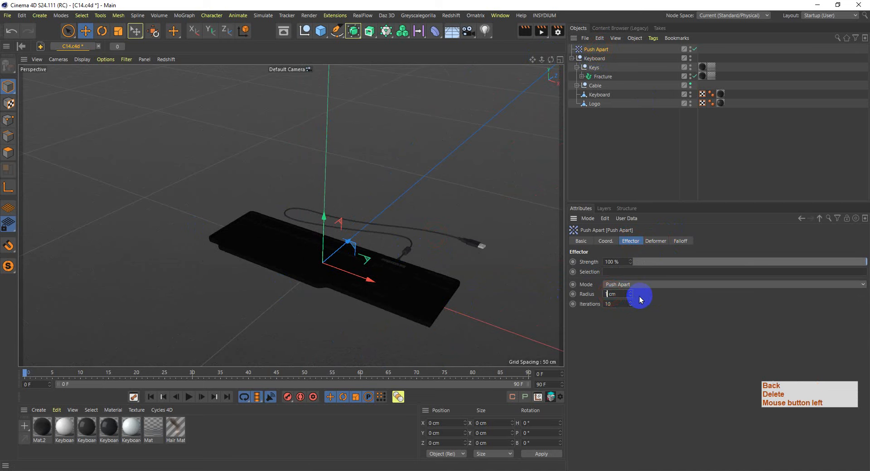
key(Return)
alt+drag(327, 298, 292, 294)
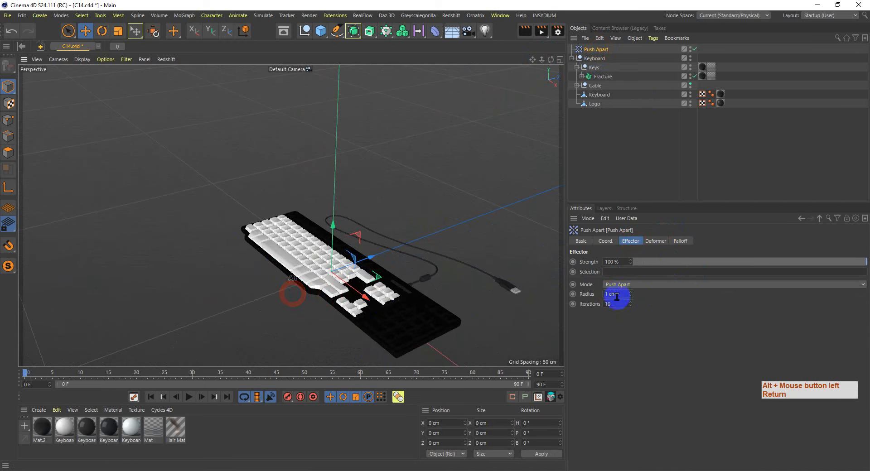
Step: Raise the Push Apart radius to 6 cm to scatter the keys around the keyboard
click(631, 293)
click(631, 292)
click(631, 292)
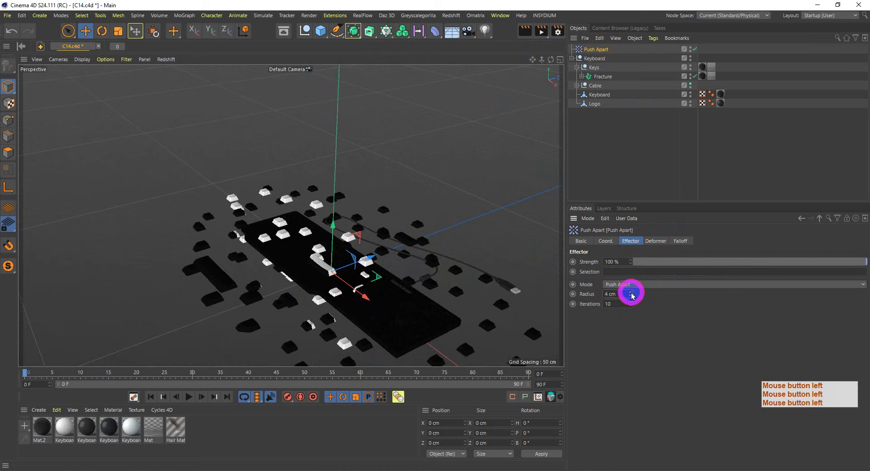
click(630, 293)
click(631, 292)
alt+drag(353, 278, 382, 286)
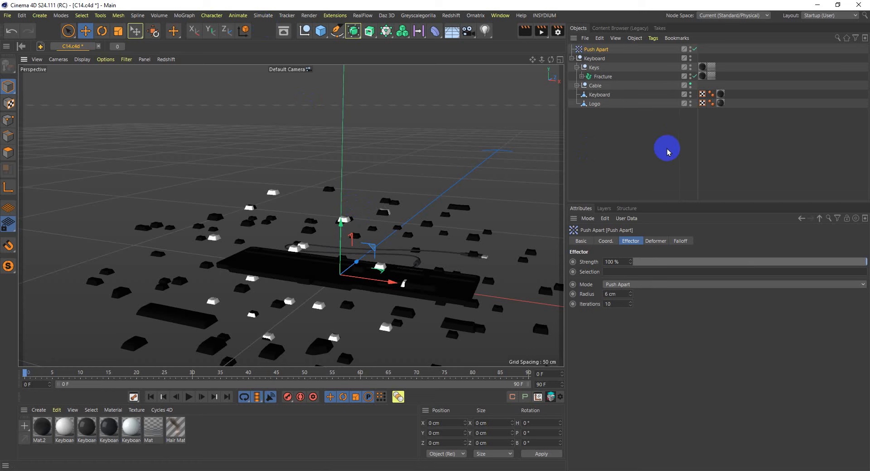
Step: Review the Push Apart effector's deformer and effector settings, and delete the effector
click(666, 242)
click(632, 242)
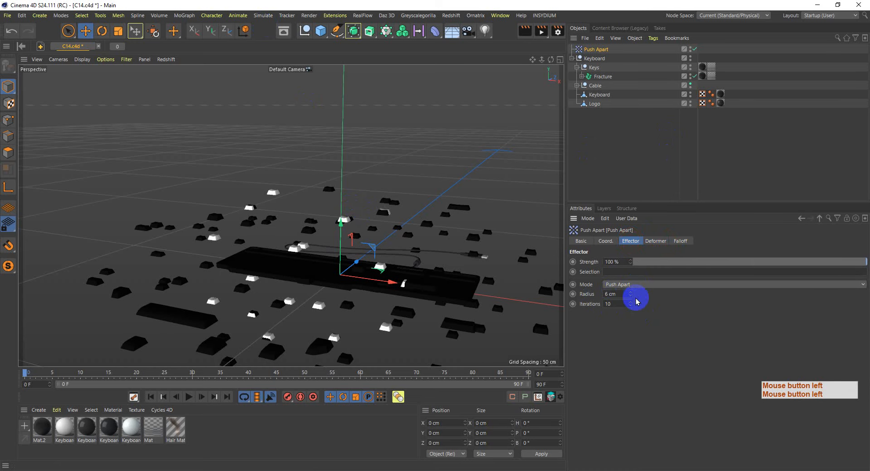
click(597, 53)
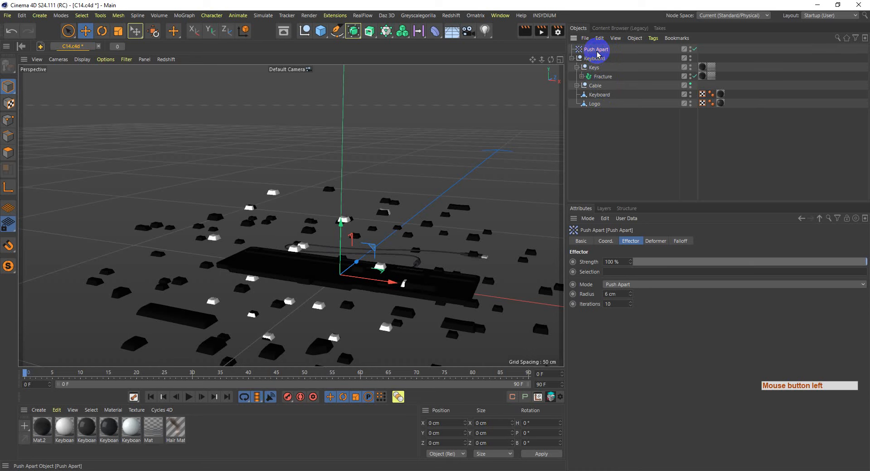
key(Delete)
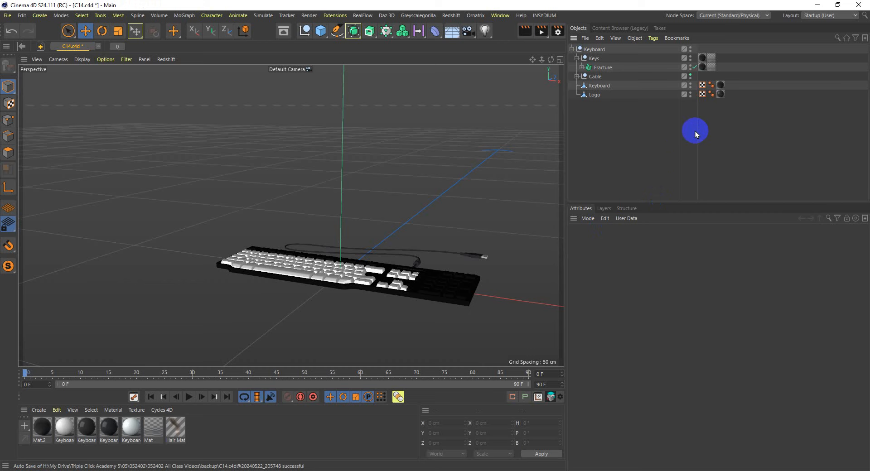
click(596, 69)
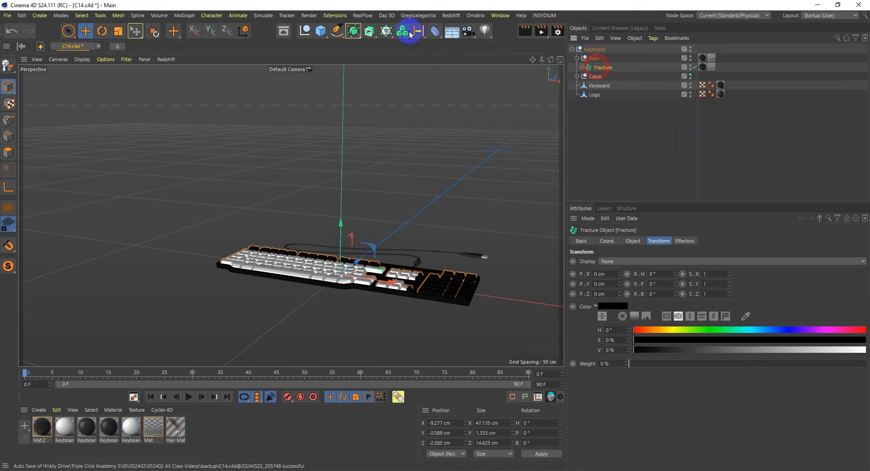
click(434, 31)
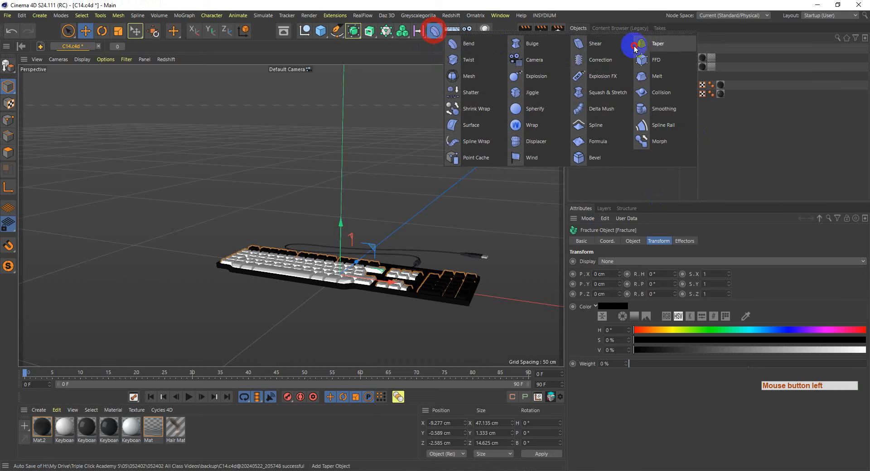
click(736, 163)
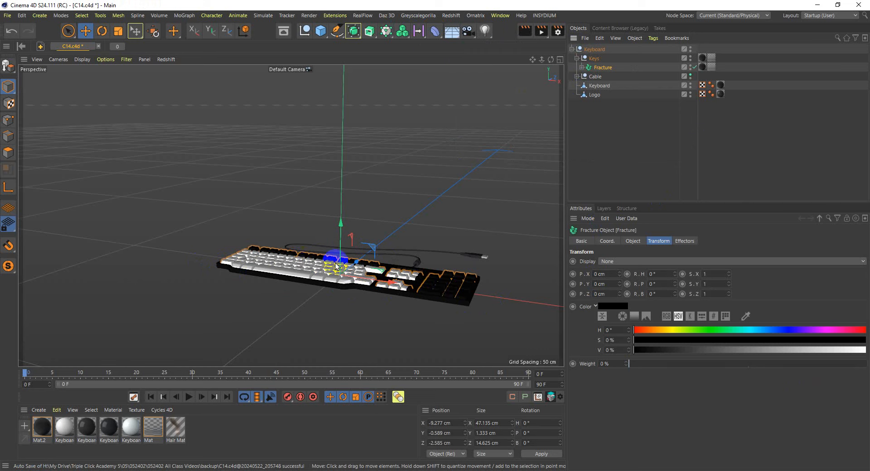
click(419, 31)
scroll(308, 215, down, 5)
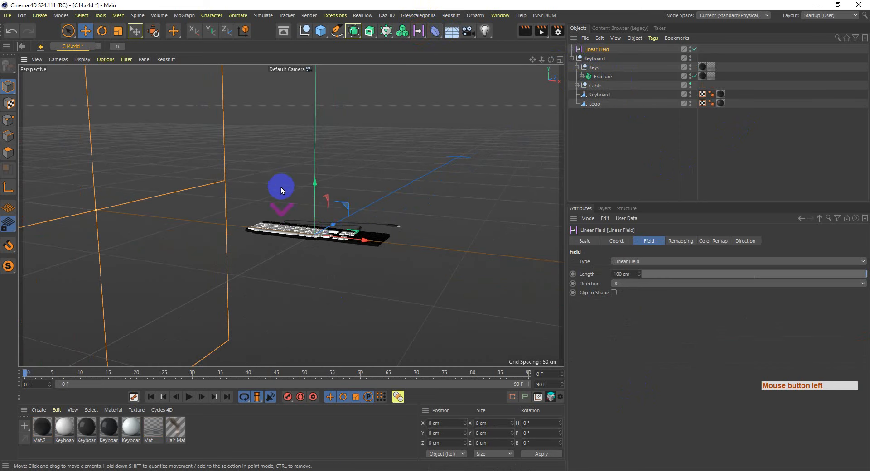
drag(549, 59, 435, 236)
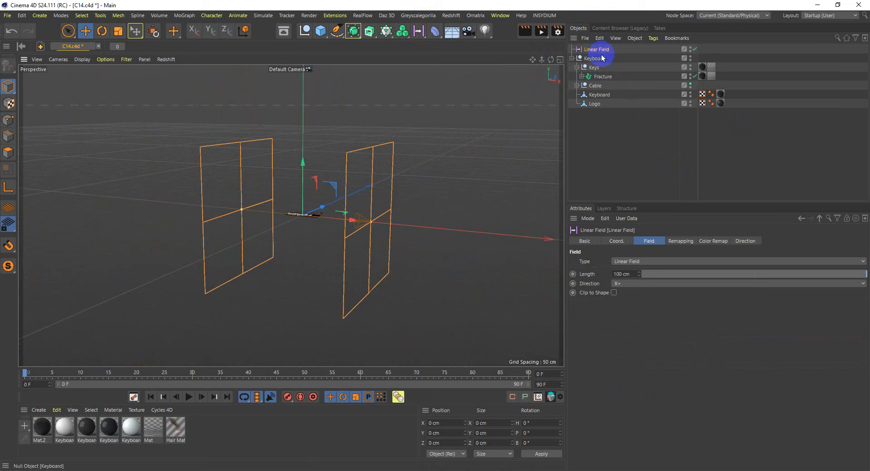
key(Delete)
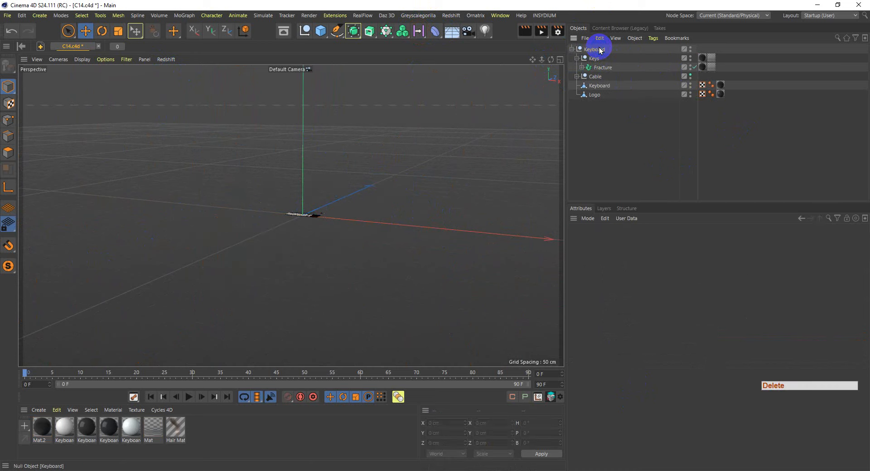
scroll(319, 204, up, 6)
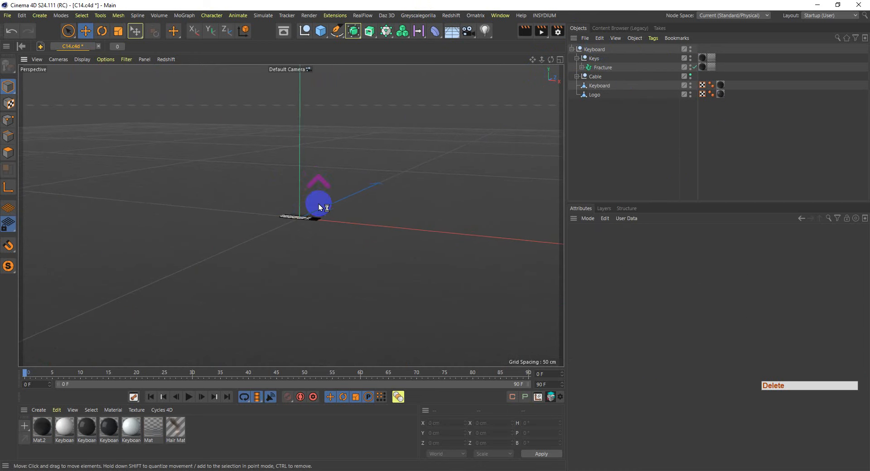
scroll(299, 228, up, 8)
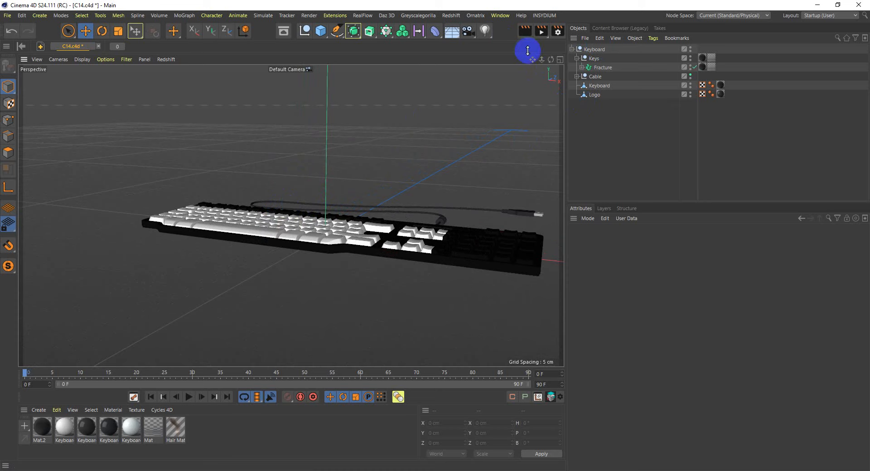
drag(533, 60, 431, 236)
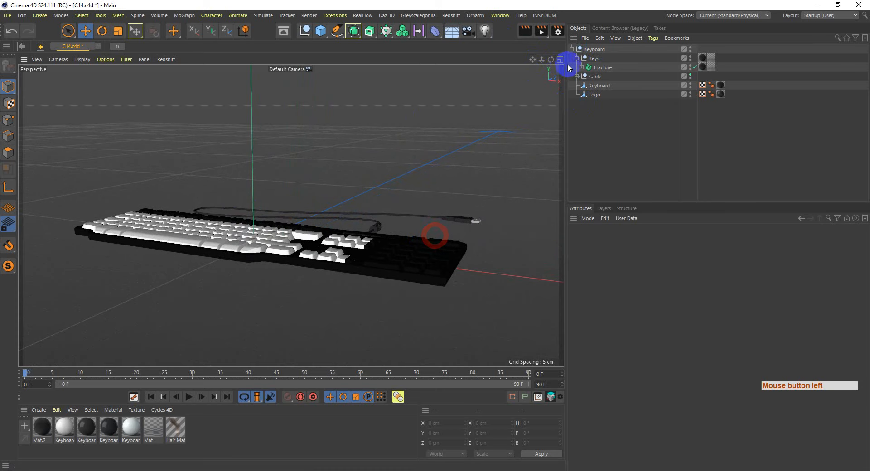
drag(550, 59, 435, 235)
drag(542, 66, 435, 236)
drag(548, 63, 548, 62)
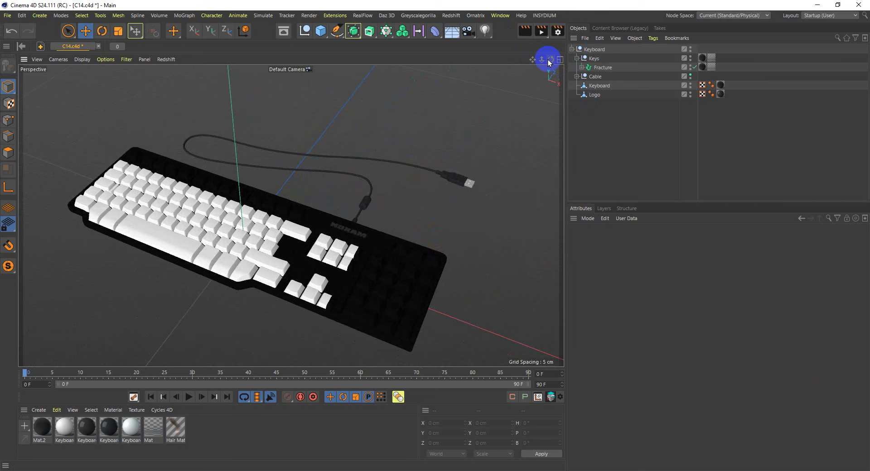
click(653, 123)
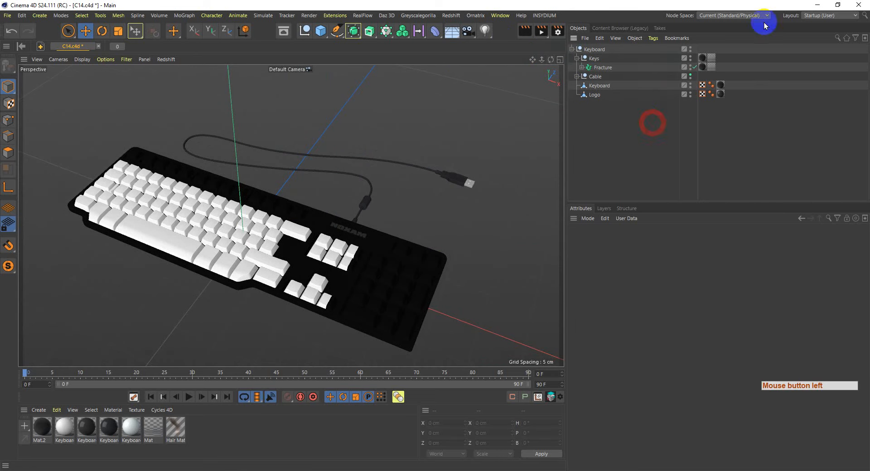
Step: Switch to the browser, check the Mograph 1 lesson link in the Professional Course Outlines sheet, and return to Cinema 4D
click(816, 5)
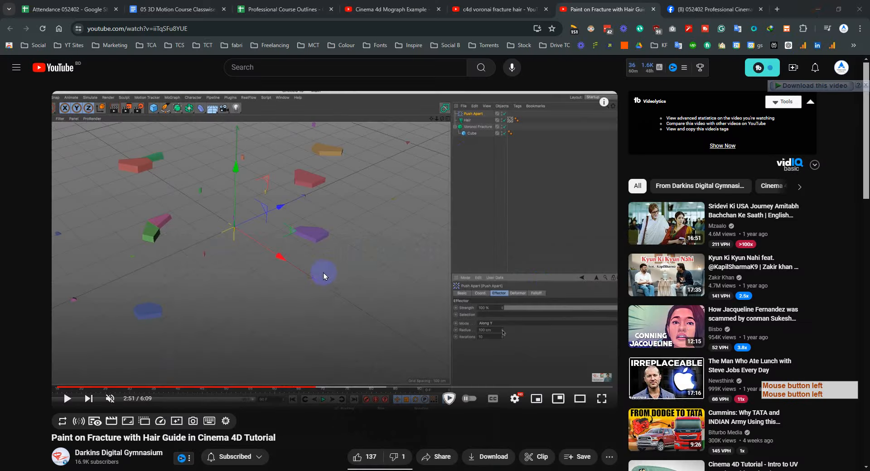
click(283, 7)
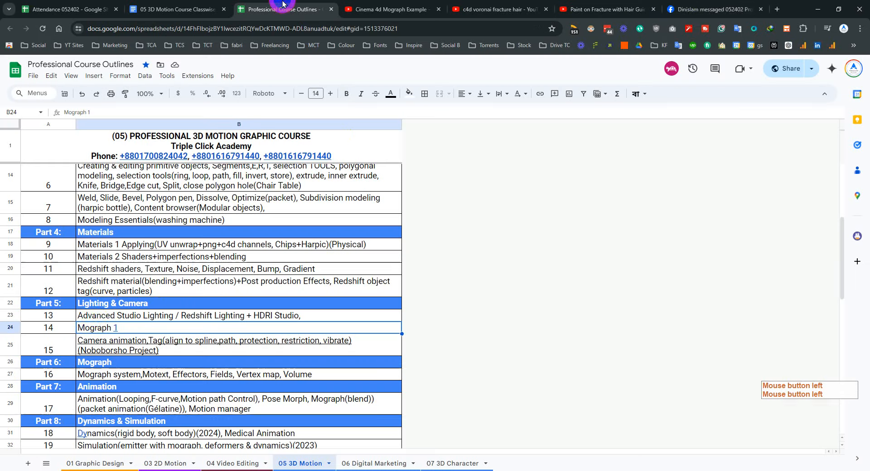
click(165, 329)
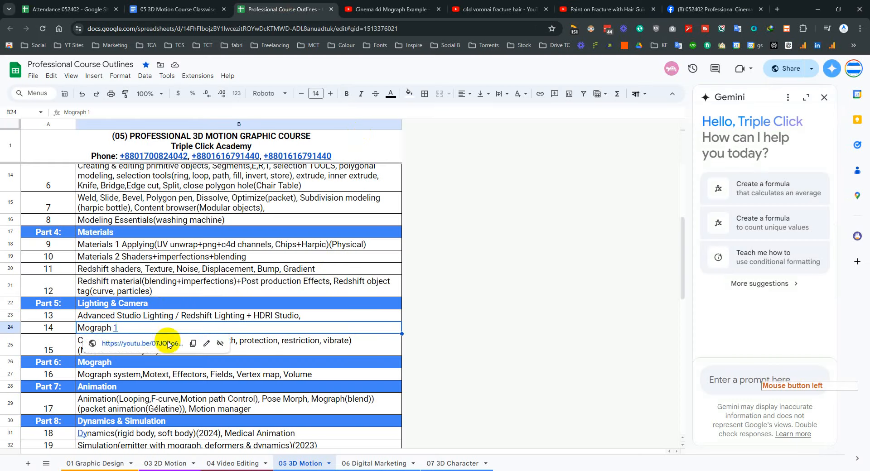
click(337, 470)
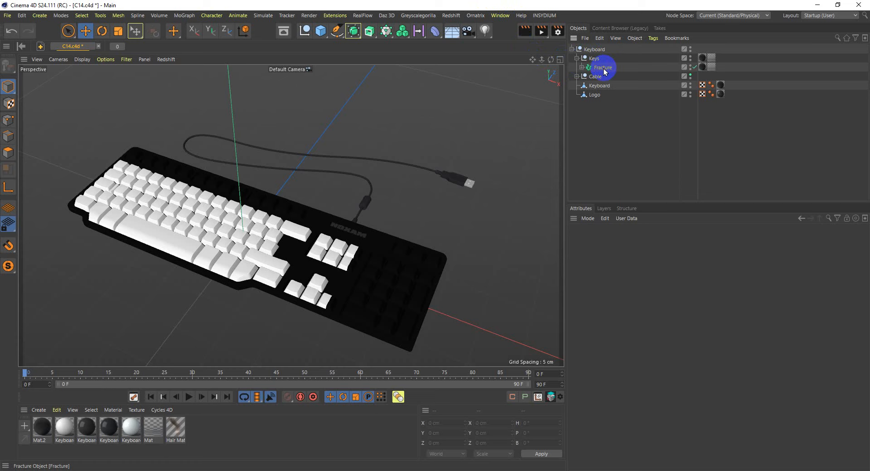
Step: Delete the whole keyboard hierarchy from the scene and add a MoGraph Tracer object
drag(599, 44, 633, 137)
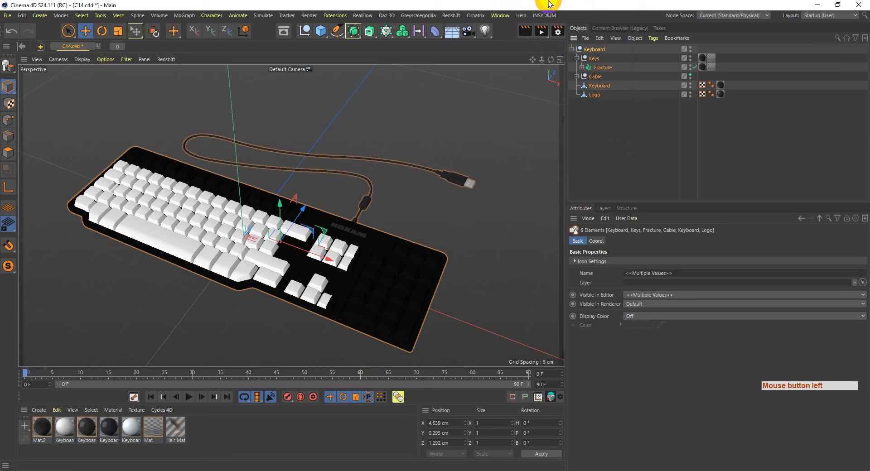
key(Delete)
click(385, 31)
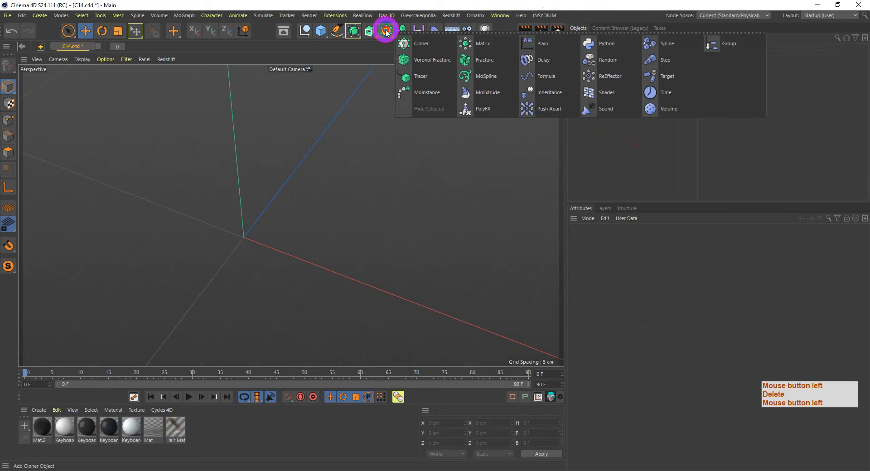
click(421, 85)
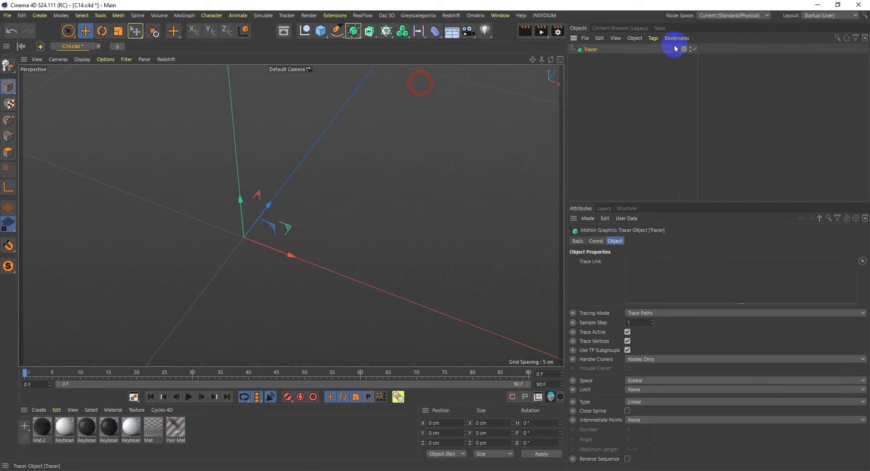
Step: Add a cube and assign it to the Tracer's Trace Link
click(320, 32)
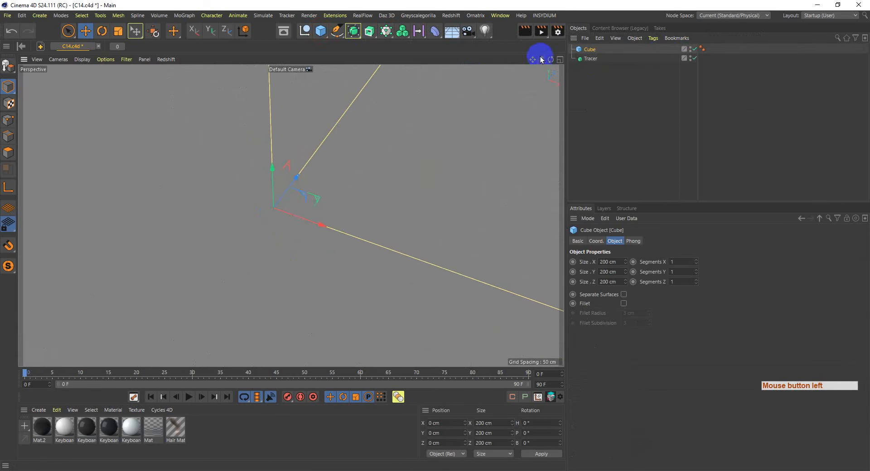
drag(542, 60, 435, 240)
click(589, 59)
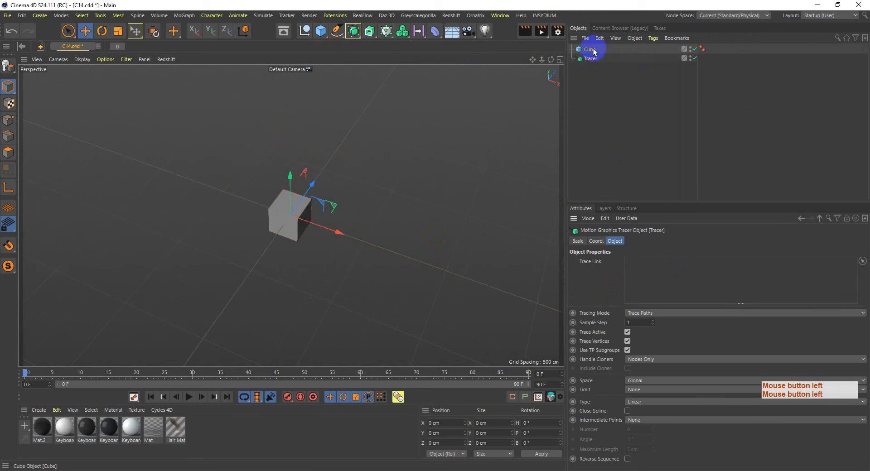
drag(589, 49, 705, 291)
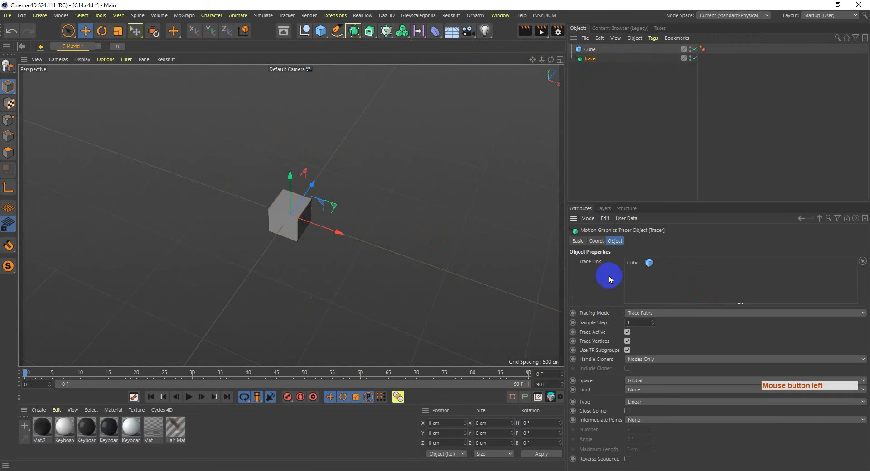
alt+drag(176, 173, 263, 236)
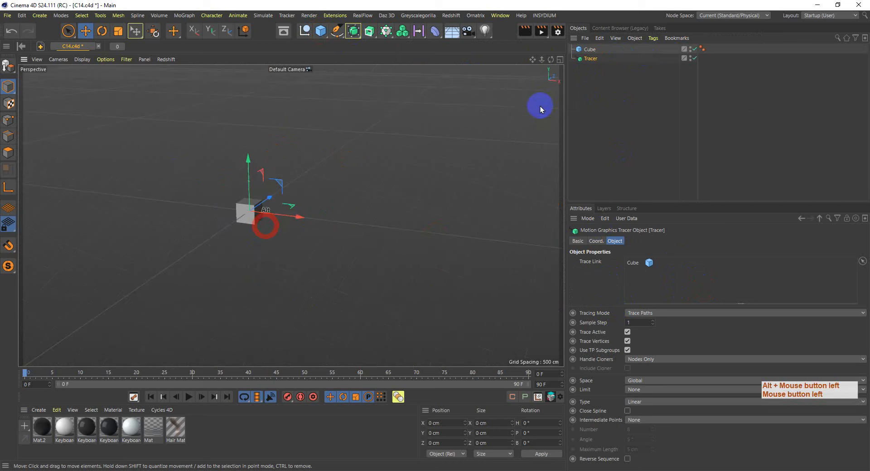
Step: Add a Vibrate tag to the cube and enable its position and scale vibration
click(592, 50)
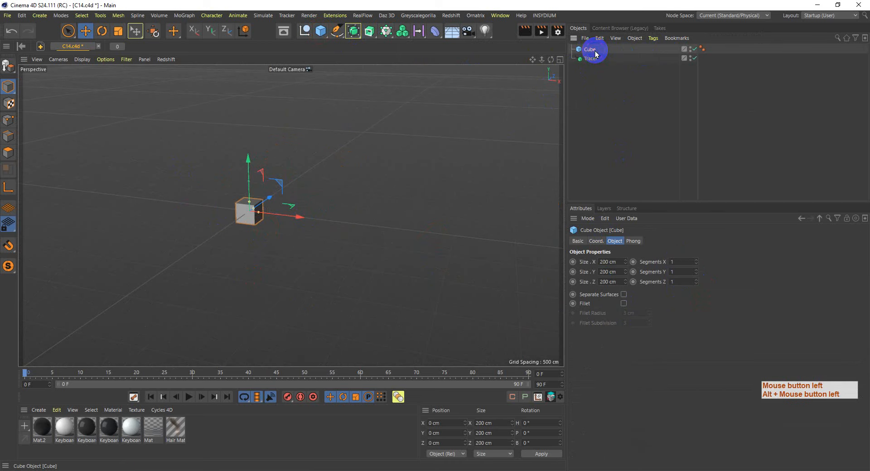
right_click(590, 53)
mouse_move(634, 11)
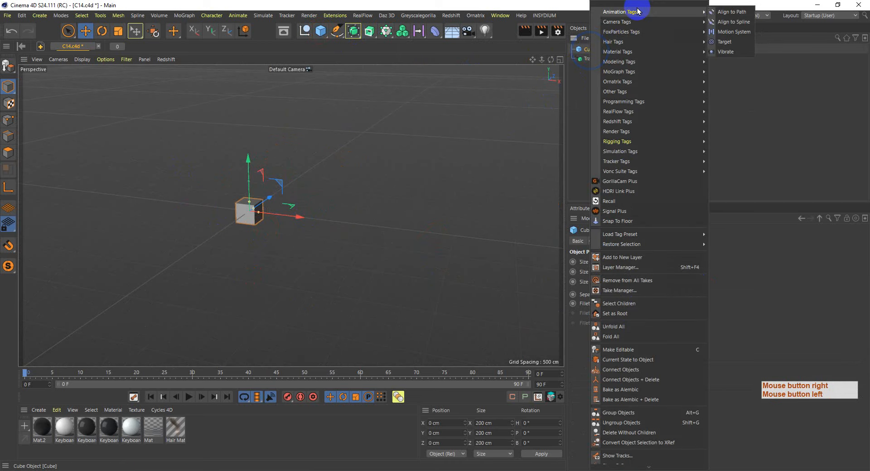
click(728, 52)
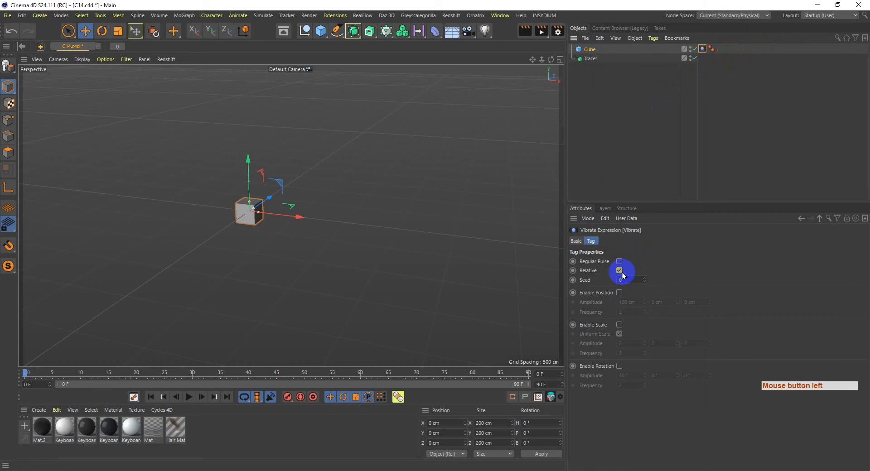
click(619, 293)
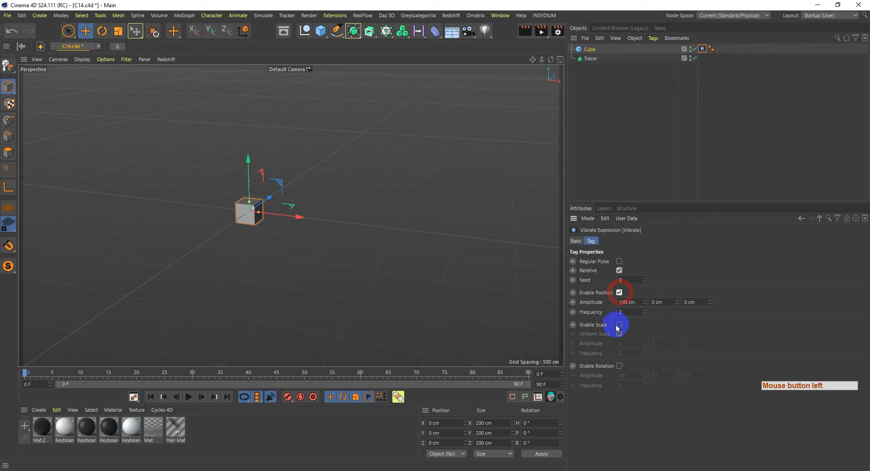
click(619, 325)
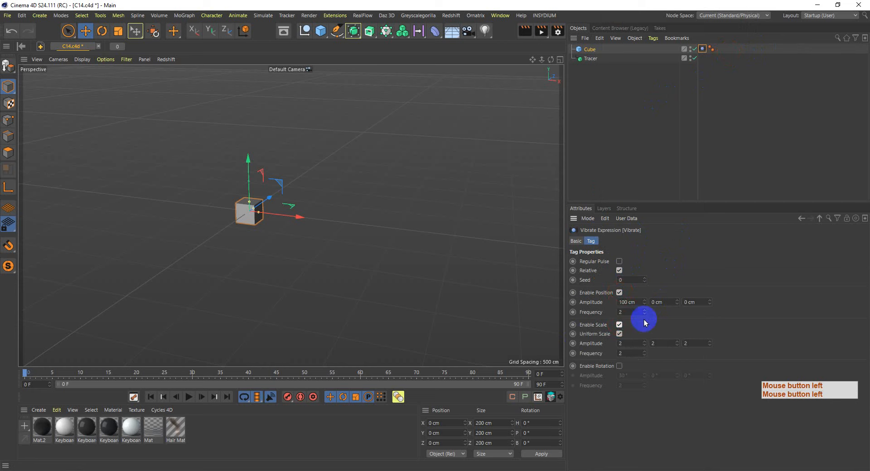
Step: Play the animation to preview the paths traced from the vibrating cube's corners, and stop it
click(190, 397)
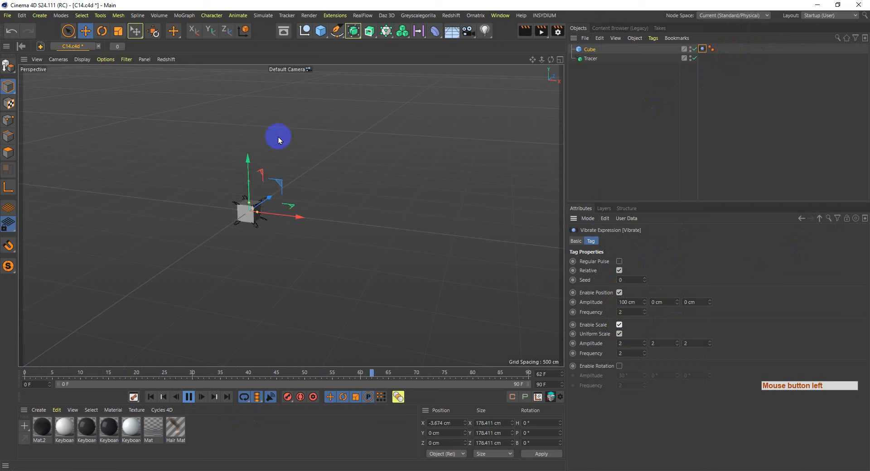
mouse_move(259, 212)
mouse_down()
mouse_move(276, 175)
mouse_move(248, 206)
mouse_up()
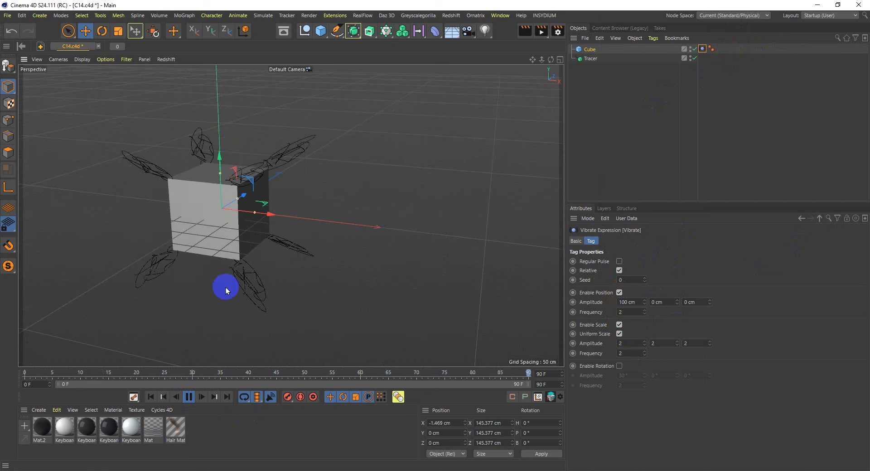
click(192, 398)
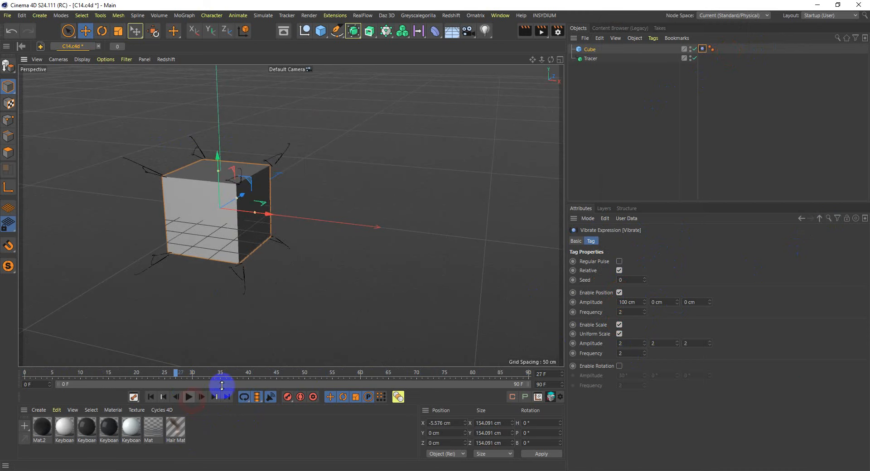
Step: Set the Vibrate tag's position amplitude to 241, 332 and 364 cm and its position frequency to 0.2
drag(644, 302, 710, 305)
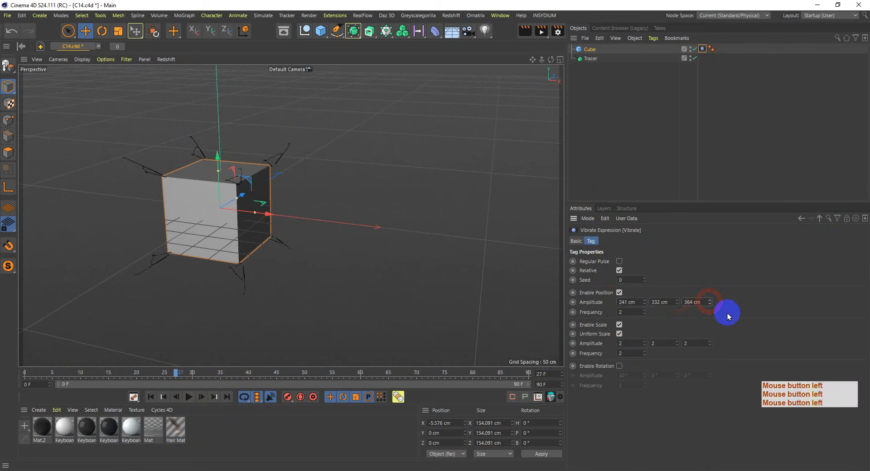
click(620, 312)
text(.2)
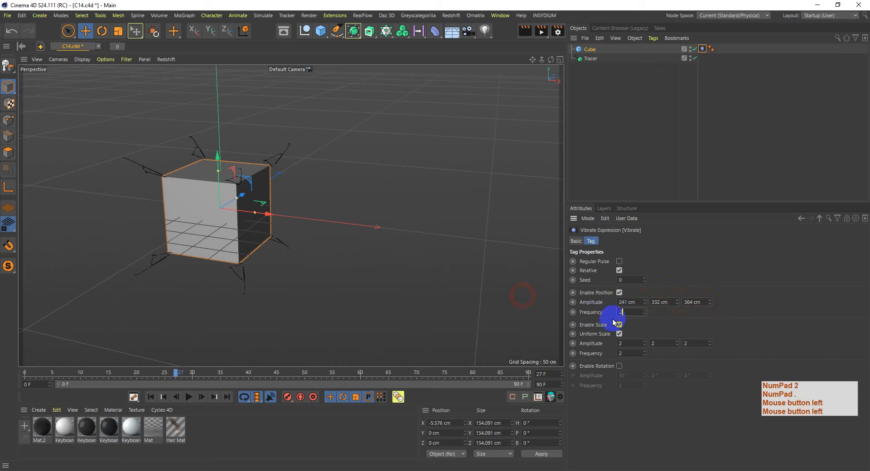
key(Return)
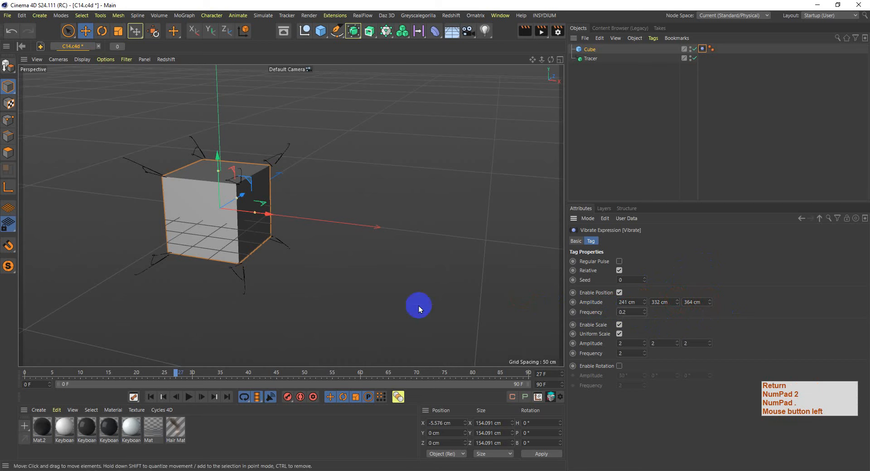
Step: Set the Vibrate tag's scale frequency to 0.2
scroll(408, 301, down, 5)
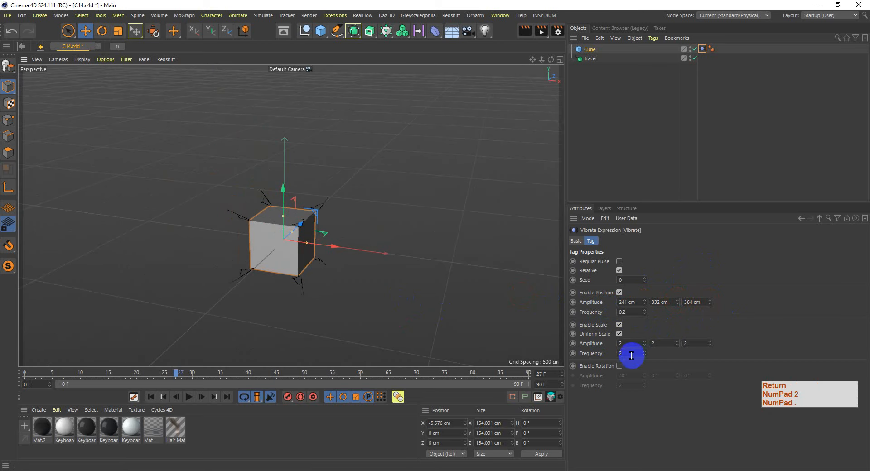
click(631, 354)
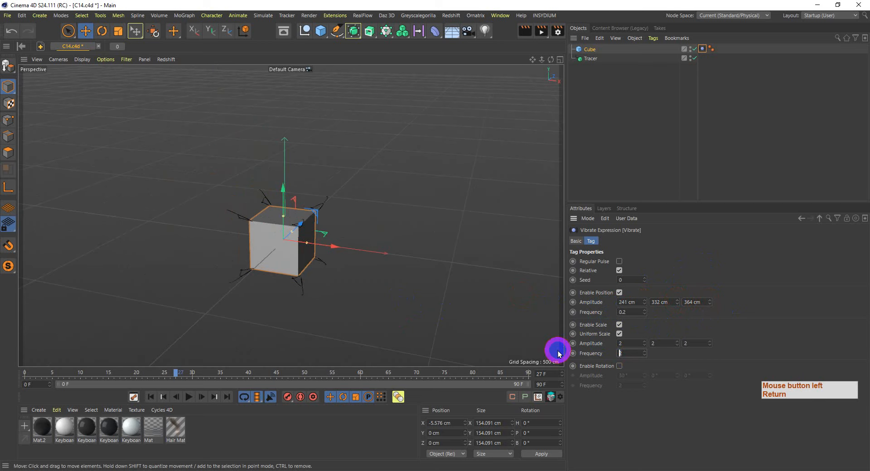
text(.2)
key(Return)
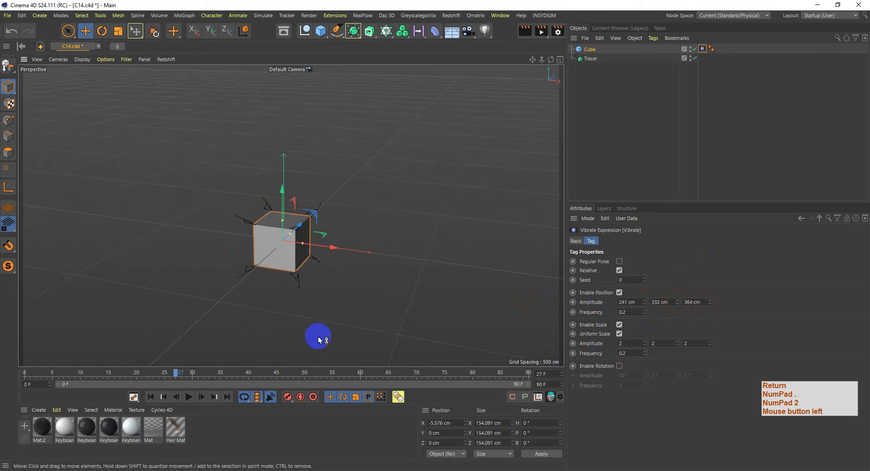
Step: Extend the timeline to 1147 frames and play the animation to frame 379 to trace longer paths from the cube
click(188, 397)
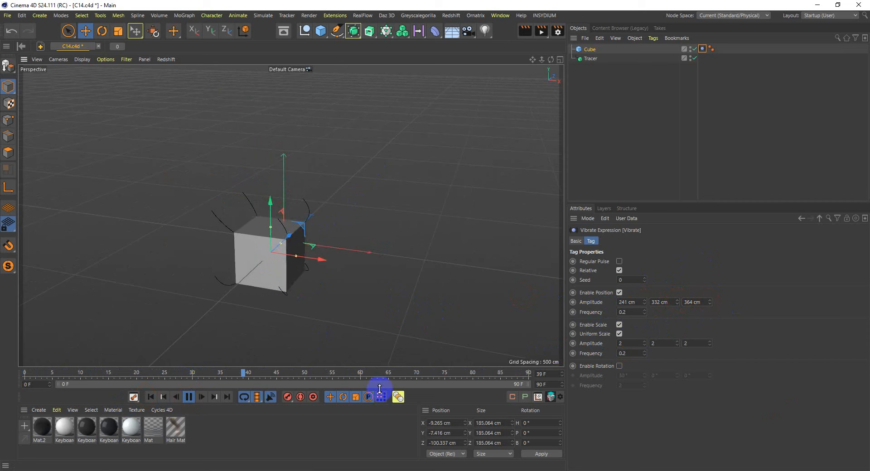
drag(562, 383, 558, 346)
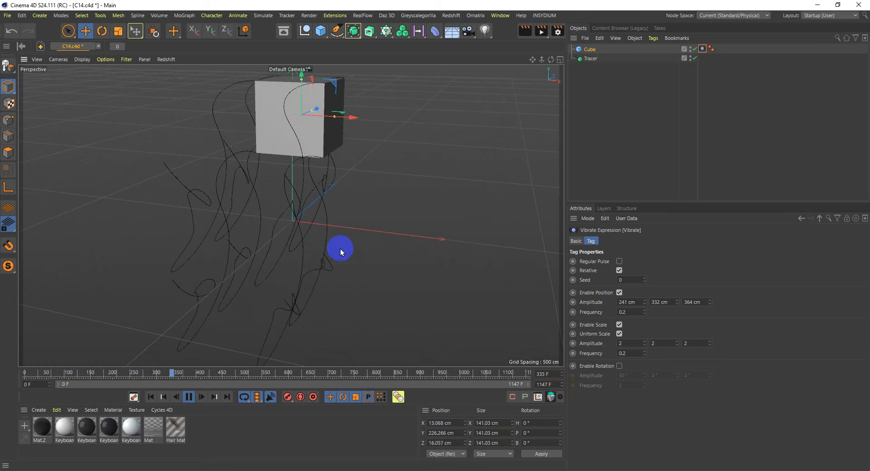
click(188, 397)
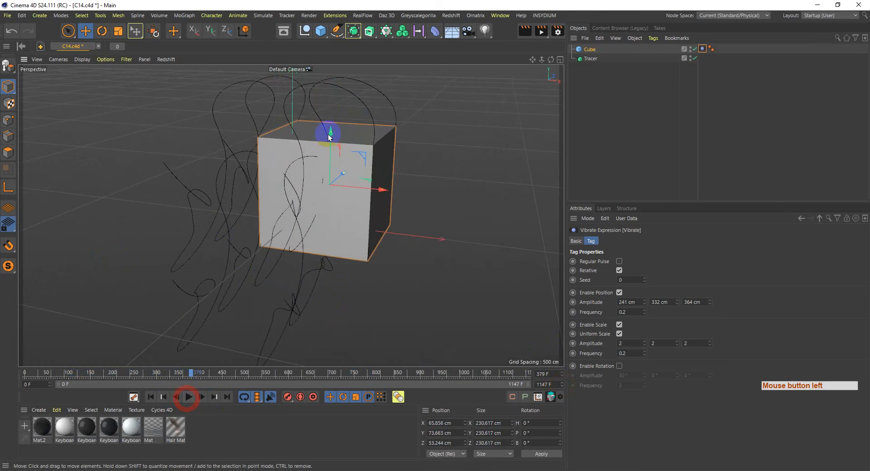
click(331, 160)
alt+drag(282, 276, 249, 272)
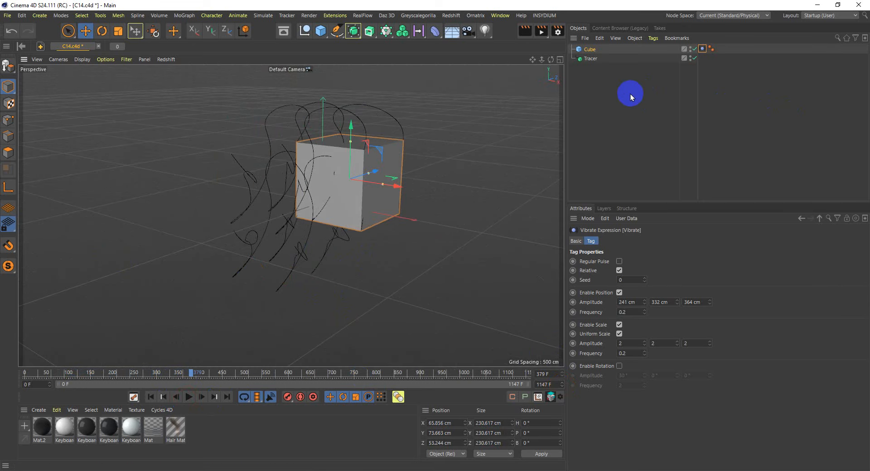
Step: Search the available commands for "hair" and "hair render" with the Tracer selected
click(591, 60)
key(shift+c)
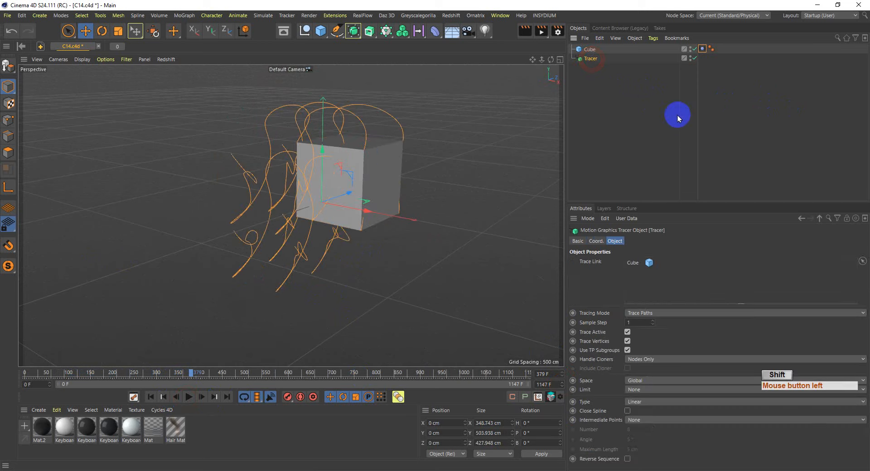
text(hair)
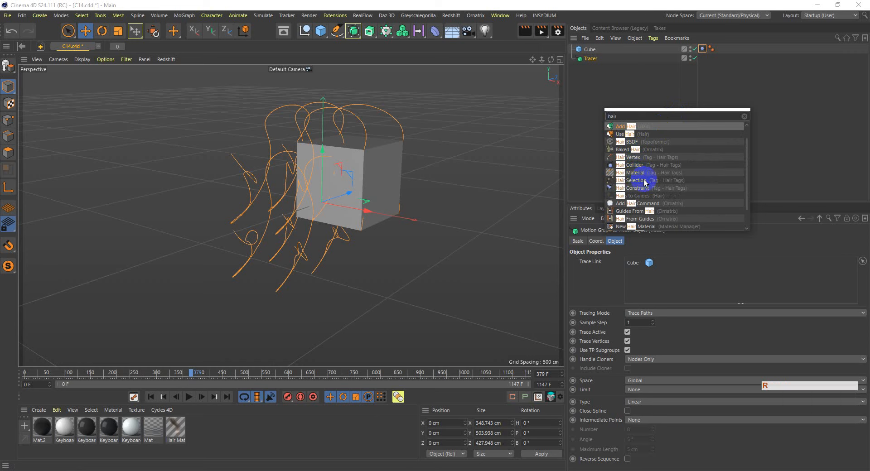
scroll(645, 183, down, 1)
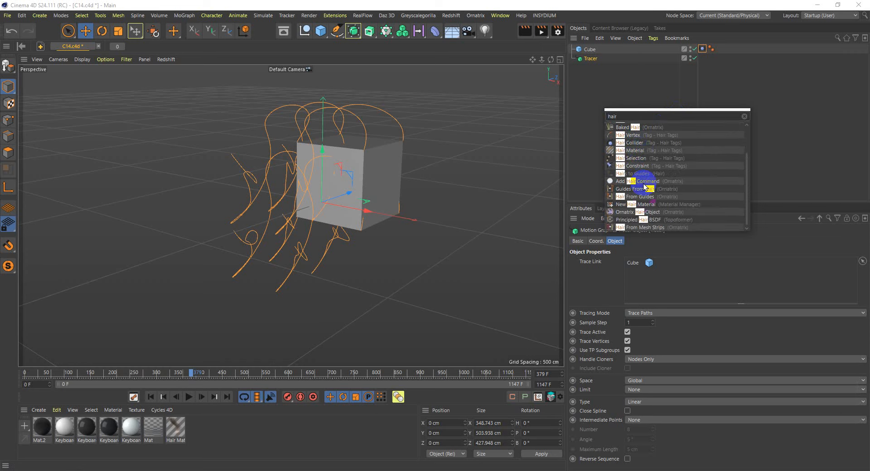
scroll(645, 187, up, 2)
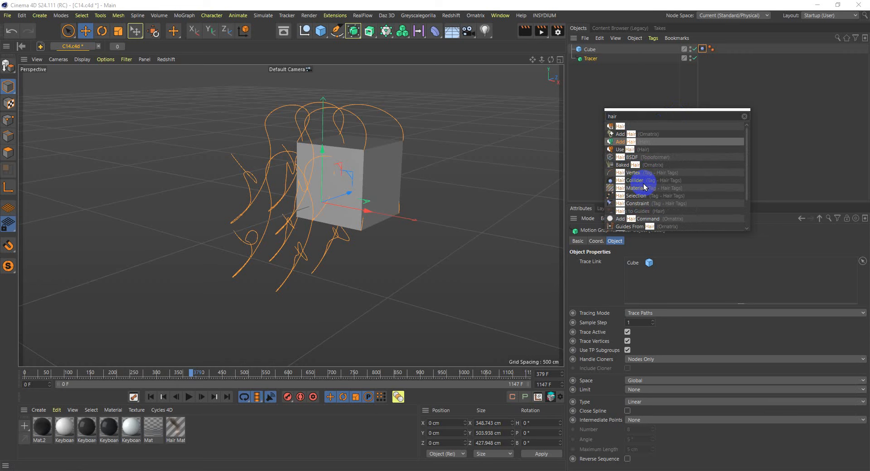
click(636, 117)
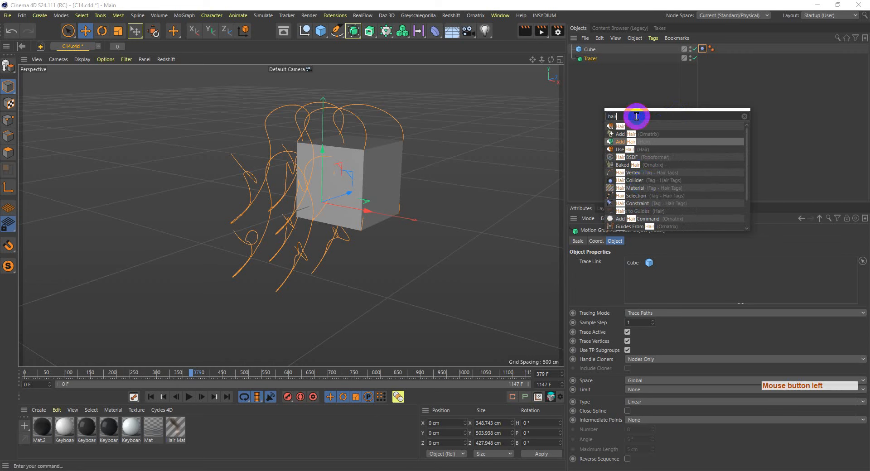
text(ren)
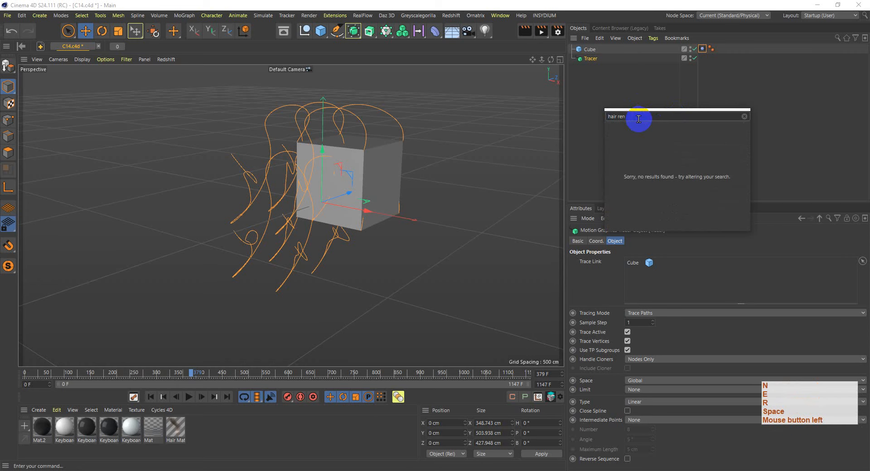
key(ctrl+a)
click(632, 116)
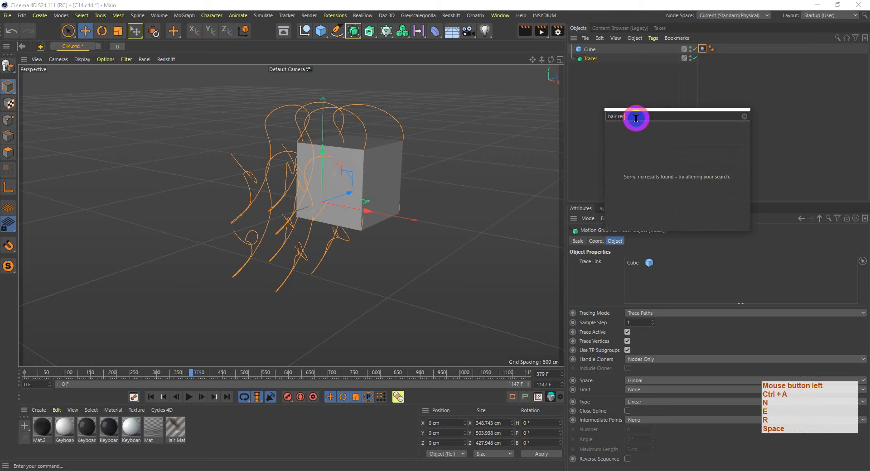
drag(616, 116, 638, 116)
text(ren)
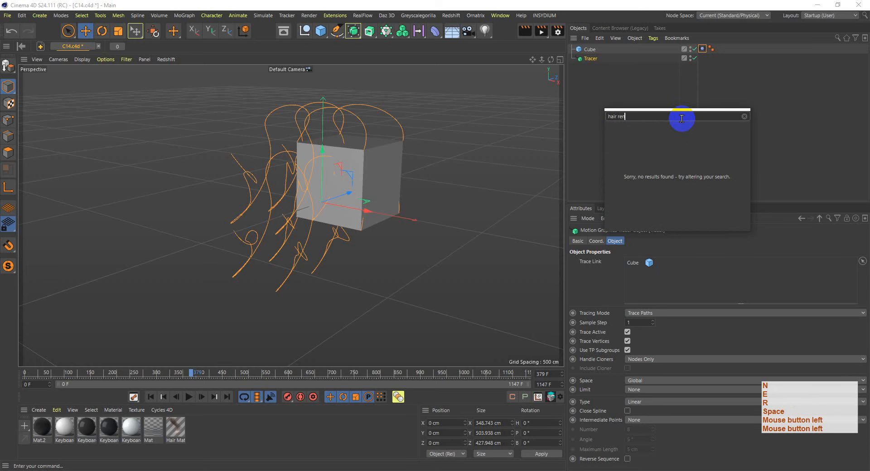
text(der)
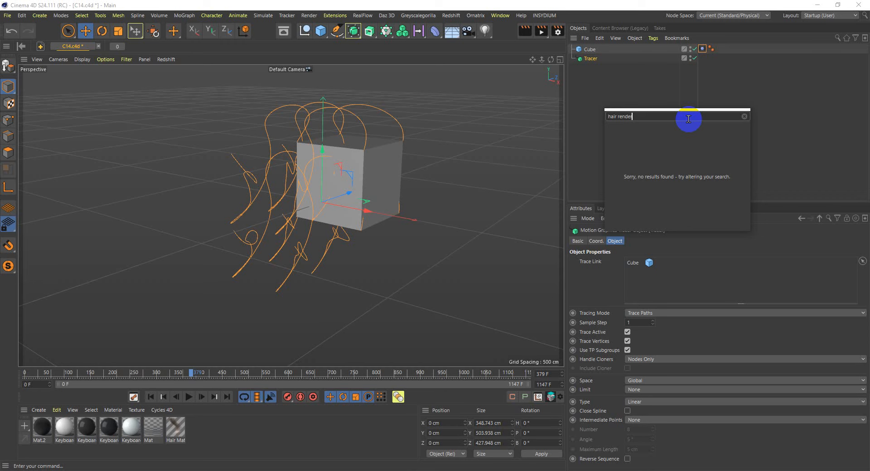
click(610, 5)
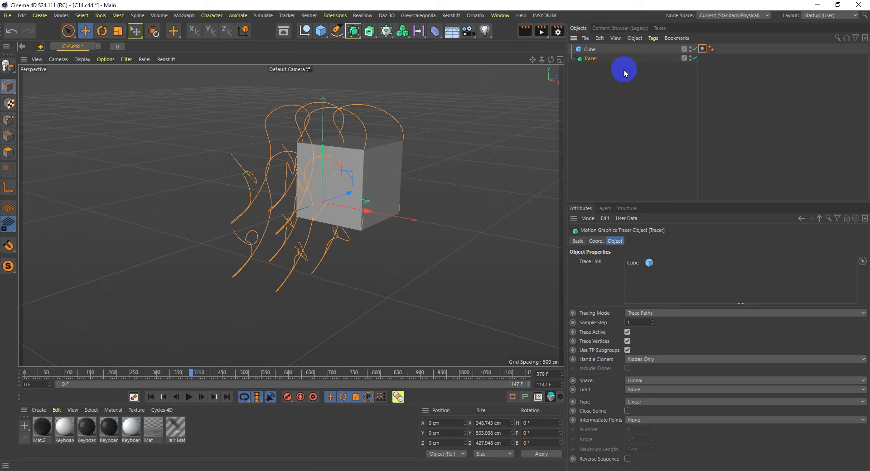
Step: Sweep a circle profile along the Tracer's paths and scale the circle down to about 5.2 cm across
click(587, 58)
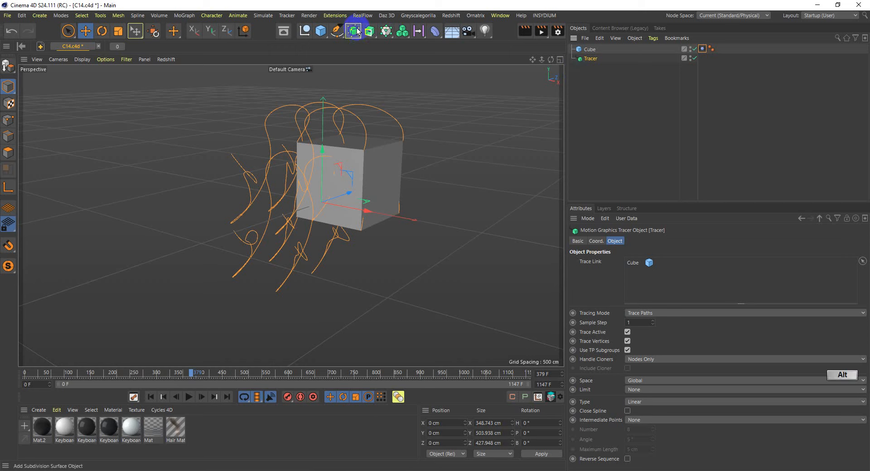
alt+drag(369, 31, 414, 94)
shift+drag(336, 31, 435, 61)
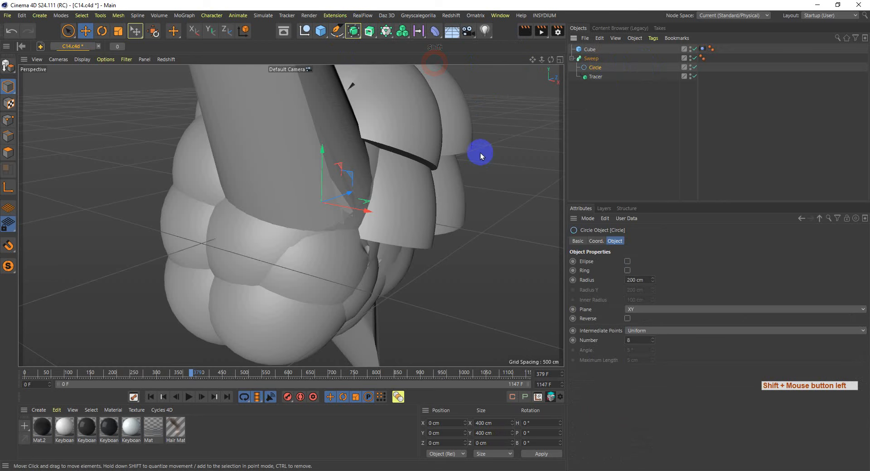
key(t)
drag(507, 120, 285, 347)
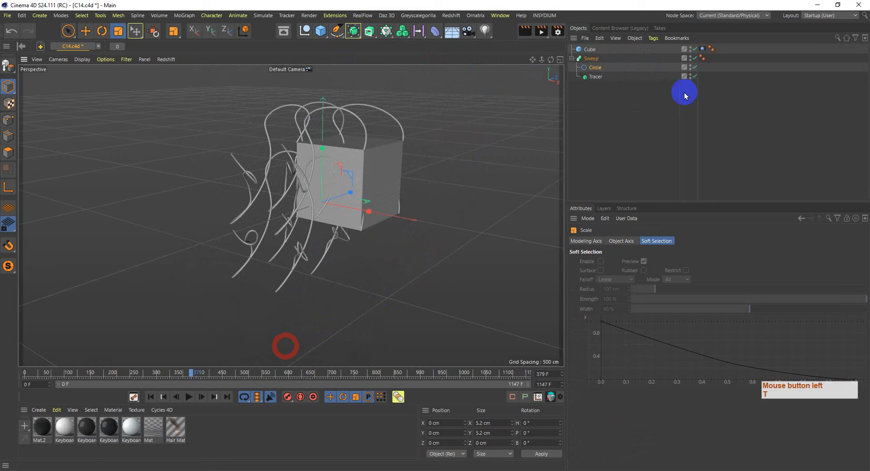
alt+drag(426, 225, 449, 227)
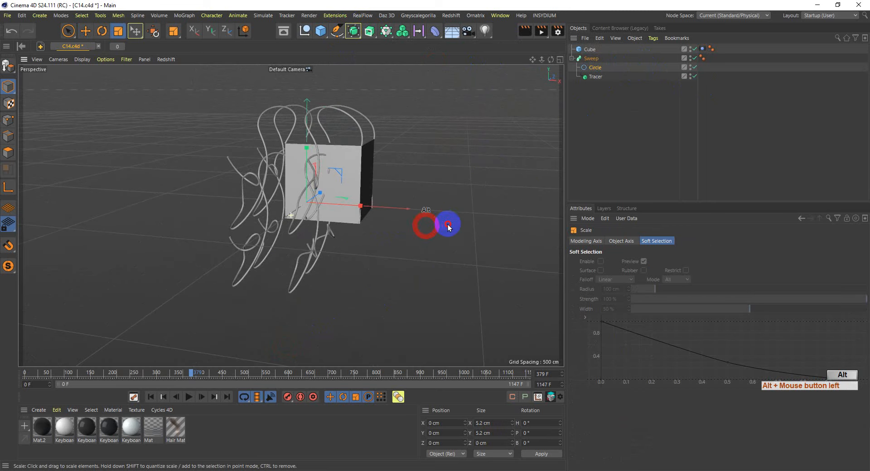
Step: Take the Tracer out of the Sweep and delete the Sweep together with its circle
click(595, 78)
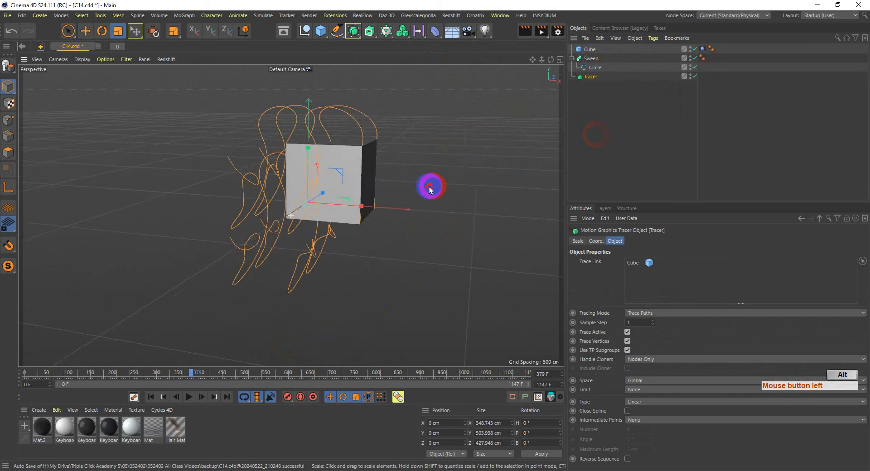
alt+drag(431, 188, 426, 185)
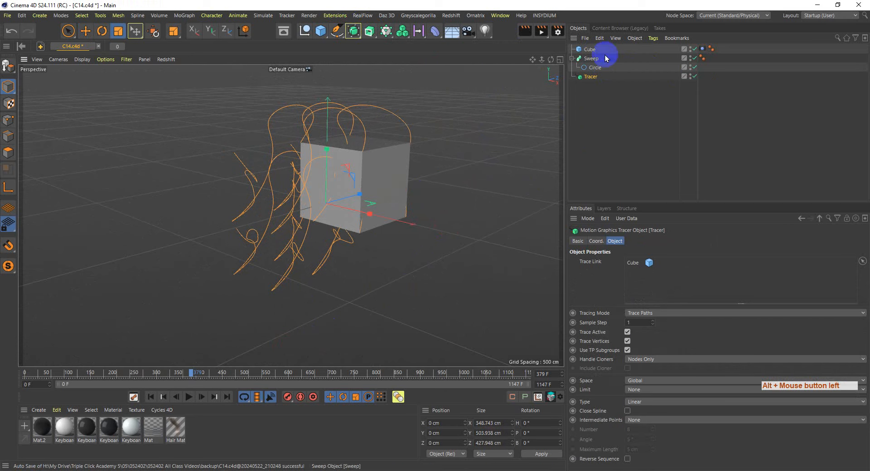
click(591, 59)
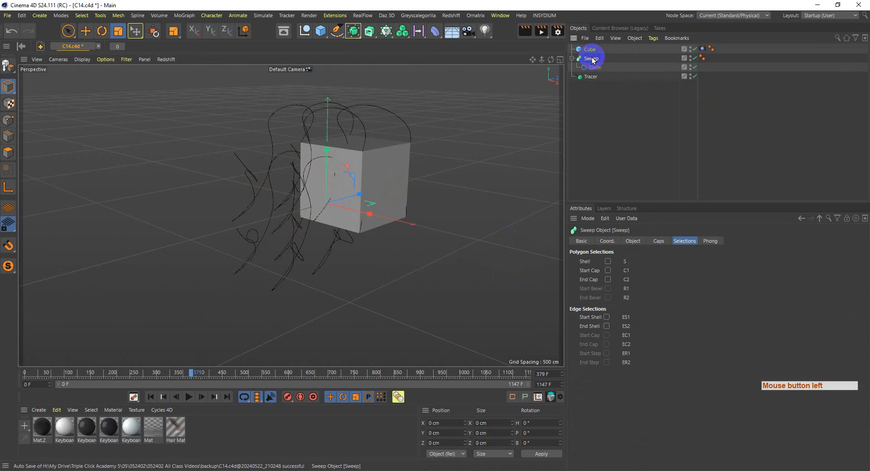
key(Delete)
Step: Add a Redshift Object tag to the Tracer and set its curve mode to Hair Strands
click(589, 63)
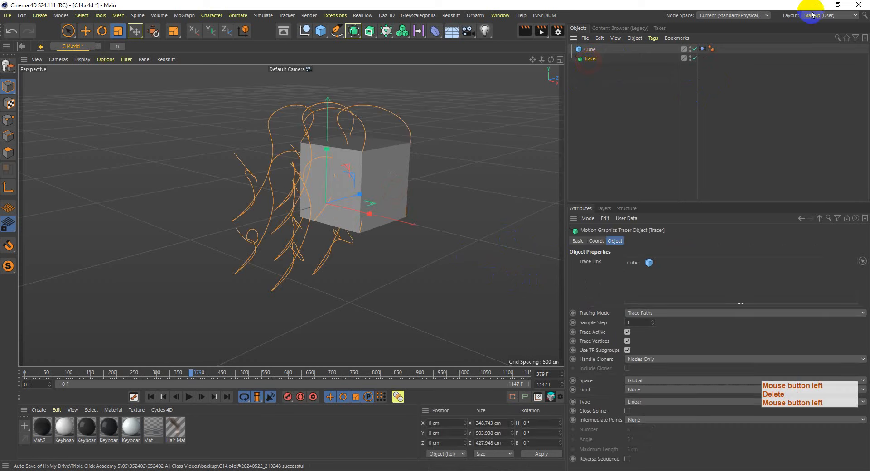
right_click(590, 62)
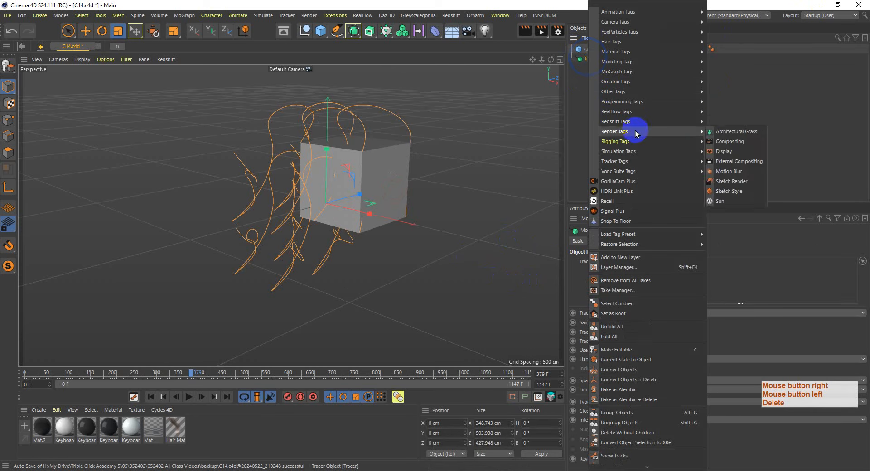
mouse_move(643, 121)
click(725, 132)
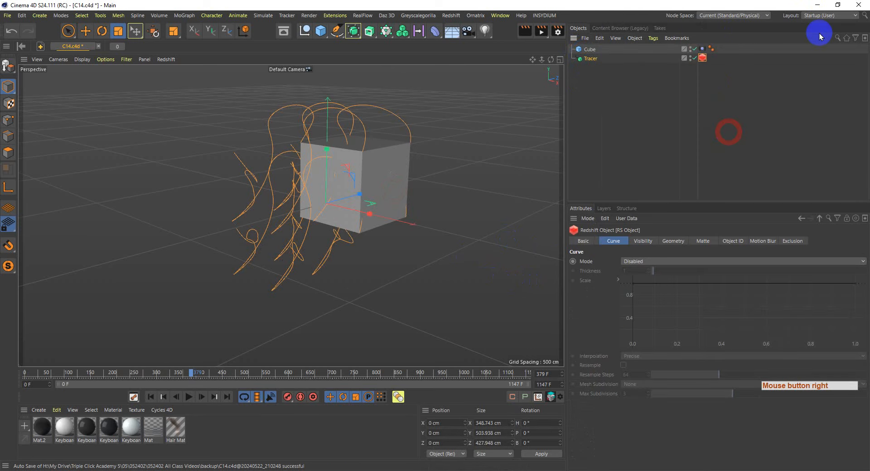
click(656, 262)
click(648, 279)
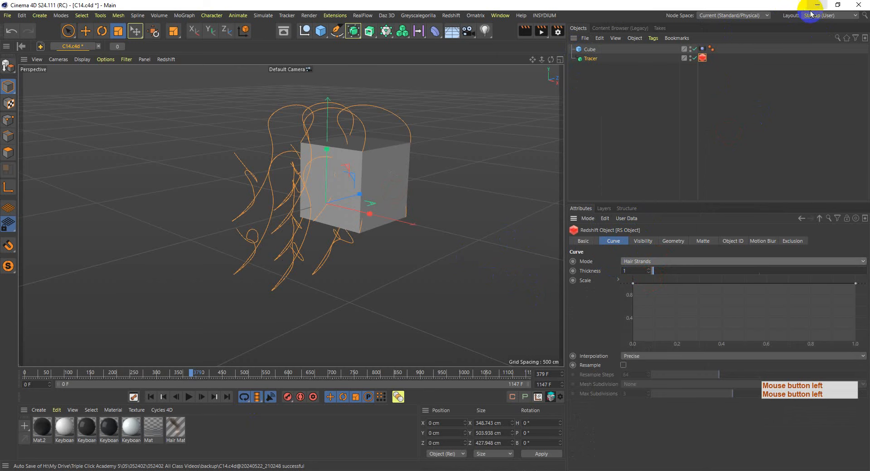
Step: Switch to the Redshift layout and start the live render preview of the traced paths
click(829, 16)
click(839, 85)
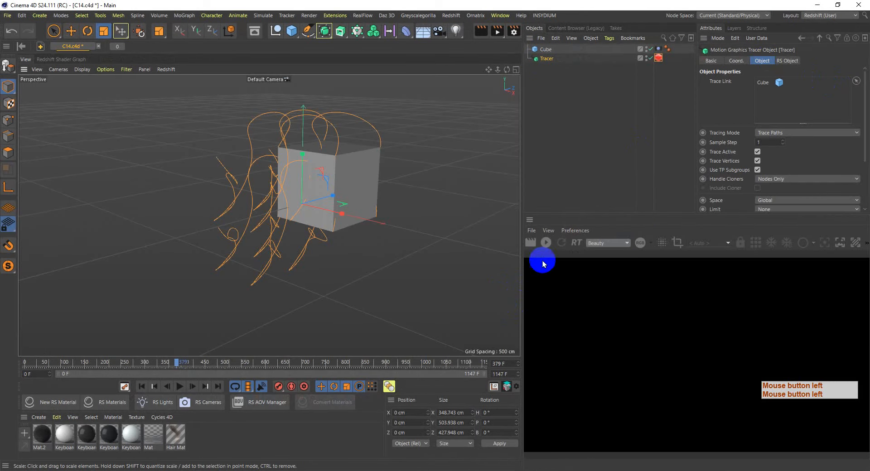
click(546, 243)
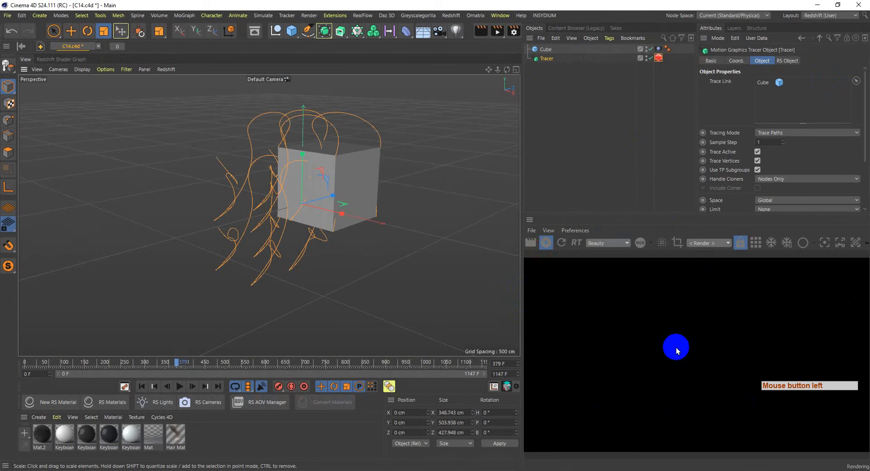
Step: Create a new RS Material and apply it to the Tracer
click(73, 407)
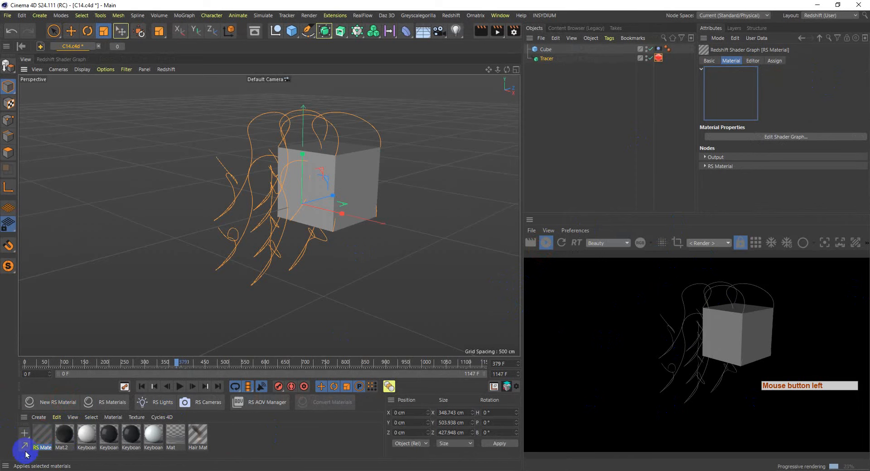
drag(43, 434, 552, 63)
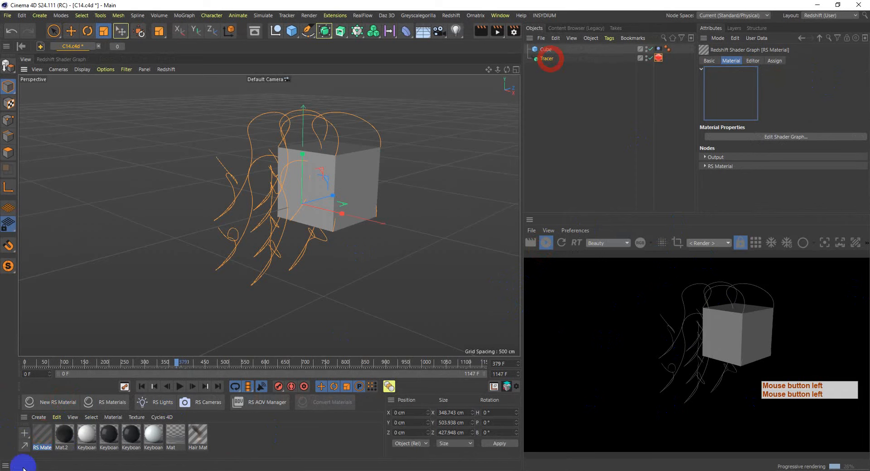
click(41, 434)
drag(41, 437, 547, 59)
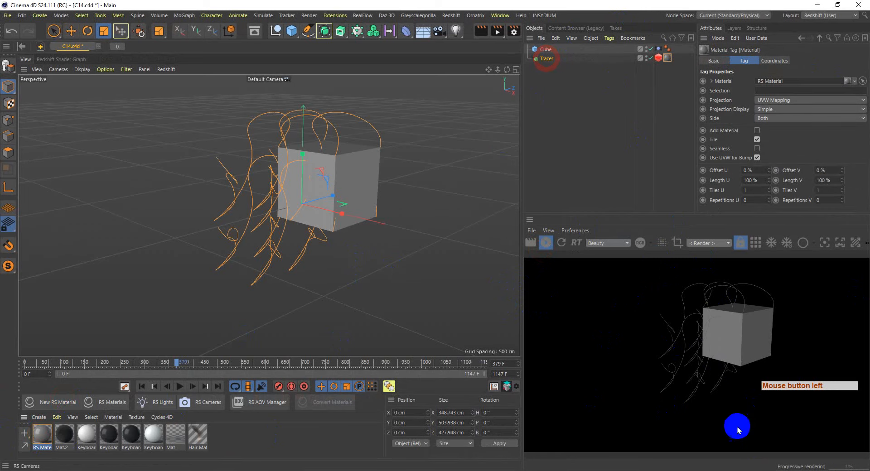
Step: Set the RS Material's emission weight to 2 and its emission colour to blue with H 201°, S 97% and V 100%
double_click(39, 436)
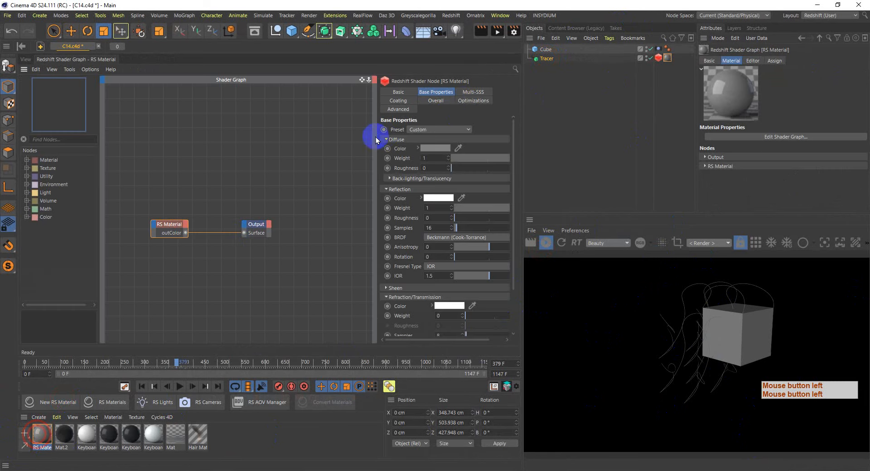
click(439, 101)
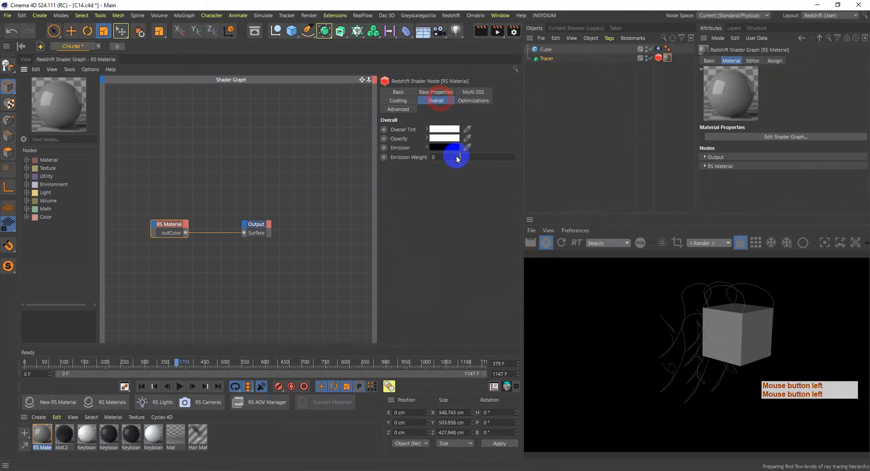
drag(463, 157, 570, 151)
click(452, 146)
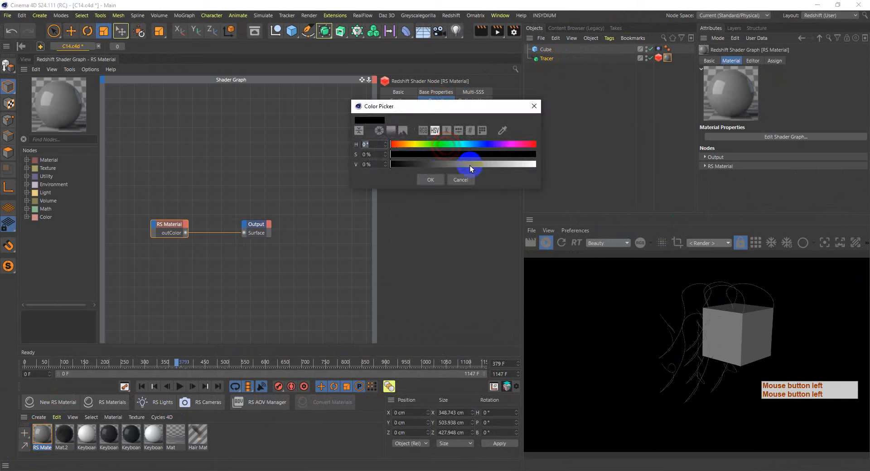
drag(466, 165, 563, 165)
click(462, 144)
click(466, 144)
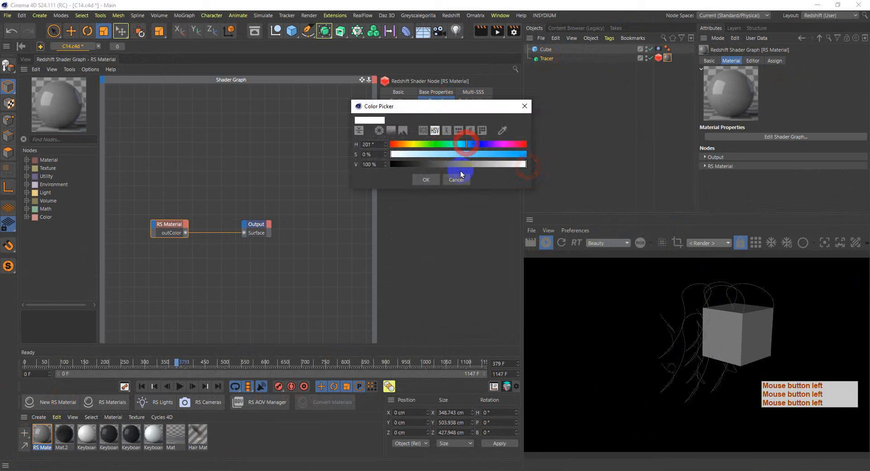
click(524, 154)
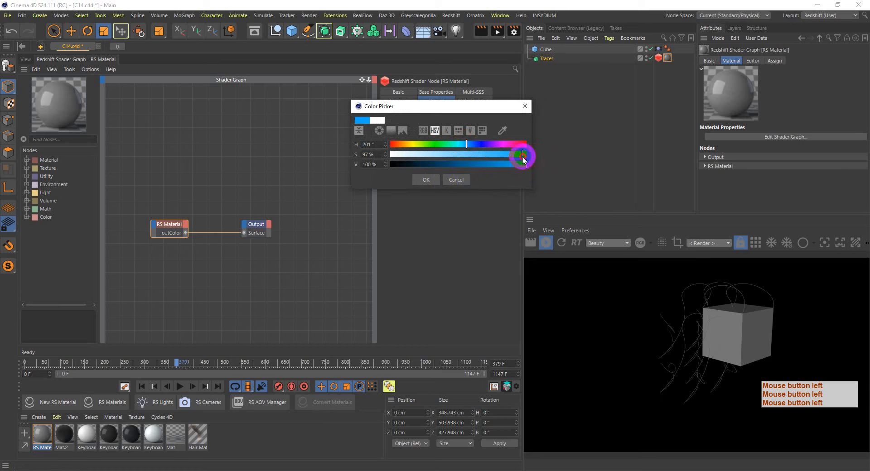
click(428, 180)
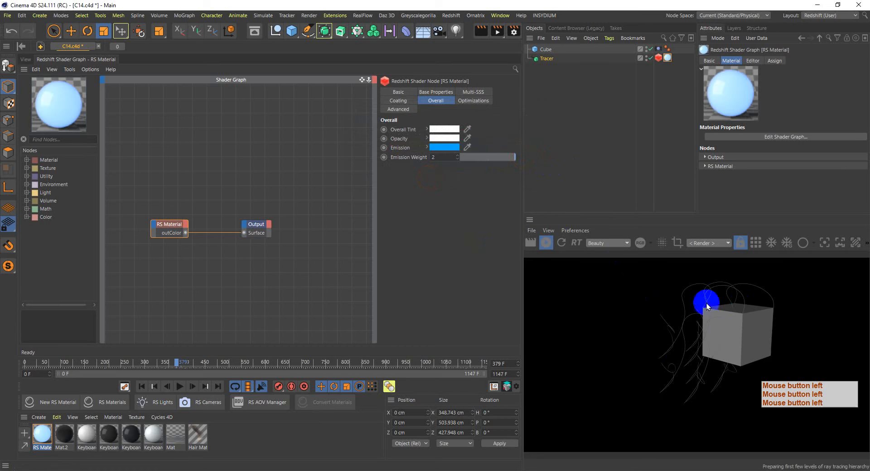
click(26, 59)
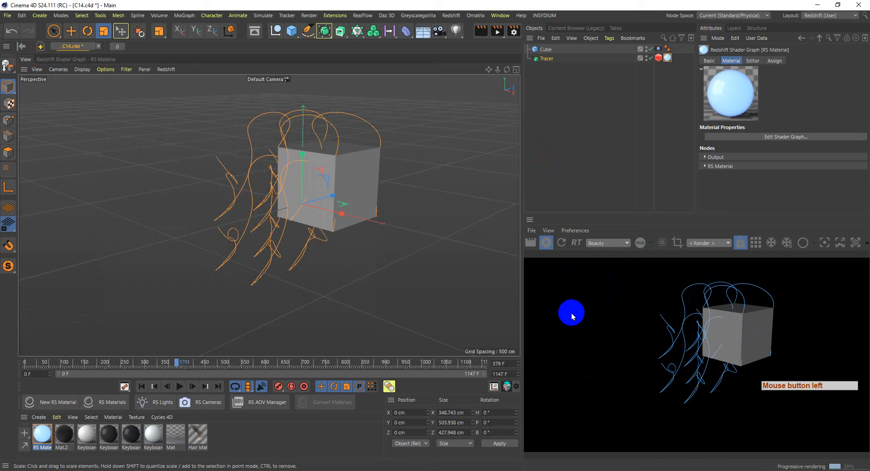
Step: Switch the project's renderer to Redshift in the render settings and add the RS Post-Effects effect
click(514, 31)
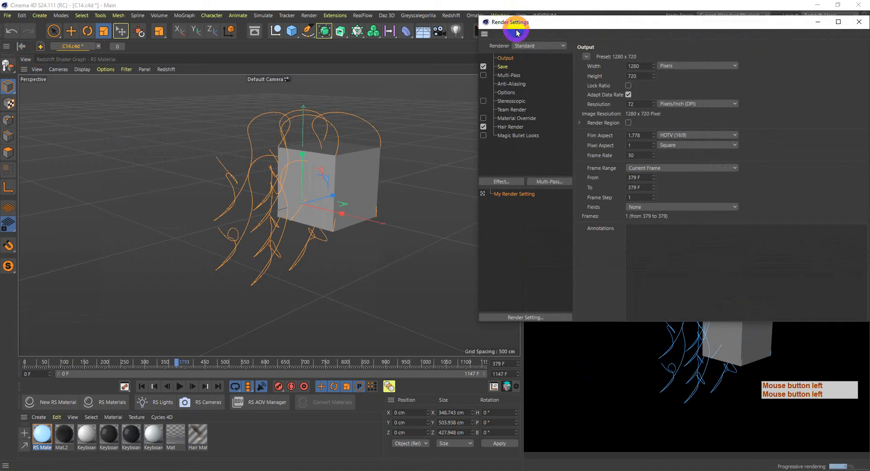
drag(603, 18, 194, 40)
click(132, 67)
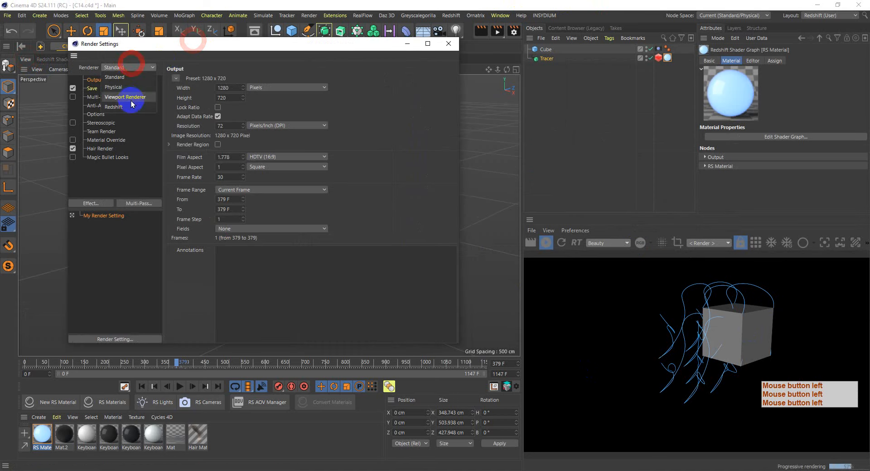
click(129, 105)
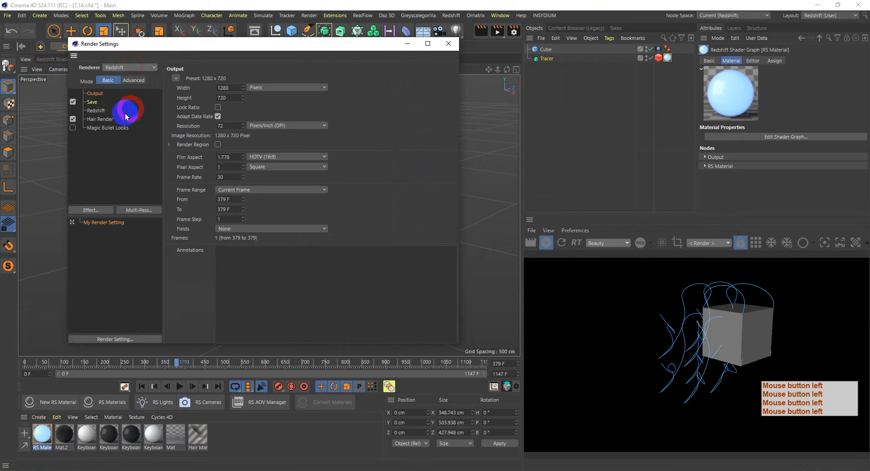
click(91, 211)
click(143, 300)
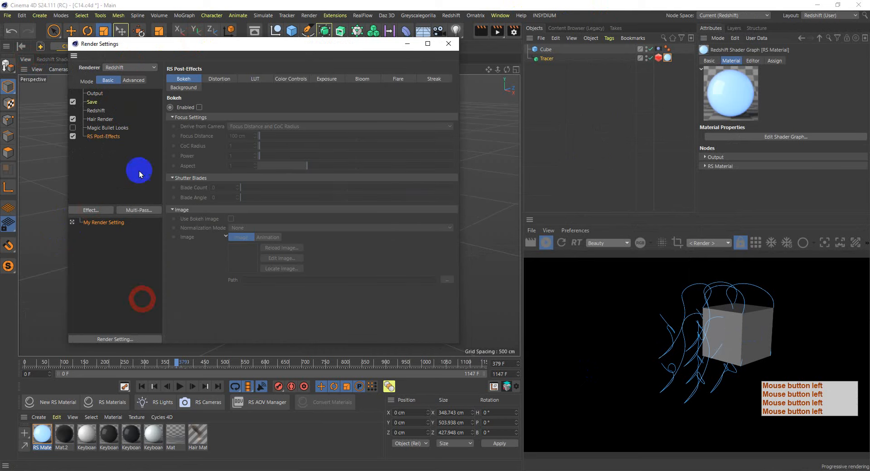
Step: Enable Bloom in the RS Post-Effects with a threshold of 1.06 and an intensity of 2.61
click(94, 136)
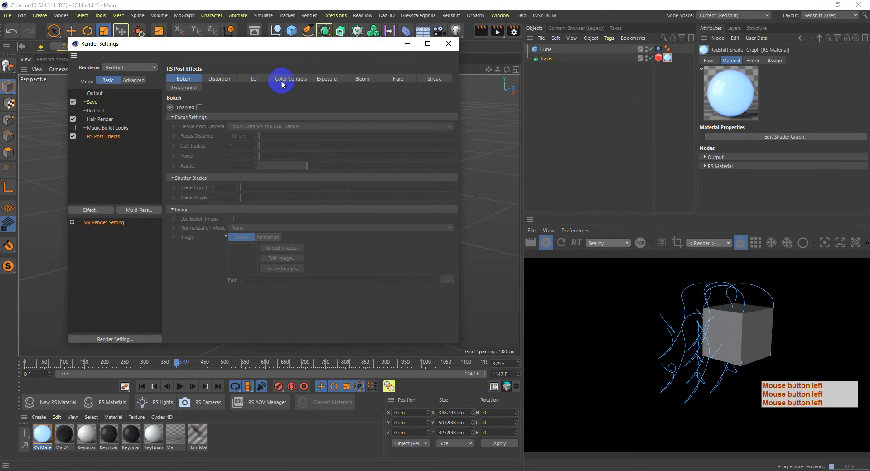
click(365, 77)
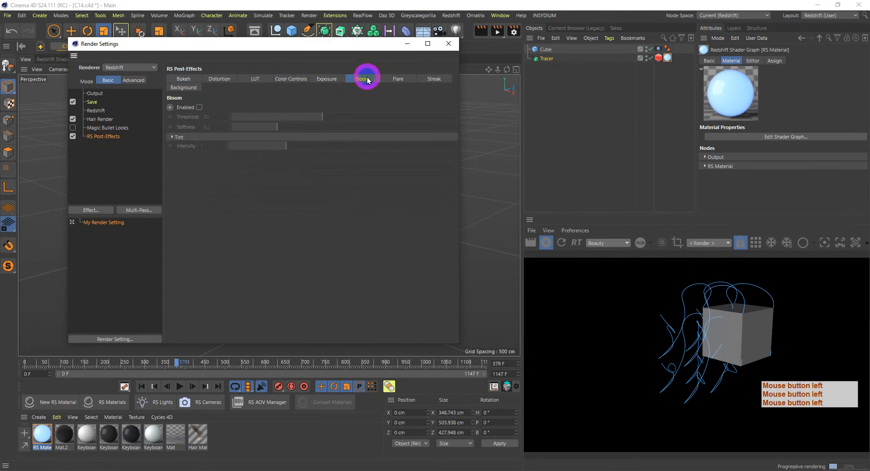
click(199, 108)
click(237, 116)
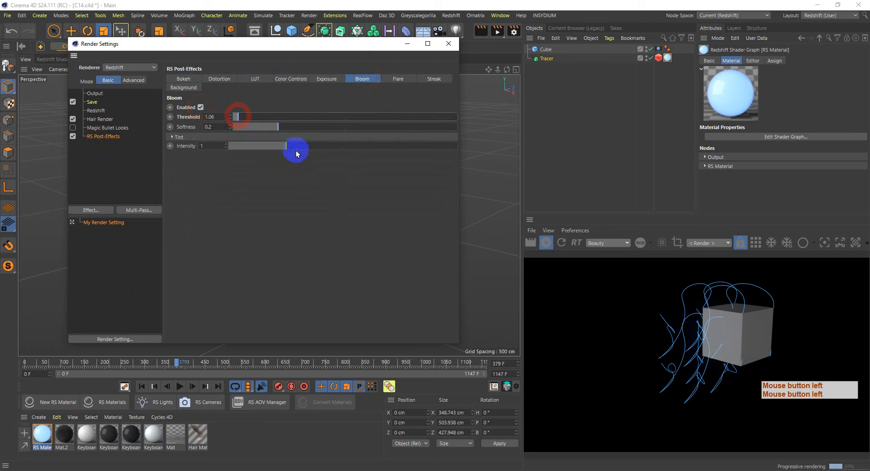
drag(298, 145, 380, 149)
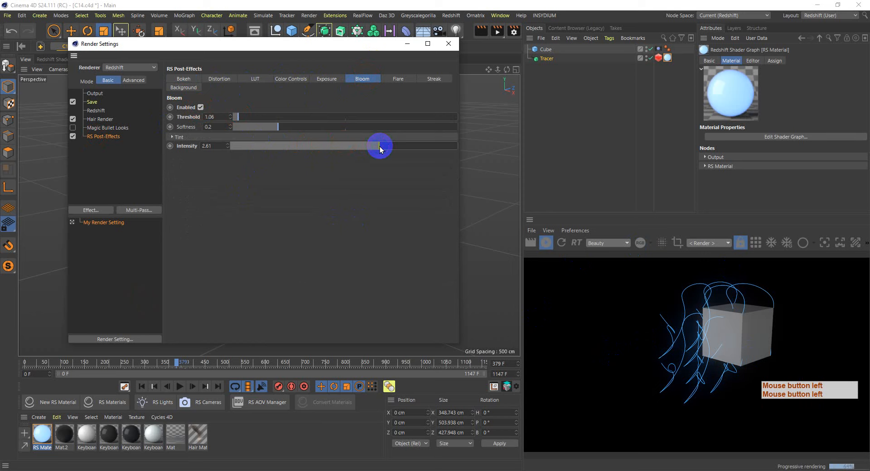
click(449, 43)
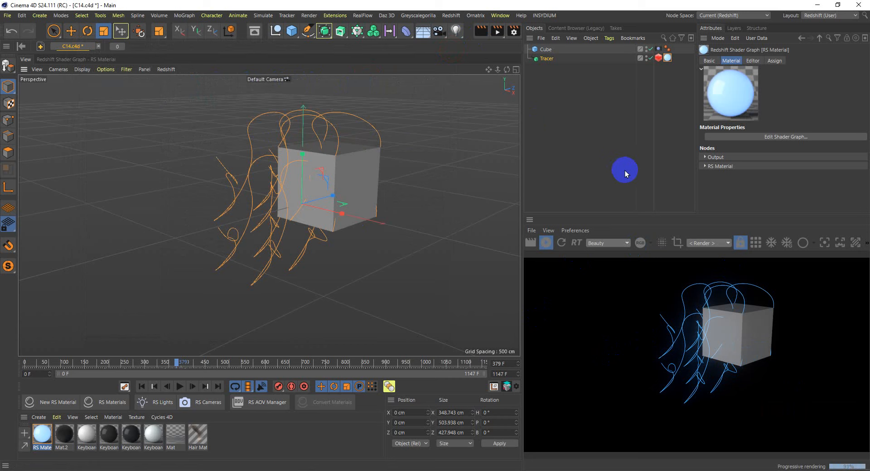
Step: Stop the Redshift live render and return the timeline to frame 0
click(546, 243)
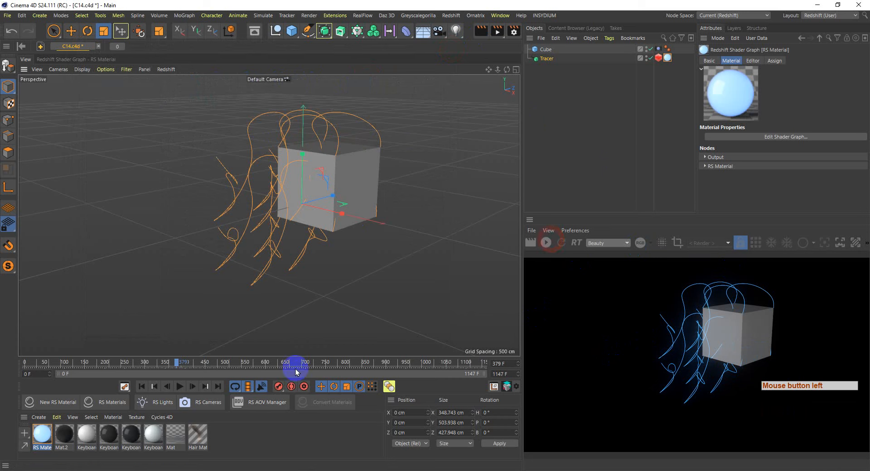
click(142, 386)
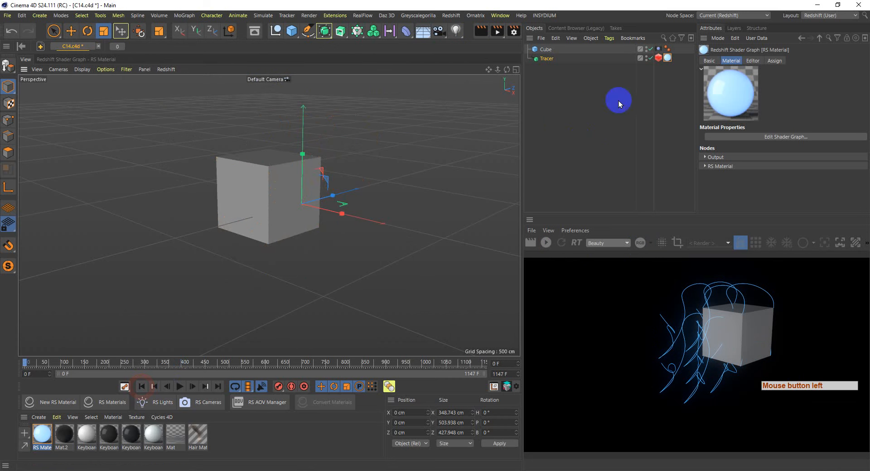
click(821, 17)
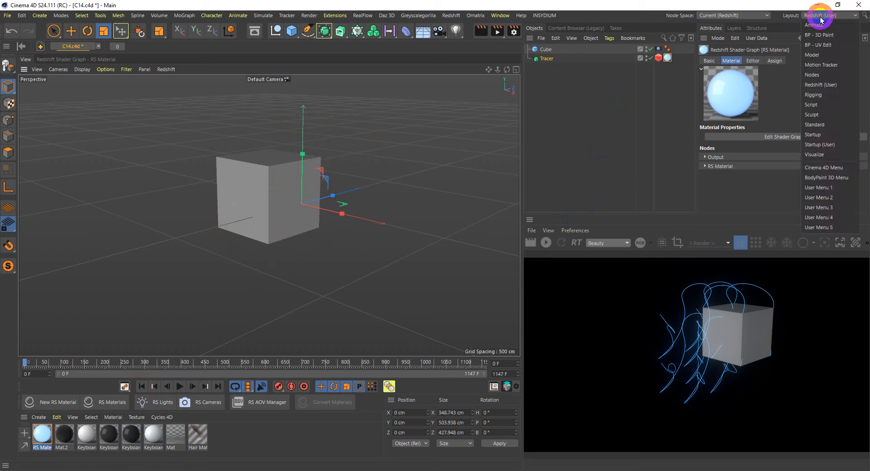
click(635, 113)
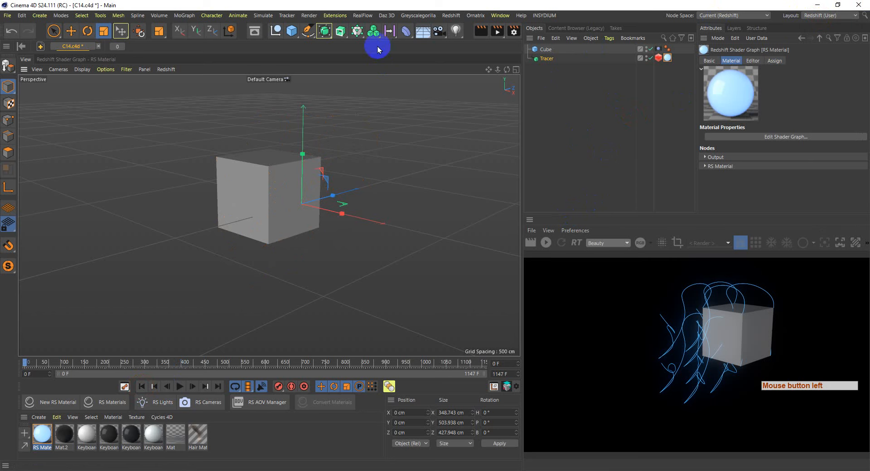
Step: Delete the Cube and the Tracer from the scene
click(356, 32)
drag(356, 32, 585, 157)
drag(573, 99, 498, 5)
key(Delete)
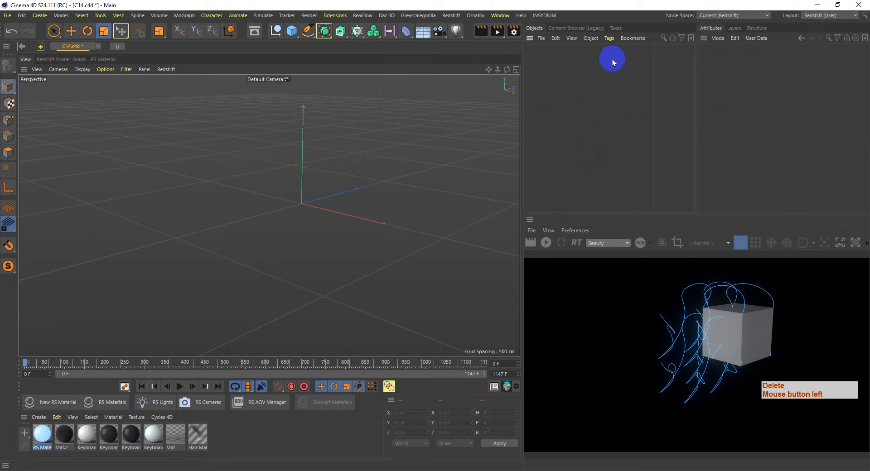
Step: Switch the workspace layout to Standard
click(801, 14)
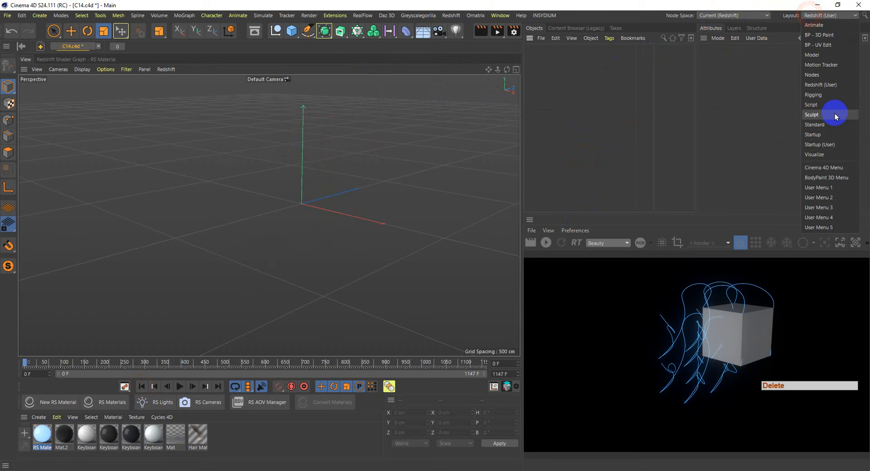
click(832, 127)
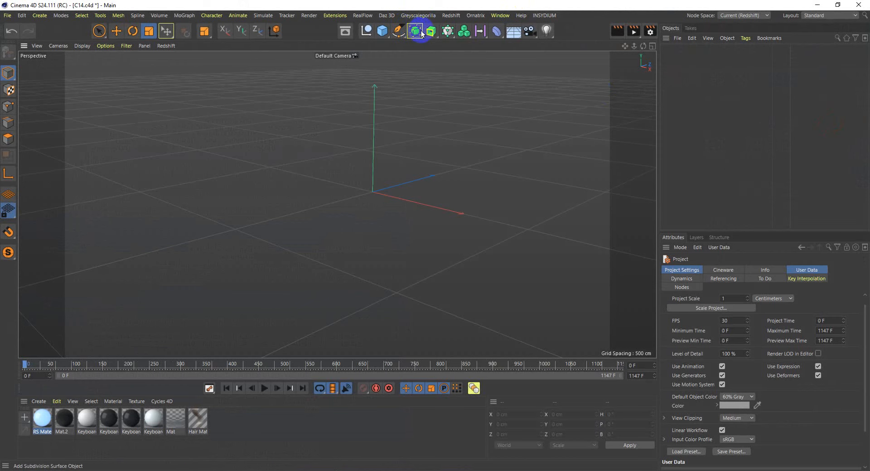
drag(447, 37, 564, 4)
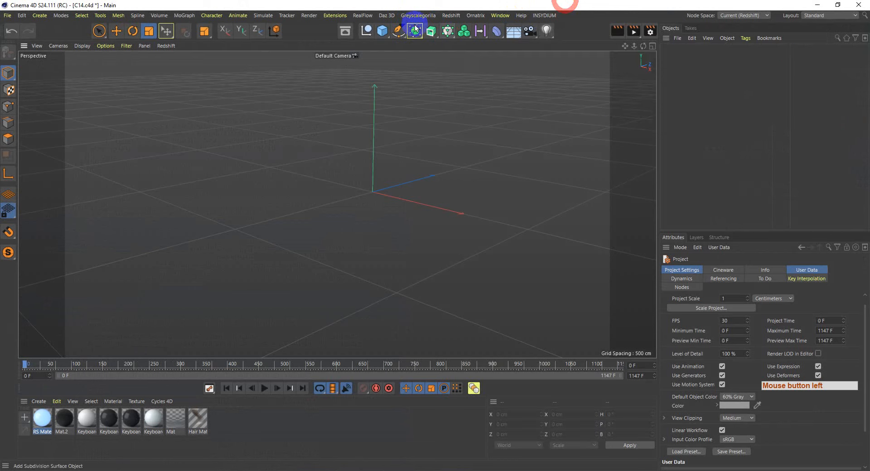
Step: Add a cube to the empty scene and set its X, Y and Z segments to 3 each
click(382, 33)
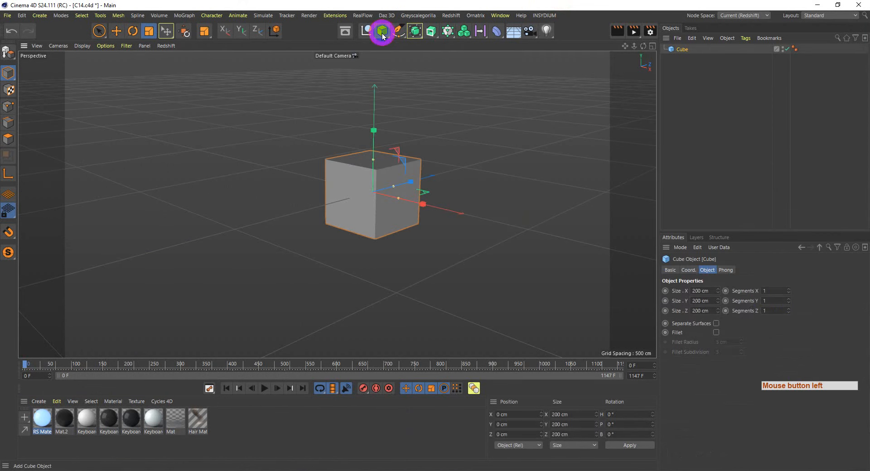
click(770, 290)
text(3)
key(Tab)
text(3)
key(Tab)
text(3)
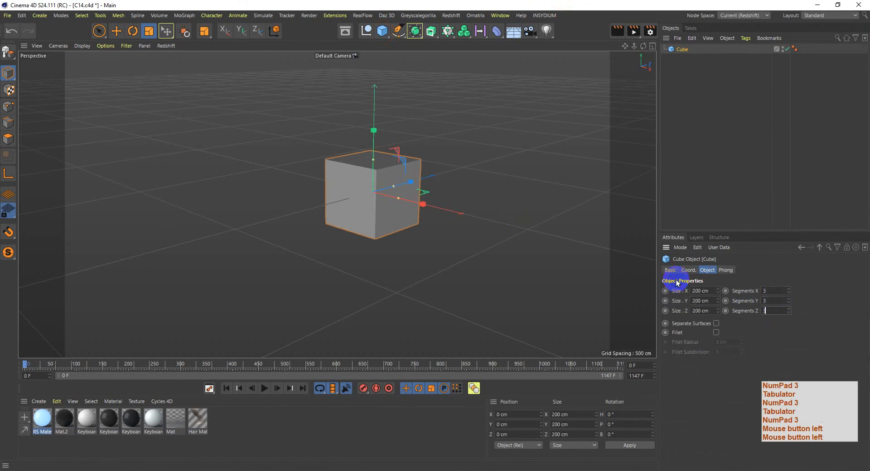
key(Return)
Step: Show the cube's segment lines in the perspective view using Gouraud Shading (Lines)
key(n)
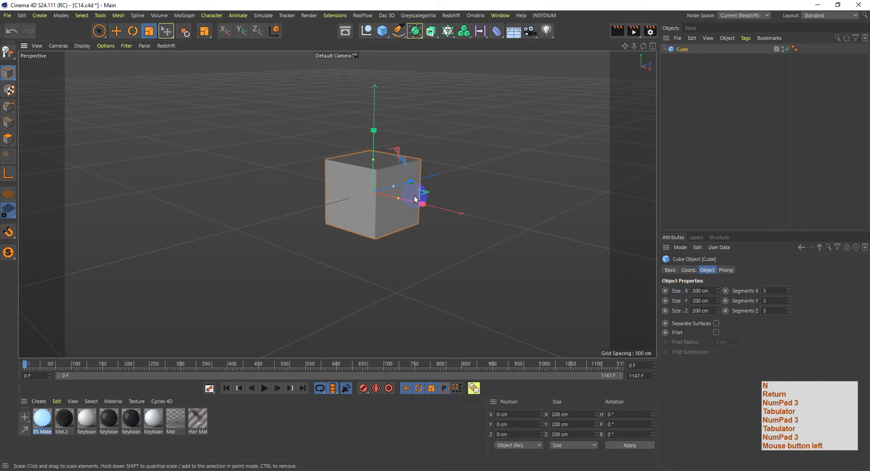
key(b)
scroll(424, 210, up, 2)
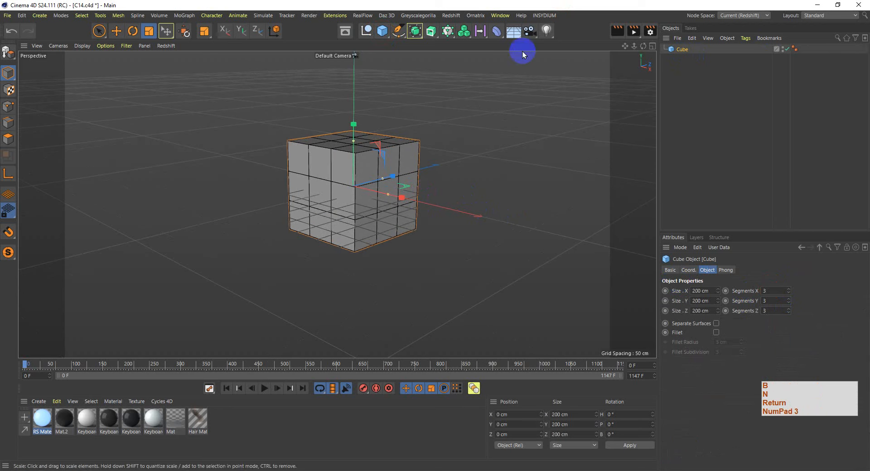
Step: Add a MoExtrude deformer as a child of the cube and inspect the extruded faces
shift+drag(416, 32, 455, 3)
shift+drag(447, 32, 547, 88)
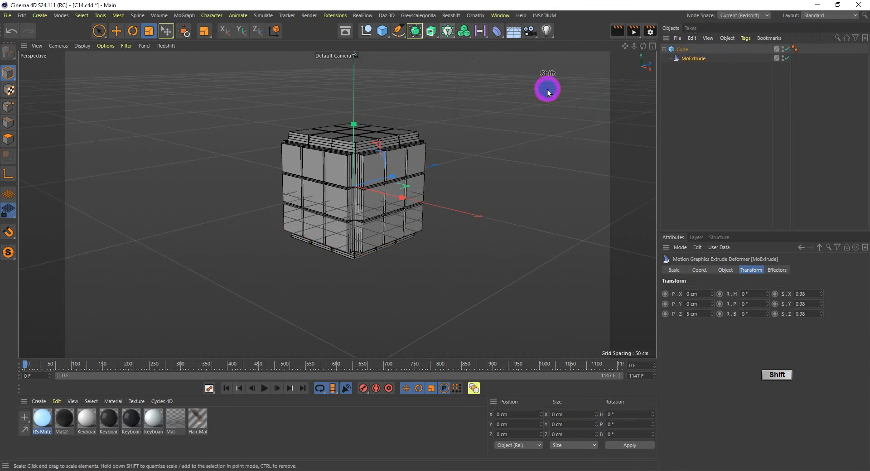
alt+drag(459, 196, 398, 194)
alt+right_drag(462, 148, 458, 148)
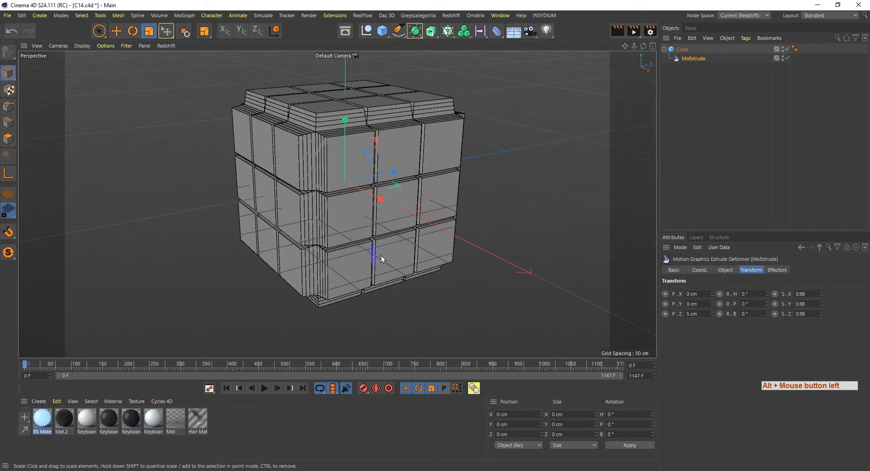
click(715, 76)
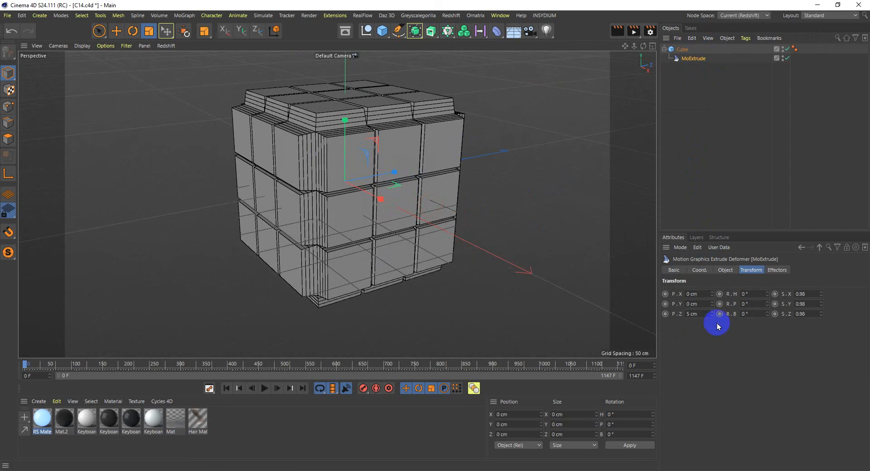
Step: Set the MoExtrude's Z position transform to 45 cm
drag(712, 314, 712, 315)
scroll(299, 178, down, 5)
click(738, 302)
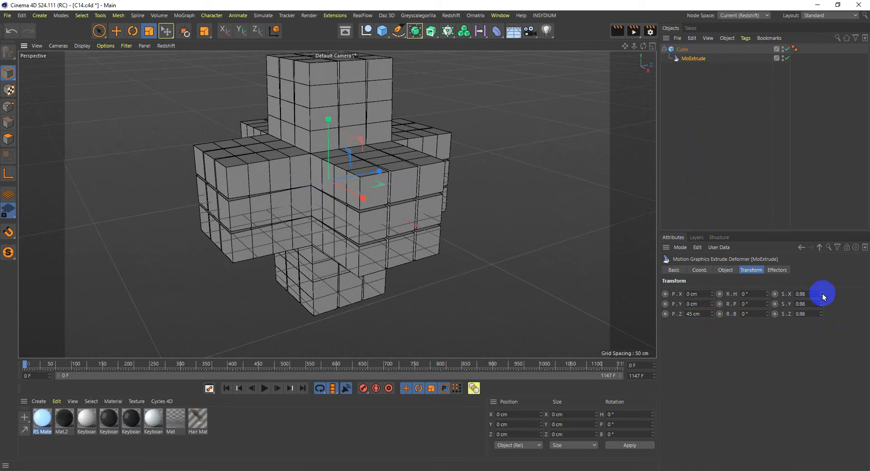
Step: Taper the MoExtrude by setting its transform scale to 0.63 in X, 0.61 in Y and 0.44 in Z
drag(822, 295, 822, 312)
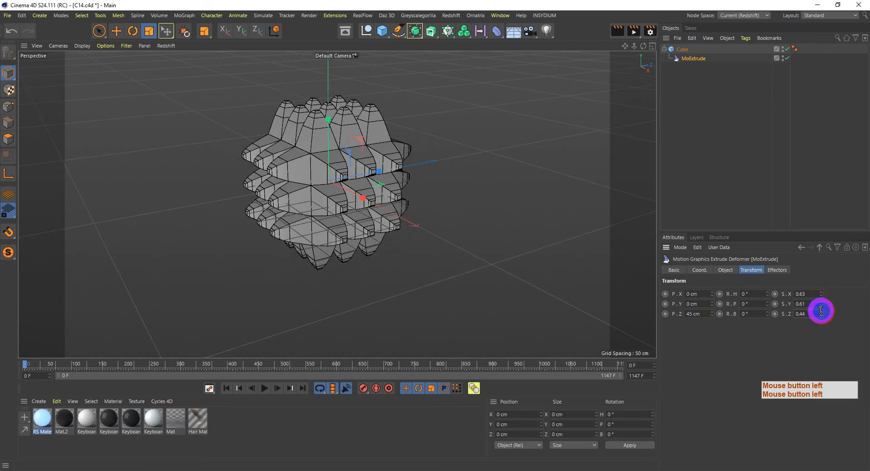
alt+drag(394, 230, 344, 229)
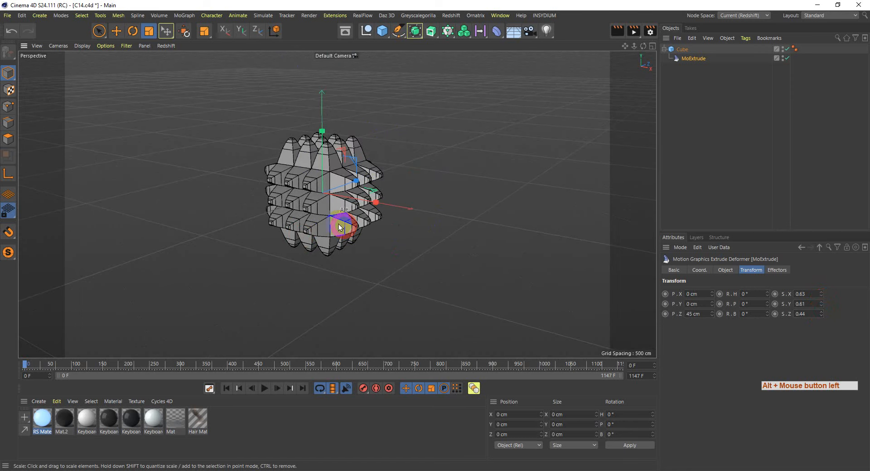
alt+drag(384, 166, 405, 160)
Step: Add a Plain effector to the MoExtrude, set its Y position offset to 0 cm and raise its Z position offset to lengthen the extrusions
click(699, 61)
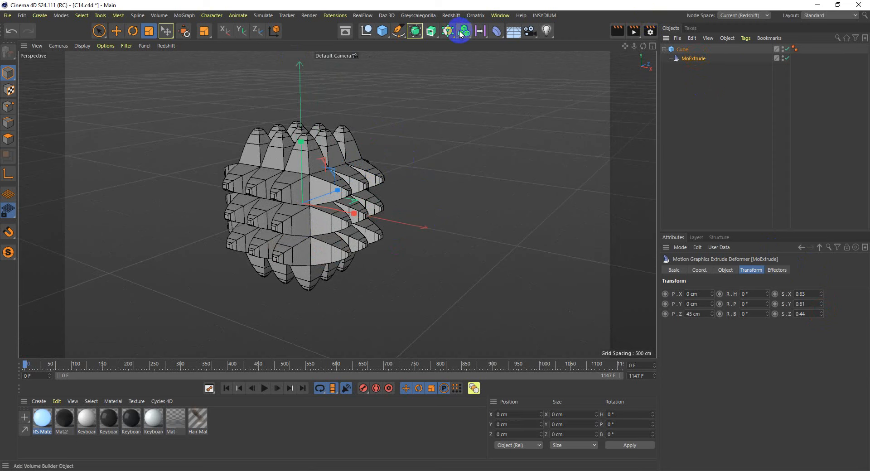
drag(445, 34, 620, 43)
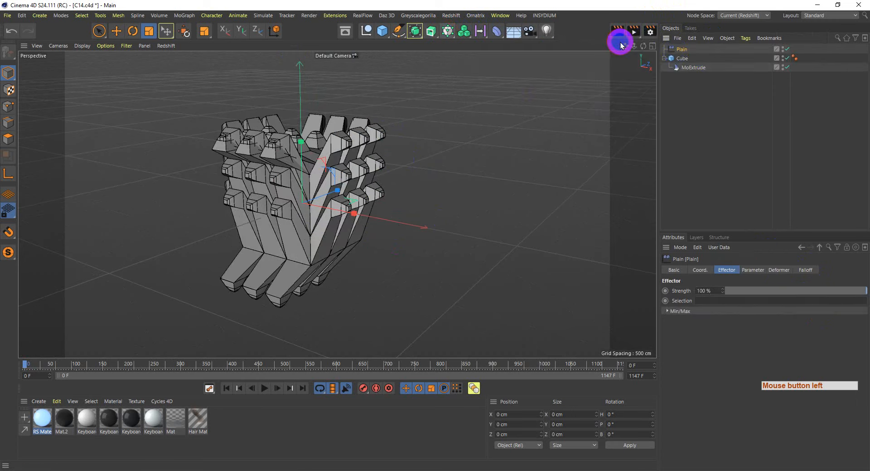
click(754, 272)
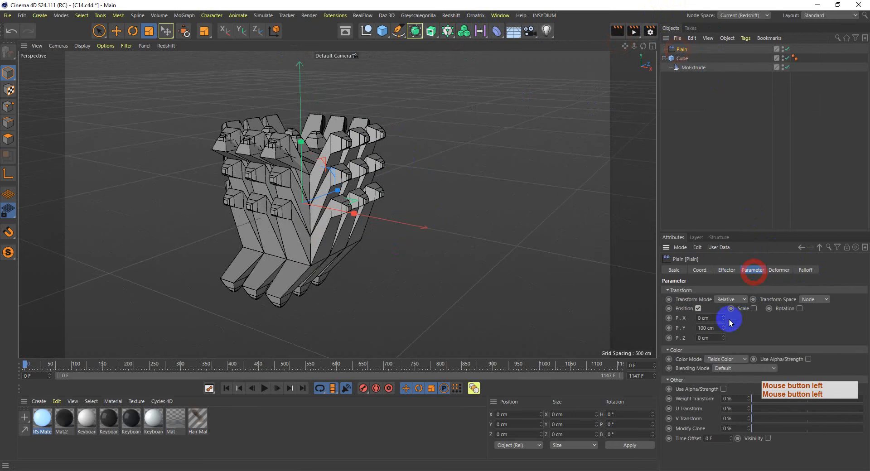
click(711, 328)
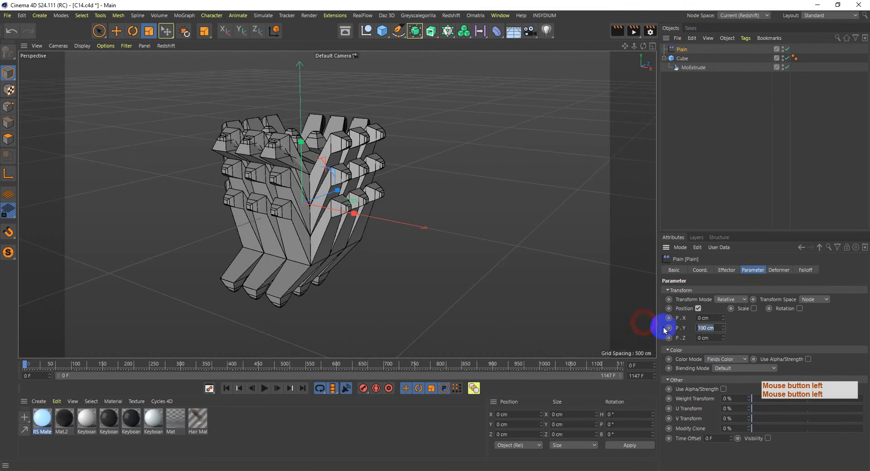
text(0)
key(Return)
click(724, 340)
drag(723, 340, 724, 338)
Step: Add a Spherical Field to the Plain effector's falloff and activate the Scale tool
click(803, 271)
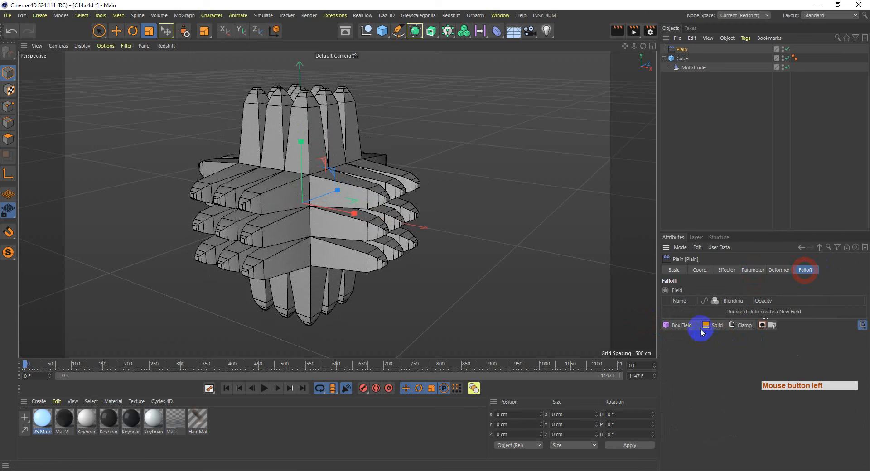
click(686, 323)
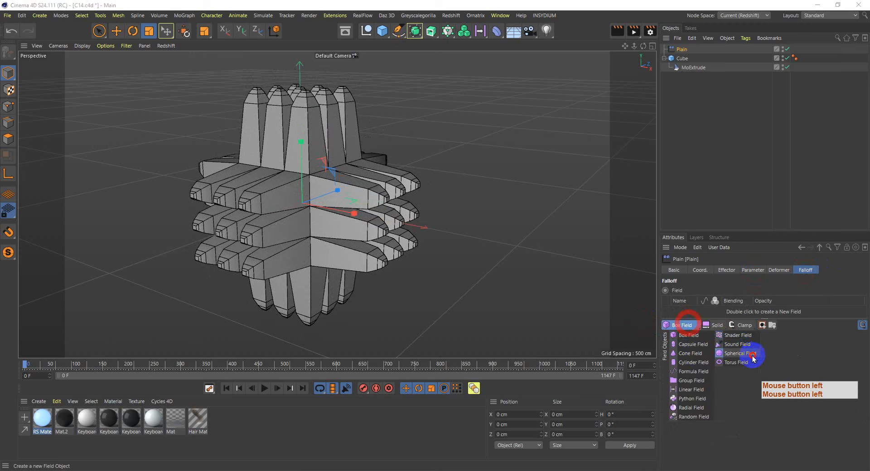
click(752, 356)
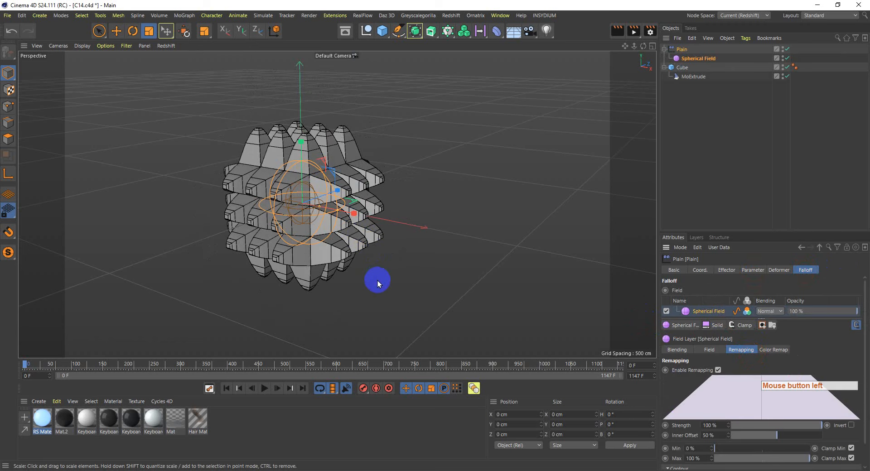
click(360, 268)
key(t)
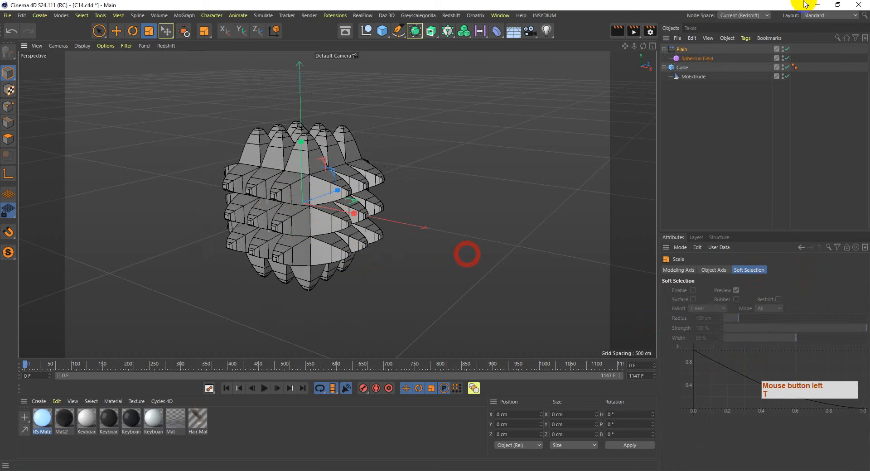
Step: Enlarge the Plain effector's Spherical Field to about 249 cm and move it along X until it clears the cube's negative X side
click(699, 59)
drag(334, 299, 435, 237)
key(e)
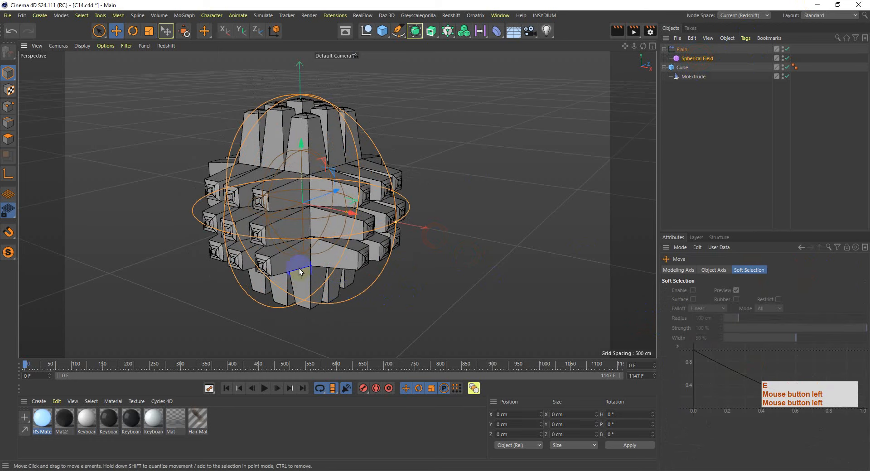
drag(335, 212, 160, 206)
click(726, 127)
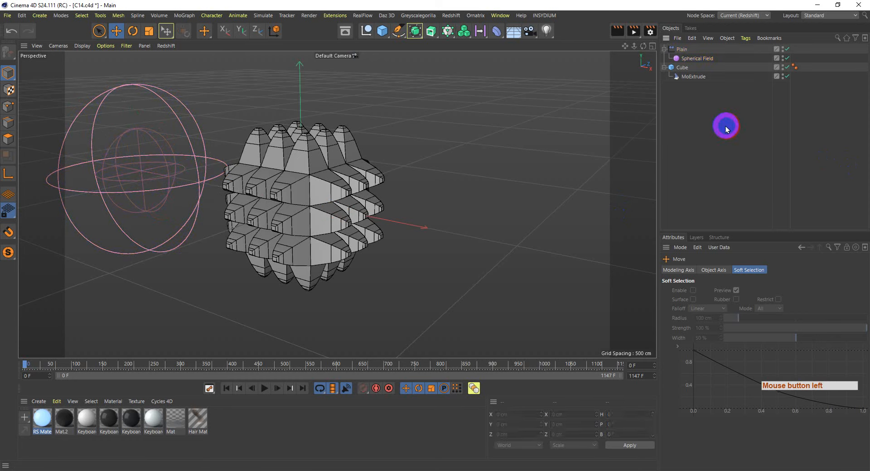
drag(725, 126, 662, 45)
key(Delete)
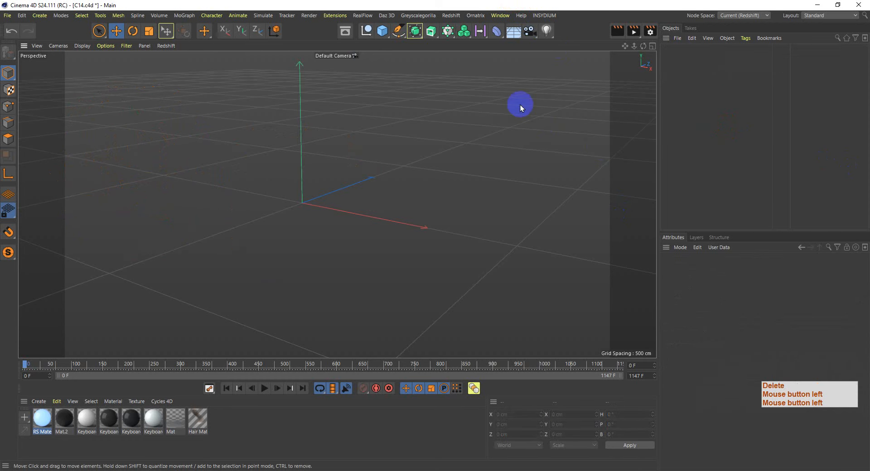
key(ctrl+z)
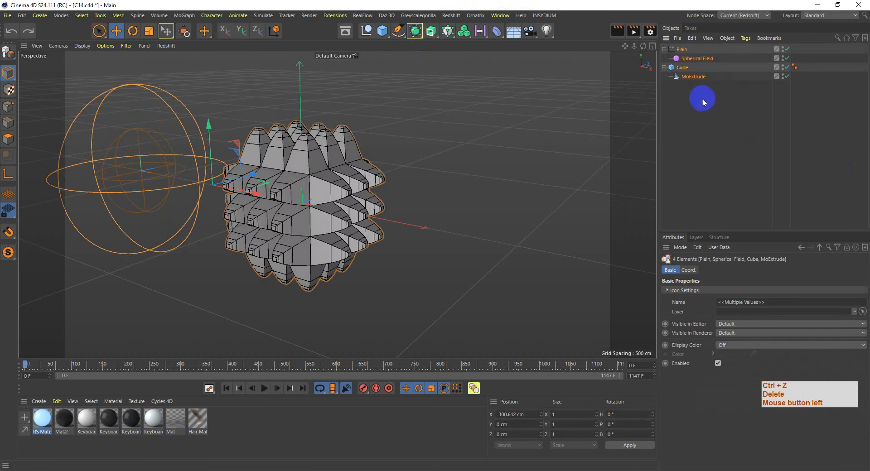
Step: Replace the cube's MoExtrude with a PolyFX object added as the cube's child
click(701, 96)
click(697, 78)
key(Delete)
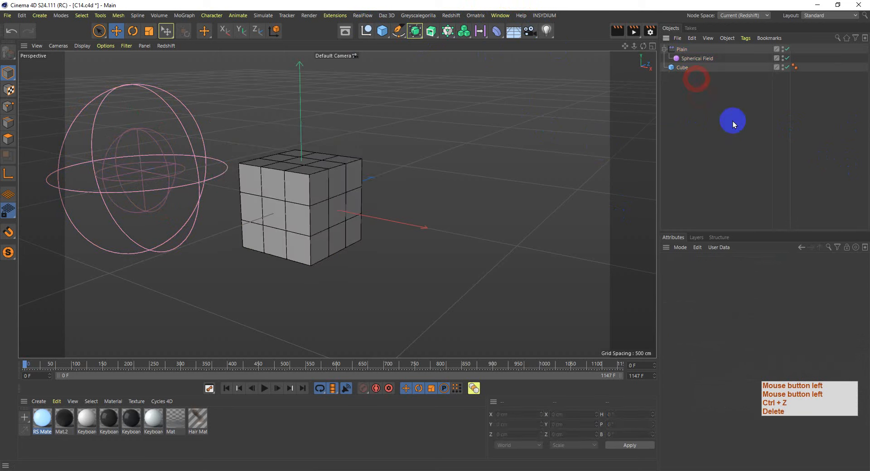
click(679, 72)
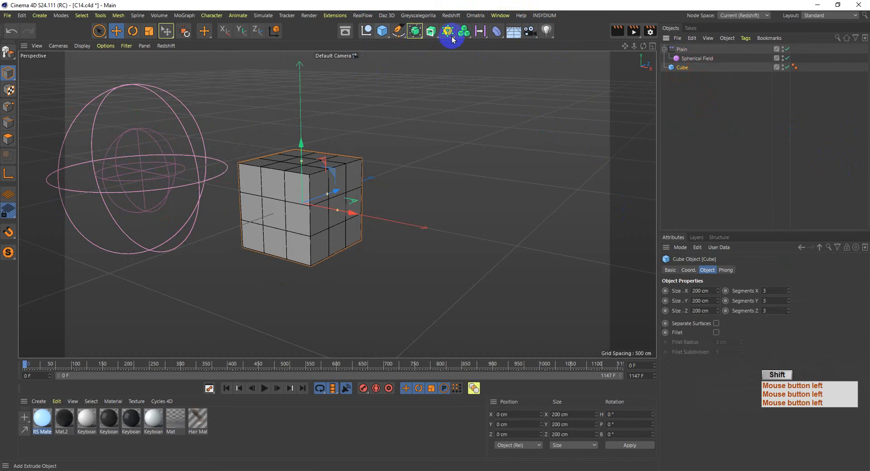
shift+click(496, 37)
click(481, 3)
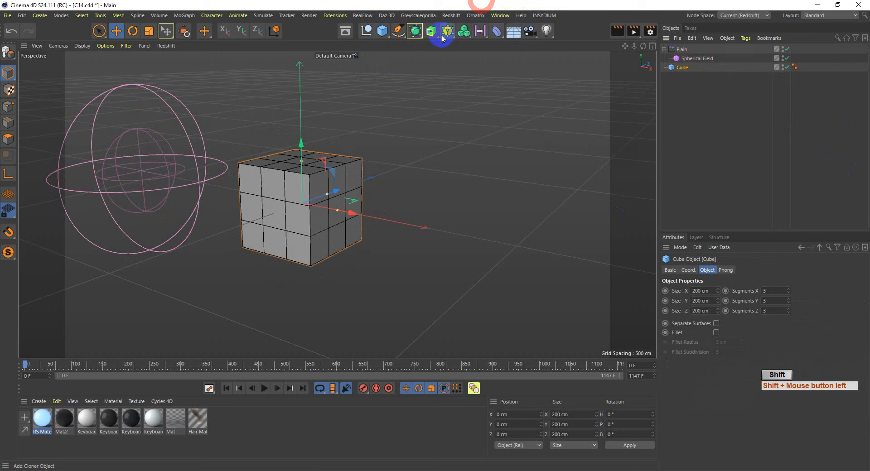
shift+click(444, 32)
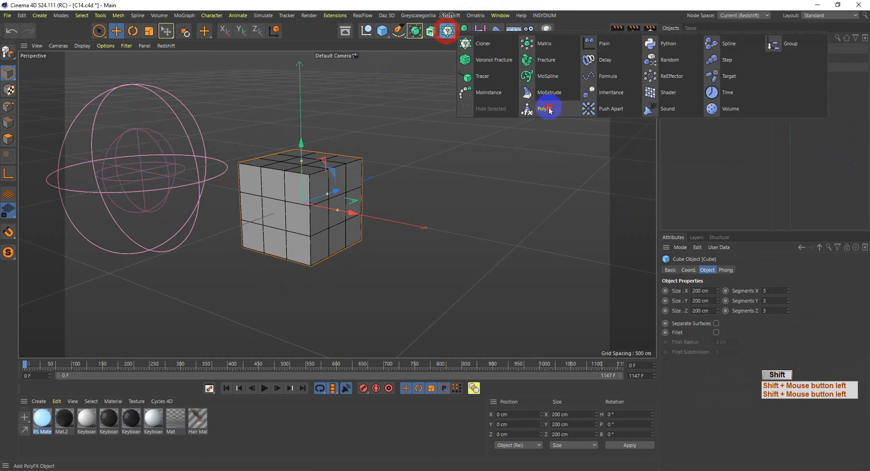
shift+click(549, 107)
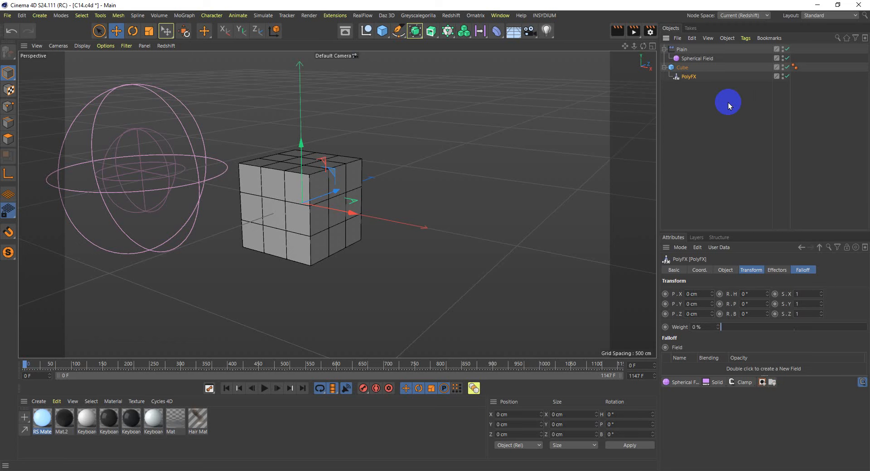
Step: Assign the Plain effector to the PolyFX and move the Spherical Field along X to about -789 cm
click(690, 78)
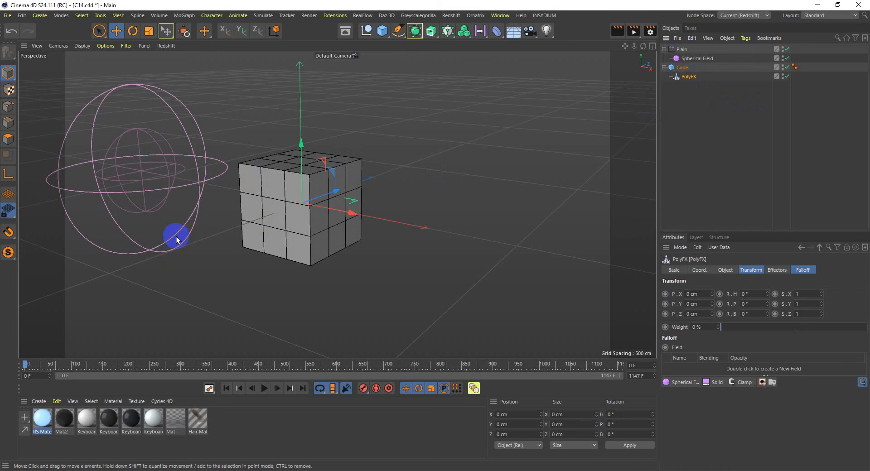
scroll(252, 196, up, 4)
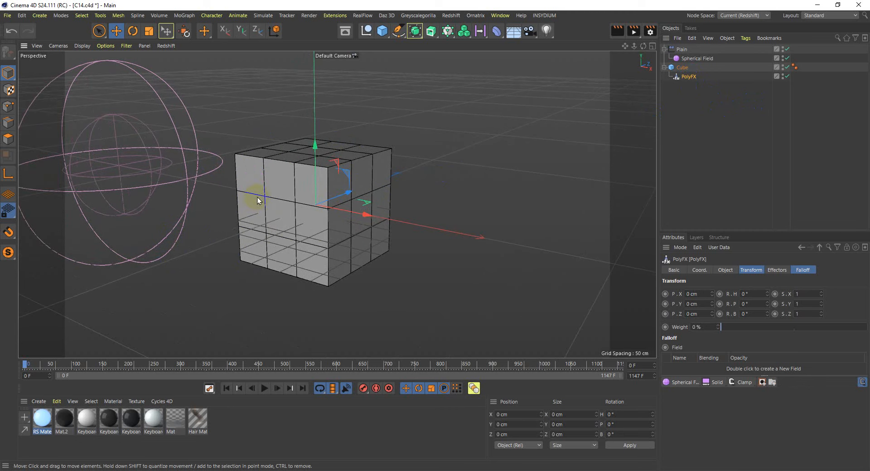
click(688, 77)
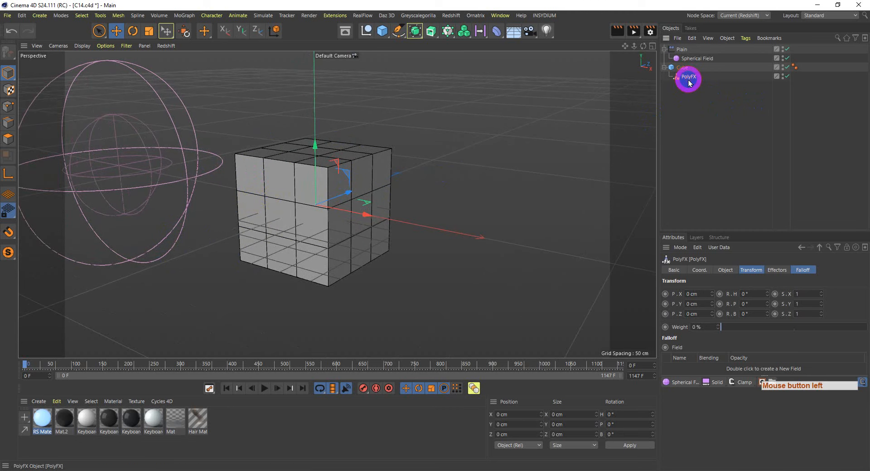
click(777, 271)
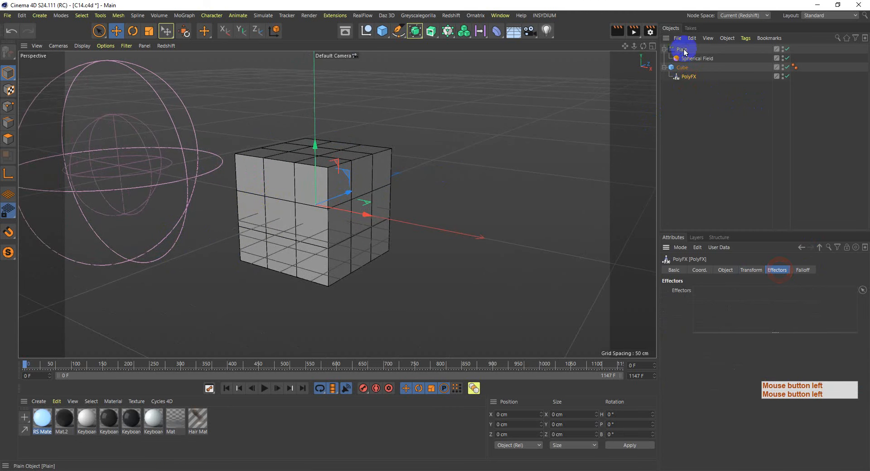
drag(684, 51, 742, 305)
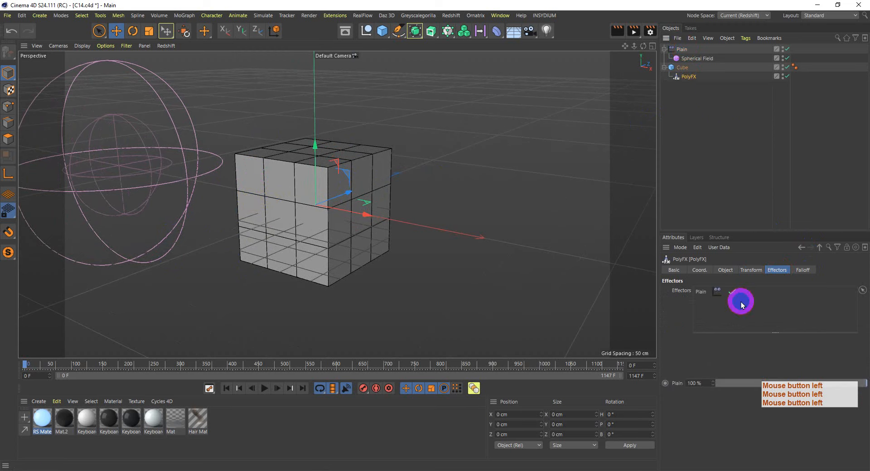
click(697, 58)
drag(140, 167, 69, 267)
Step: Enable uniform scale at -0.57 on the Plain effector and sweep its Spherical Field across the cube to about X 356 cm
click(677, 50)
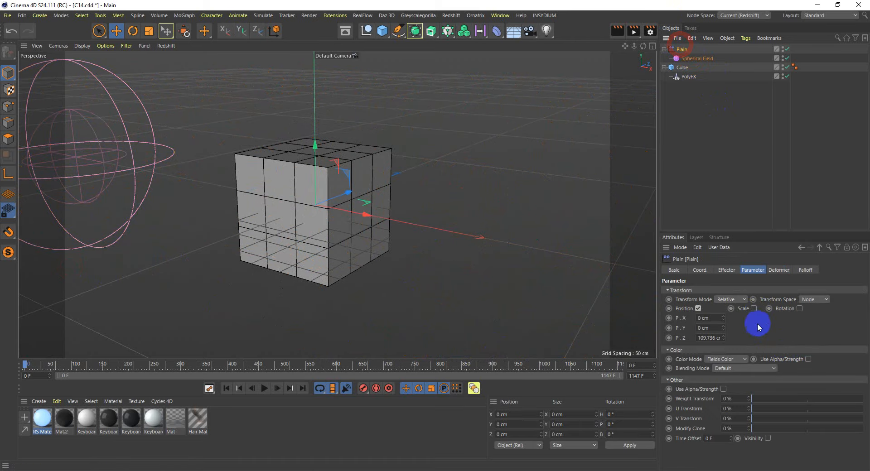
click(754, 309)
click(776, 348)
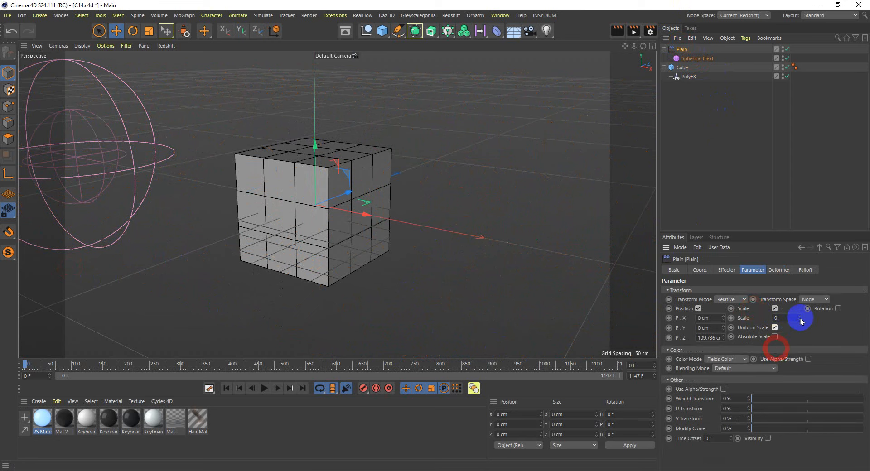
click(800, 320)
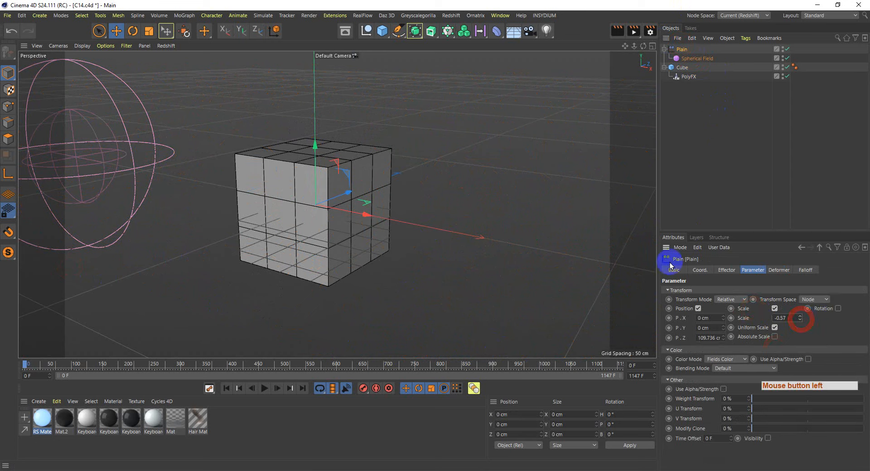
click(705, 59)
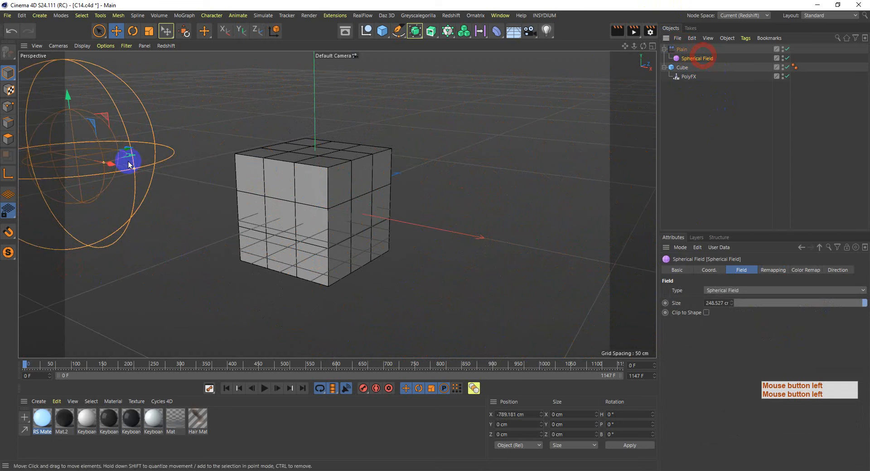
drag(111, 162, 435, 236)
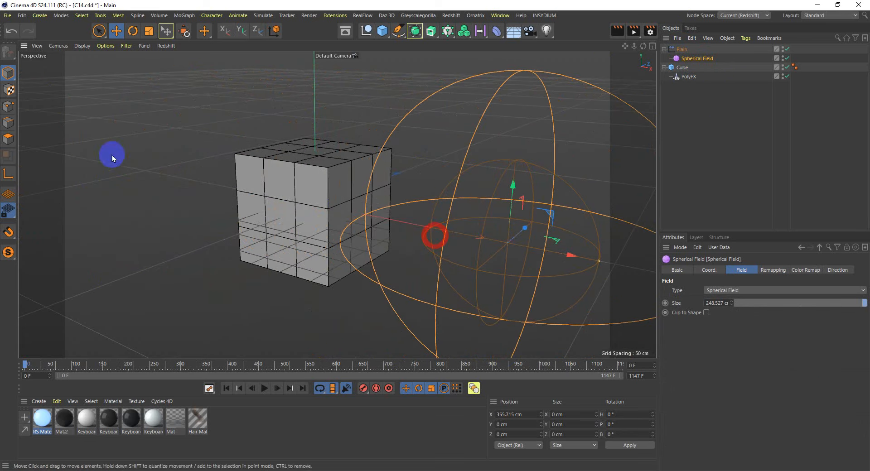
Step: Set the Plain effector to 0 cm Z position and 77° heading rotation, sweeping its Spherical Field back across the cube to about X -450 cm
click(682, 49)
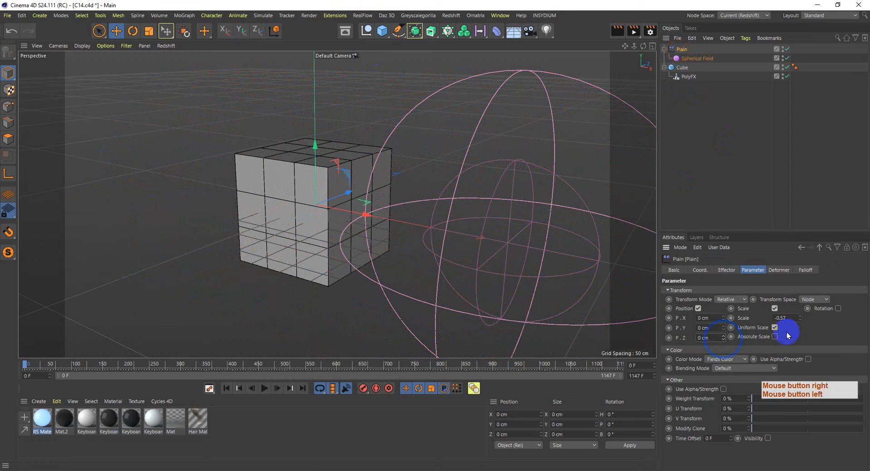
click(838, 308)
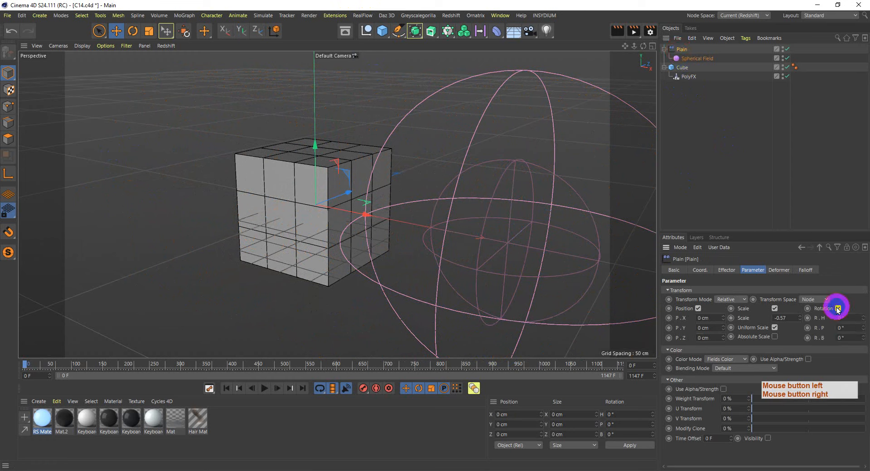
drag(863, 317, 866, 314)
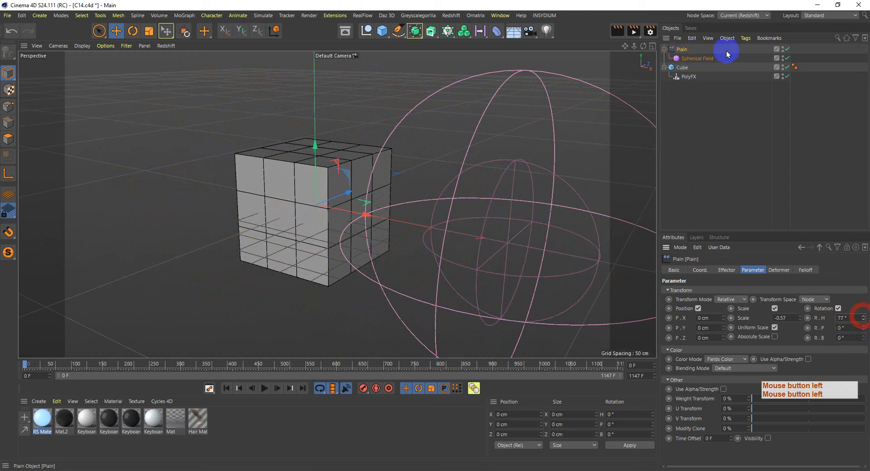
click(689, 58)
drag(573, 254, 184, 258)
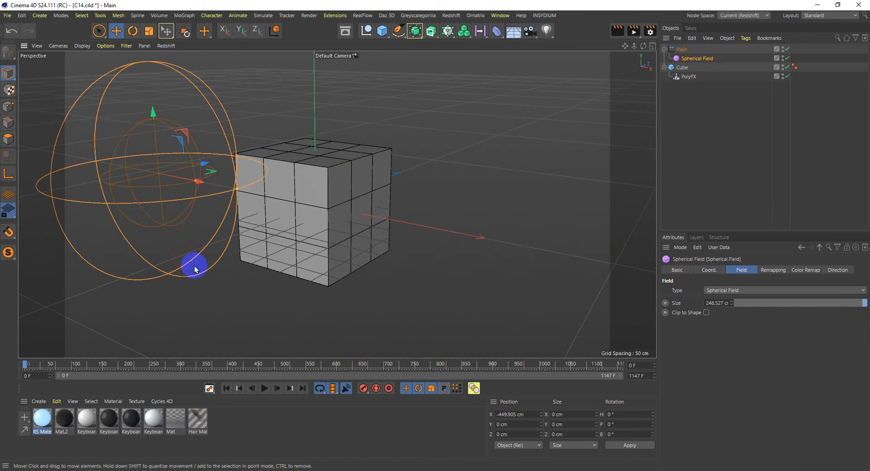
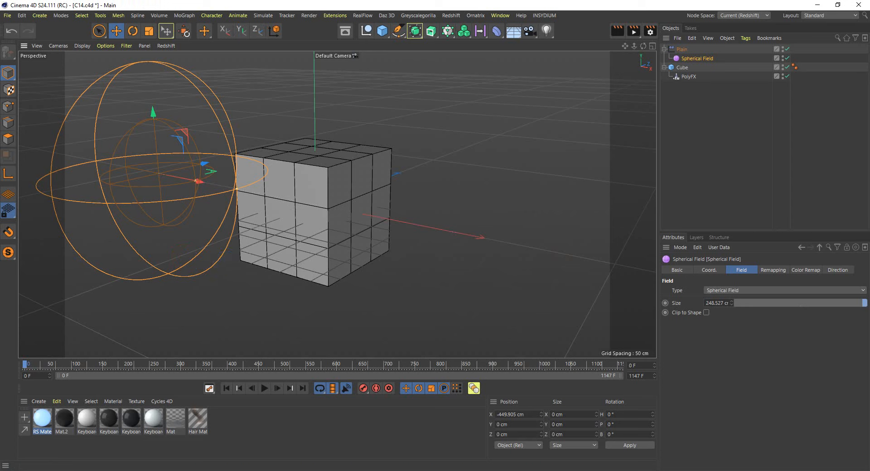
Step: Wrap the cube in a Subdivision Surface and sweep the Spherical Field through it and back to about X -452 cm
click(679, 69)
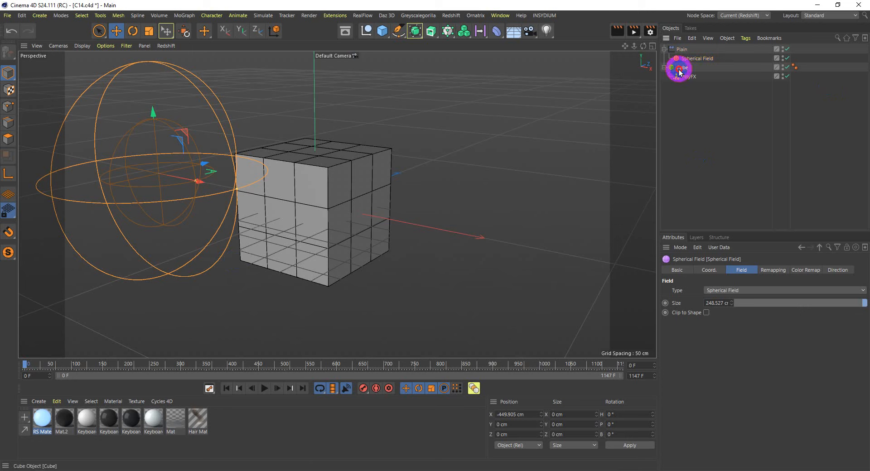
alt+click(414, 30)
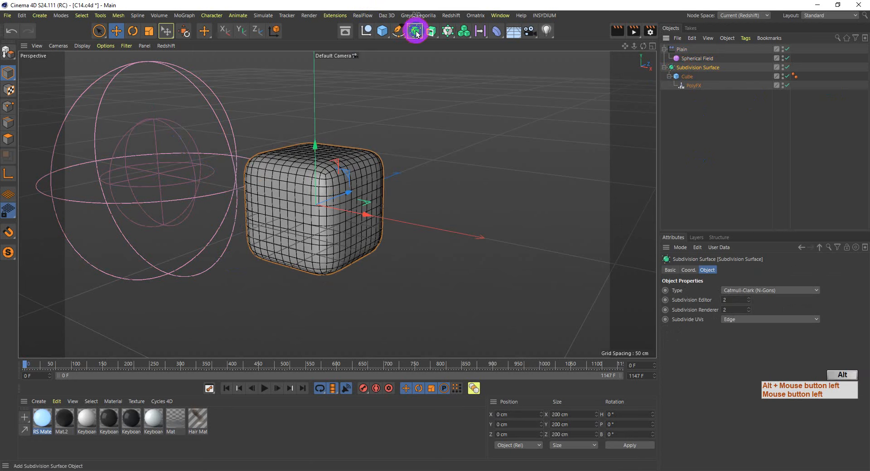
click(692, 58)
drag(204, 182, 195, 218)
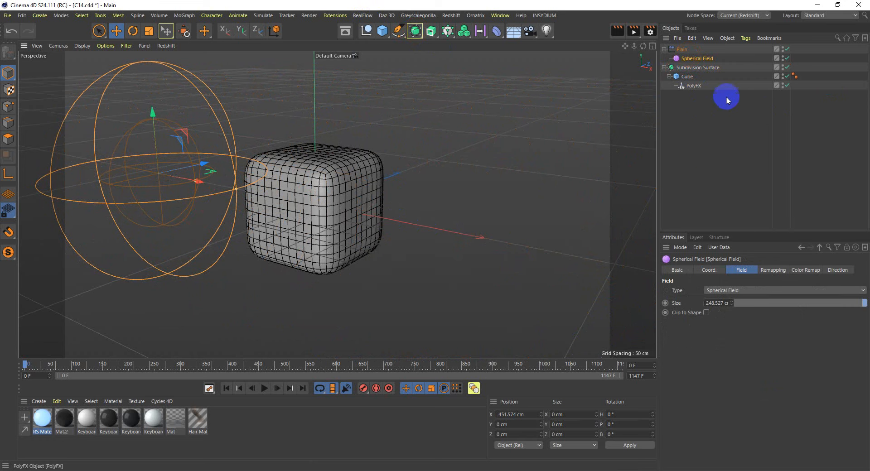
Step: Delete all objects from the scene, including the Plain effector and the Subdivision Surface hierarchy
drag(725, 151, 514, 4)
key(Delete)
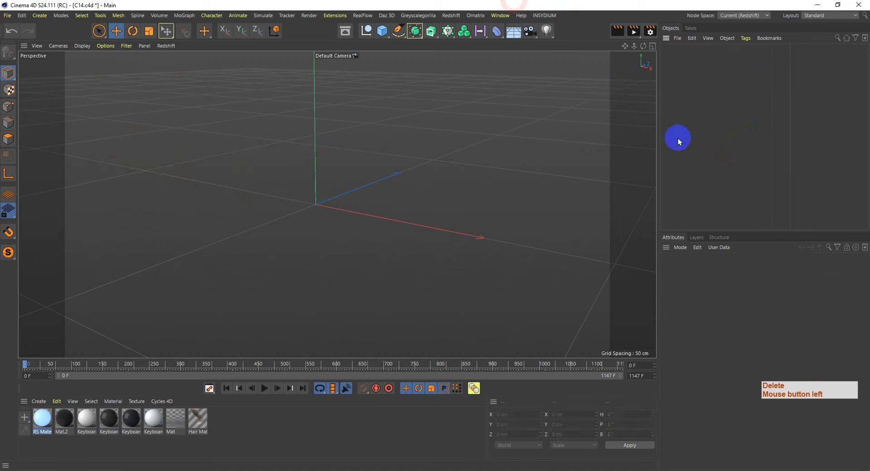
click(446, 34)
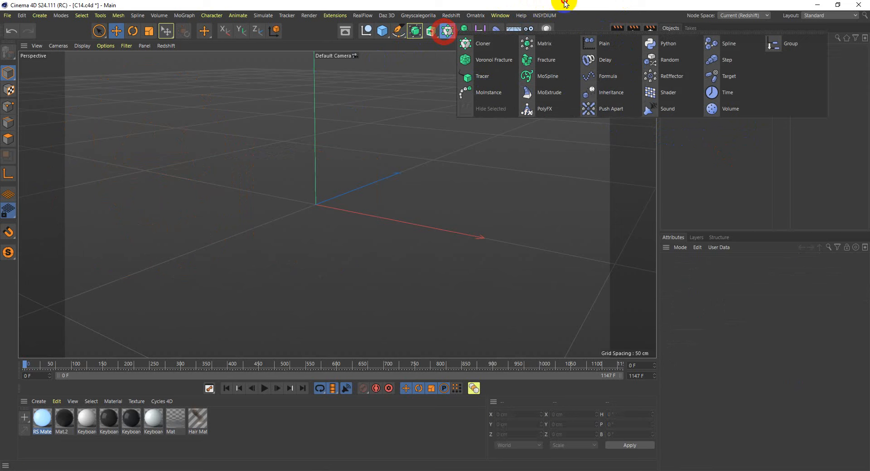
click(504, 5)
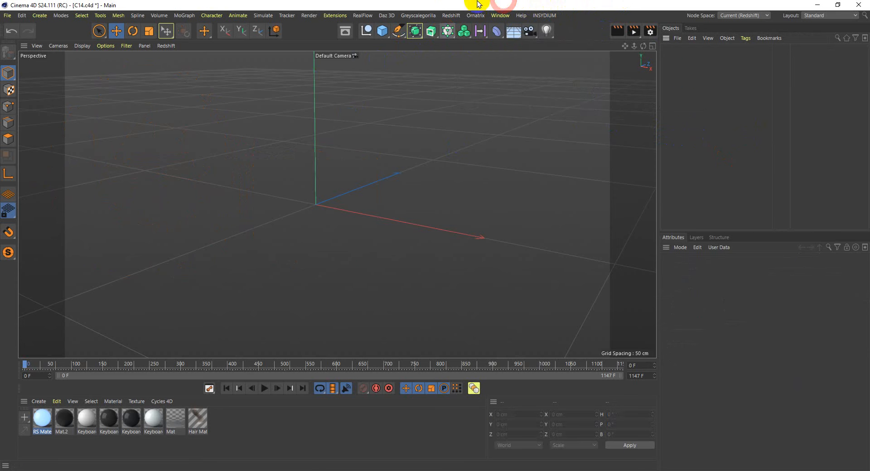
Step: Add a 3D Text object to the empty scene, widen the object and attribute managers, and keep the Text selected
drag(382, 31, 418, 118)
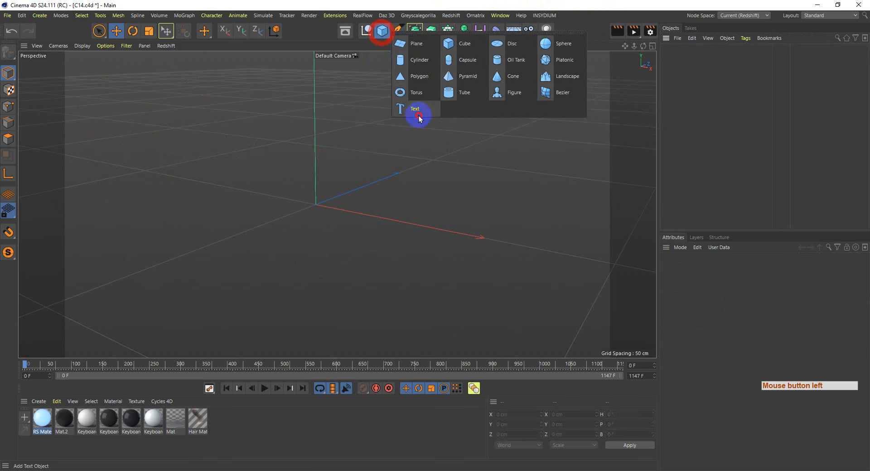
drag(419, 119, 419, 119)
drag(448, 31, 486, 3)
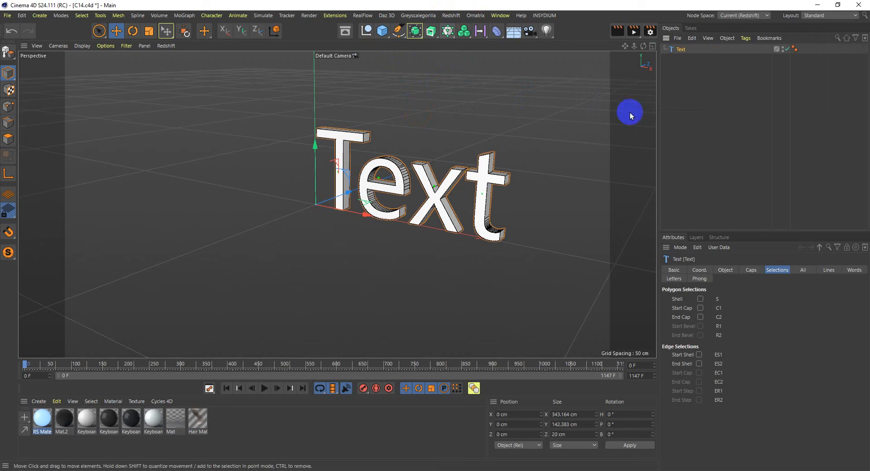
drag(658, 129, 627, 132)
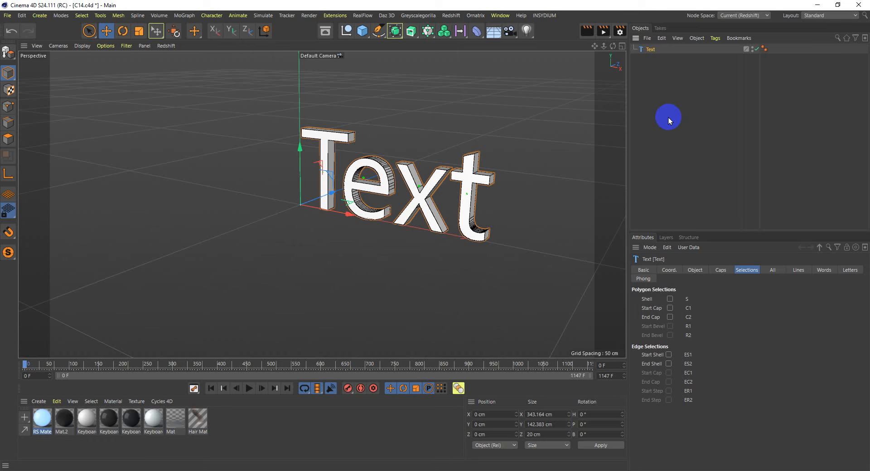
click(644, 53)
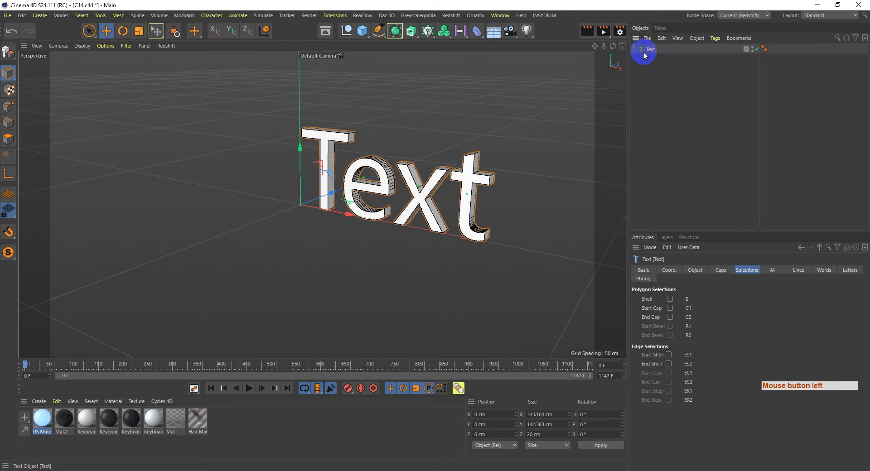
alt+drag(383, 246, 315, 211)
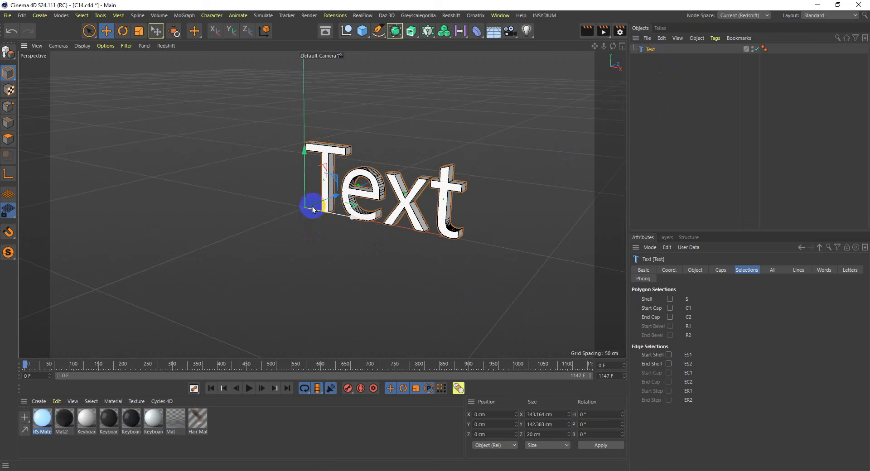
Step: Replace the Text object's default wording with the person's first name in capital letters
click(650, 51)
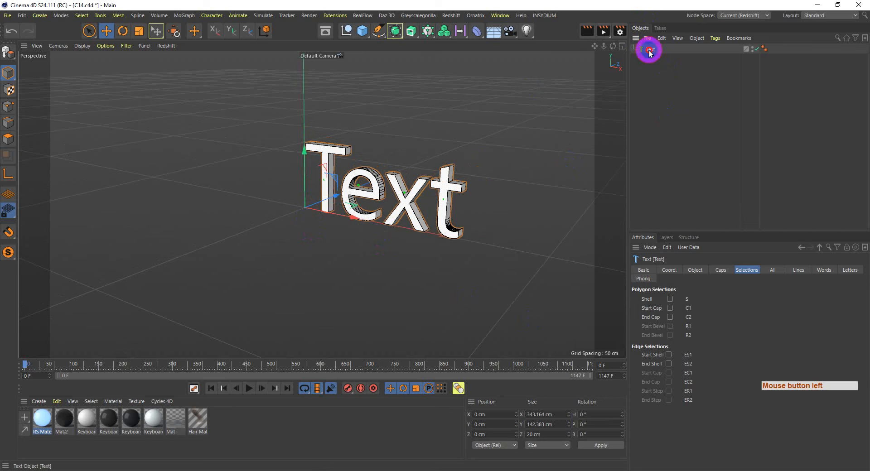
click(702, 272)
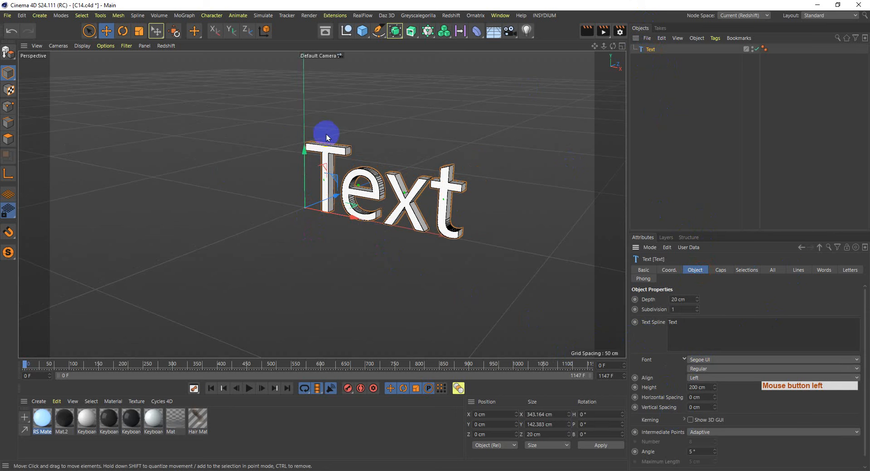
click(695, 326)
text(FIRUZ)
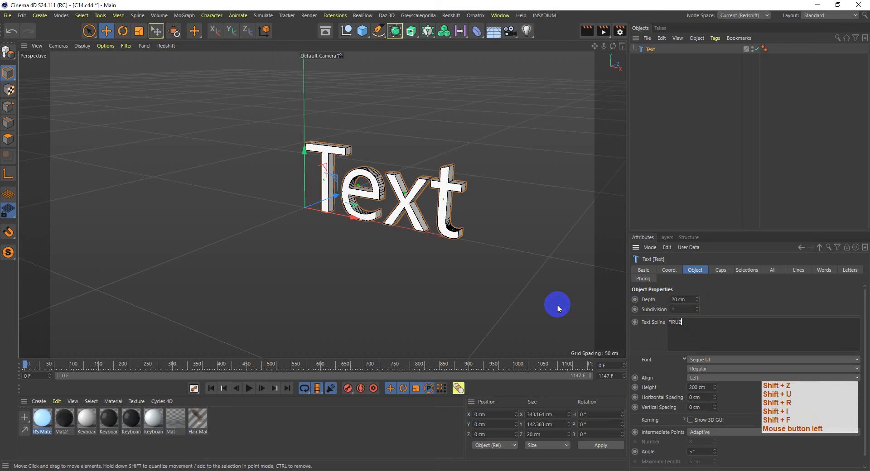
click(759, 281)
scroll(224, 247, down, 2)
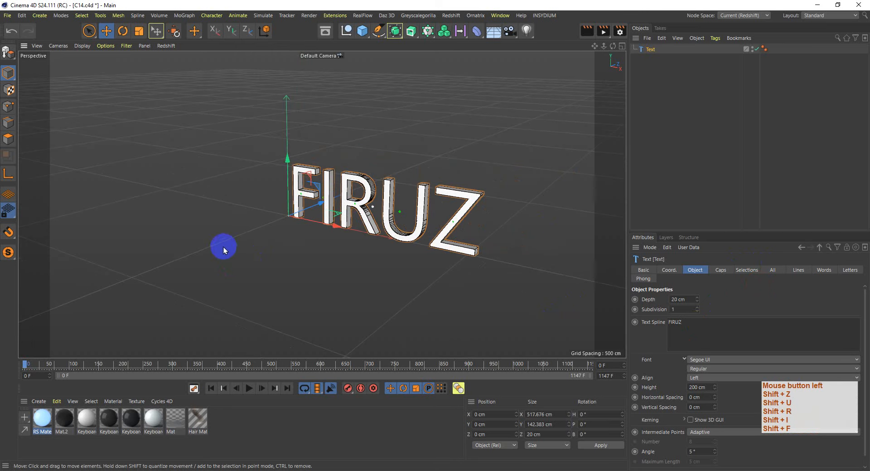
Step: Set the Segoe UI font style of the text to Bold
click(720, 376)
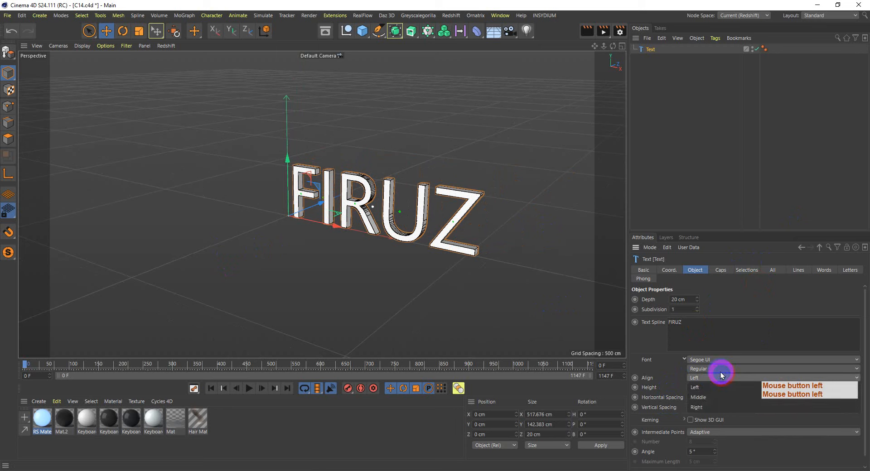
click(711, 369)
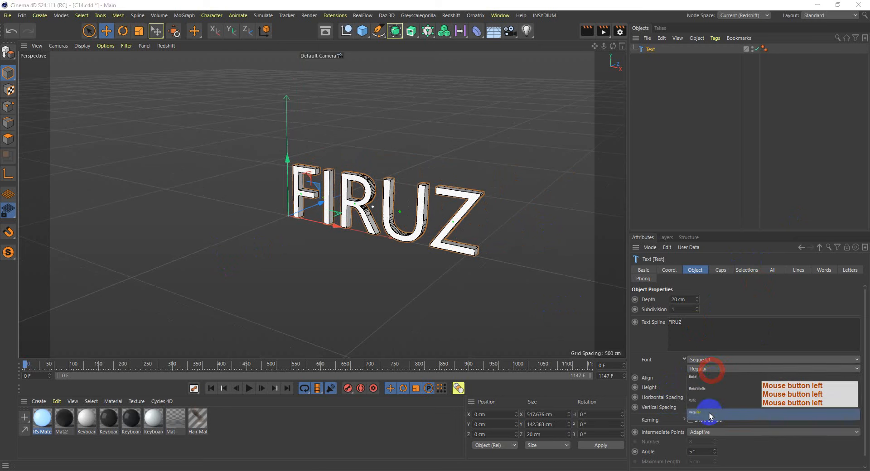
click(708, 377)
scroll(366, 245, up, 3)
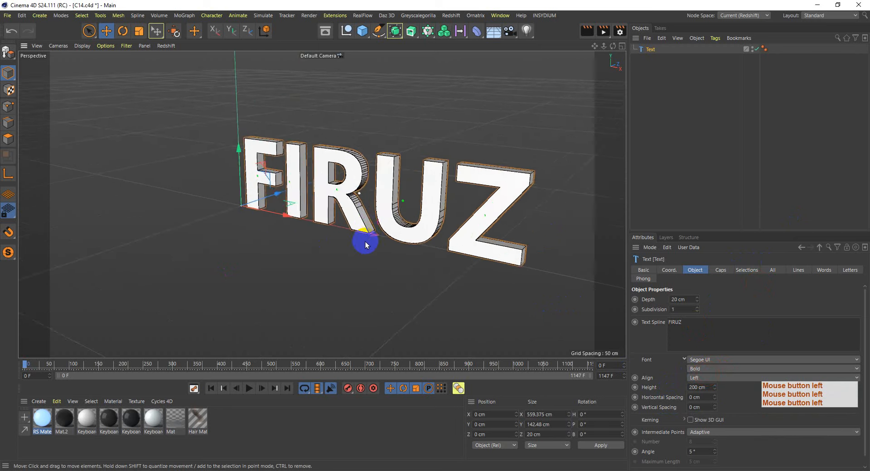
Step: Increase the Text object's extrusion depth to 32 cm and keep the Text selected
alt+drag(395, 254, 344, 255)
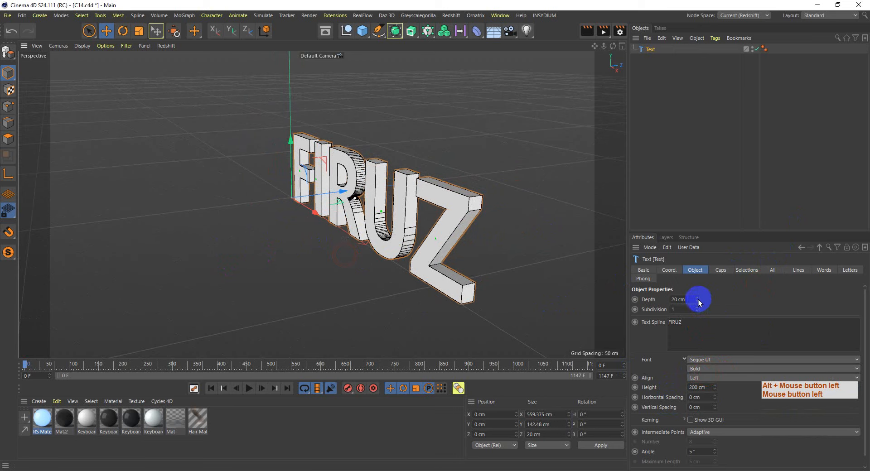
drag(700, 303, 698, 298)
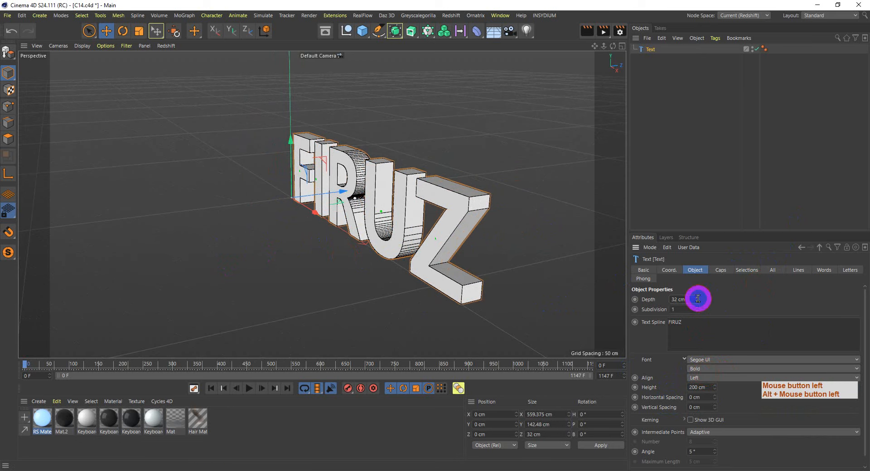
alt+drag(210, 181, 329, 245)
click(701, 151)
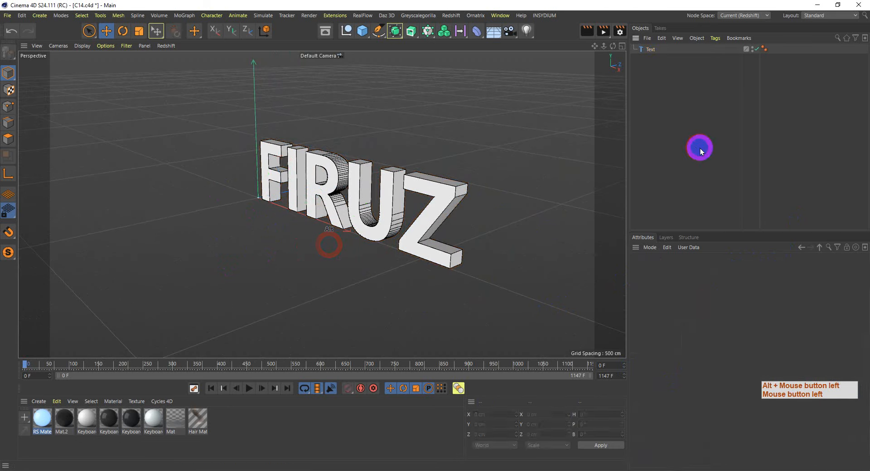
click(649, 49)
alt+drag(370, 264, 309, 241)
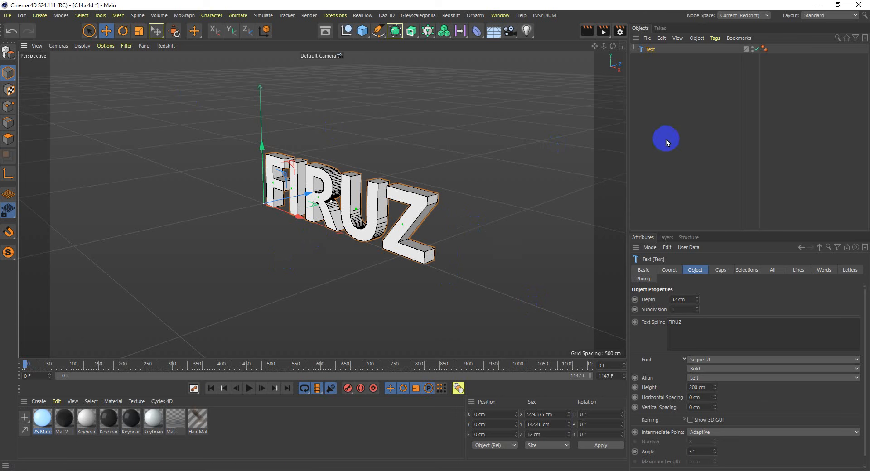
Step: Add a Plain effector to the Text and set its position to 0 cm in Y and 142 cm in Z
click(654, 49)
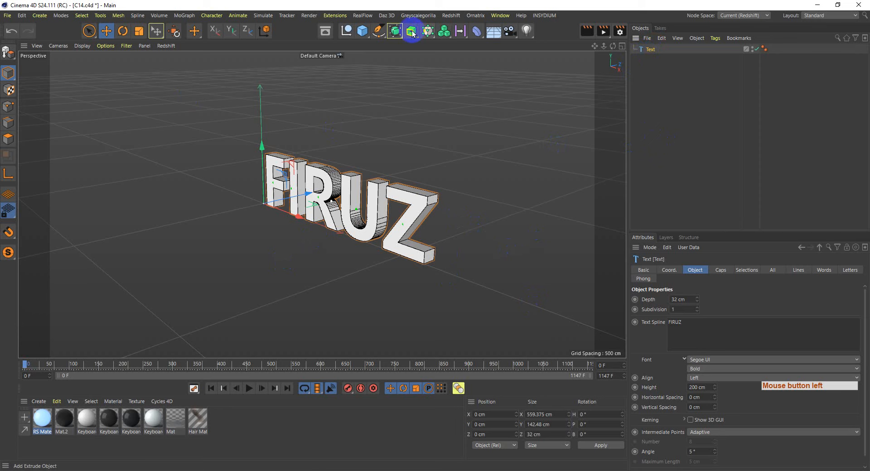
drag(427, 31, 594, 49)
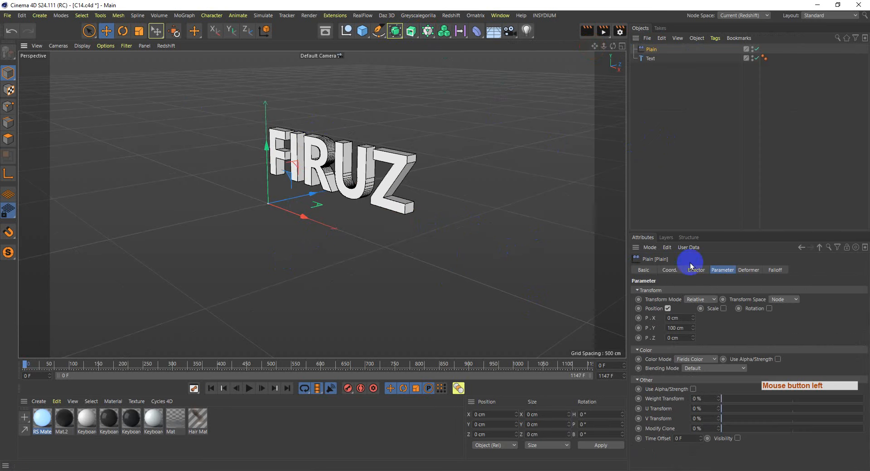
click(685, 327)
text(0)
key(Return)
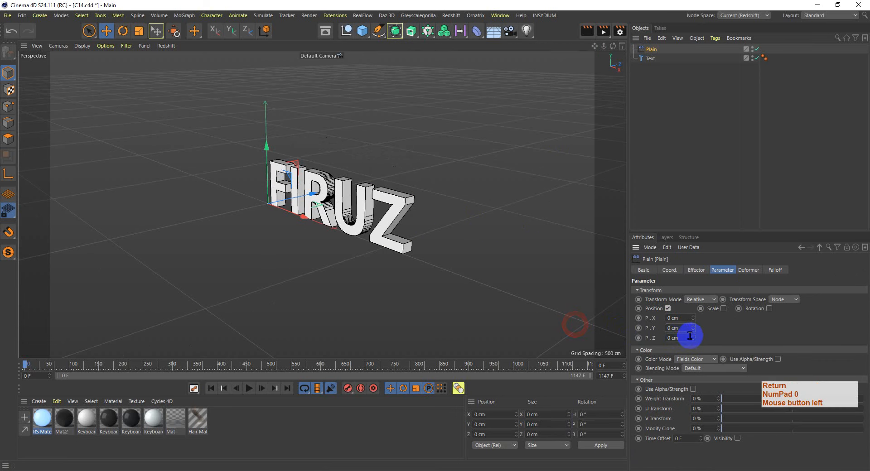
click(694, 336)
drag(693, 337, 694, 337)
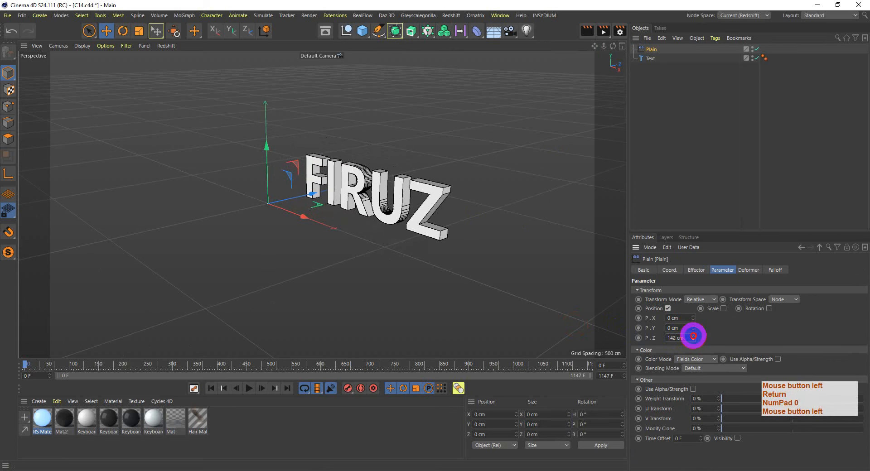
Step: Enable rotation on the Plain effector and set the heading rotation to 90°
click(769, 309)
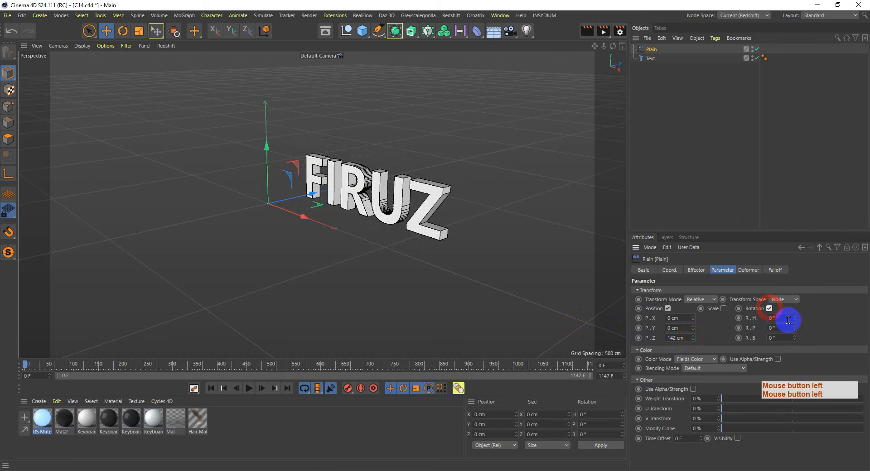
drag(794, 319, 792, 317)
text(90)
key(Return)
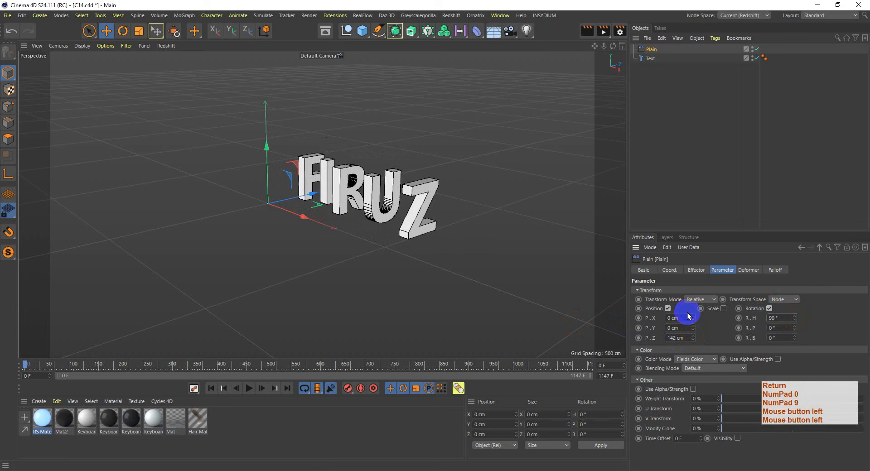
Step: Enable scale on the Plain effector and set its uniform scale to -1
click(723, 309)
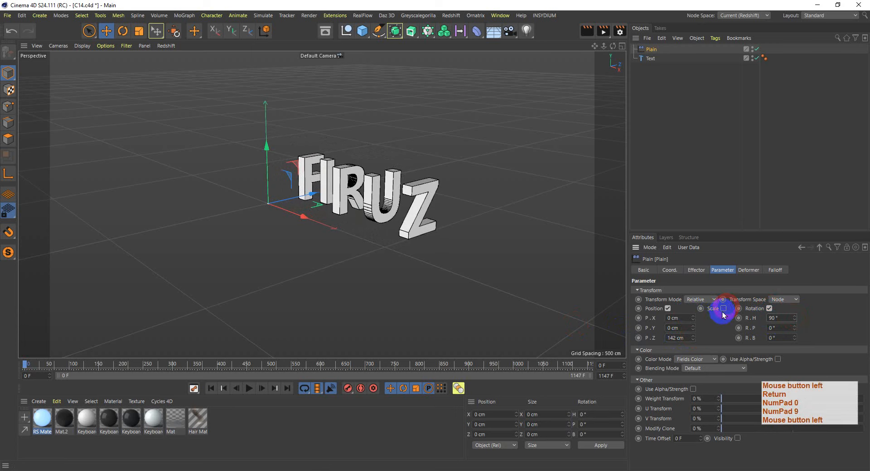
click(744, 348)
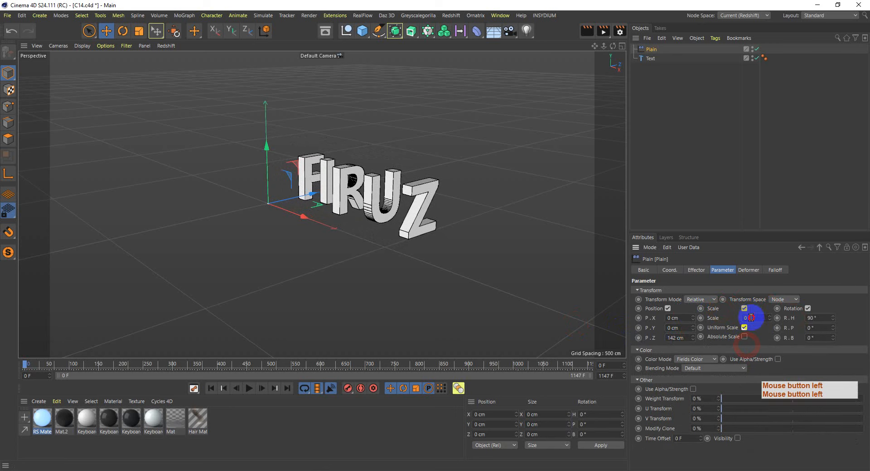
click(746, 318)
text(1)
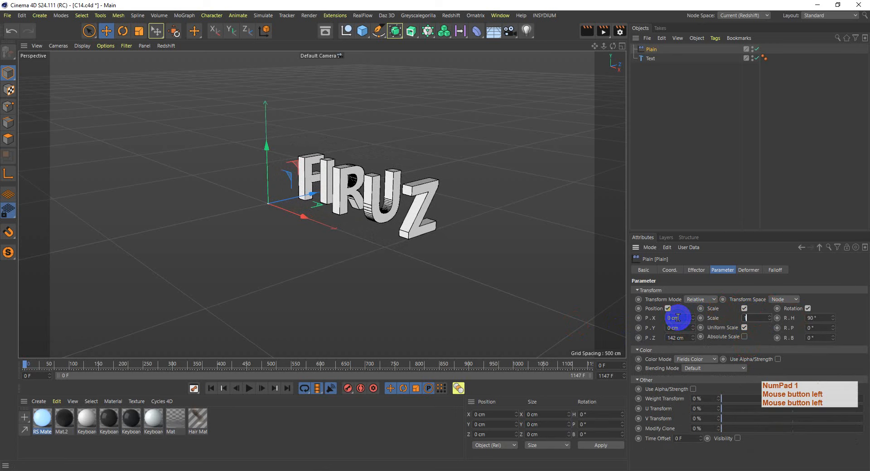
key(Left)
text(1)
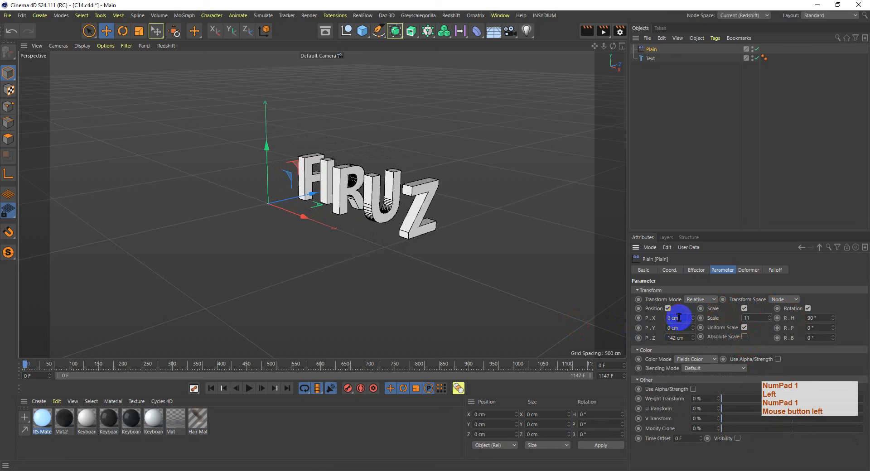
key(BackSpace)
text(-)
key(Return)
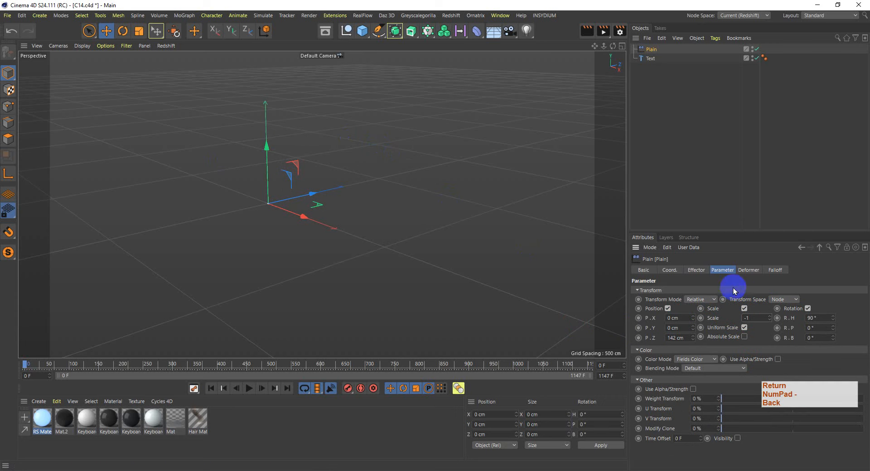
Step: Add a Linear Field to the Plain effector's falloff and move it along X to about -159 cm
click(775, 270)
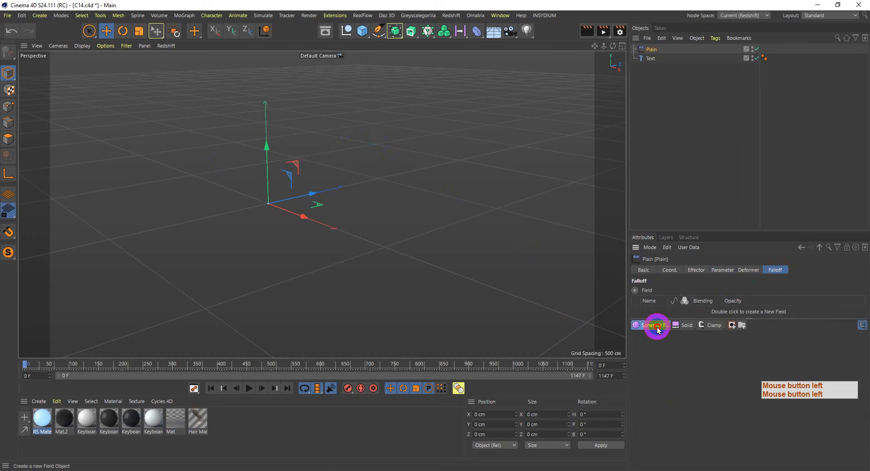
drag(657, 330, 670, 389)
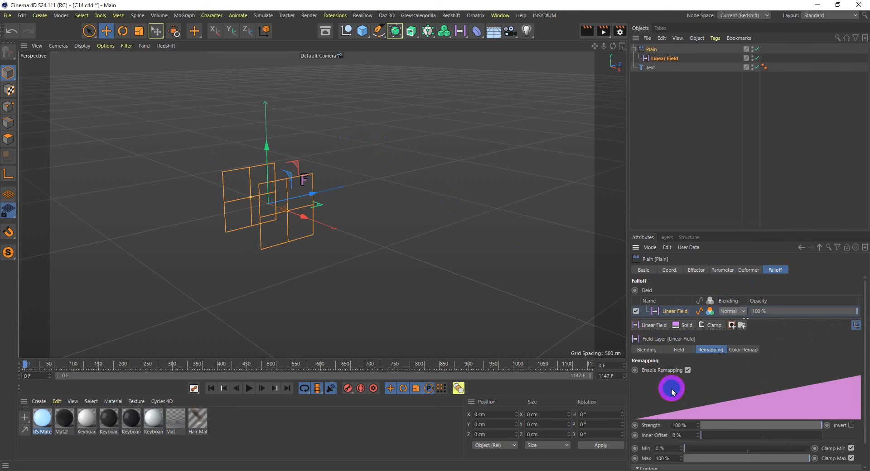
click(304, 216)
drag(303, 217, 267, 241)
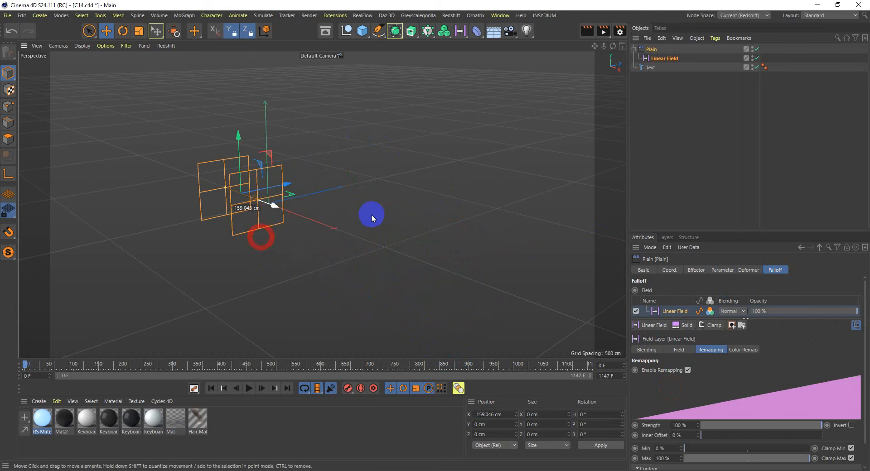
Step: Keyframe the Linear Field's X position at frame 0, and at about 705 cm on frame 60 past the last letter
click(674, 62)
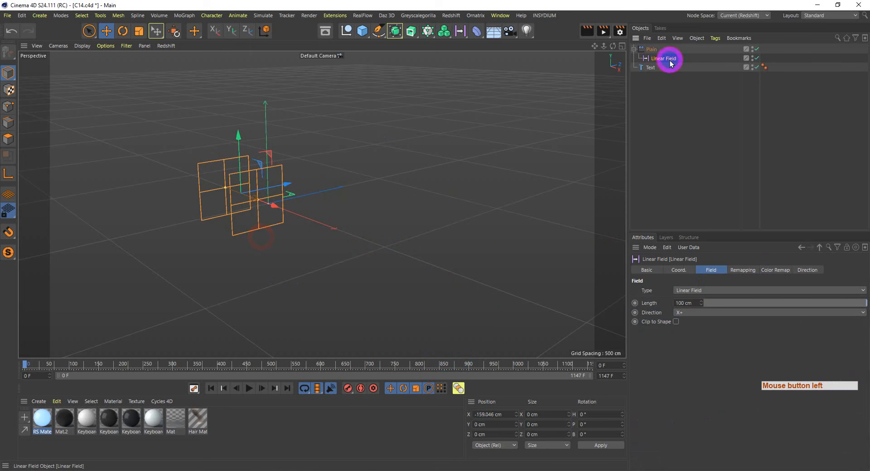
click(682, 271)
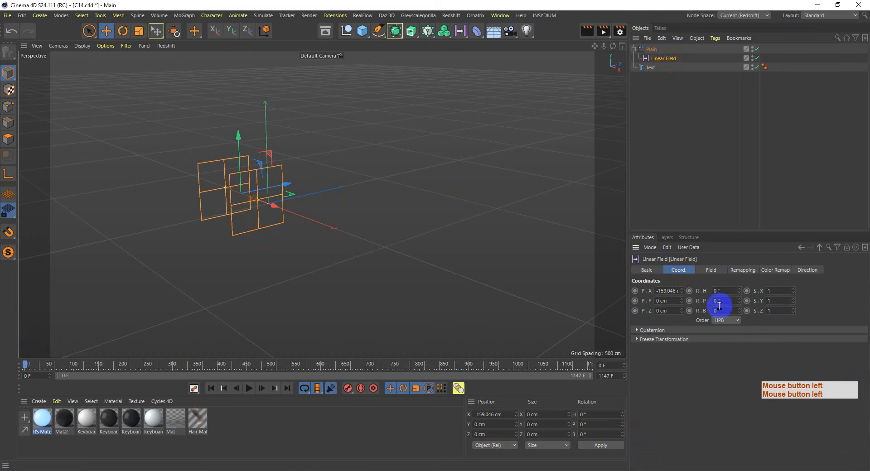
click(636, 291)
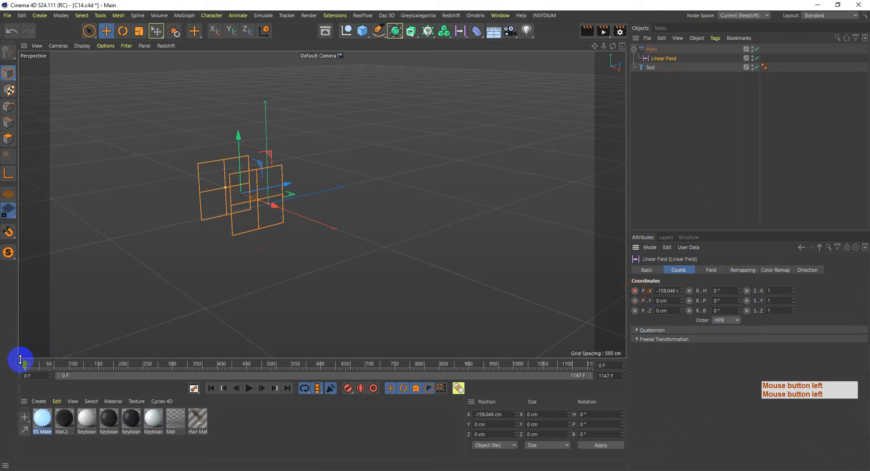
mouse_move(44, 366)
mouse_down()
mouse_move(65, 368)
mouse_move(53, 369)
mouse_up()
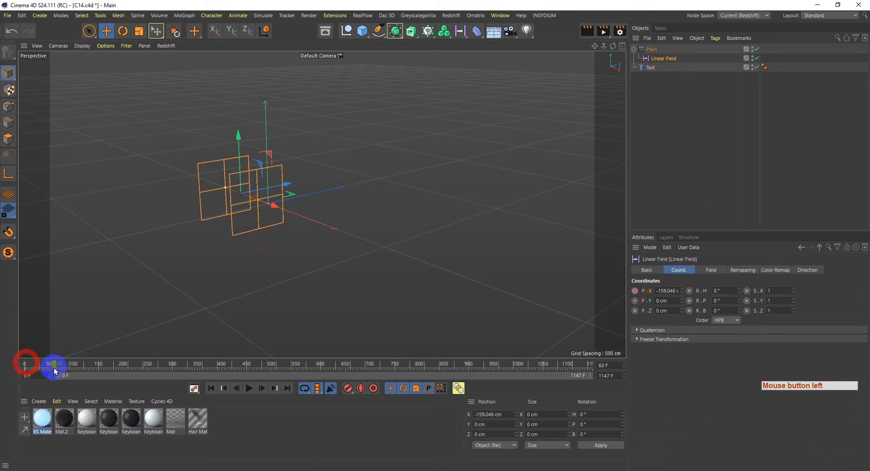
drag(278, 206, 491, 334)
click(635, 291)
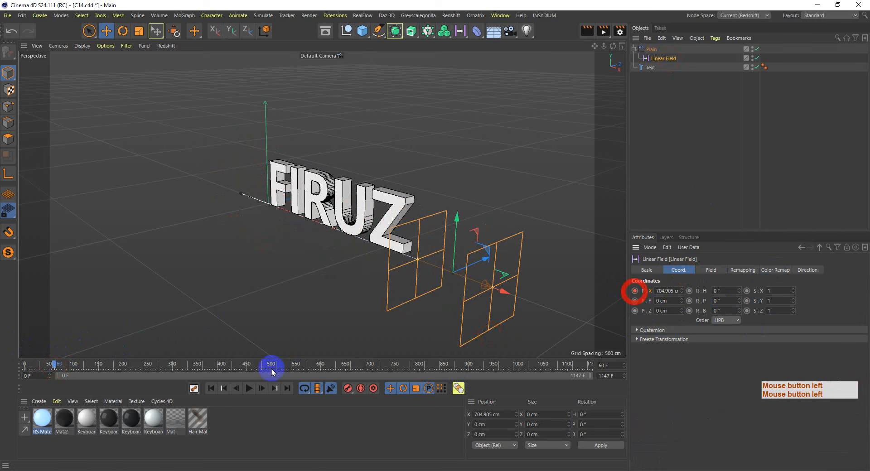
Step: Play the animation from the first frame to check the letter reveal, and stop it near frame 58
click(211, 388)
click(250, 388)
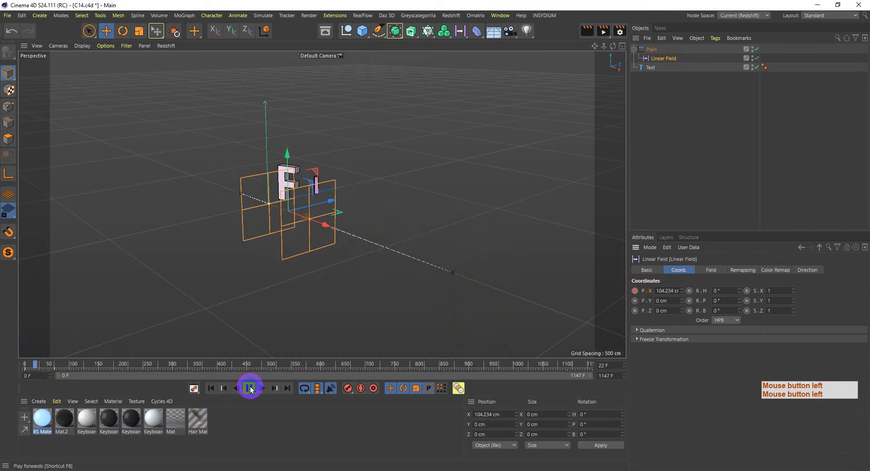
click(251, 388)
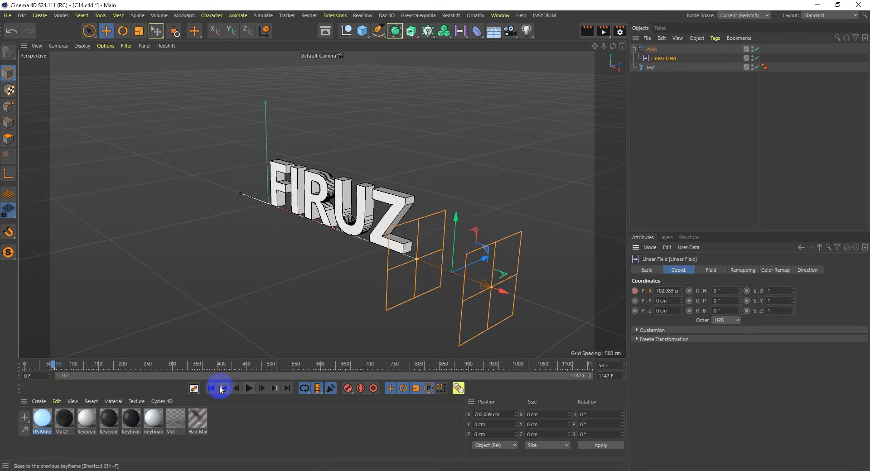
Step: Shorten the timeline by setting its end frame to 90
click(621, 377)
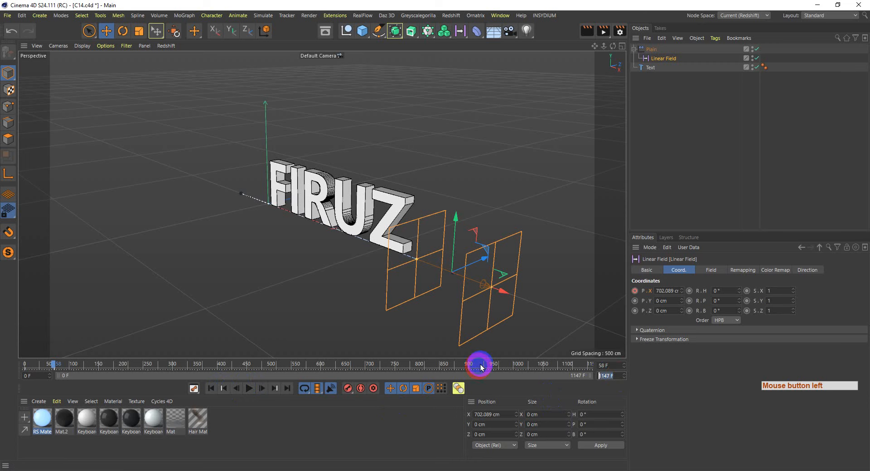
text(90)
key(Return)
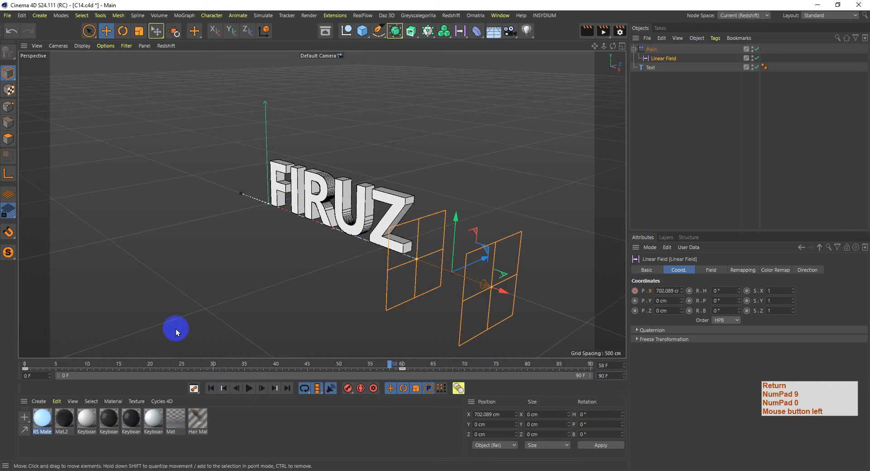
Step: Play the text reveal animation from the first frame to review it, and return the timeline to frame 0
click(211, 389)
click(249, 389)
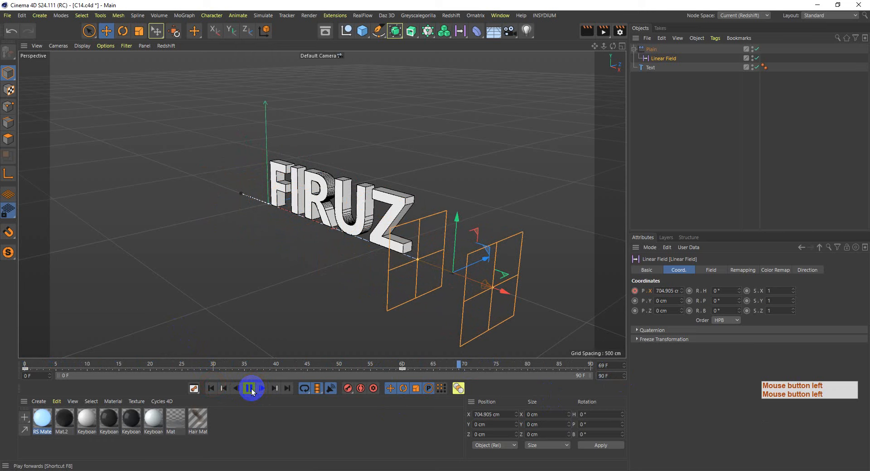
click(251, 389)
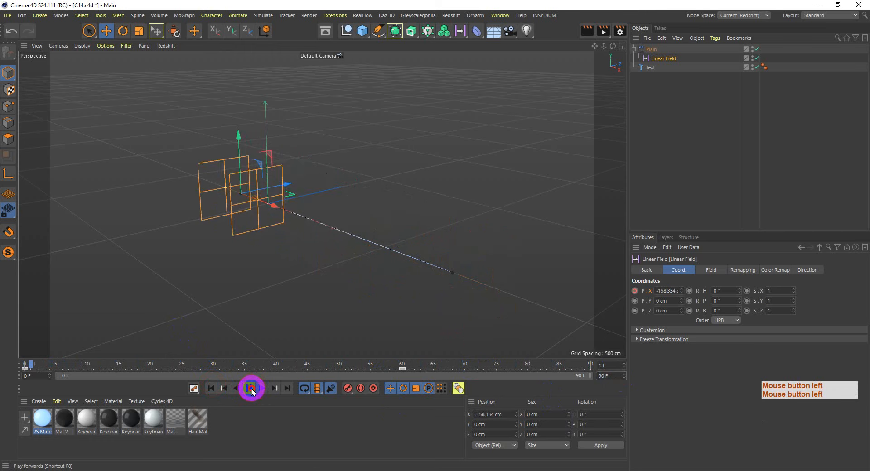
click(250, 389)
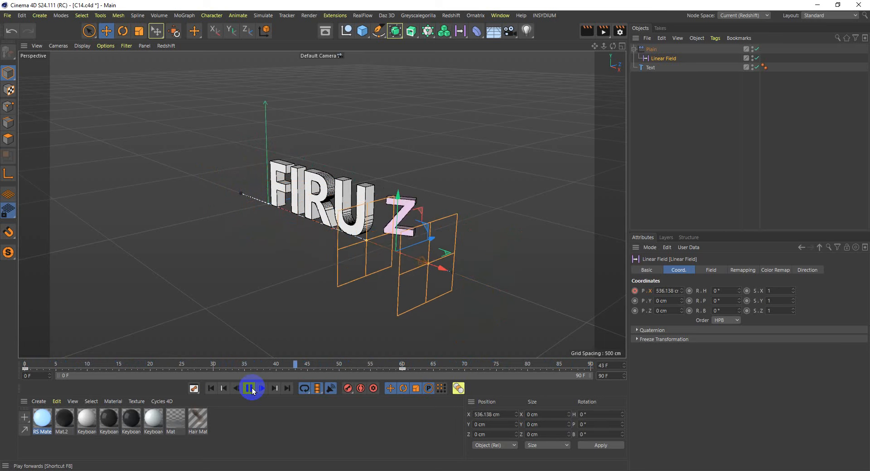
click(250, 388)
click(211, 389)
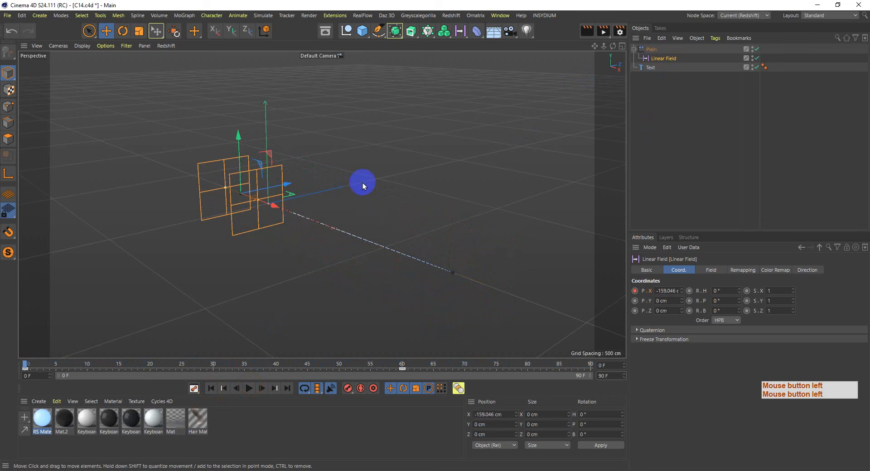
Step: Add a Delay effector to the Text object and set its mode to Spring
click(649, 68)
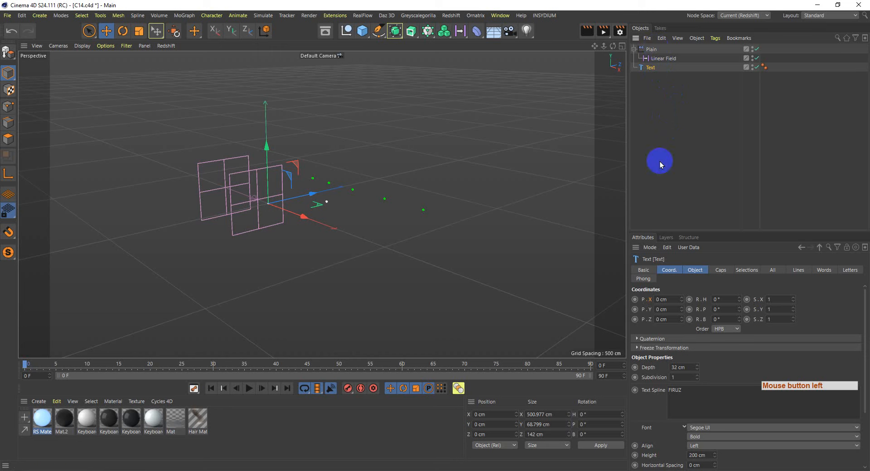
click(394, 31)
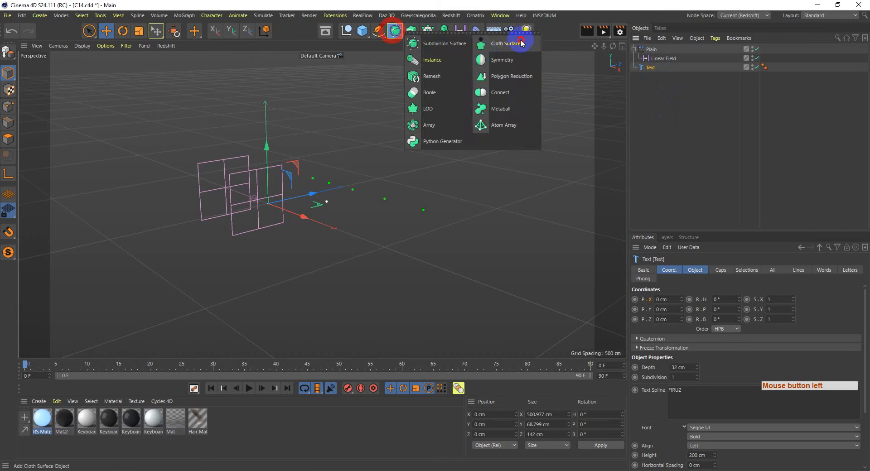
click(427, 30)
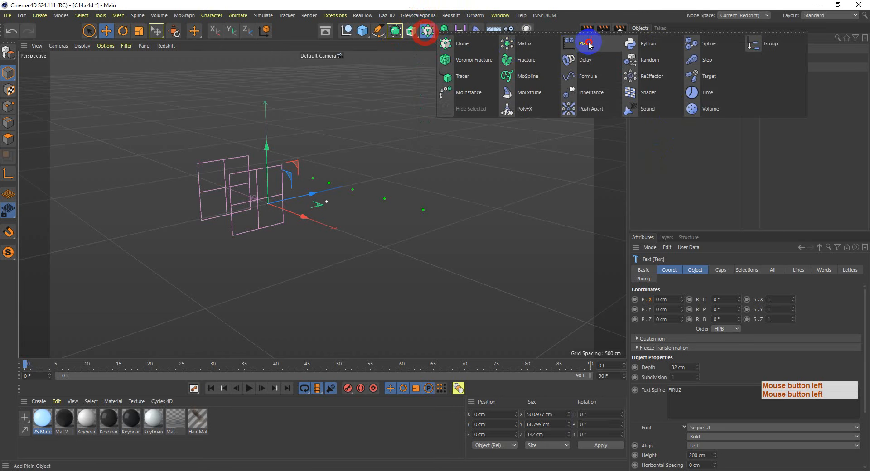
click(585, 60)
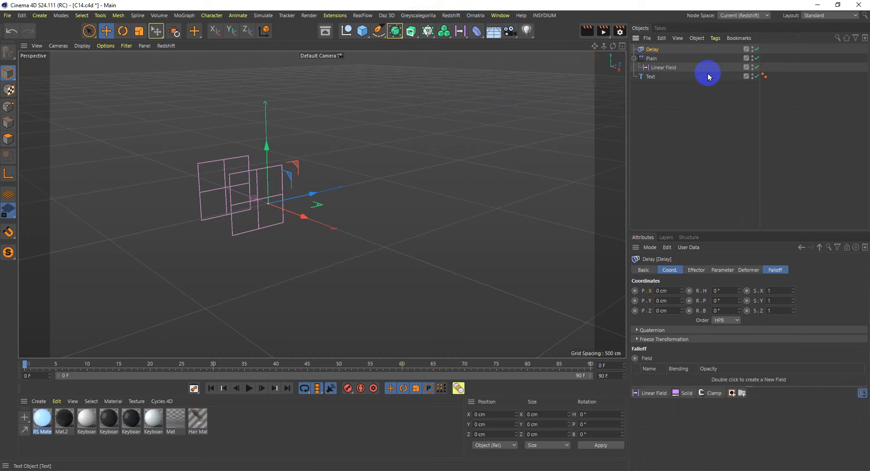
click(694, 269)
click(680, 315)
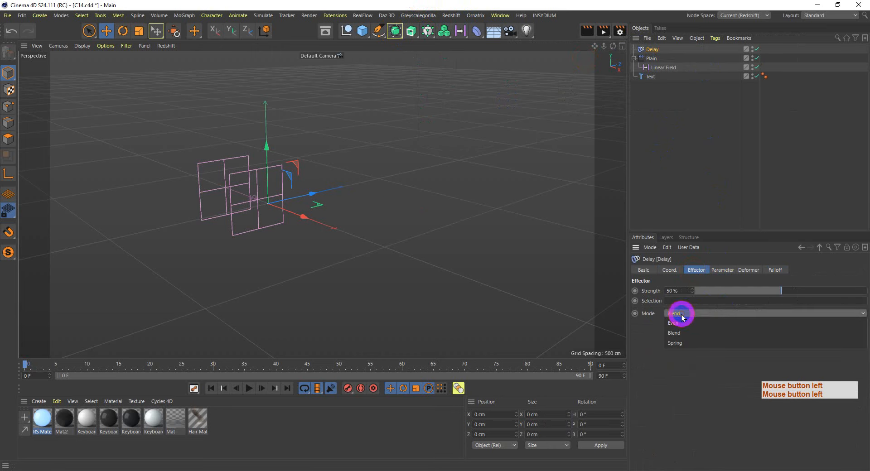
click(686, 343)
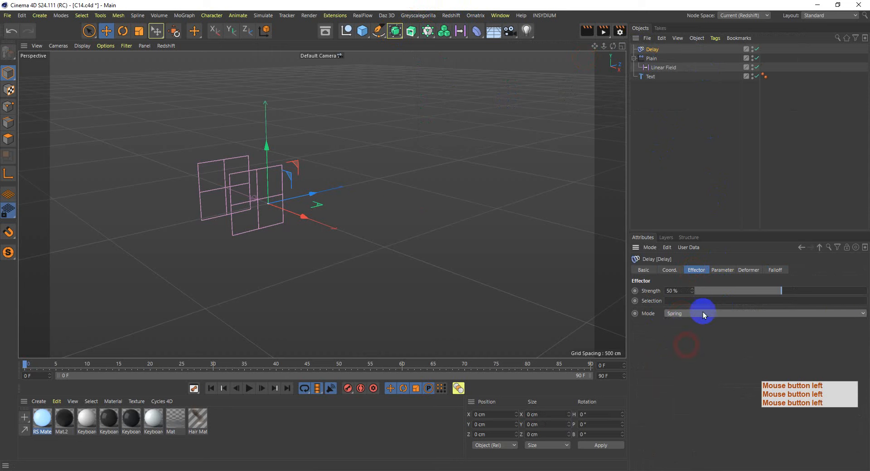
Step: Play the animation from the start and raise the Delay effector's strength to 79 %
click(211, 388)
click(249, 388)
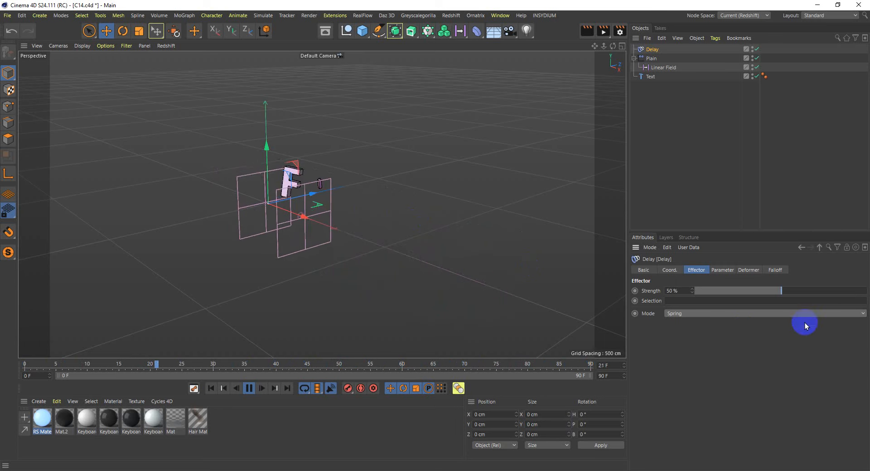
drag(793, 290, 832, 292)
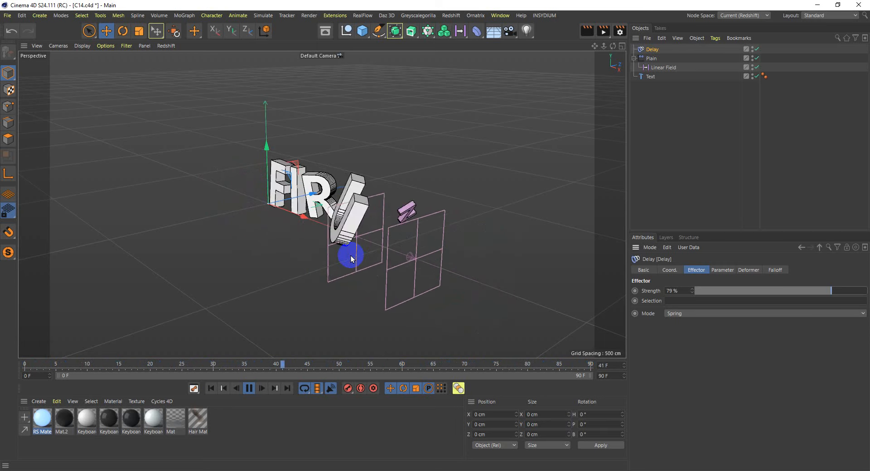
click(249, 390)
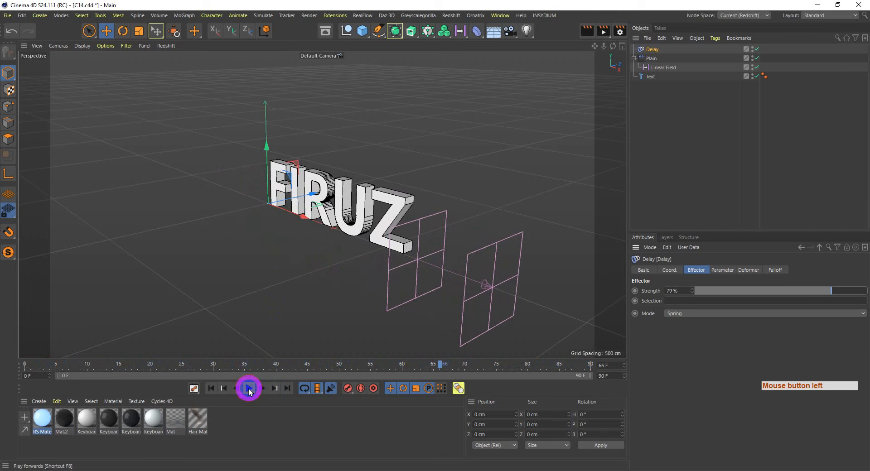
alt+drag(565, 162, 339, 255)
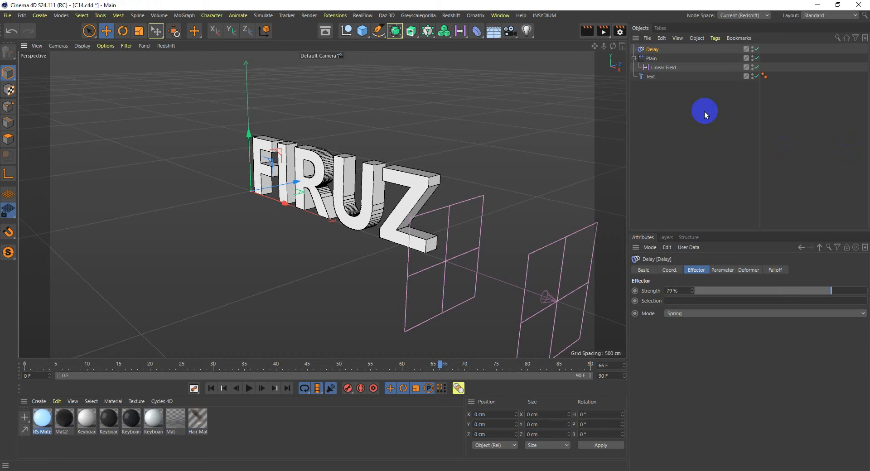
Step: Switch to the browser and view the Cinema 4d Mograph Example video on YouTube
click(818, 5)
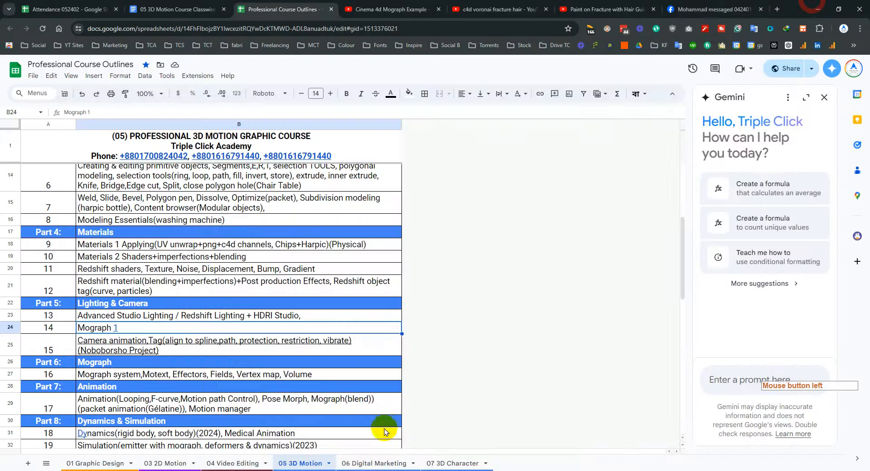
click(406, 4)
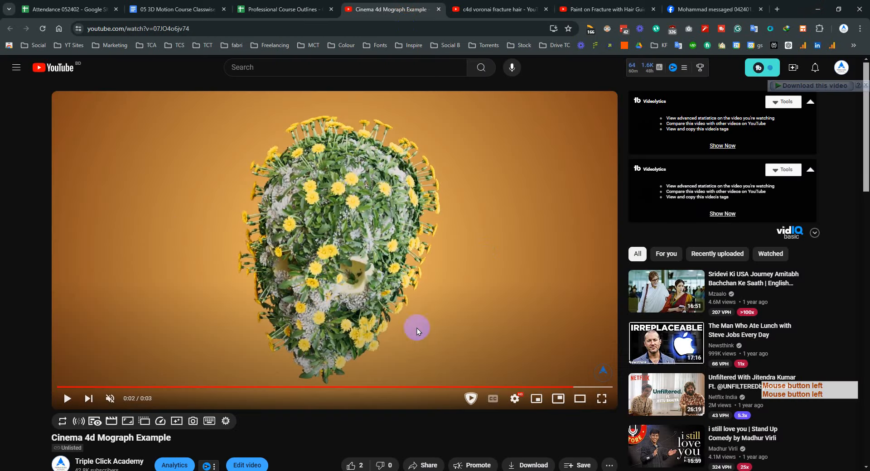
click(337, 169)
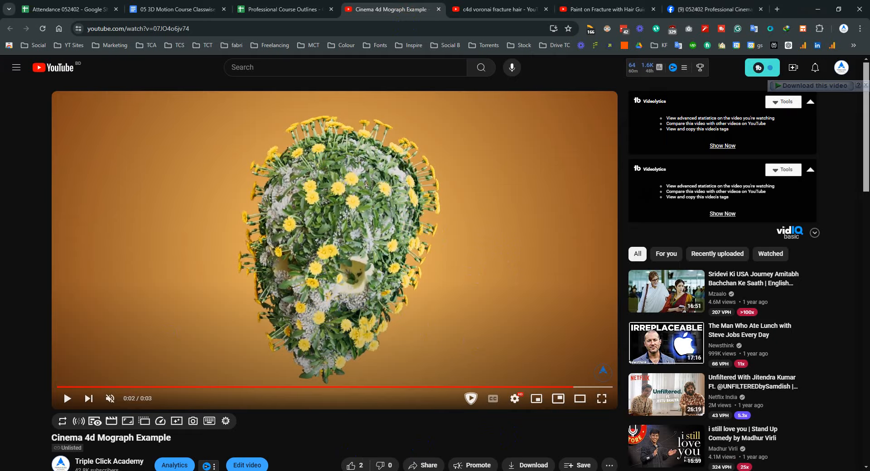
click(347, 470)
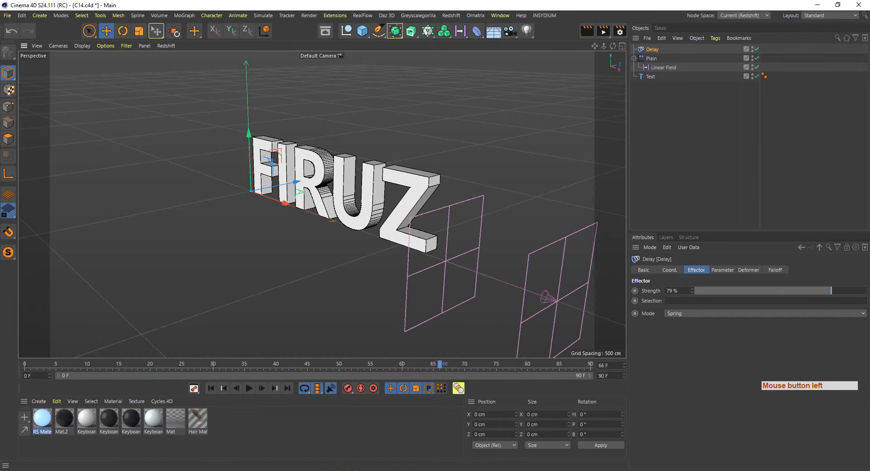
click(347, 470)
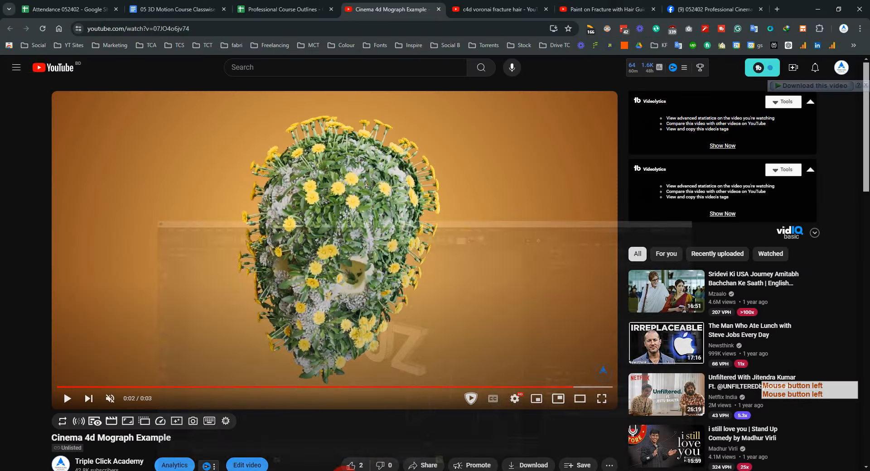
Step: Find the Logo Animation class in the Professional Course Outlines sheet and open its linked YouTube video in a new tab
click(319, 4)
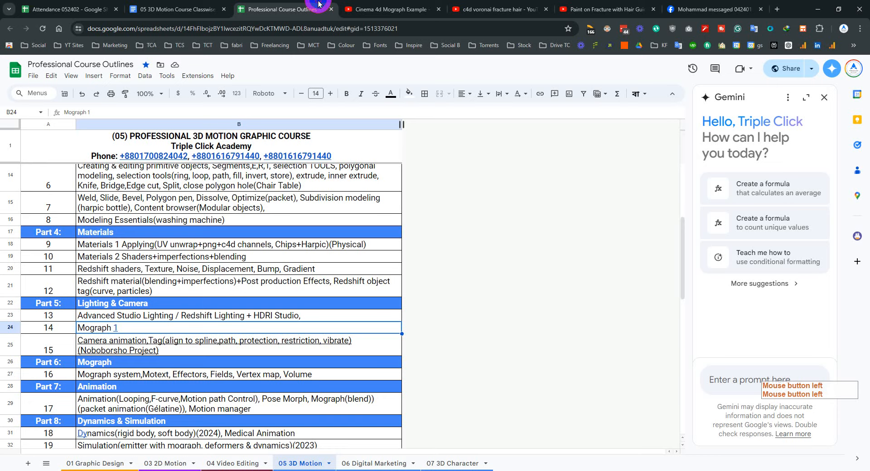
scroll(224, 309, down, 5)
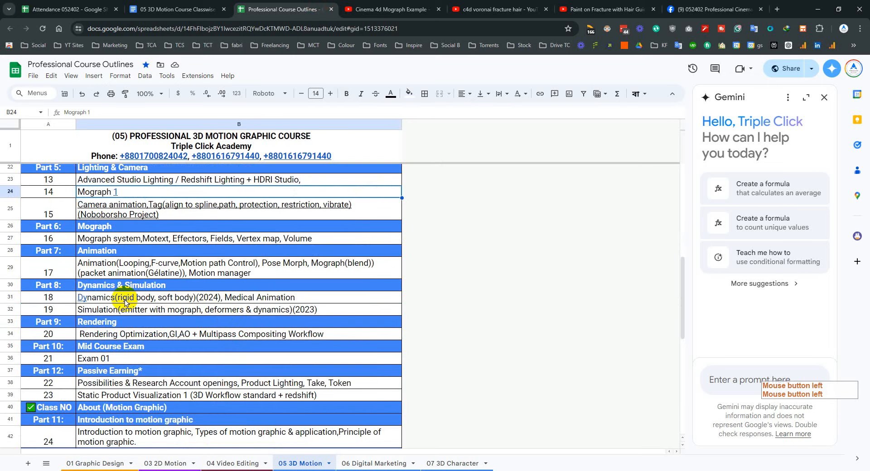
scroll(125, 299, down, 2)
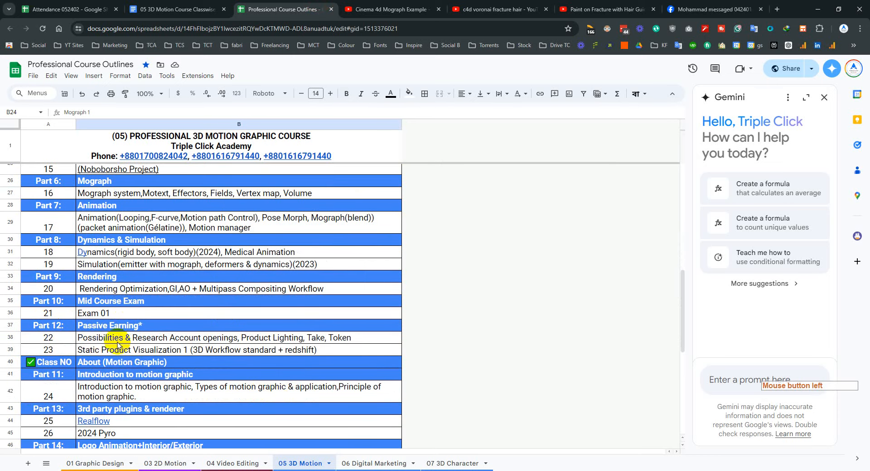
scroll(171, 358, down, 4)
click(101, 371)
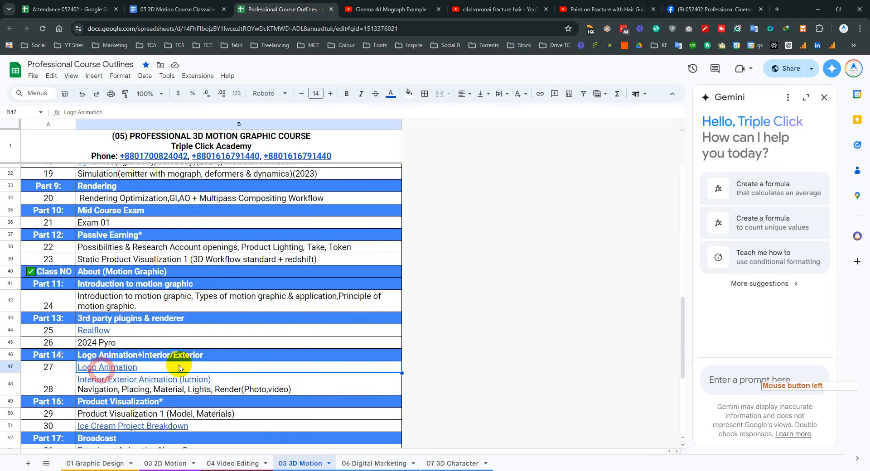
middle_click(147, 385)
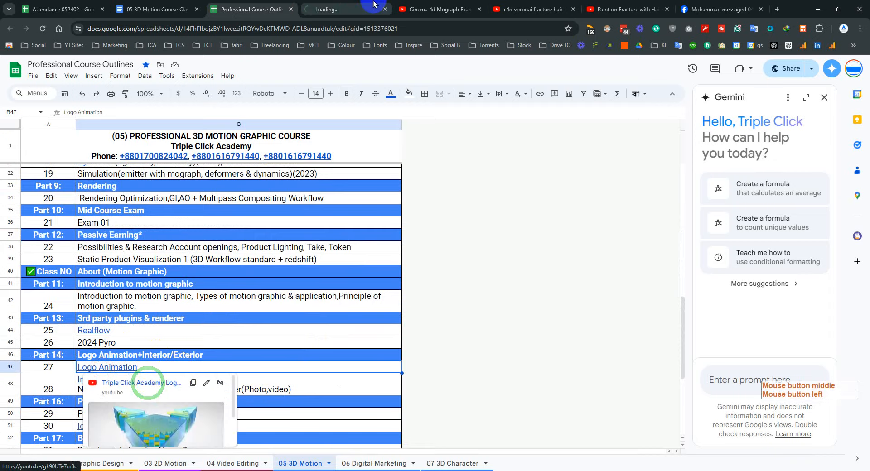
click(148, 385)
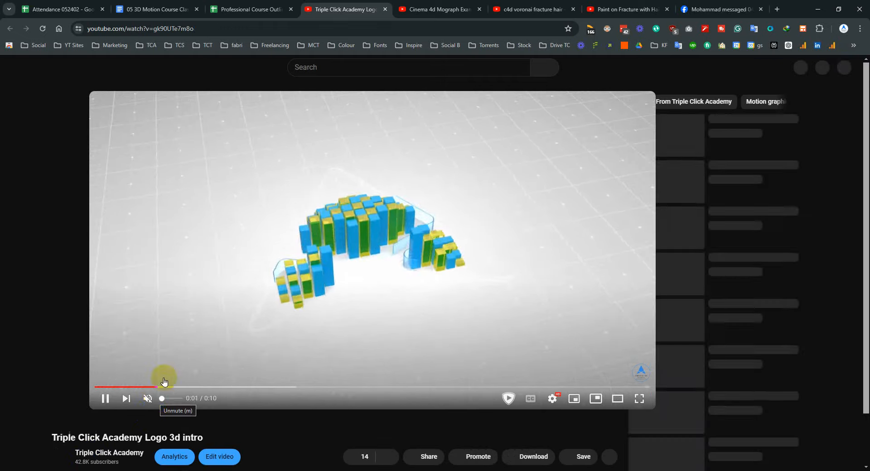
Step: Pause the Triple Click Academy logo intro video, show it full screen and resume playback
click(216, 303)
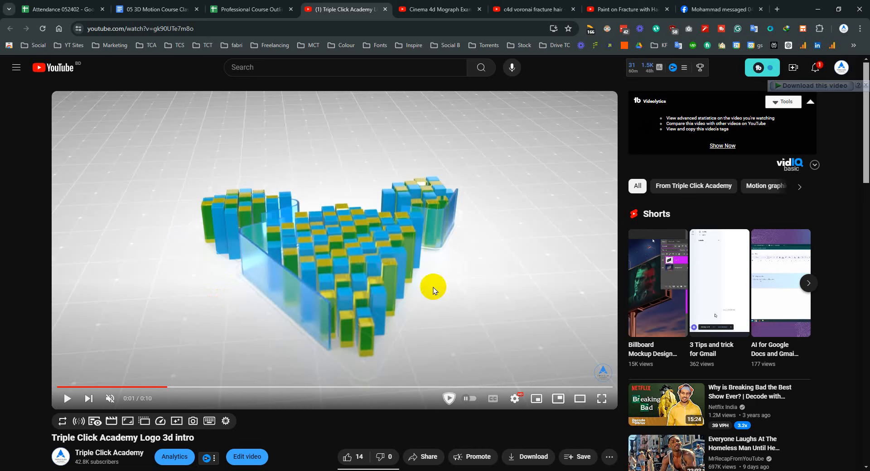
drag(298, 386, 290, 385)
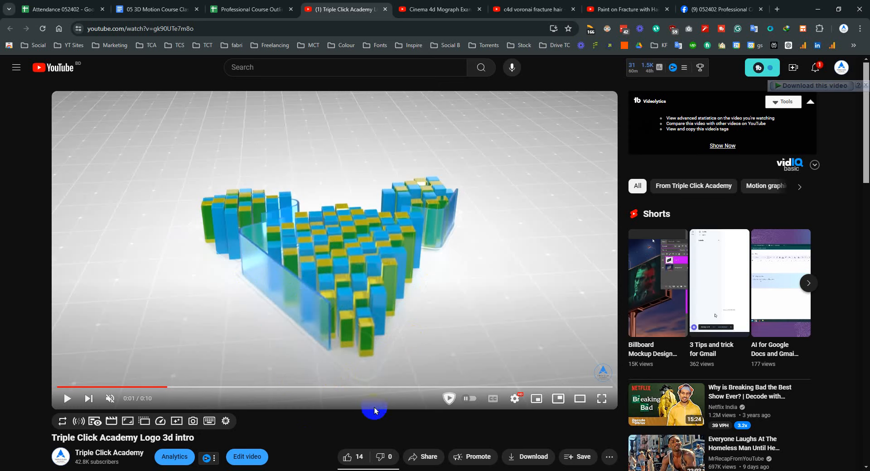
double_click(407, 325)
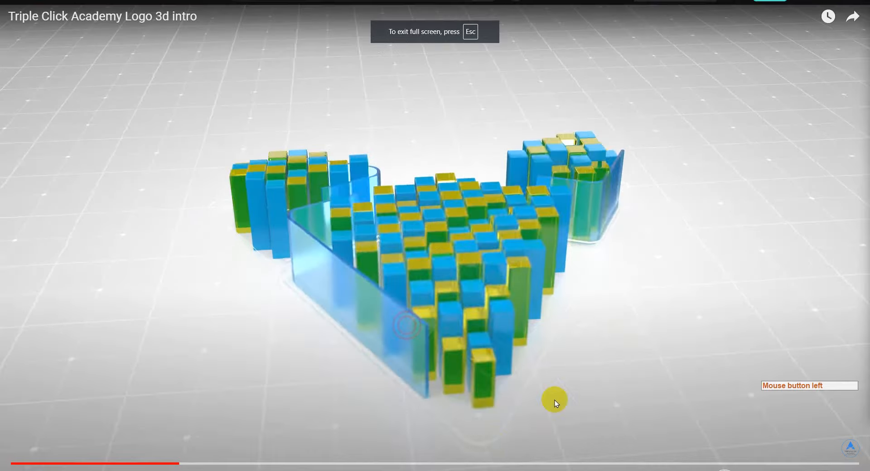
click(491, 390)
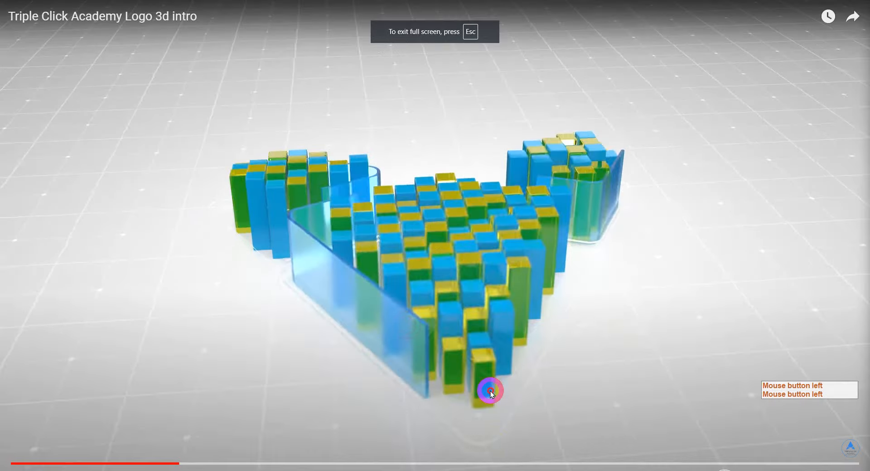
click(377, 231)
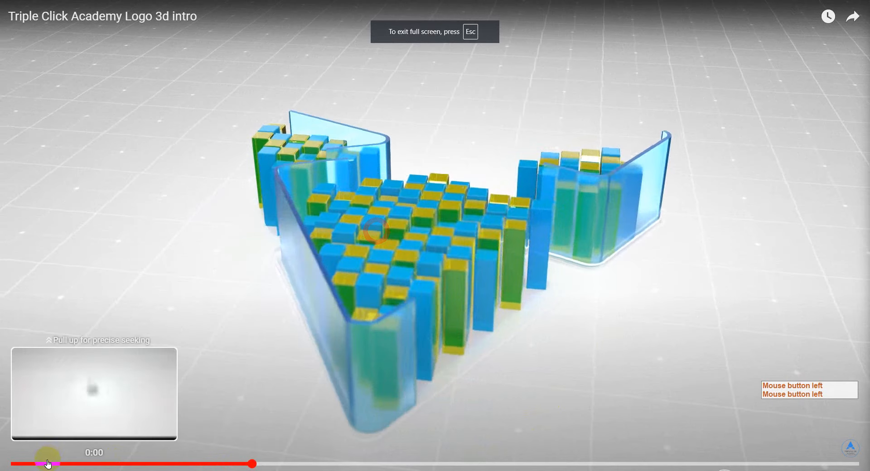
Step: Replay the logo intro from the beginning, pausing at several moments to examine how the cubes and glass walls animate
click(31, 464)
click(420, 270)
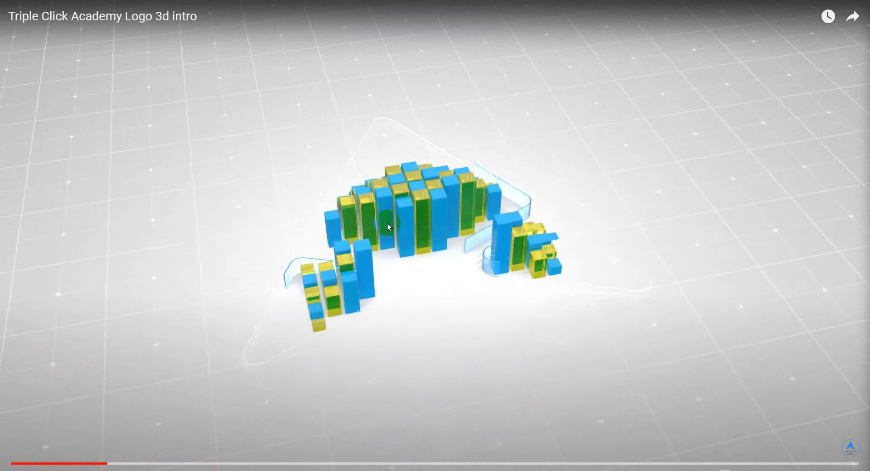
click(431, 287)
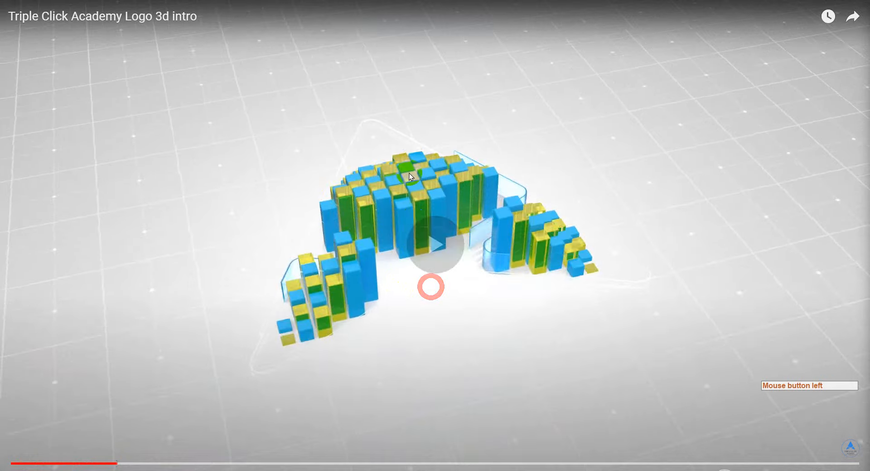
click(450, 240)
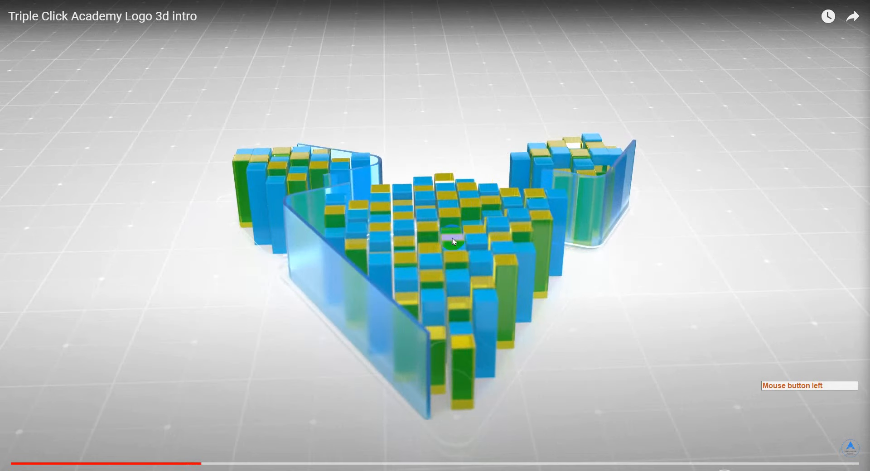
click(474, 284)
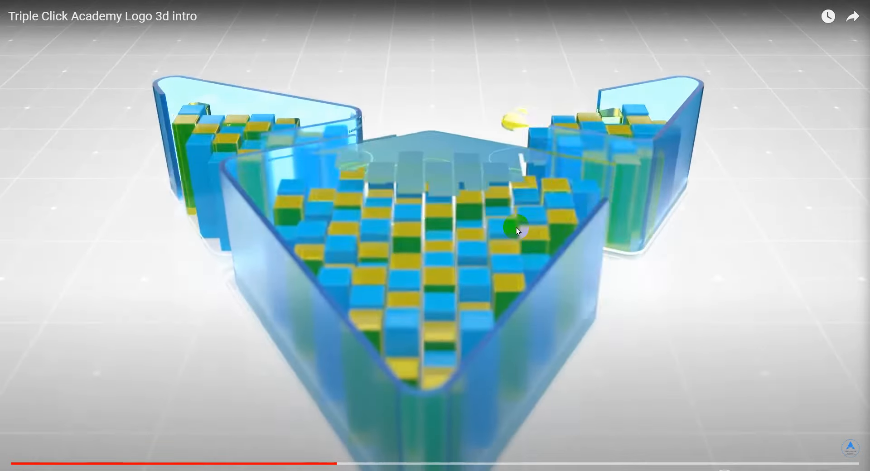
click(518, 227)
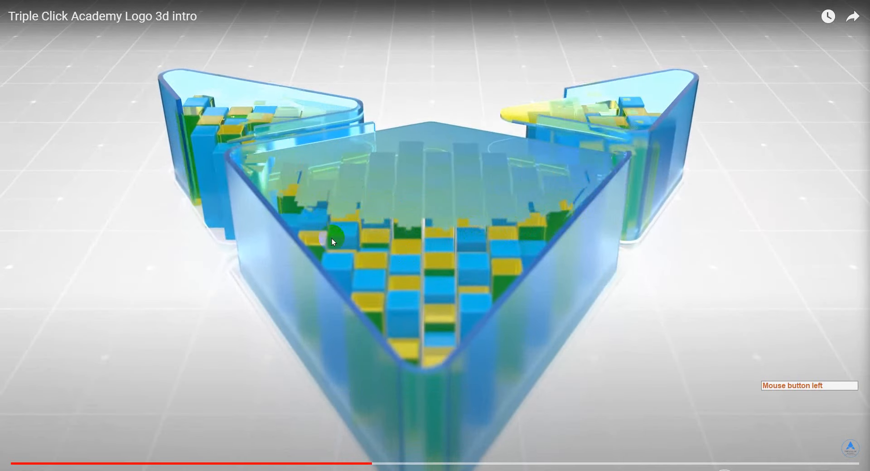
Step: Play the Triple Click Academy logo intro through to its end and exit full screen
click(553, 260)
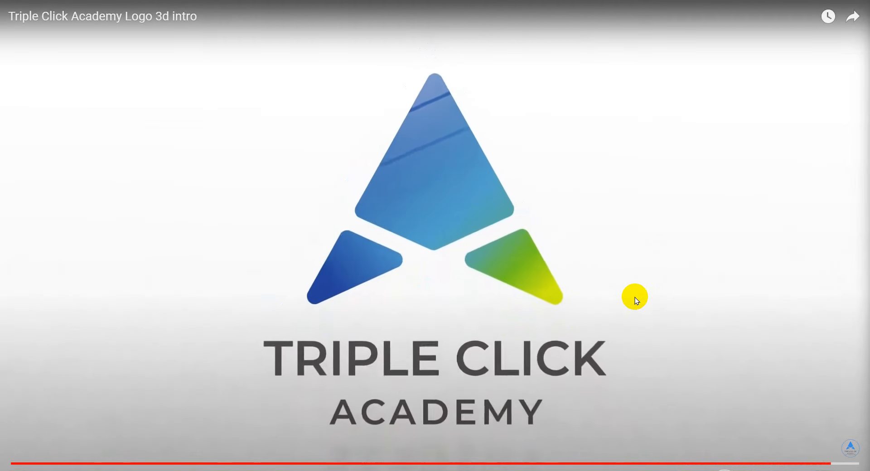
click(635, 298)
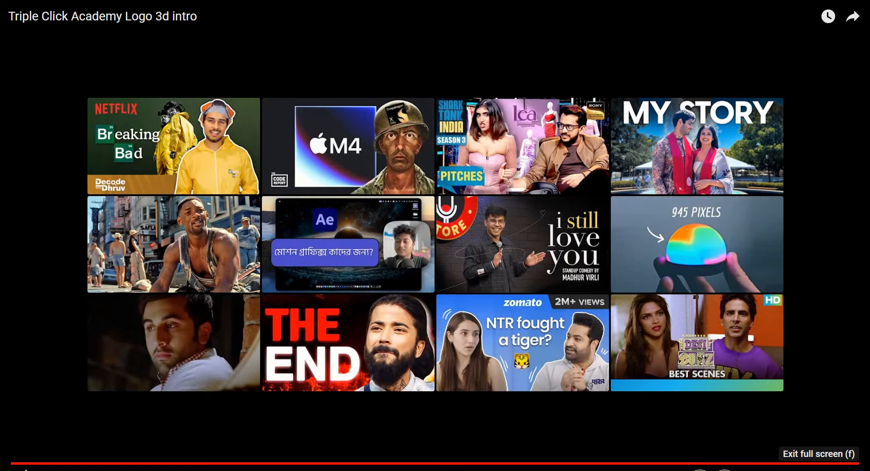
click(851, 467)
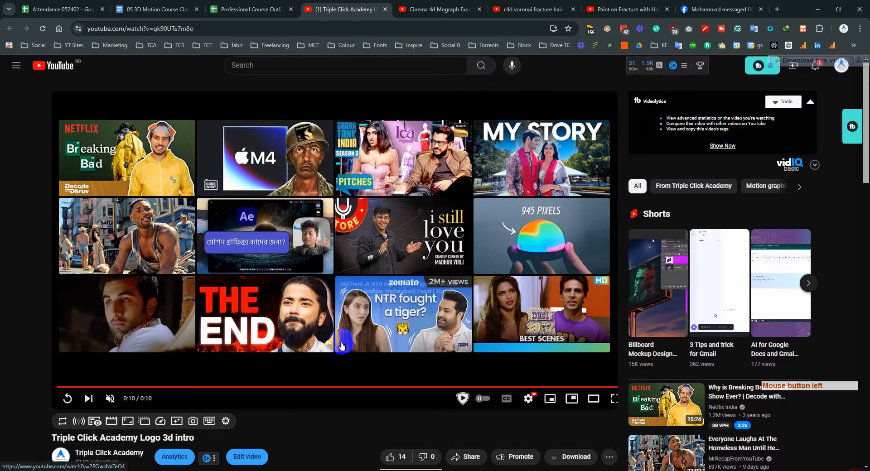
click(499, 71)
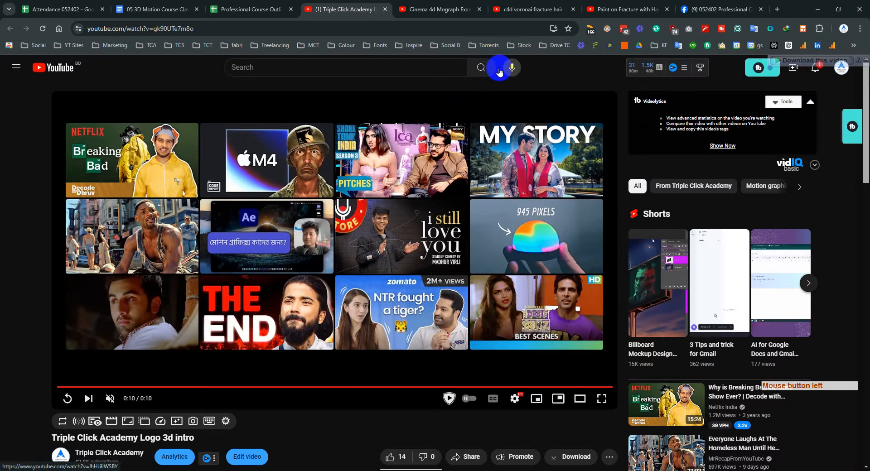
Step: Look through the open Voronoi fracture, hair guide and logo intro pages, and return to the Cinema 4d Mograph Example video
click(508, 7)
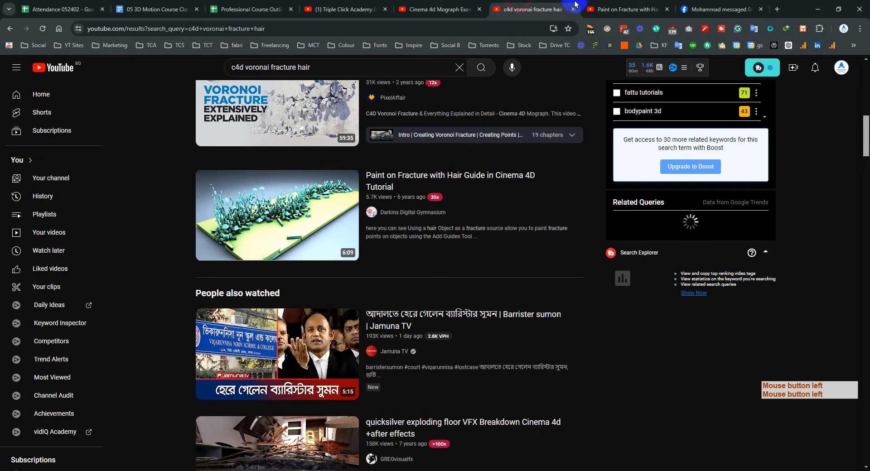
click(600, 5)
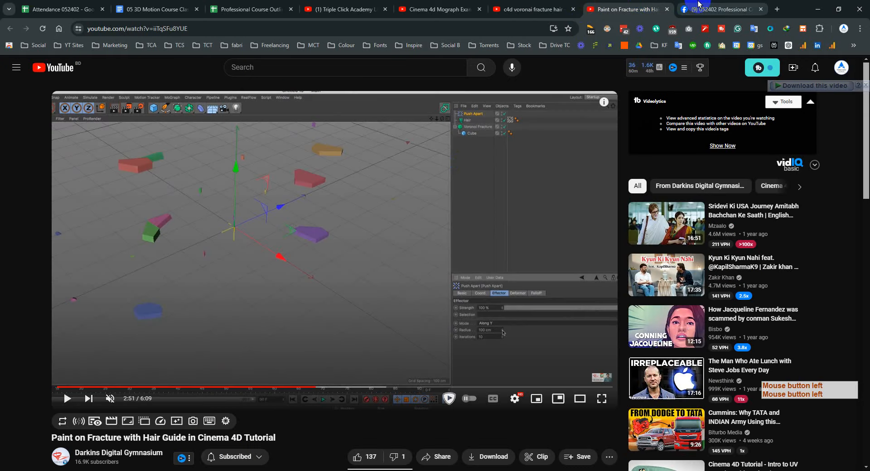
click(272, 8)
click(346, 7)
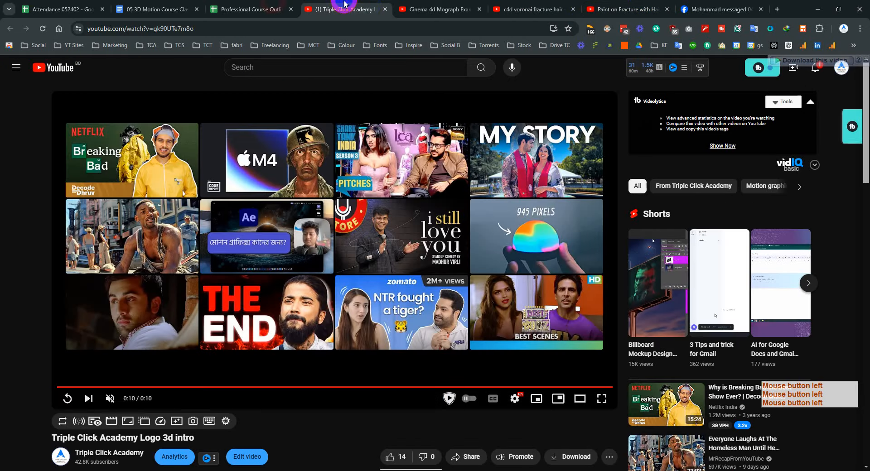
click(437, 8)
click(265, 203)
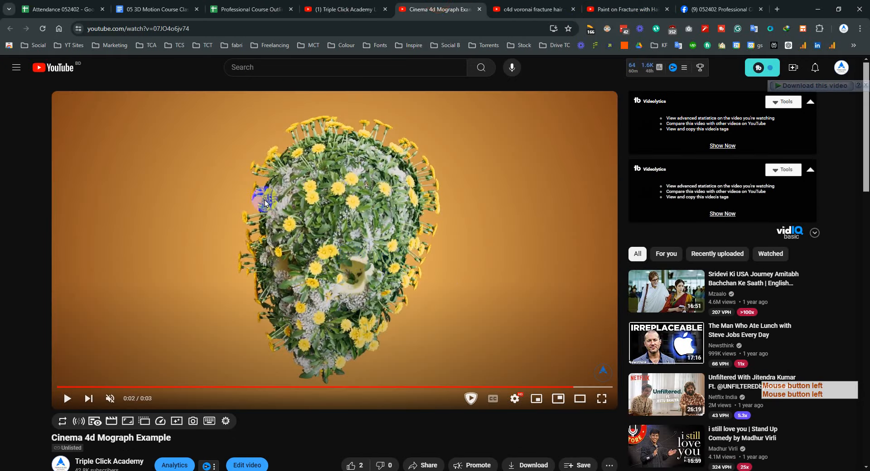
Step: Switch to Cinema 4D and delete the Delay, Plain, Linear Field and Text objects from the scene
click(347, 470)
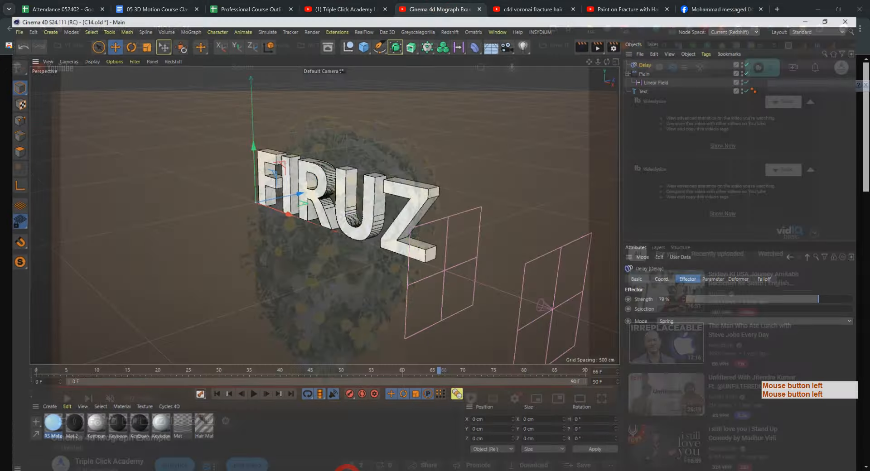
drag(679, 135, 630, 5)
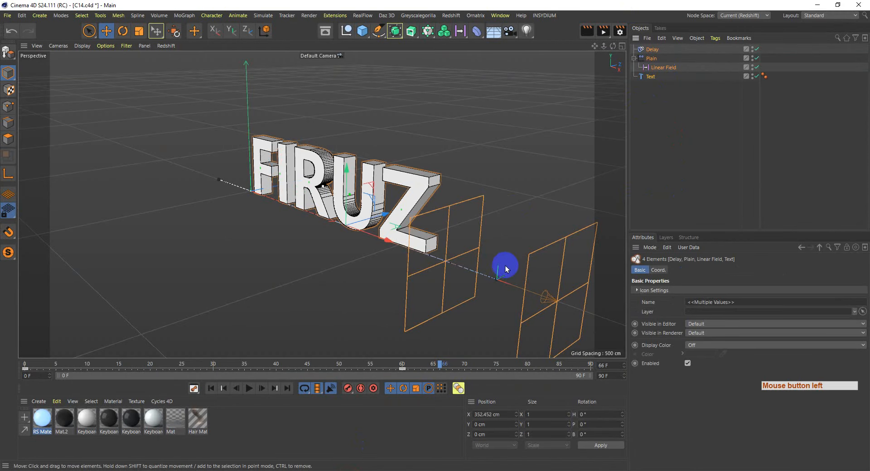
click(677, 148)
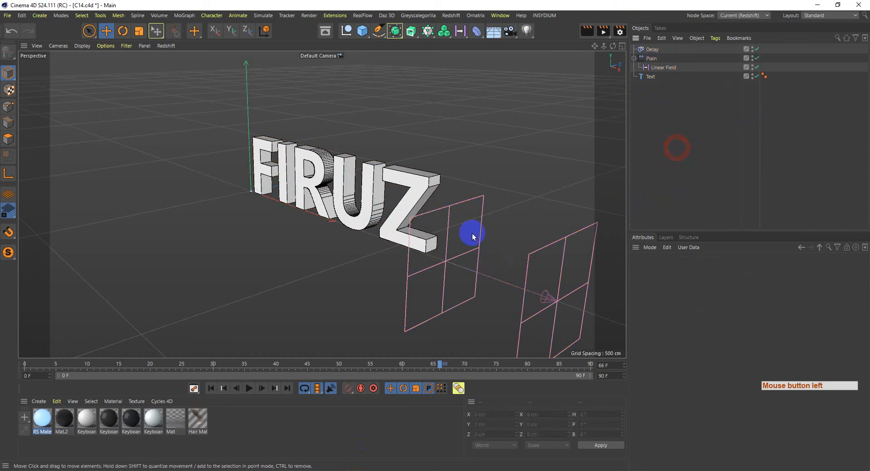
click(701, 173)
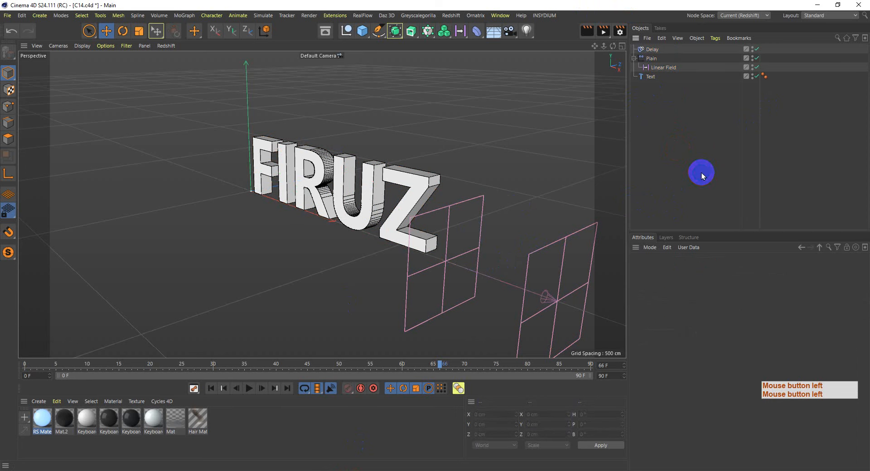
drag(702, 172, 499, 6)
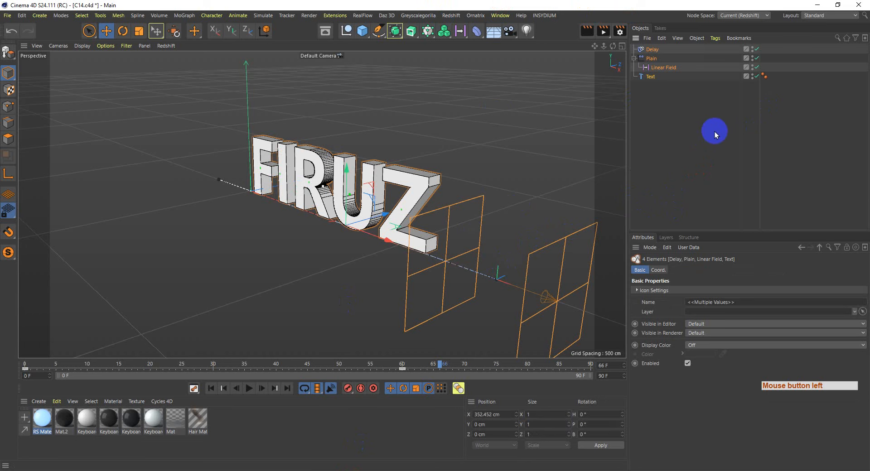
key(Delete)
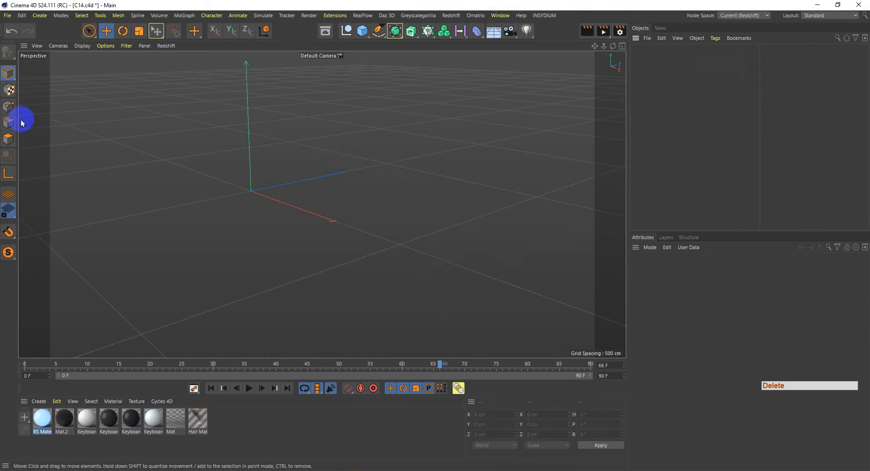
Step: Add a Plane primitive with 50 width segments and 50 height segments
click(357, 34)
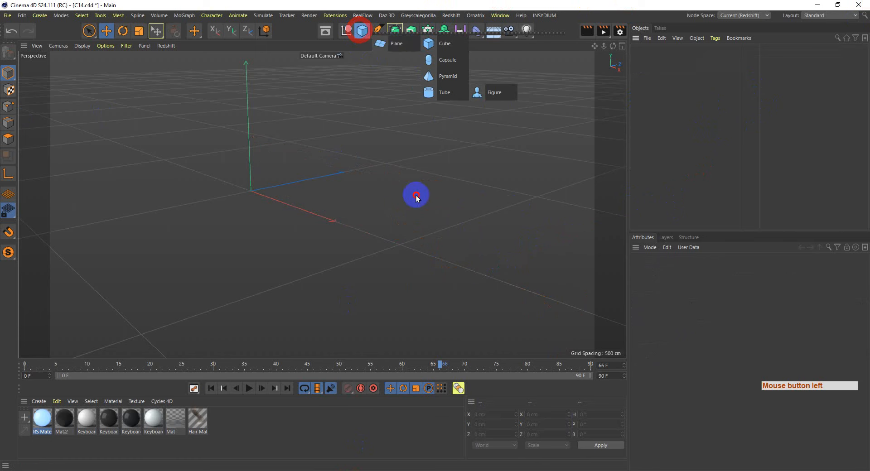
click(384, 44)
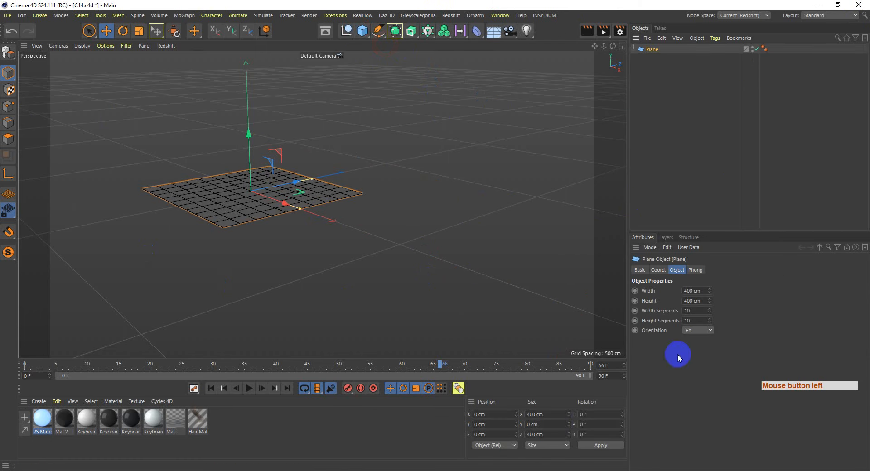
click(698, 311)
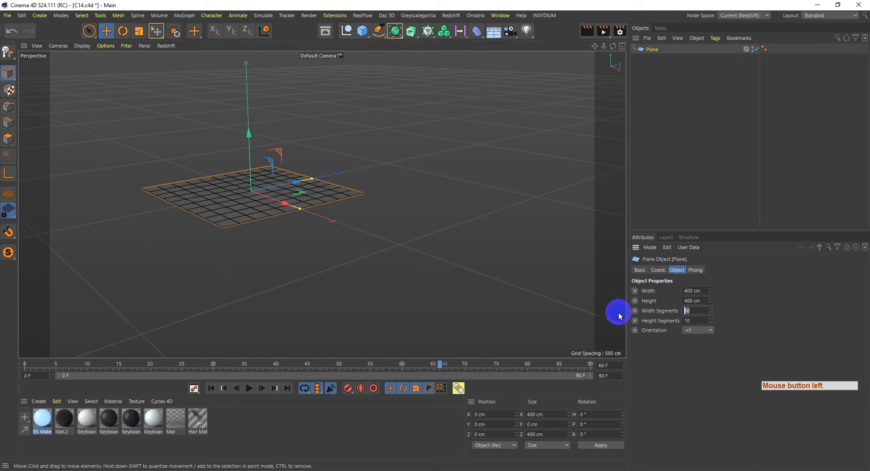
text(50)
key(Tab)
text(50)
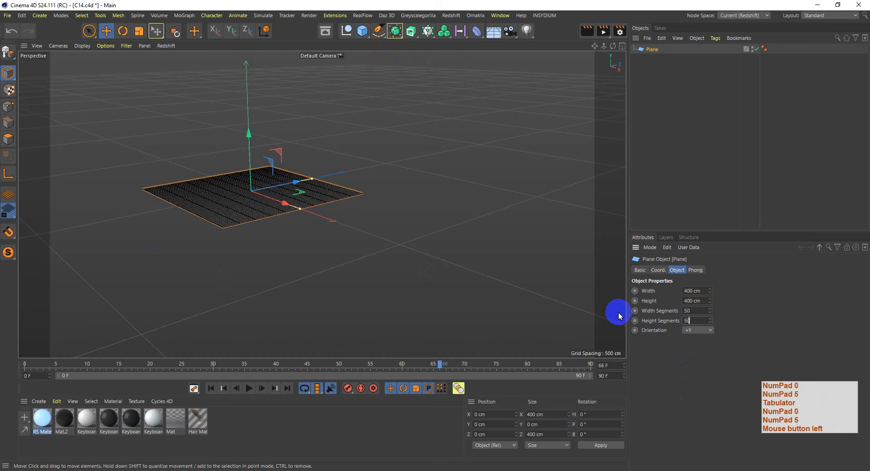
key(Return)
key(Return)
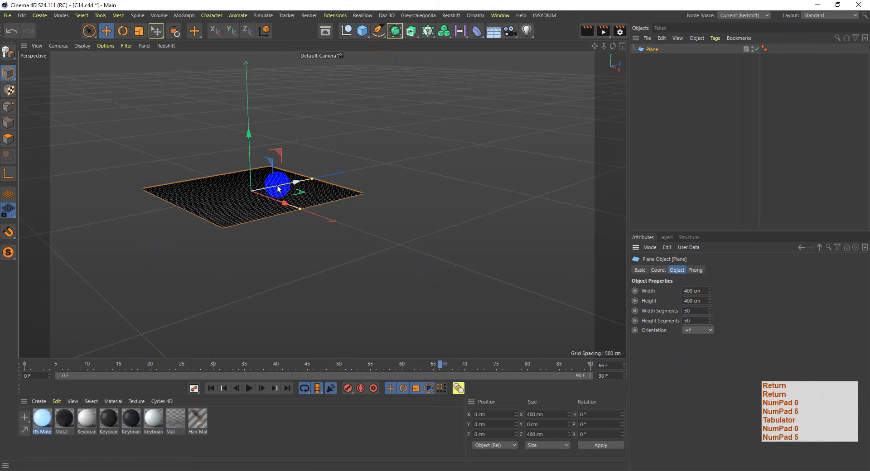
Step: Convert the plane into an editable polygon object
alt+drag(277, 188, 305, 266)
alt+middle_drag(305, 267, 424, 278)
alt+middle_drag(264, 248, 405, 256)
scroll(264, 227, down, 5)
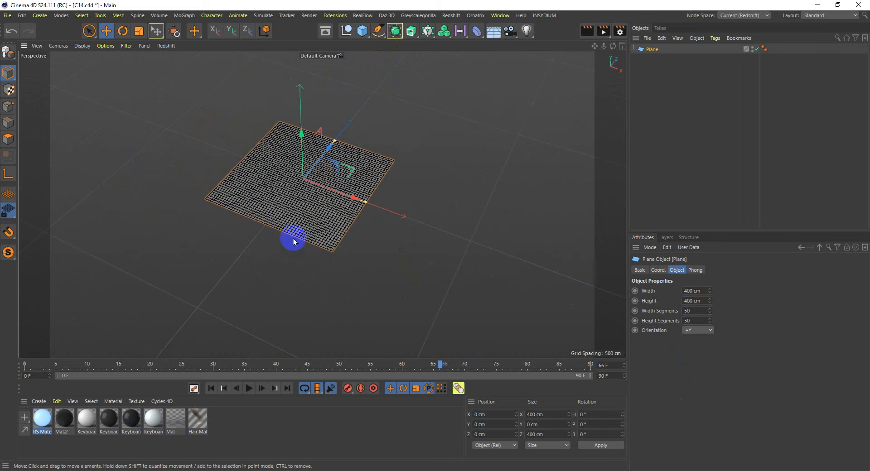
key(c)
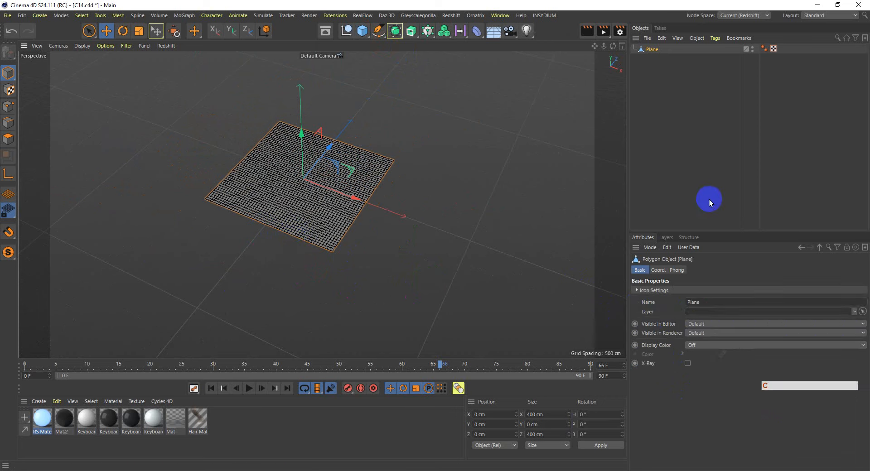
alt+drag(314, 220, 348, 276)
alt+drag(363, 223, 391, 192)
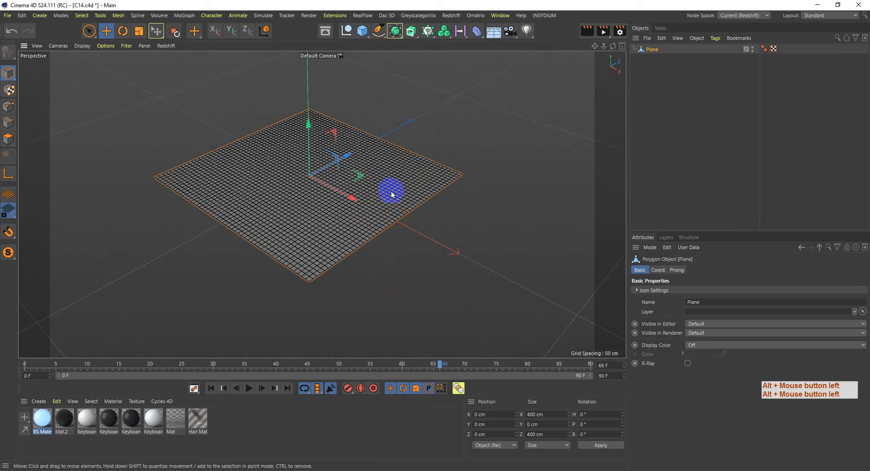
Step: Select a single polygon near the plane's front corner and use Set Vertex Weight to give the plane a vertex map
click(653, 49)
click(8, 139)
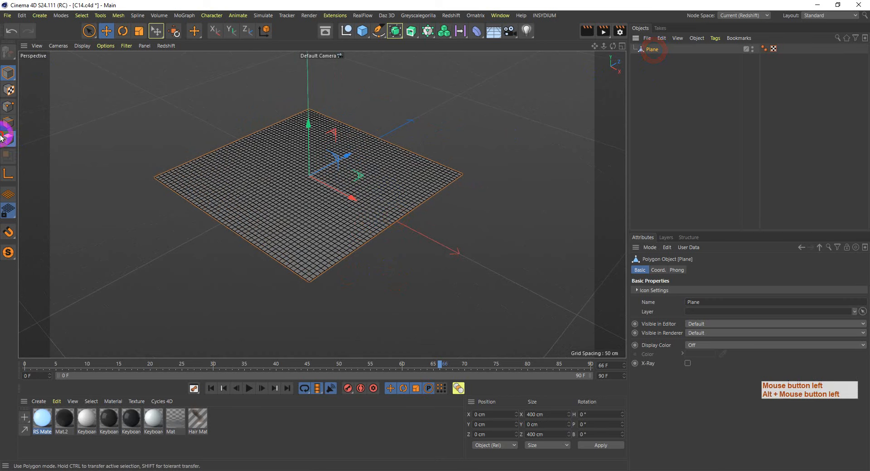
click(316, 236)
click(82, 15)
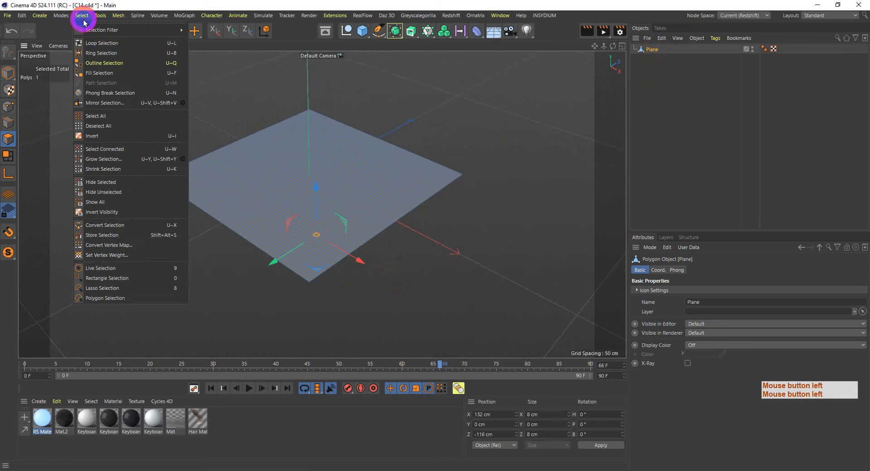
click(107, 255)
click(90, 272)
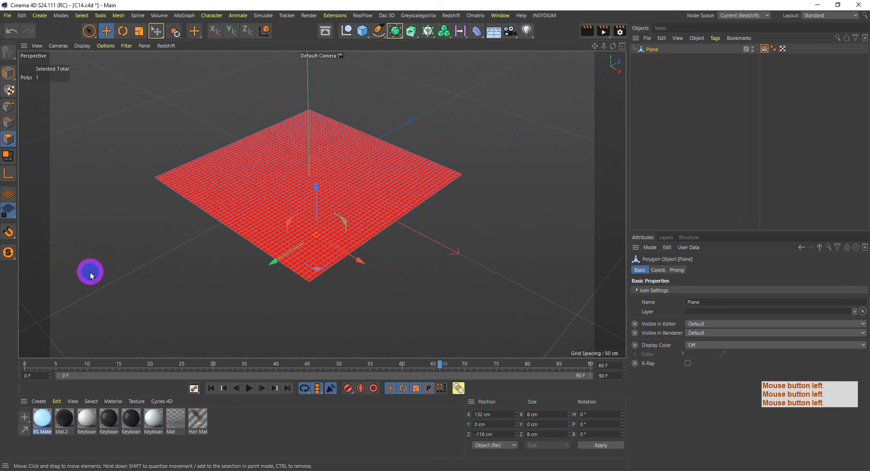
Step: Enable Use Fields on the plane's vertex map and add a Spherical Field above the Freeze layer
click(764, 49)
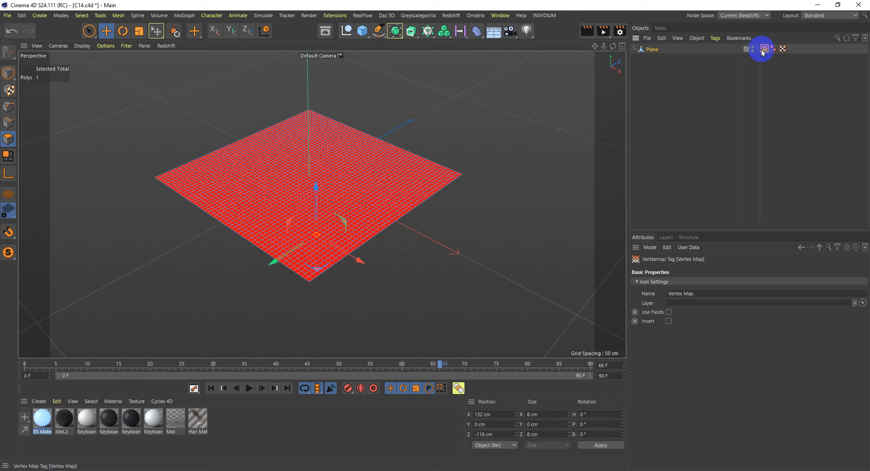
click(762, 49)
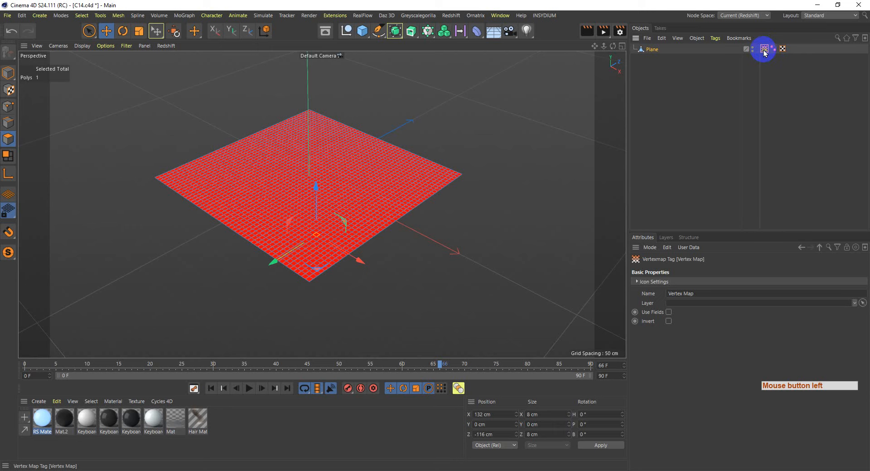
click(669, 312)
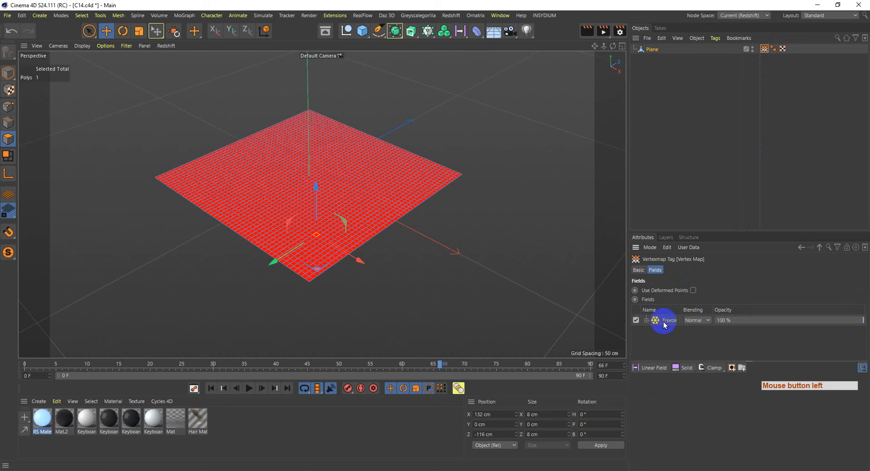
click(668, 323)
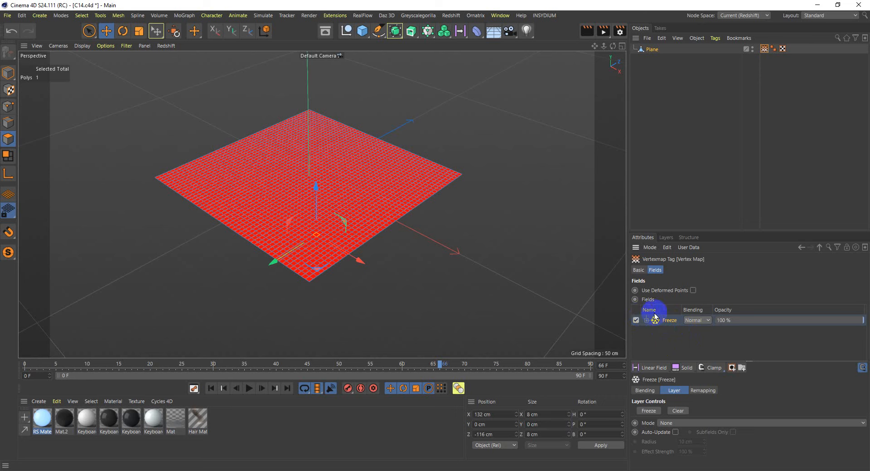
drag(655, 368, 708, 399)
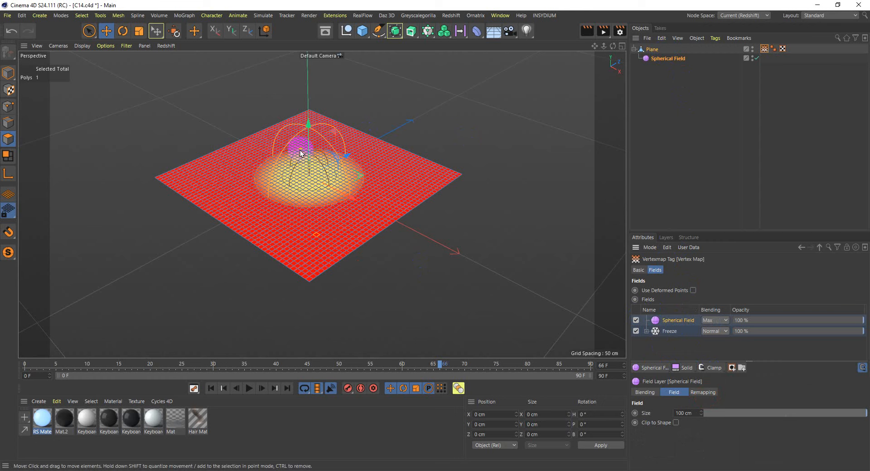
Step: Try moving the spherical field across the plane to test the vertex map, and undo the move
drag(302, 154, 404, 198)
key(ctrl+z)
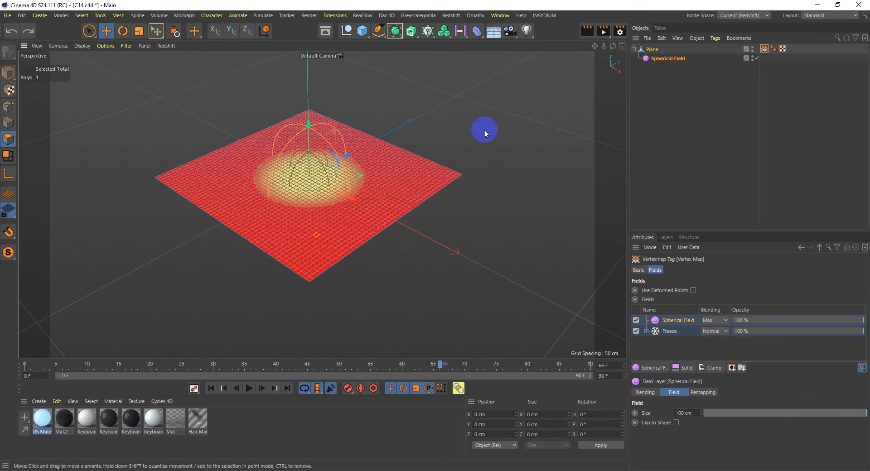
click(764, 49)
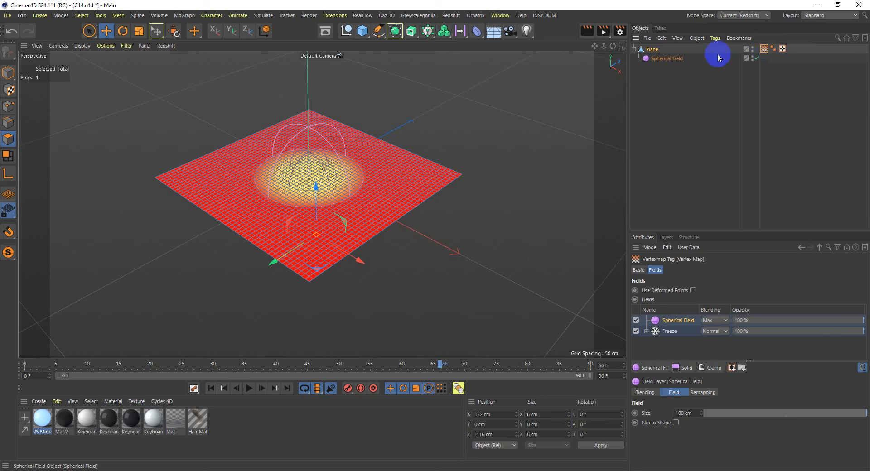
Step: Add a Displacer deformer as a child of the plane and load a Noise shader into its shading
click(652, 49)
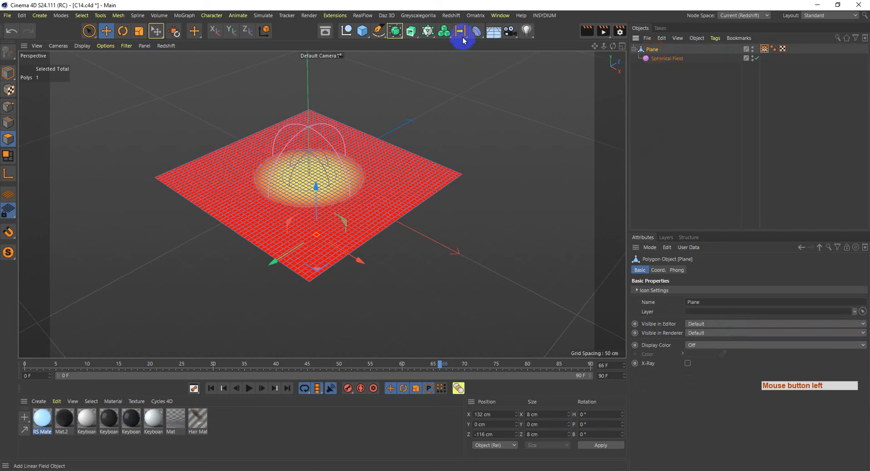
shift+drag(476, 30, 574, 139)
click(662, 58)
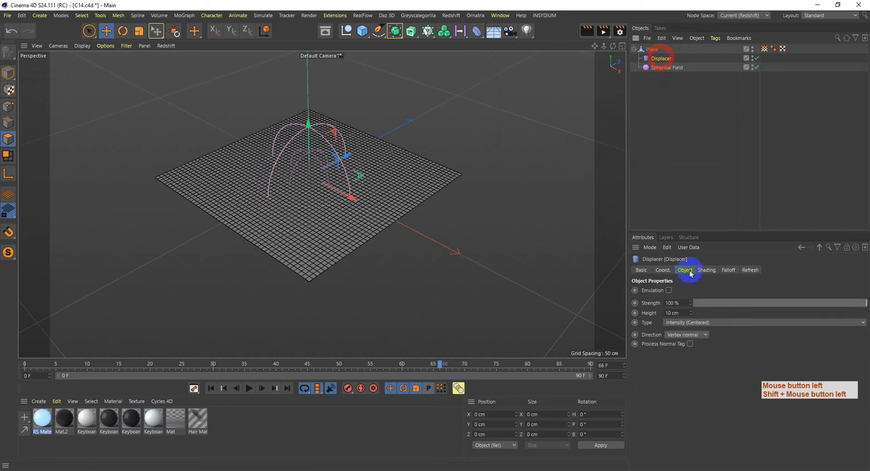
click(706, 270)
click(664, 300)
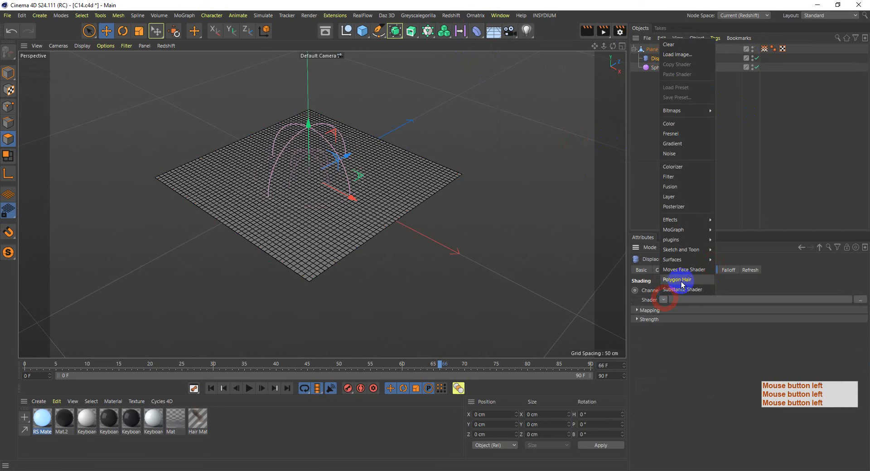
click(675, 152)
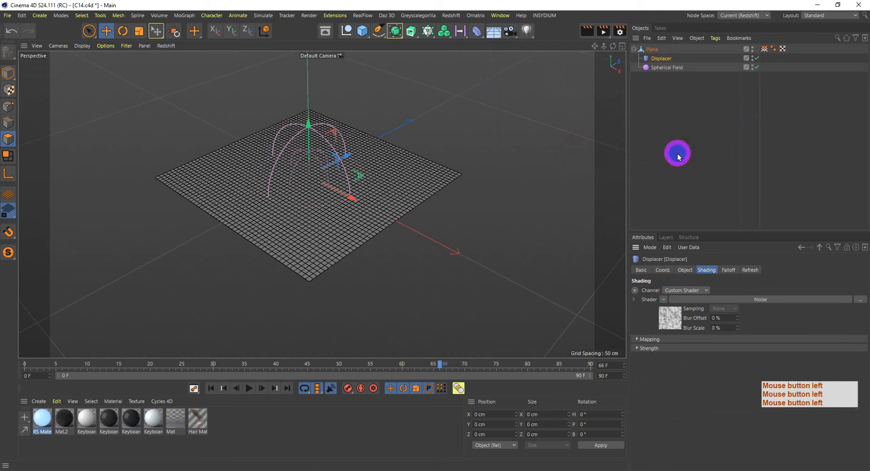
Step: Set the Displacer noise shader's Global Scale to 582 % and return to the Displacer's settings
click(643, 340)
click(671, 334)
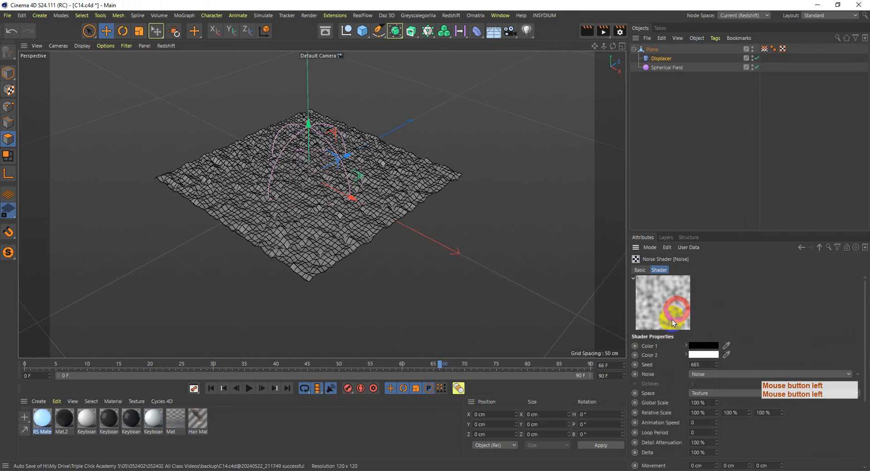
drag(719, 403, 717, 320)
scroll(662, 358, up, 3)
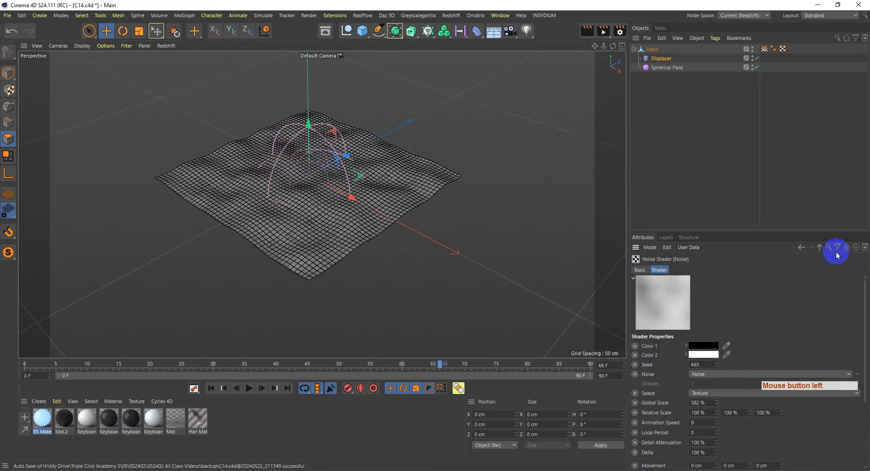
click(820, 247)
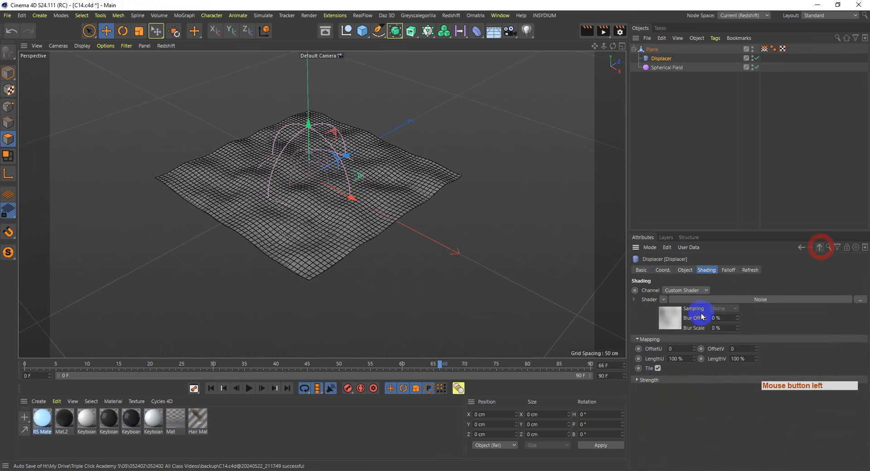
Step: Set the Displacer's Height to 37 cm
click(685, 270)
drag(692, 316, 690, 312)
mouse_move(356, 266)
alt+mouse_down()
mouse_move(320, 265)
mouse_move(341, 263)
alt+mouse_up()
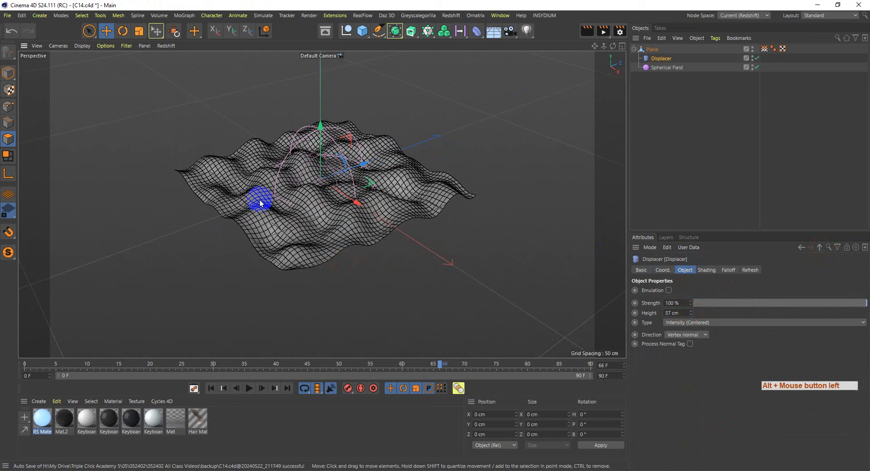
Step: Add the plane's vertex map to the Displacer's Falloff field list to limit the displacement
click(731, 271)
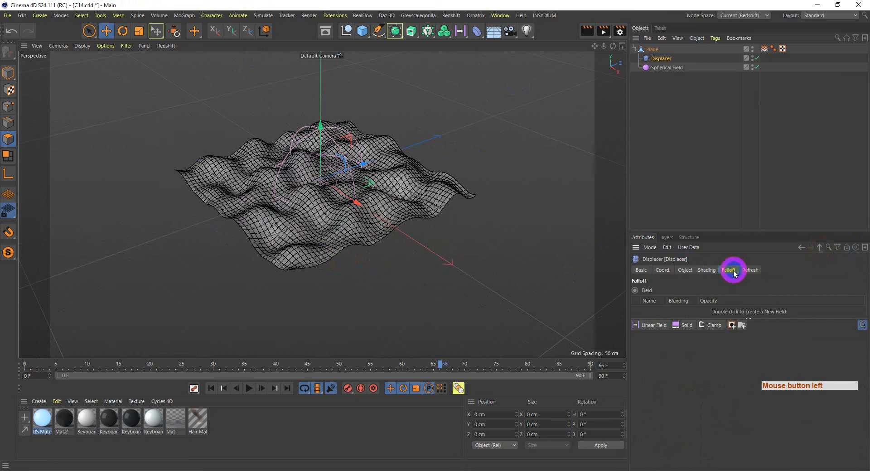
drag(749, 319, 754, 379)
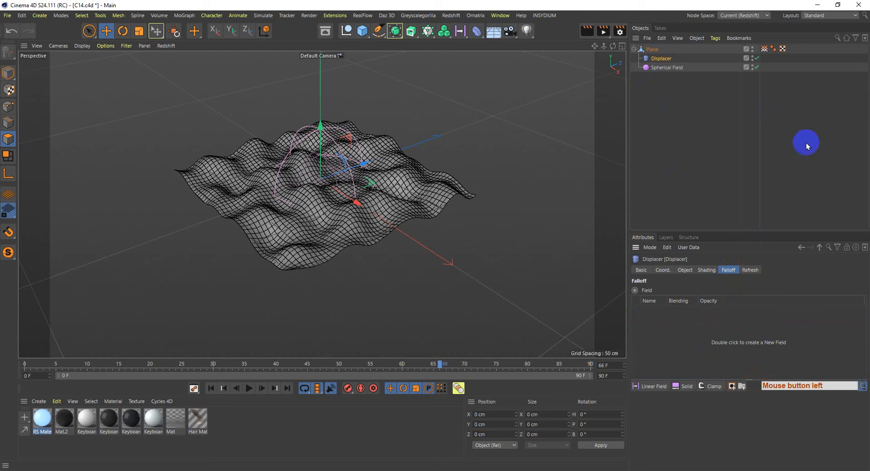
drag(764, 49, 719, 335)
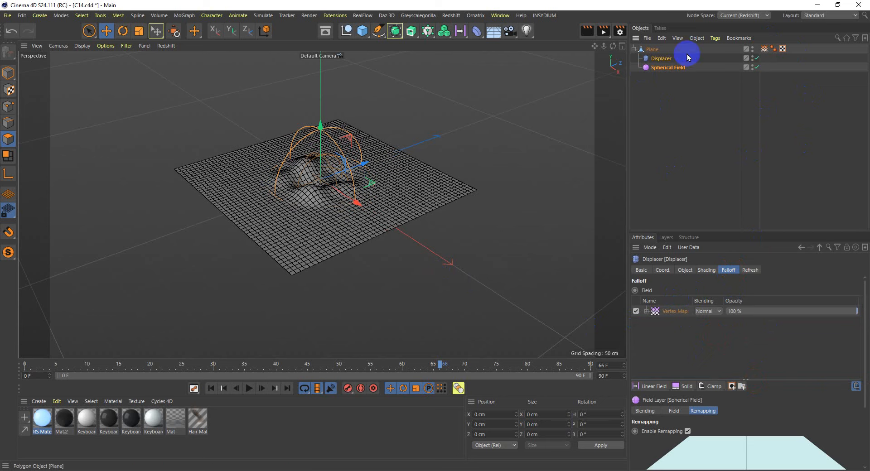
Step: Set the Freeze layer in the plane's vertex map fields to Grow mode
click(657, 67)
click(765, 48)
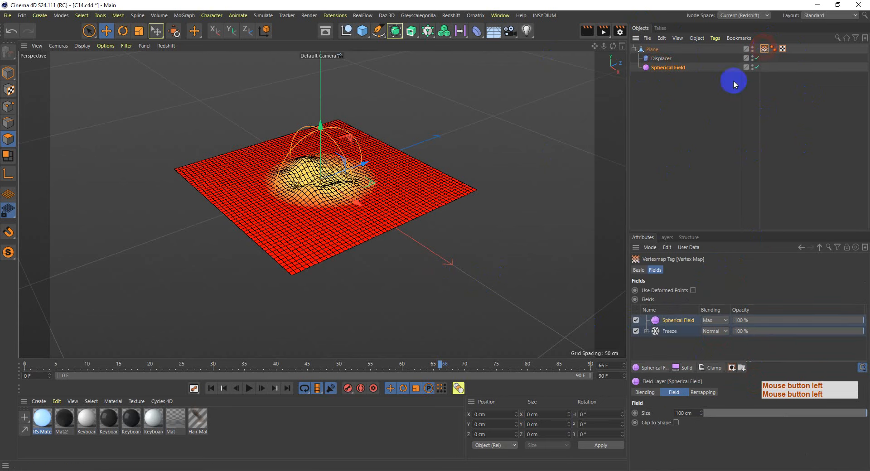
click(662, 59)
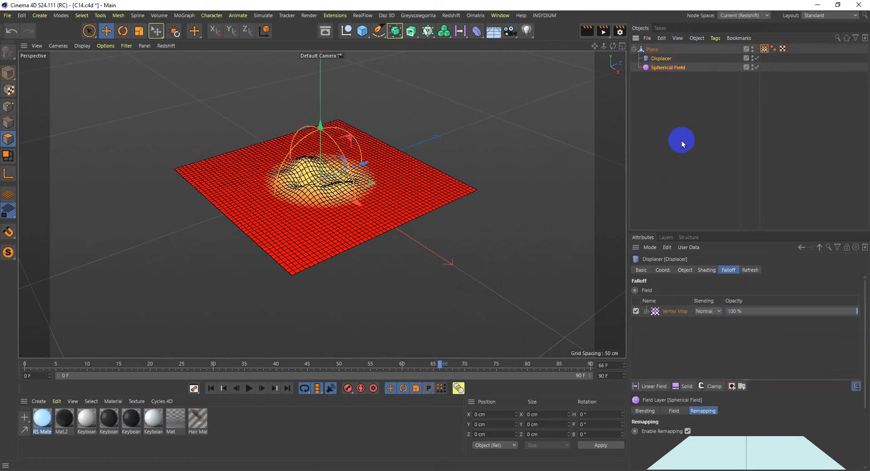
click(765, 49)
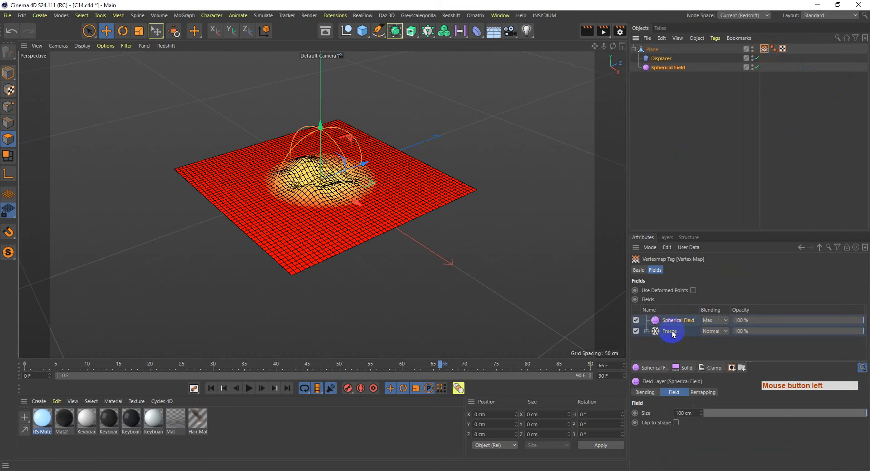
click(671, 333)
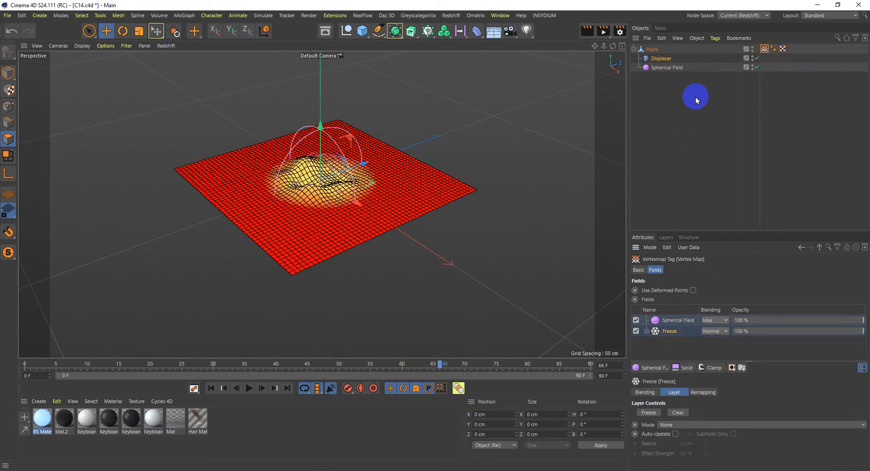
click(669, 333)
click(718, 425)
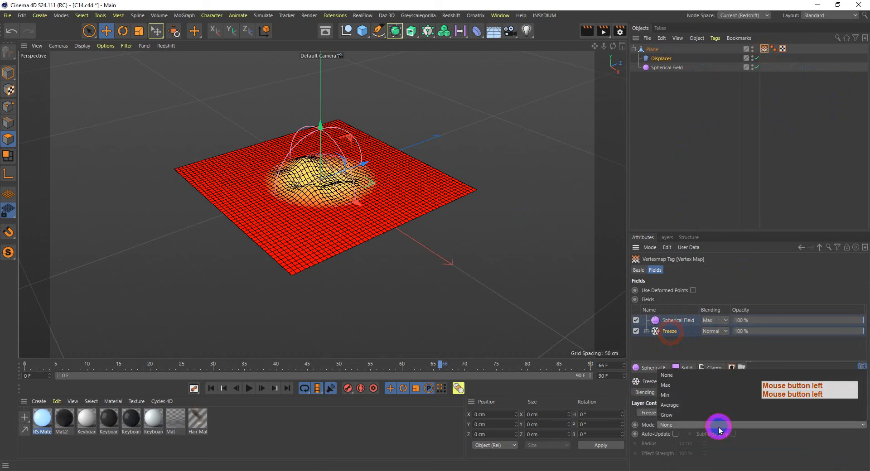
click(678, 413)
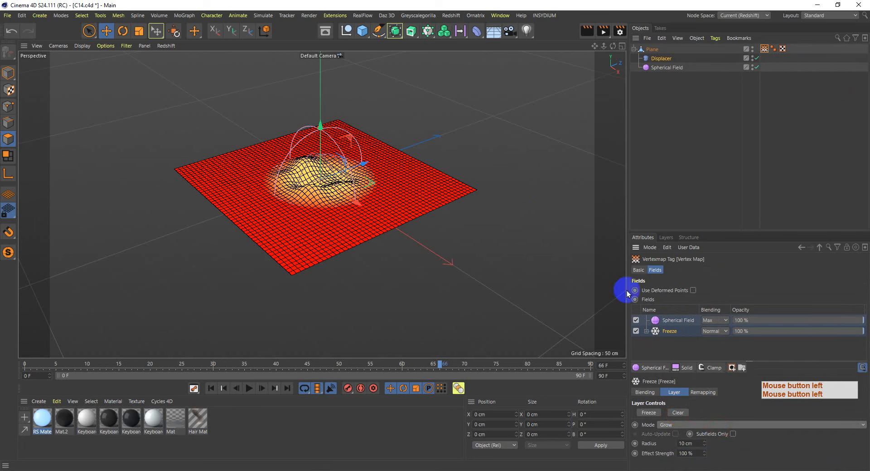
Step: Play the animation from frame 0 to check how the vertex map grows over the plane, and stop it
click(211, 389)
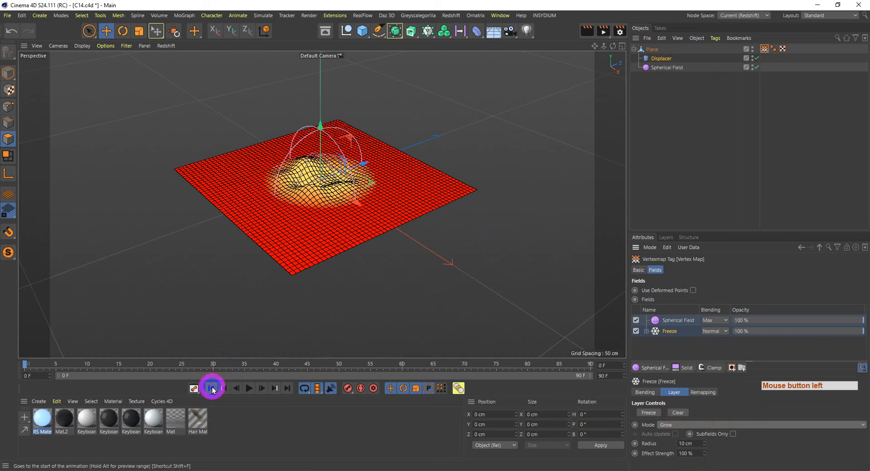
click(249, 388)
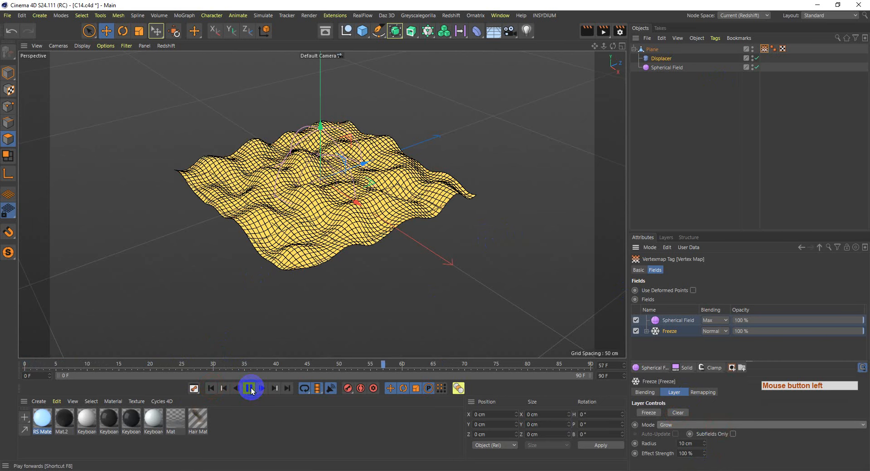
click(252, 391)
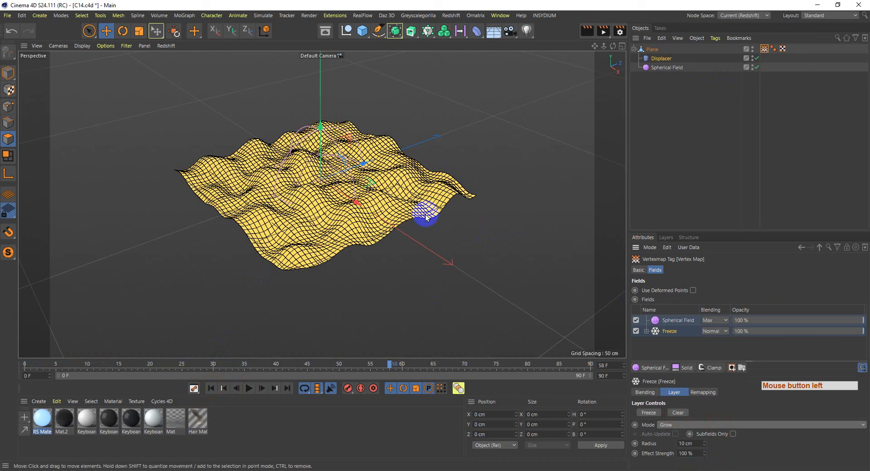
Step: Return to frame 0, scale down the spherical field and move it beyond the plane's back edge to about Z 314 cm
click(657, 68)
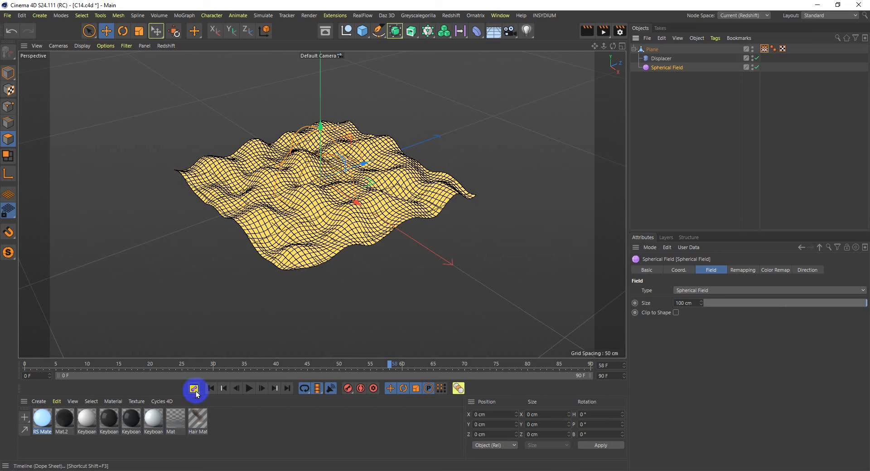
click(210, 388)
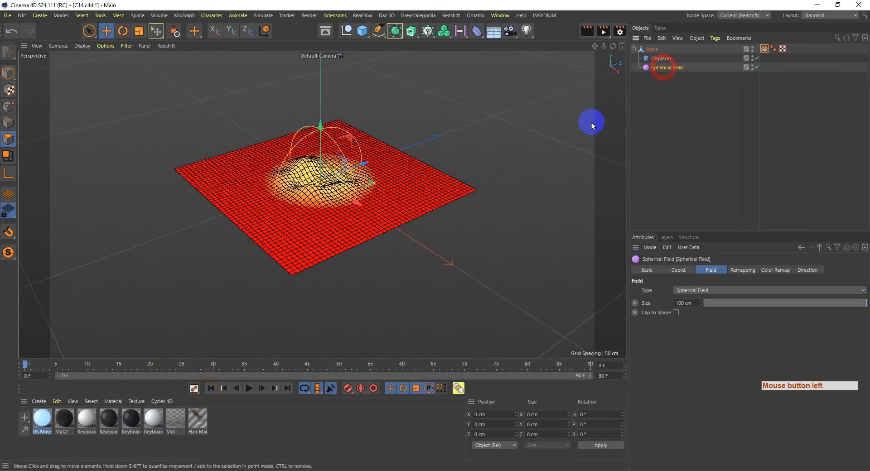
key(t)
drag(556, 137, 474, 130)
key(e)
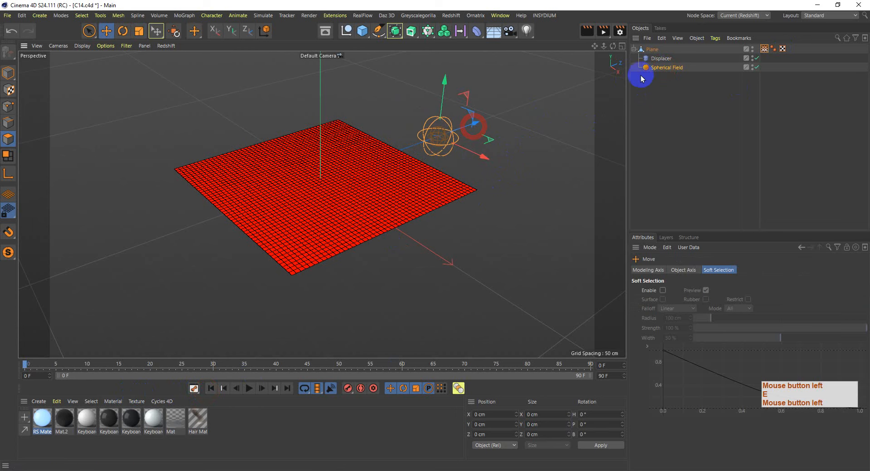
Step: Set a Z position keyframe for the spherical field at frame 0
click(664, 67)
click(678, 270)
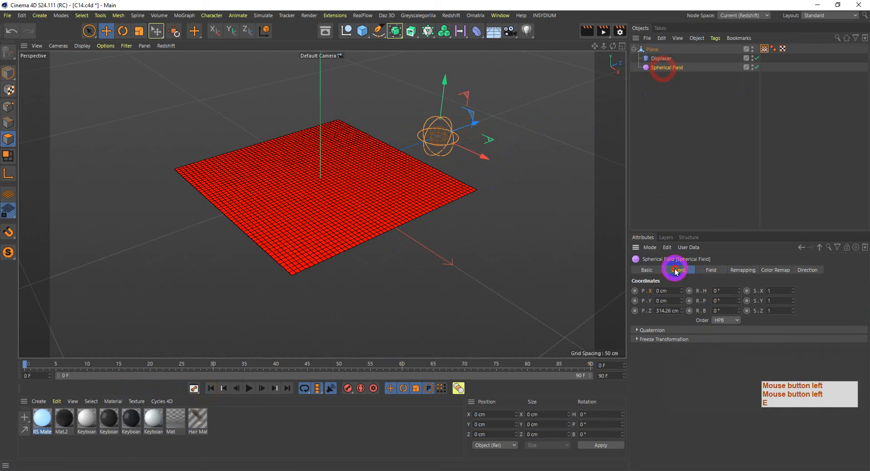
click(635, 291)
click(636, 291)
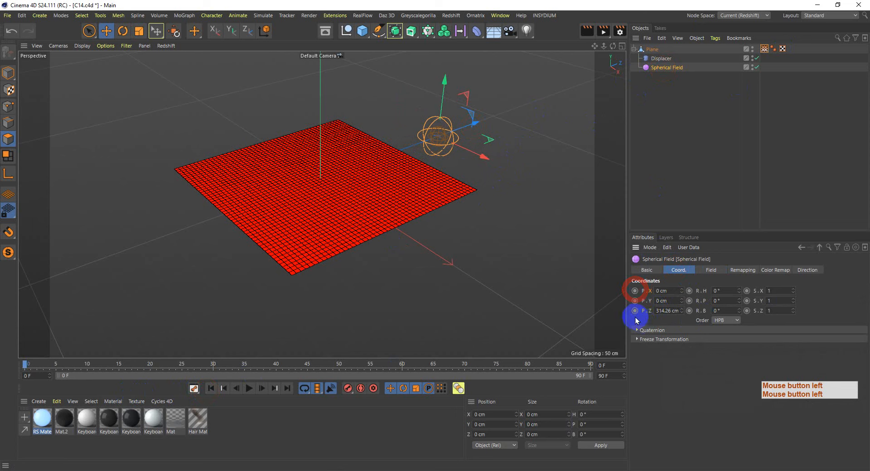
click(635, 311)
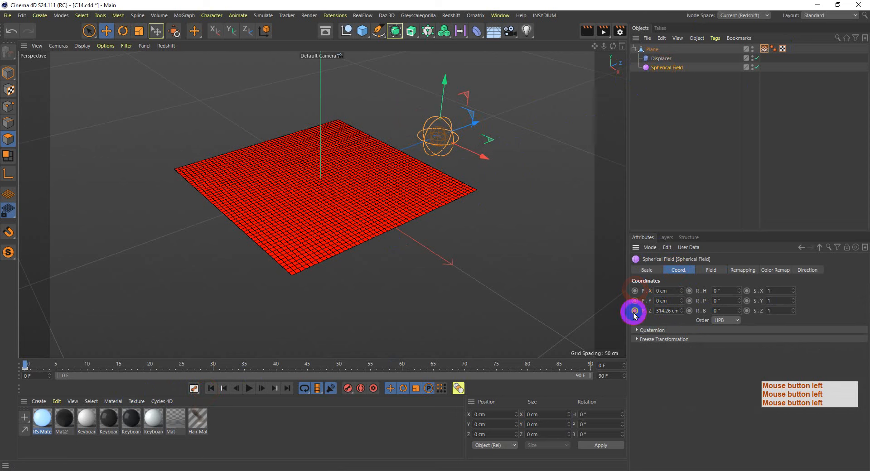
Step: At frame 60, move the spherical field across the plane to about Z -332 cm and keyframe its Z position
click(401, 362)
drag(475, 123, 204, 228)
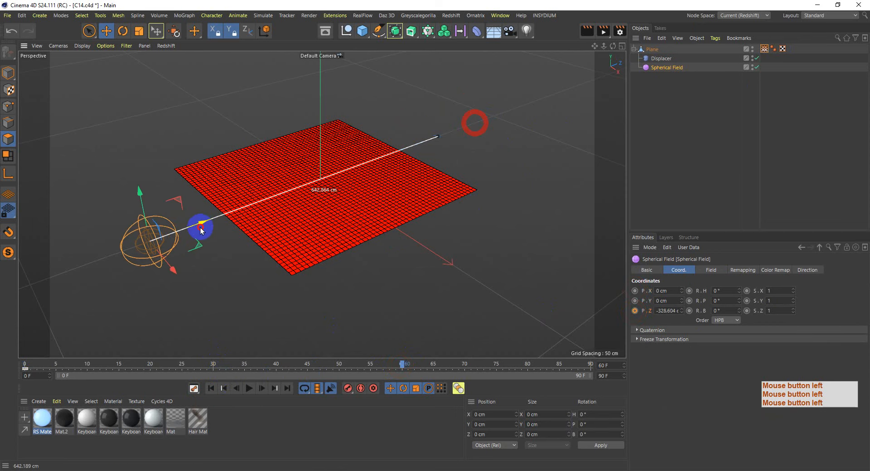
click(635, 311)
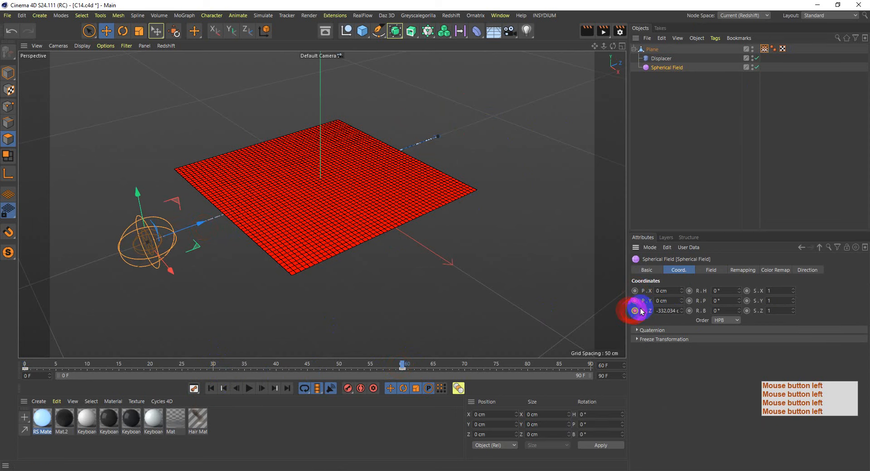
Step: Play the animation twice from the start to examine how the vertex map spreads as the spherical field crosses the plane
click(765, 49)
click(211, 388)
click(248, 389)
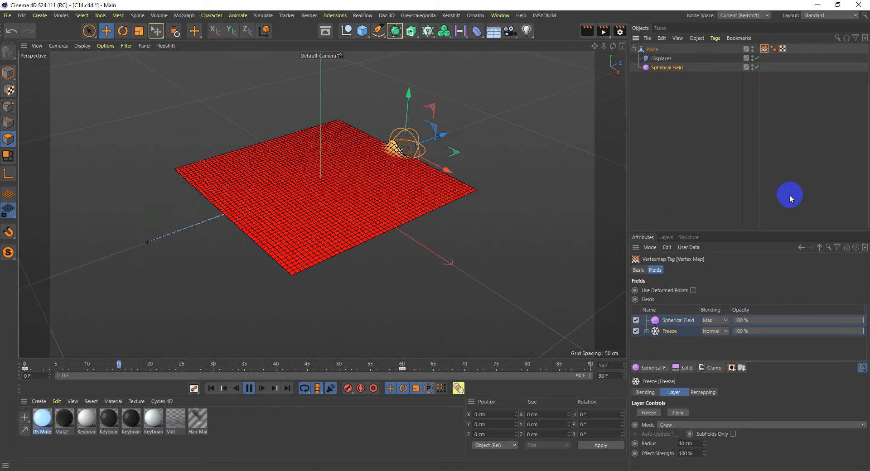
click(249, 388)
click(211, 389)
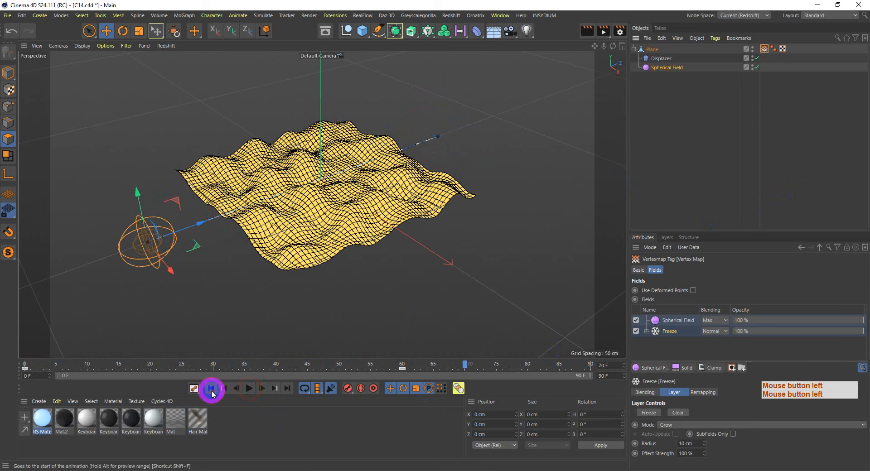
click(249, 389)
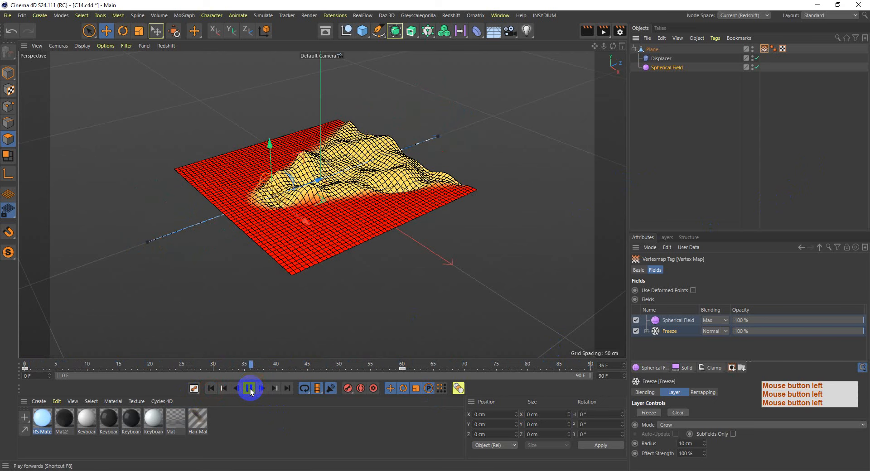
click(249, 389)
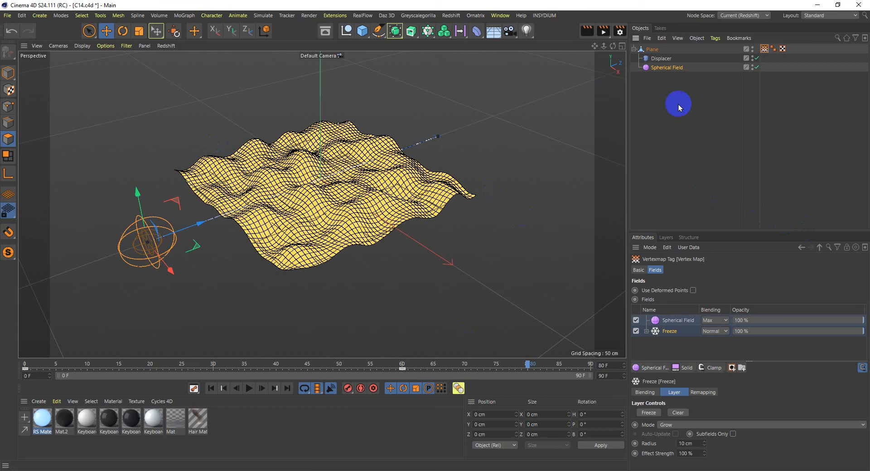
Step: Add an Invert modifier layer above the Vertex Map in the Displacer's falloff
click(661, 58)
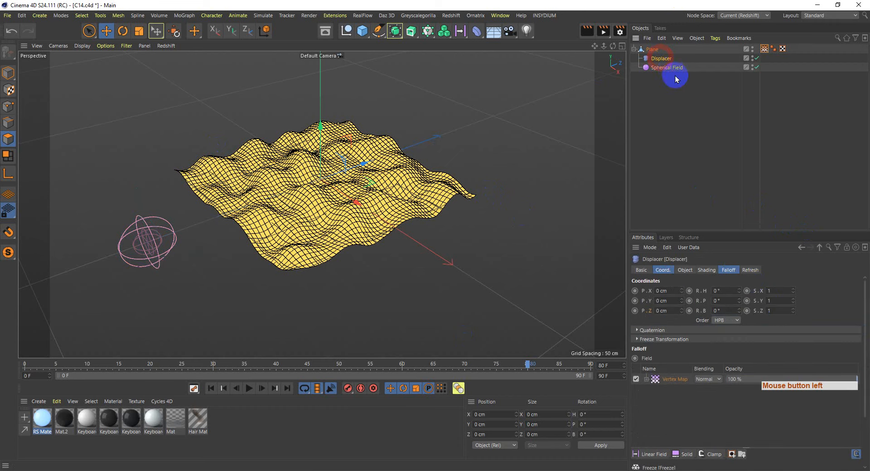
click(729, 270)
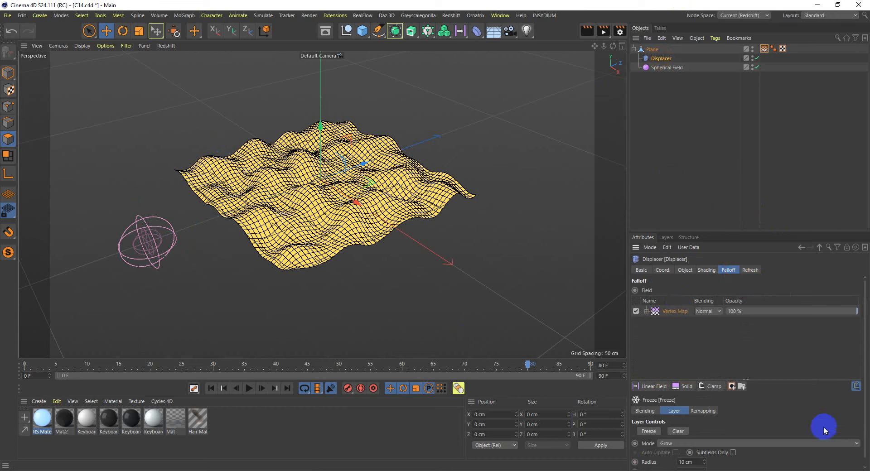
drag(707, 388, 721, 362)
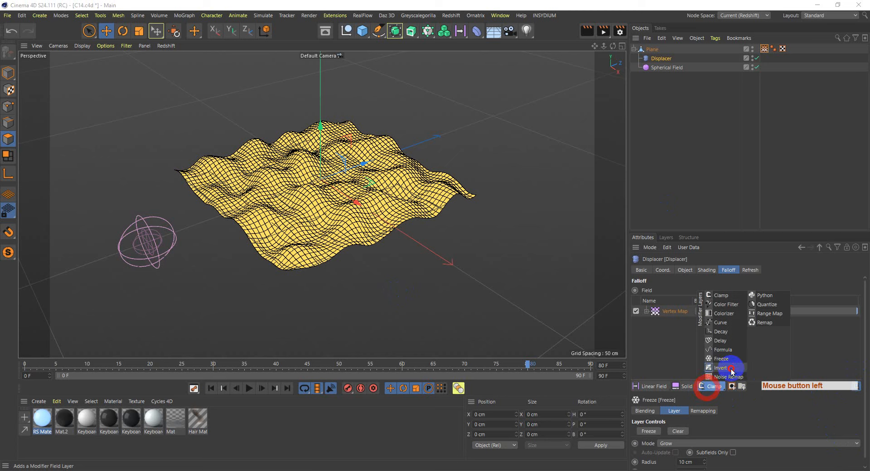
click(735, 368)
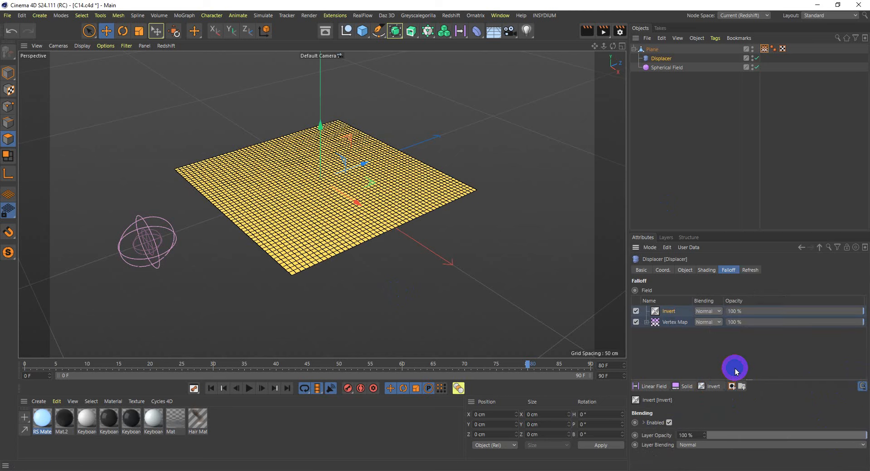
Step: Play the animation from frame 0 to examine the inverted displacement, stop it and return to the start
click(213, 389)
click(248, 388)
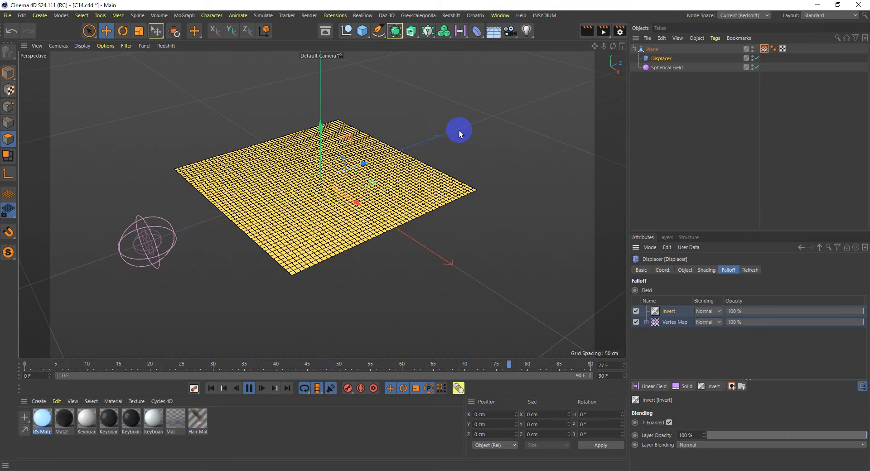
click(249, 388)
click(211, 389)
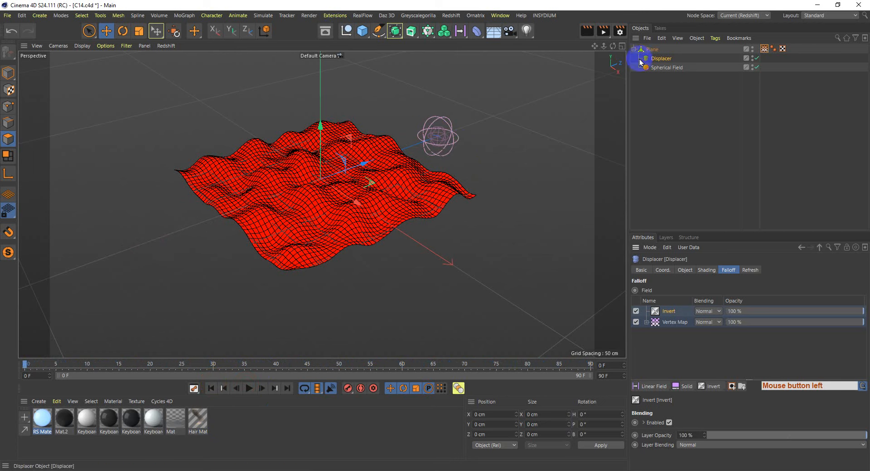
drag(475, 31, 688, 42)
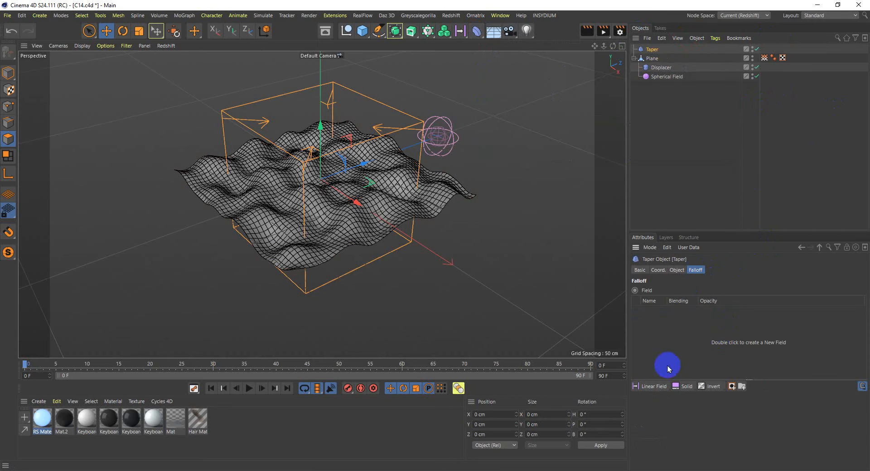
click(653, 50)
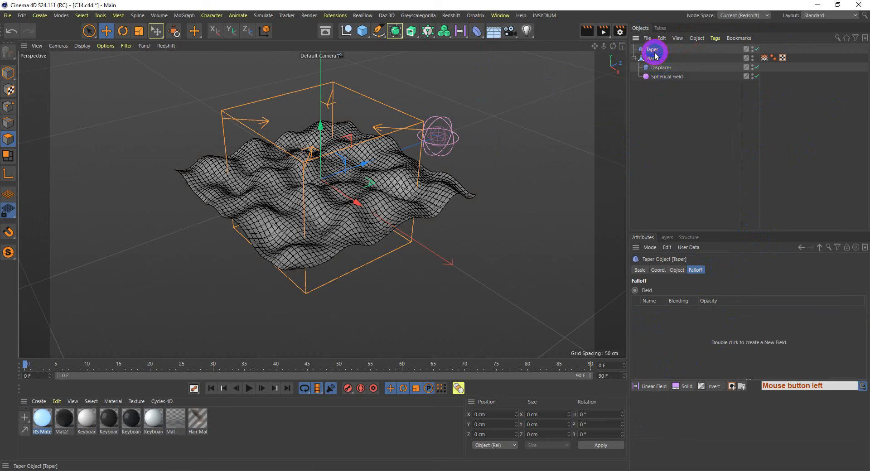
key(Delete)
click(692, 97)
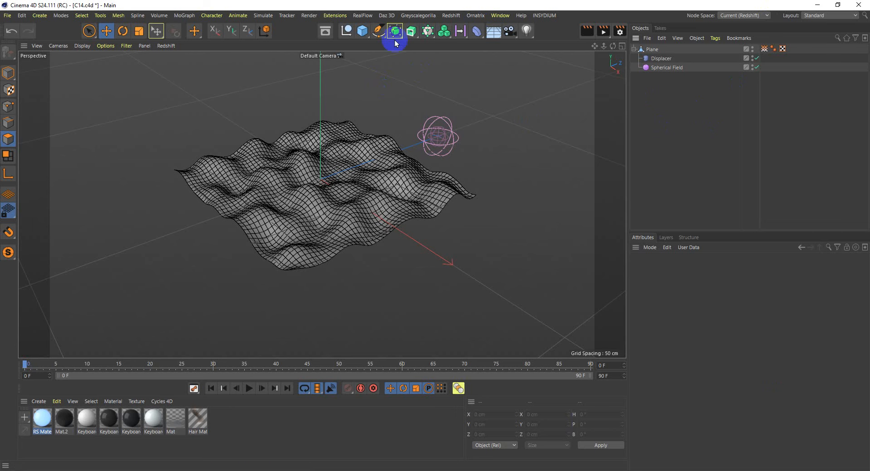
Step: Create a cylinder at the plane's centre and shape it to a radius of about 15.6 cm and height of about 139 cm
drag(365, 36, 400, 58)
key(t)
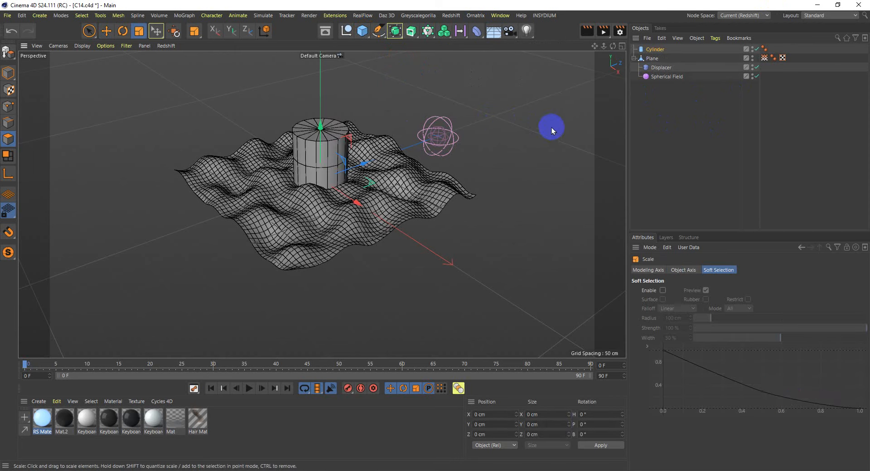
drag(562, 108, 383, 175)
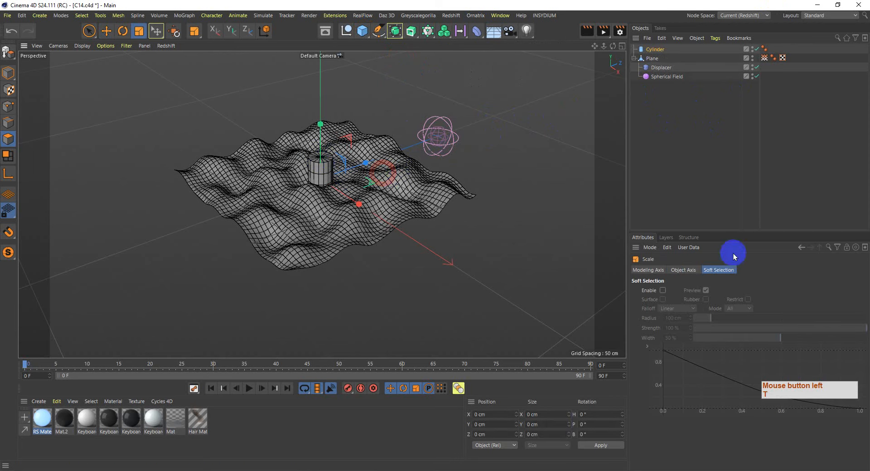
click(9, 72)
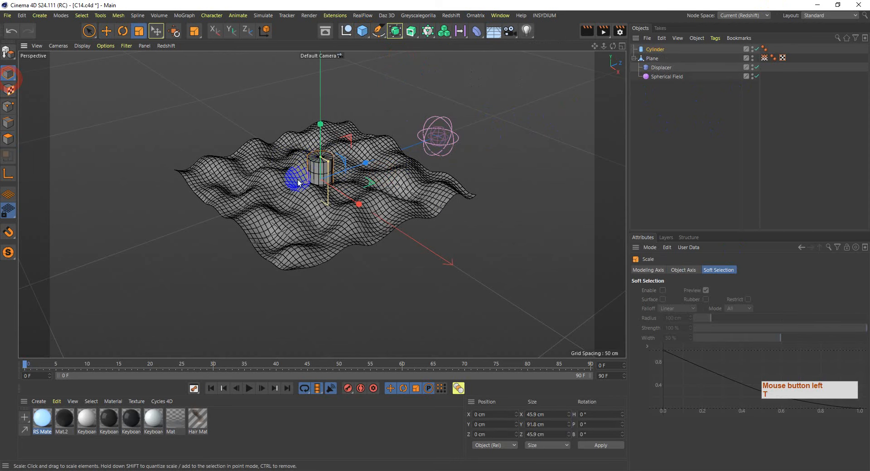
mouse_move(320, 156)
mouse_down()
mouse_move(322, 122)
mouse_move(320, 144)
mouse_move(307, 145)
mouse_up()
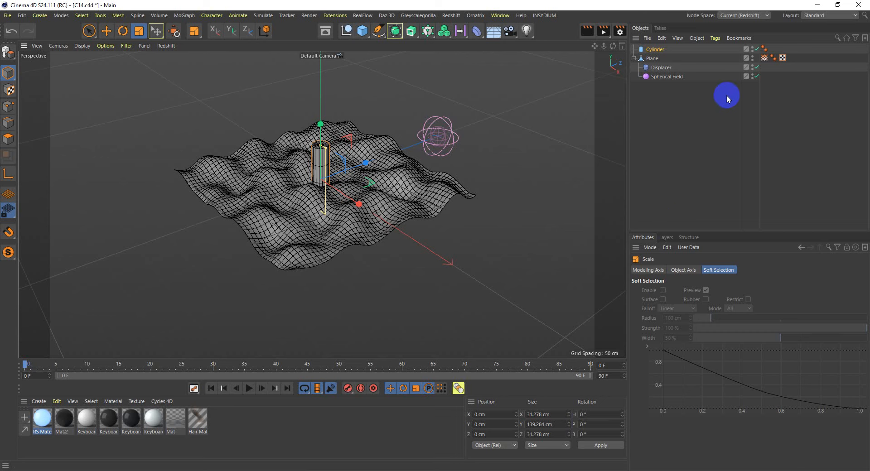
Step: Create a Cloner in Object mode that distributes clones on the Plane, and make the cylinder its child
click(428, 31)
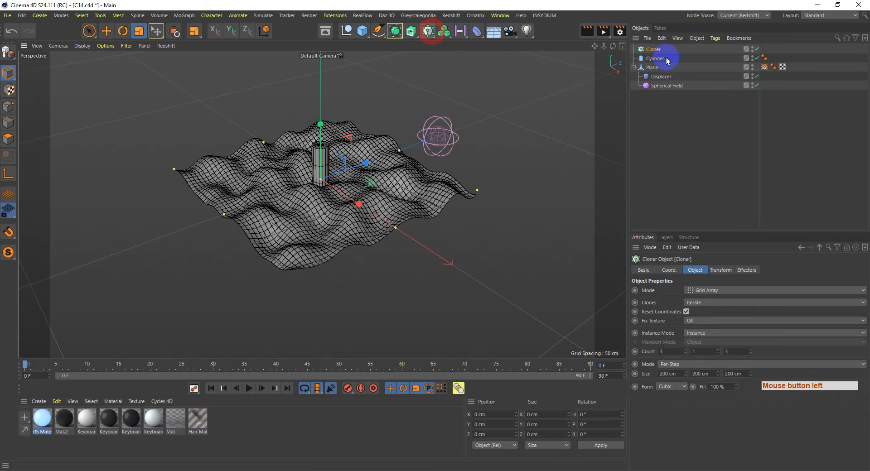
click(703, 290)
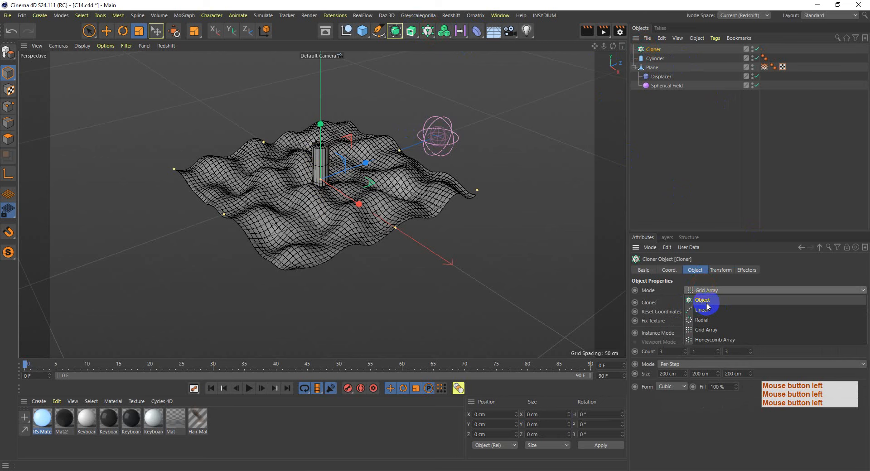
click(707, 303)
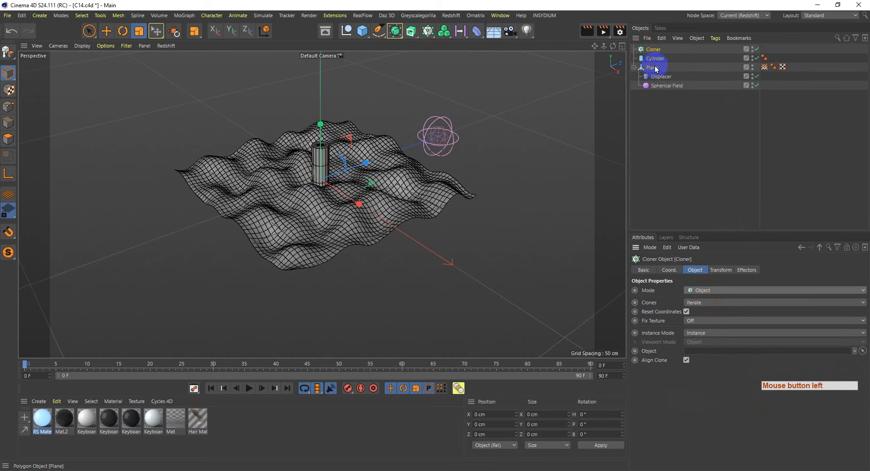
drag(654, 68, 763, 353)
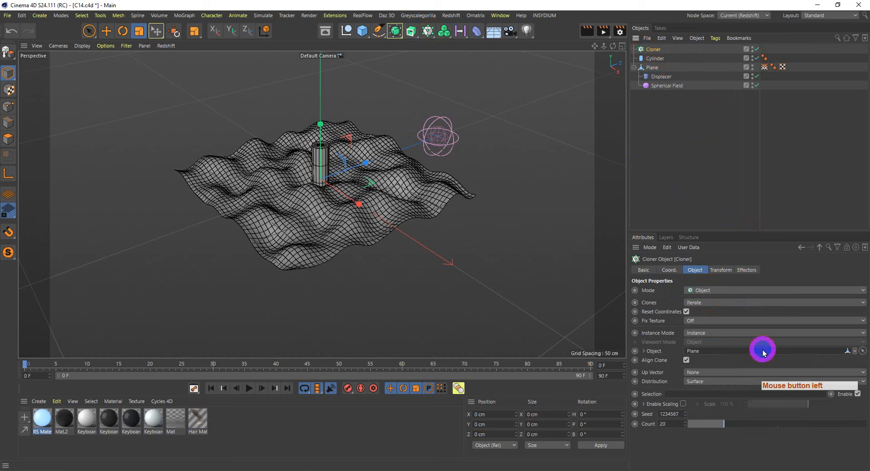
drag(655, 59, 654, 49)
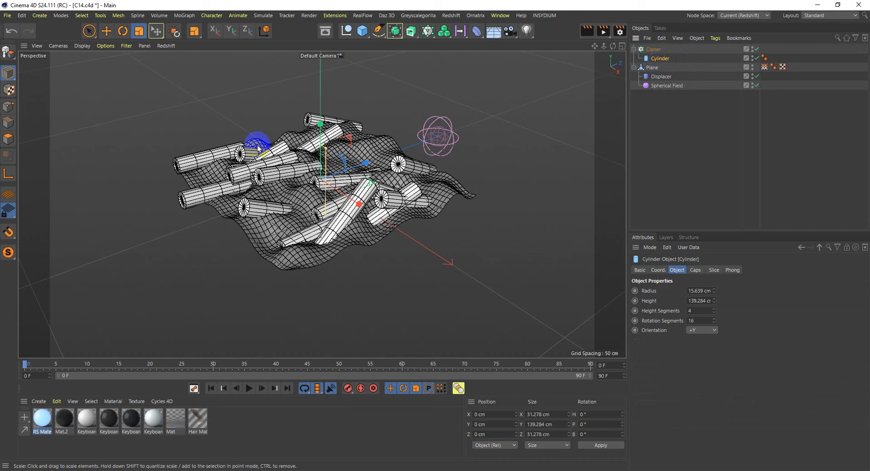
Step: Try rotating the Cloner's clones 23° in heading and 82° in pitch, undoing each rotation
click(647, 50)
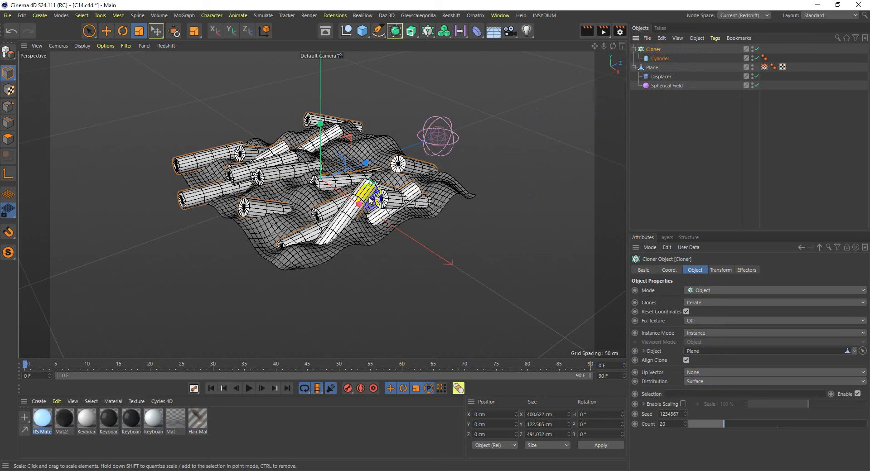
click(719, 270)
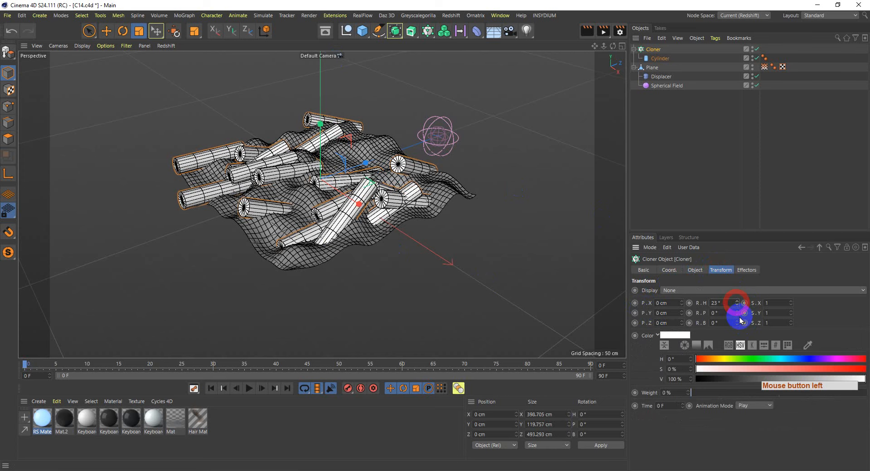
key(ctrl+z)
drag(737, 313, 737, 312)
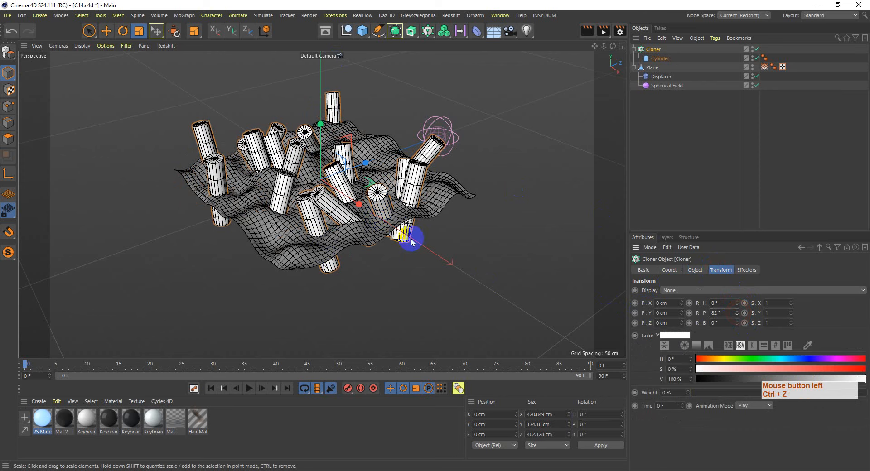
key(ctrl+z)
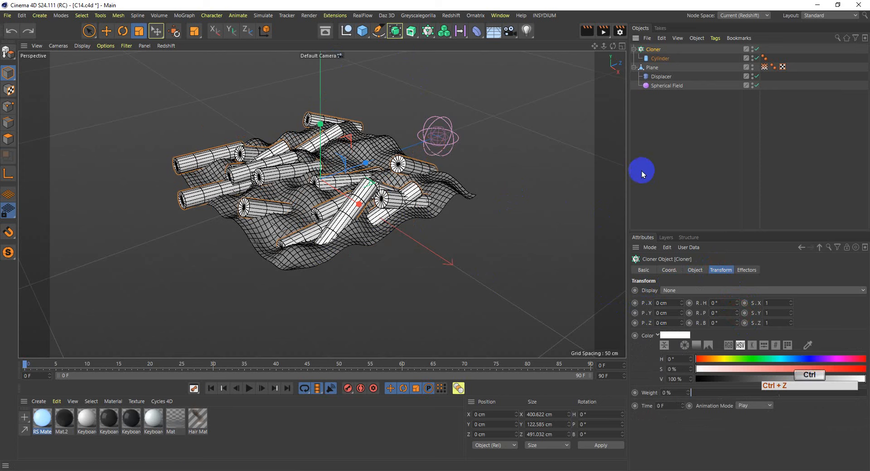
Step: Take the cylinder out of the Cloner, reduce its radius to about 12.4 cm and make it editable
drag(660, 57, 662, 144)
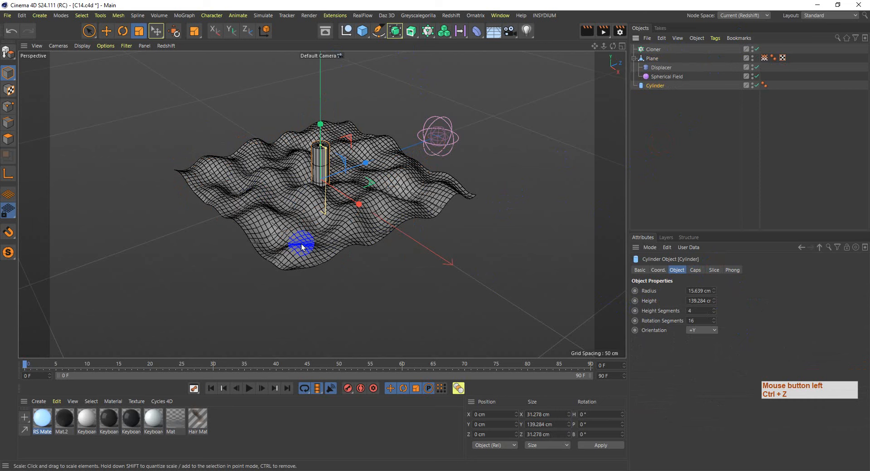
drag(327, 148, 328, 148)
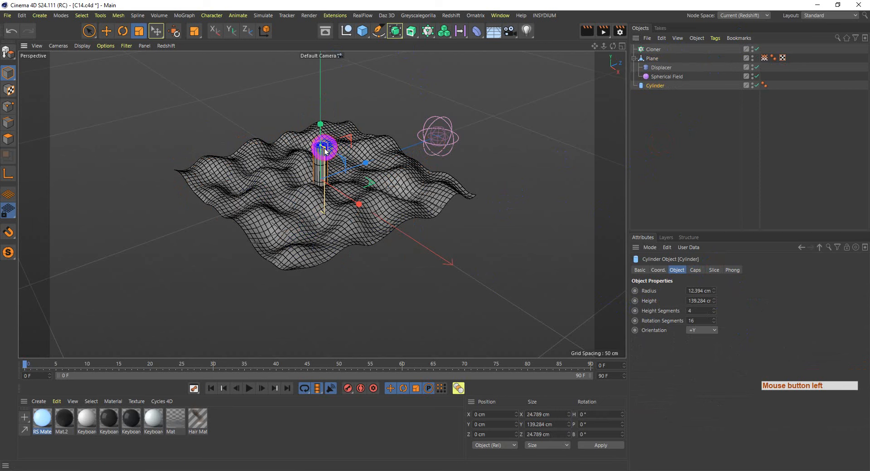
click(655, 86)
key(c)
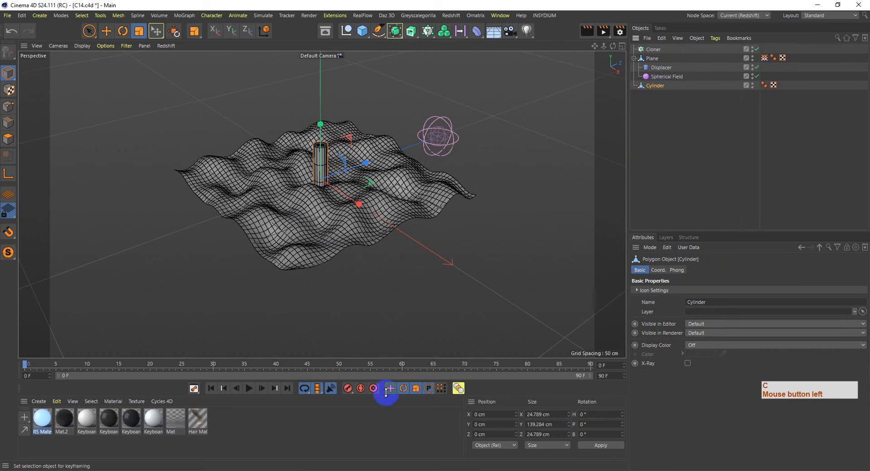
Step: Move the cylinder's axis to its base using Axis Center with Y at -100%
click(113, 16)
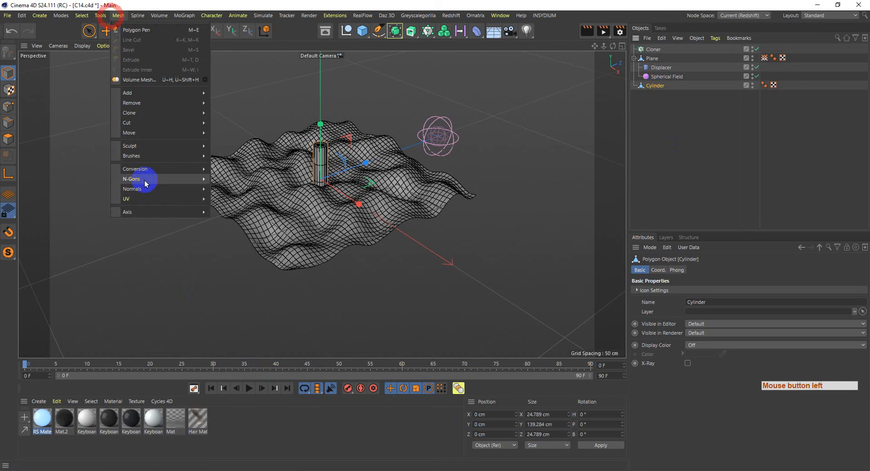
click(149, 211)
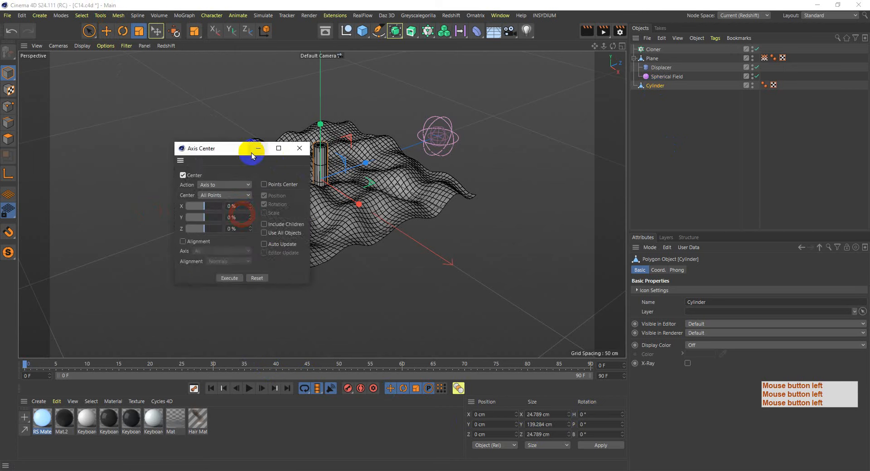
drag(245, 150, 643, 155)
drag(610, 224, 579, 228)
click(632, 283)
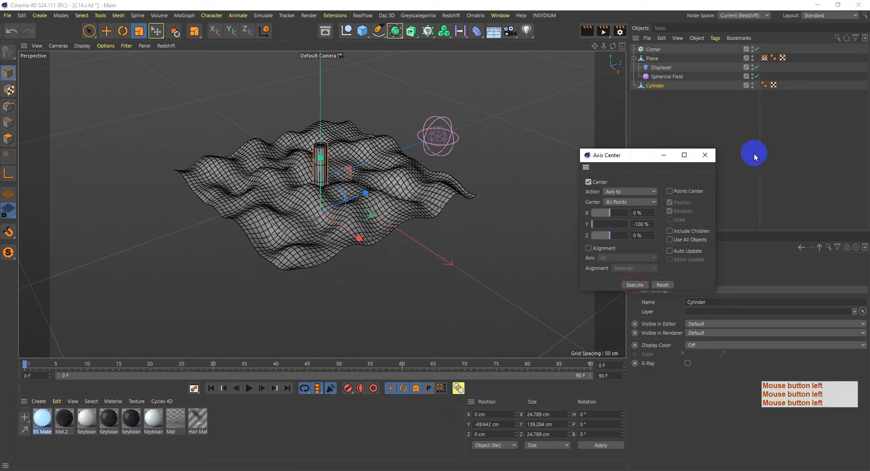
click(705, 155)
Step: Put the cylinder back under the Cloner and set the clones' pitch rotation to -90°
click(656, 88)
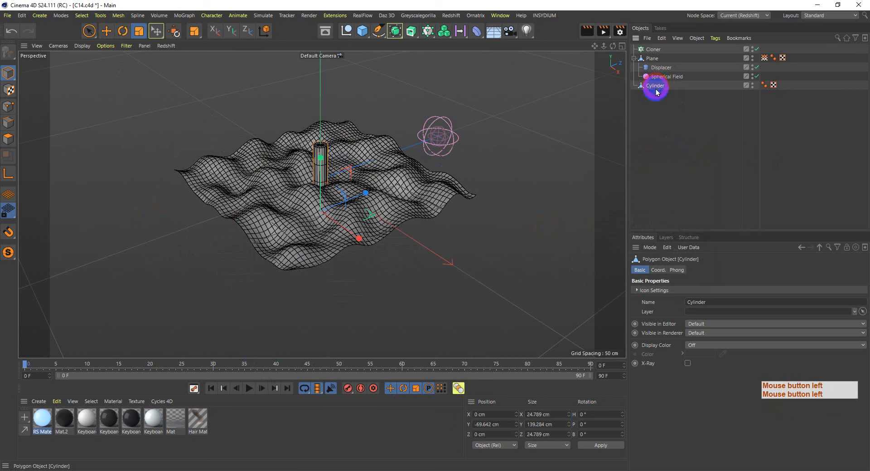
drag(658, 91, 652, 49)
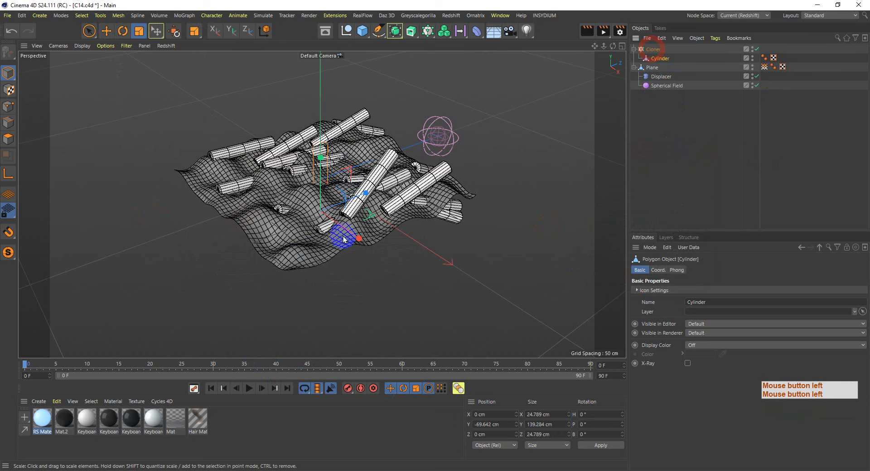
click(653, 49)
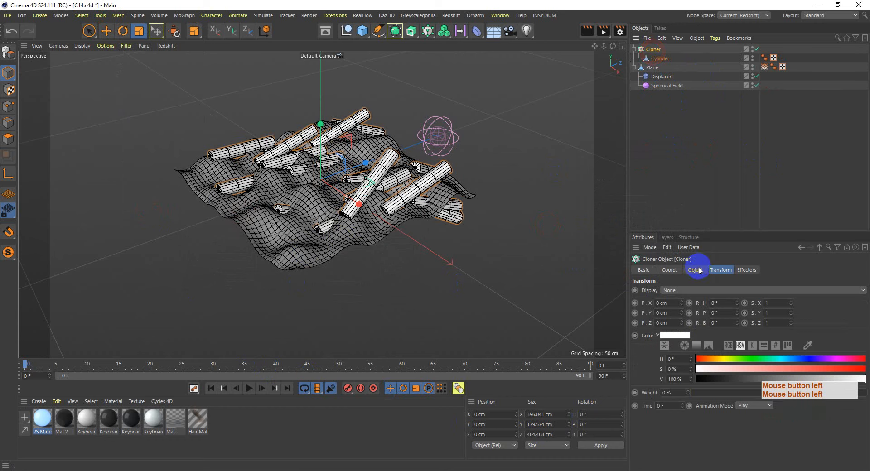
drag(737, 313, 736, 313)
double_click(716, 313)
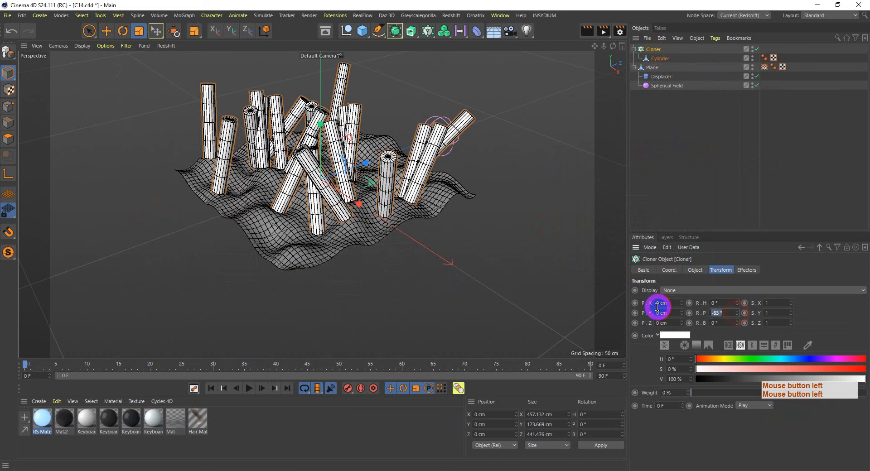
text(-90)
key(Return)
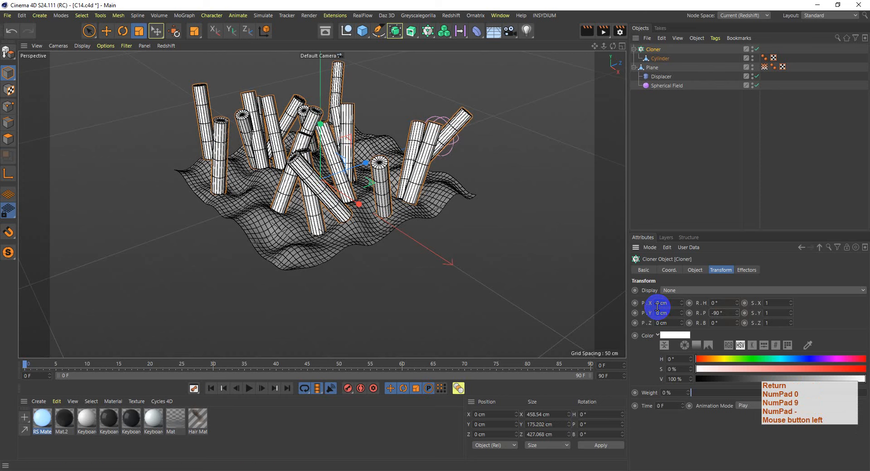
Step: Scale the source cylinder down uniformly to about 14.65 cm wide and 82.3 cm tall
click(659, 58)
key(t)
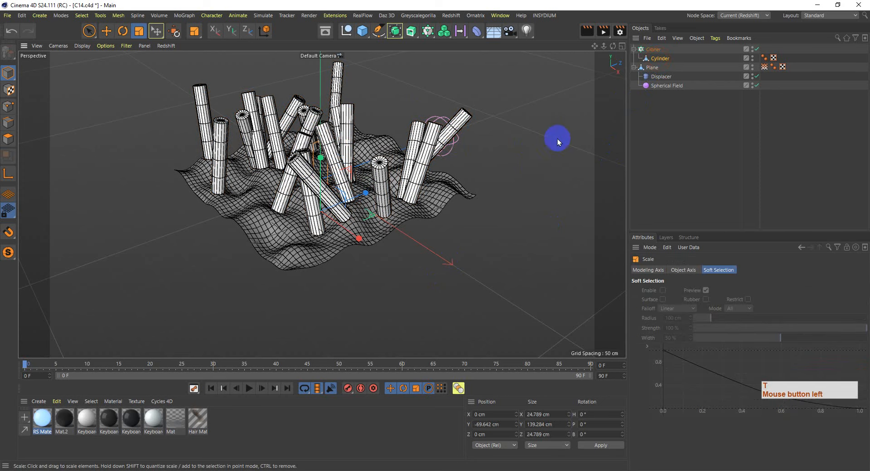
drag(565, 130, 408, 179)
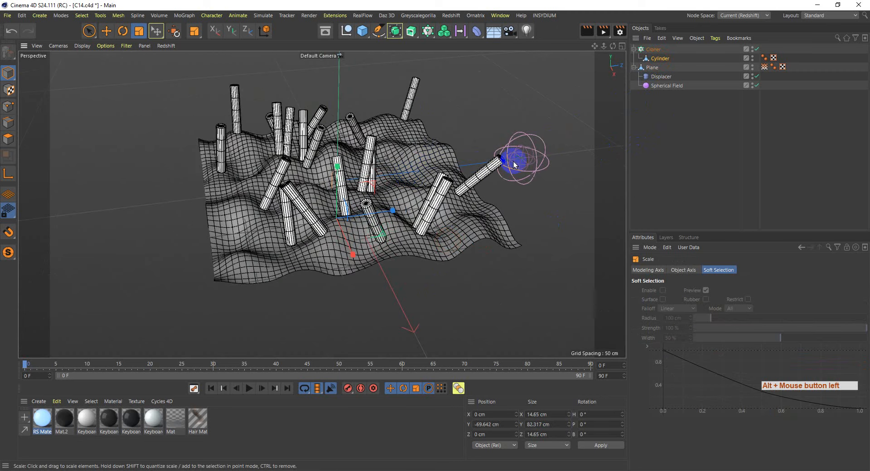
Step: Increase the Cloner's clone count to 150
click(653, 49)
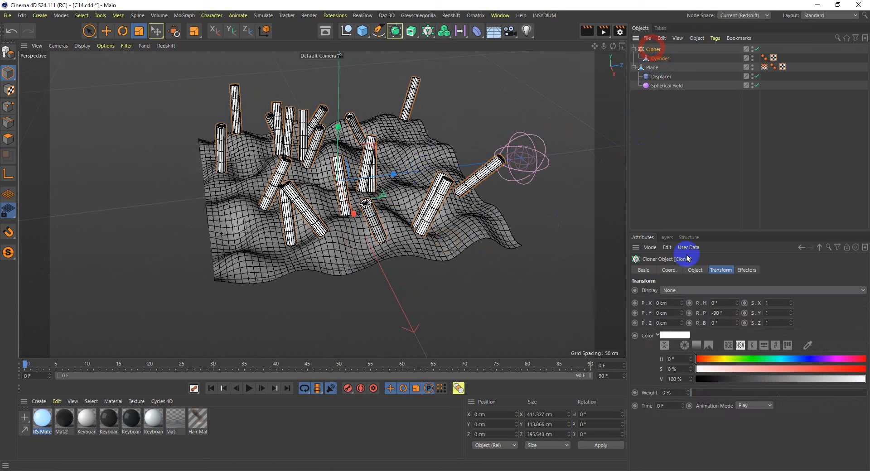
click(705, 271)
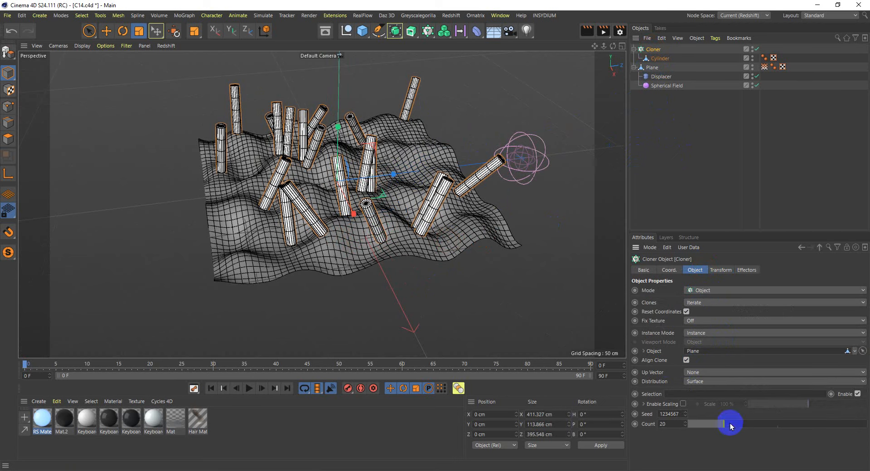
drag(728, 423, 866, 423)
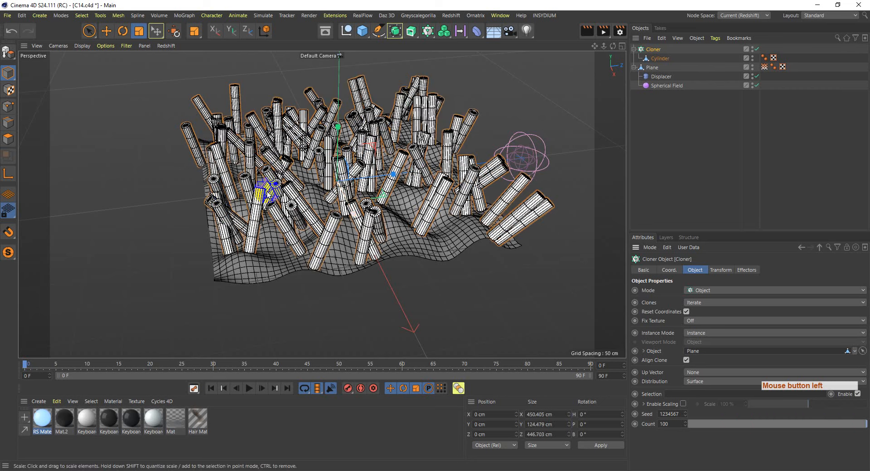
scroll(230, 200, down, 2)
double_click(675, 423)
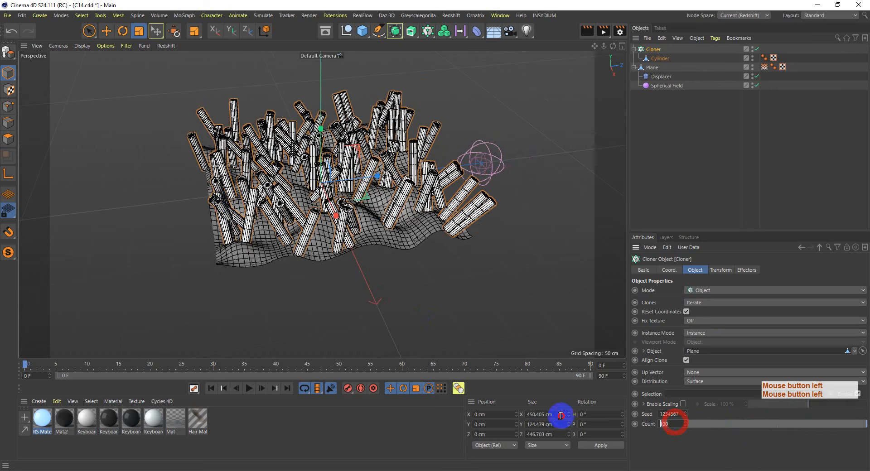
text(150)
key(Return)
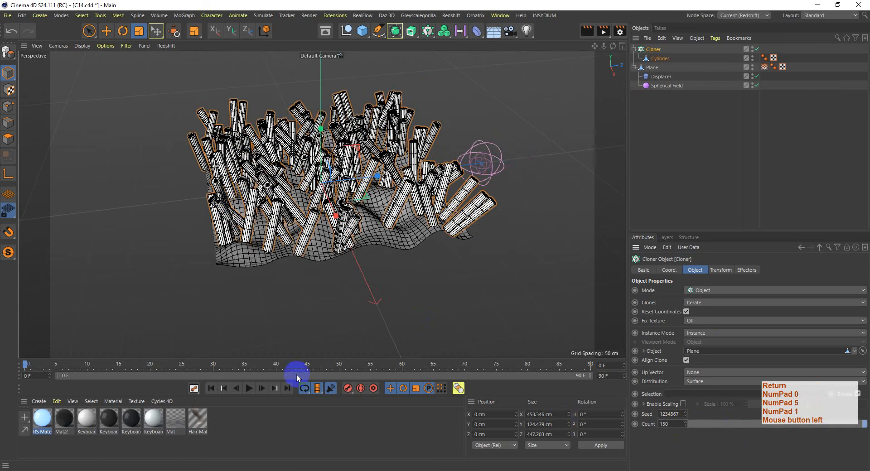
alt+drag(246, 273, 285, 270)
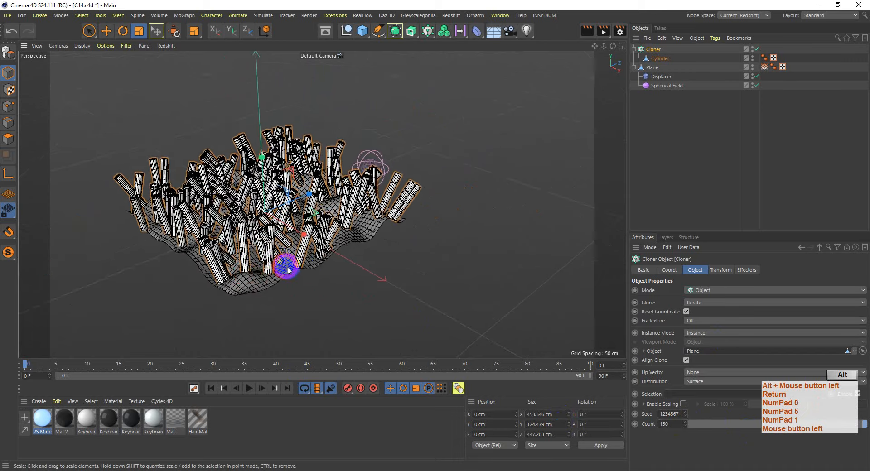
alt+middle_drag(287, 271, 318, 236)
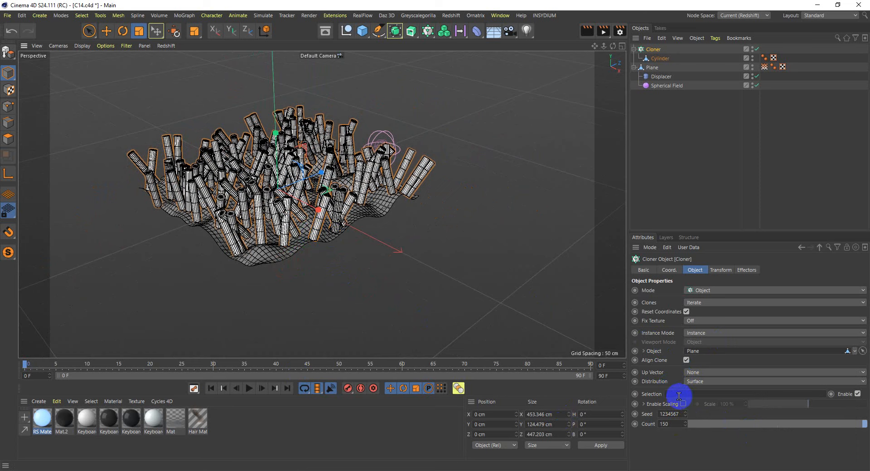
Step: Try limiting the Cloner's selection to the plane's Vertex Map and play the animation from the start
drag(765, 66, 730, 378)
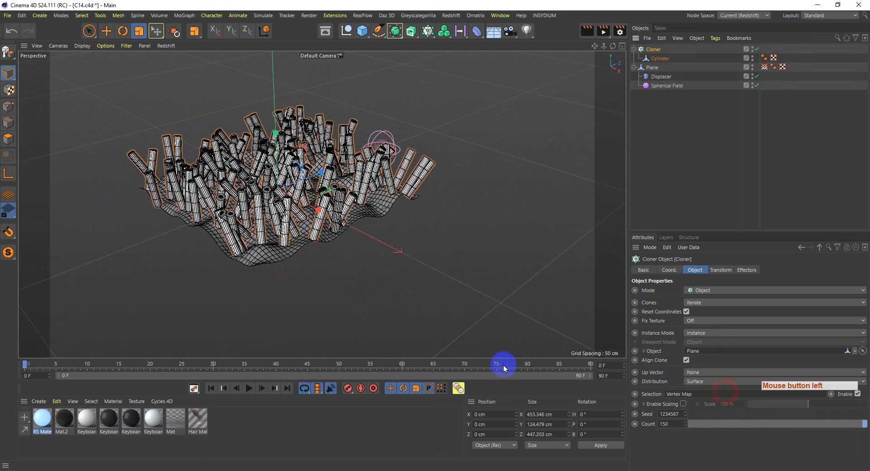
click(210, 388)
click(249, 388)
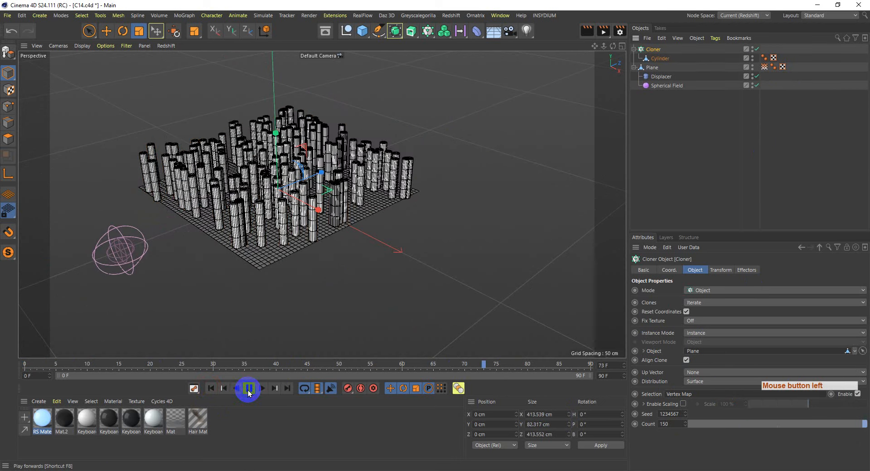
click(249, 389)
click(211, 388)
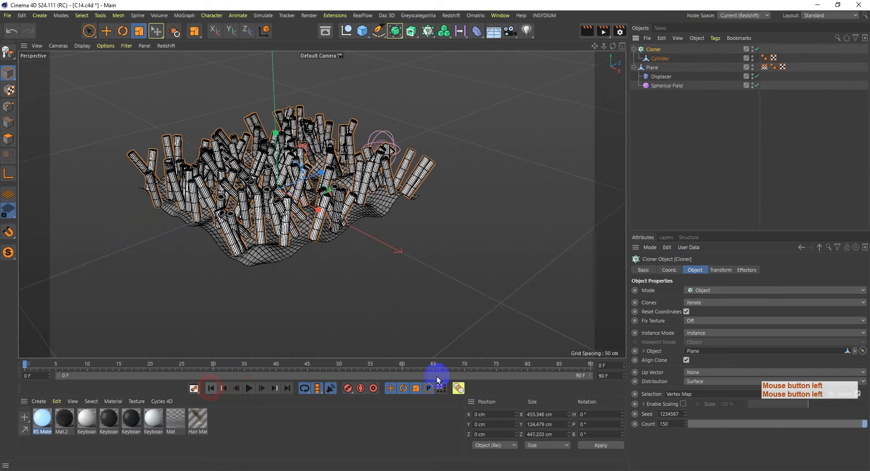
Step: Clear the Vertex Map from the Cloner's selection, keeping Align Clone enabled
click(687, 360)
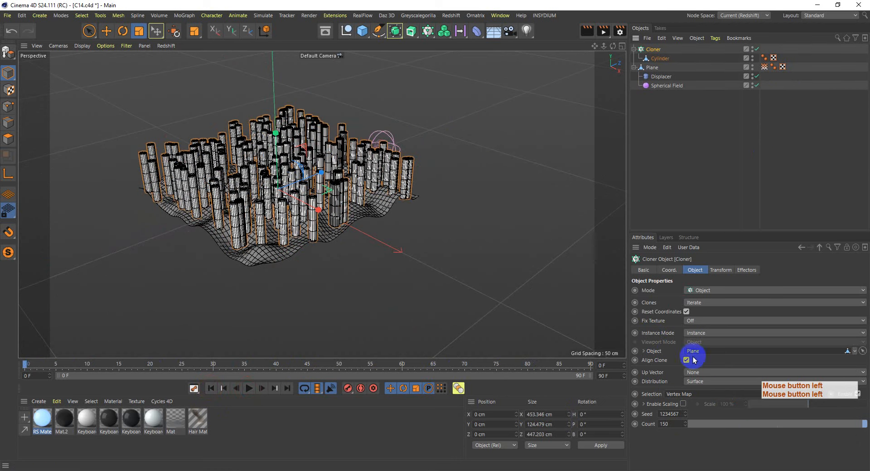
click(696, 393)
key(Delete)
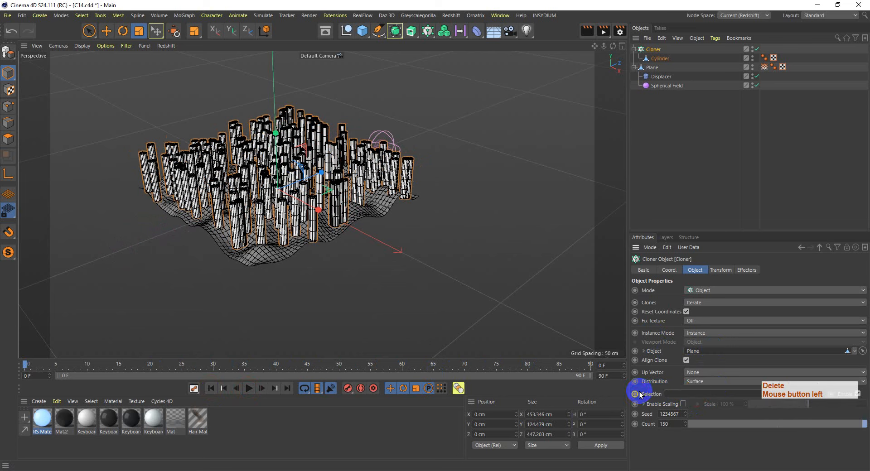
click(737, 437)
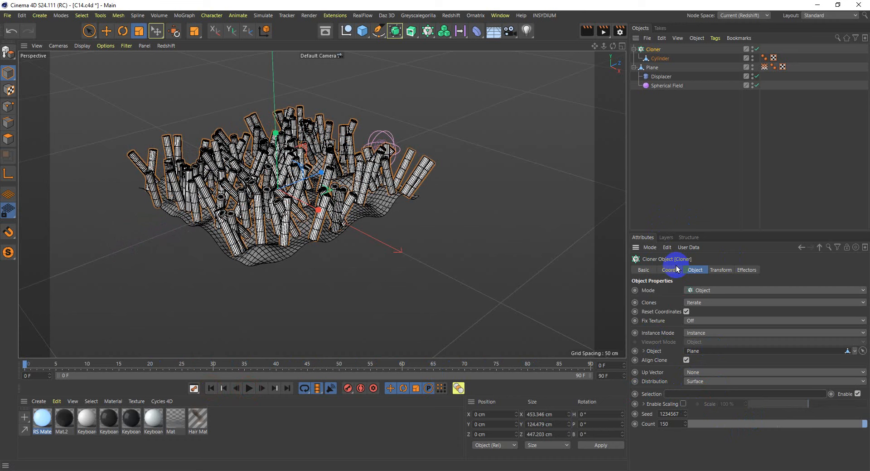
Step: Add a Plain effector to the Cloner and turn off its position transform
click(653, 49)
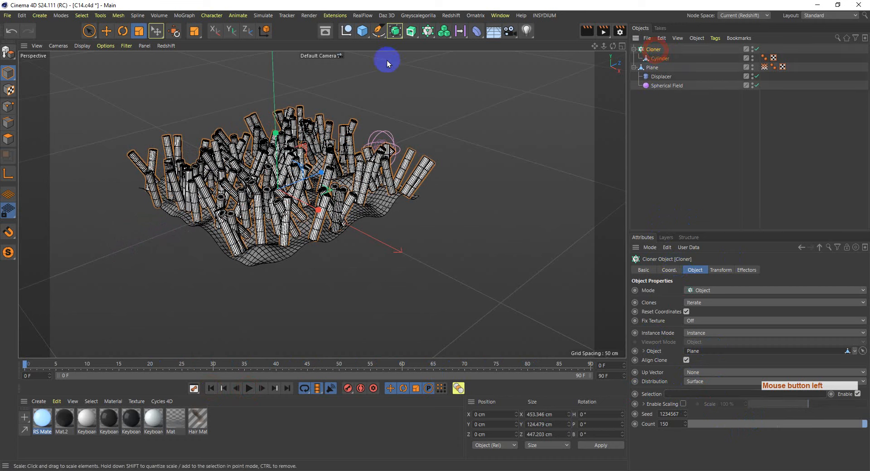
click(428, 32)
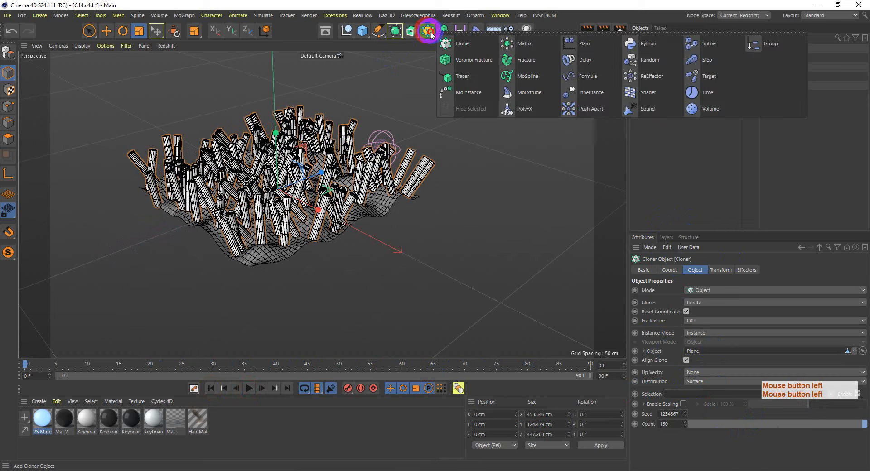
click(589, 40)
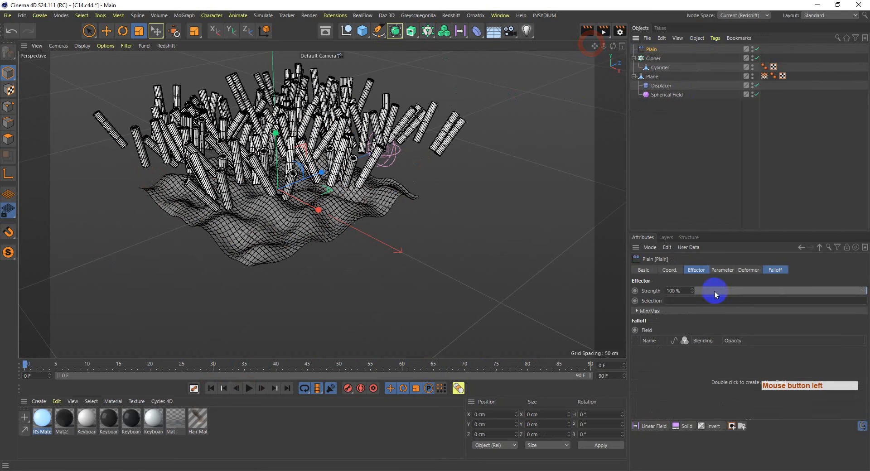
click(722, 269)
click(668, 309)
click(668, 309)
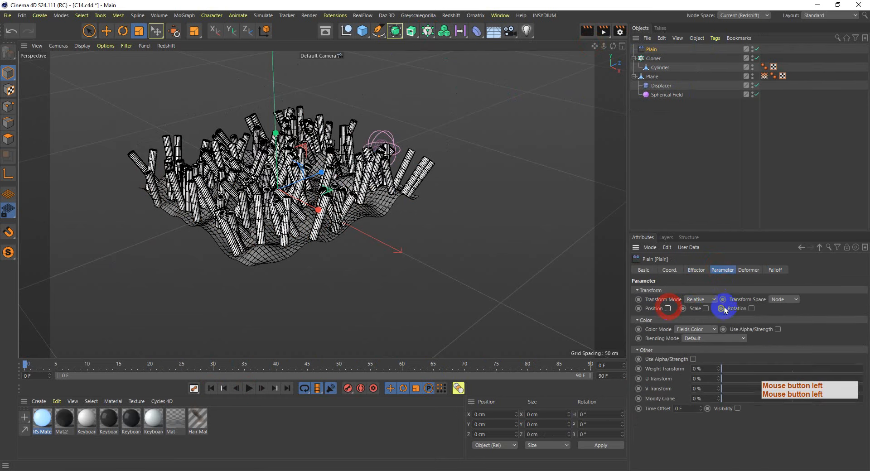
Step: Enable scale on the Plain effector with Uniform Scale on and a value of -1
click(724, 308)
click(738, 318)
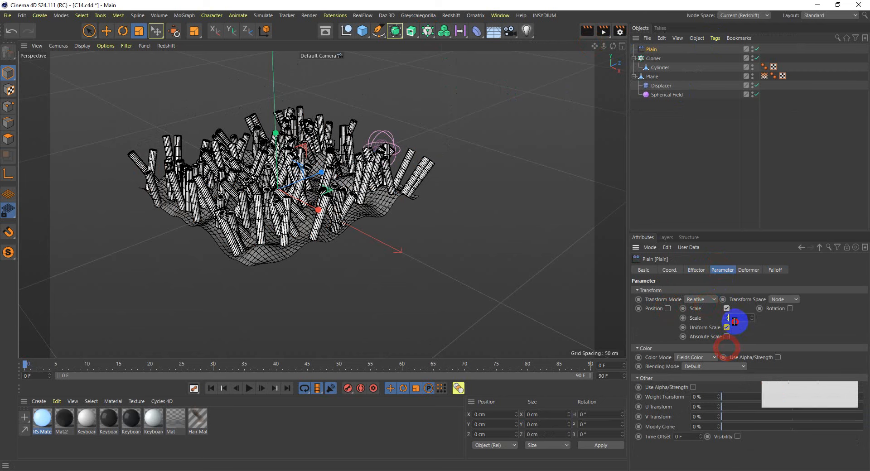
text(-1)
key(Return)
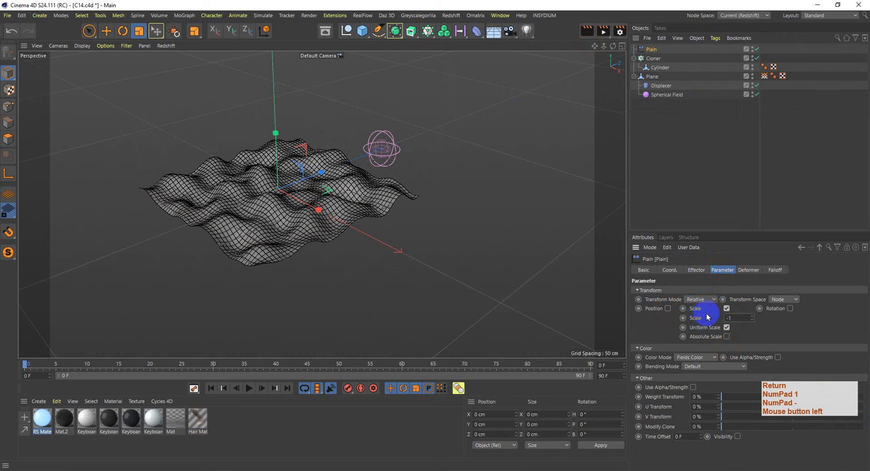
Step: Use the plane's Vertex Map as the Plain effector's falloff field and play the animation from the first frame
click(775, 270)
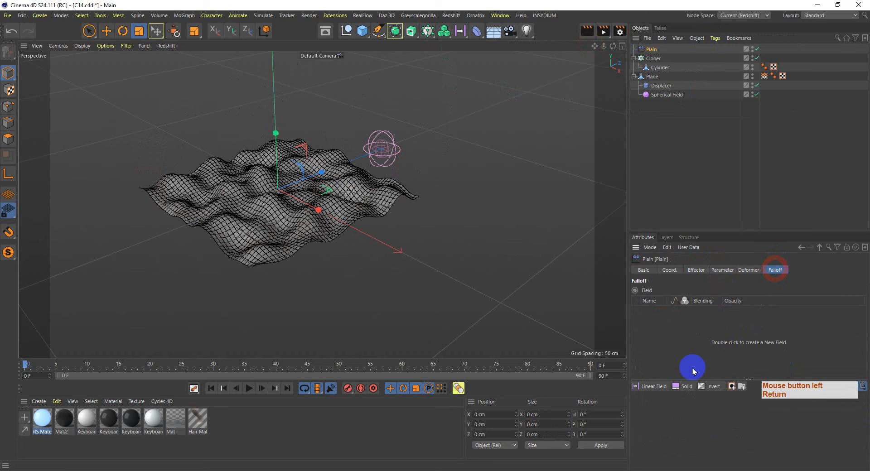
drag(765, 76, 673, 333)
click(209, 390)
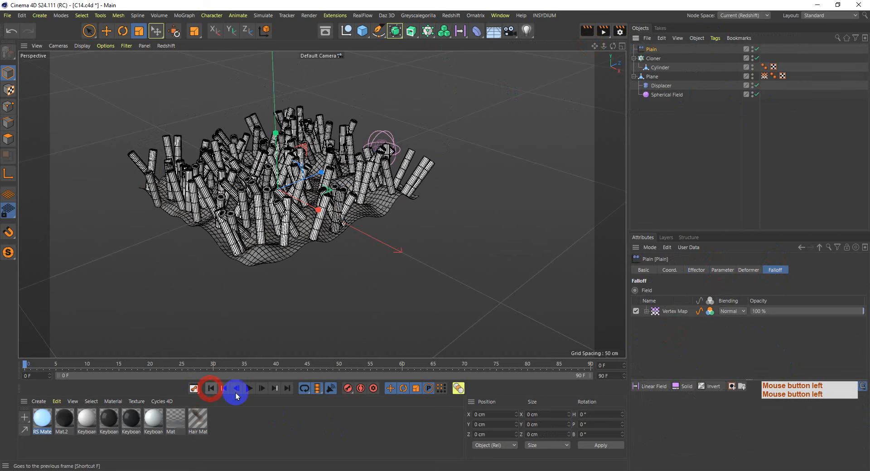
click(250, 392)
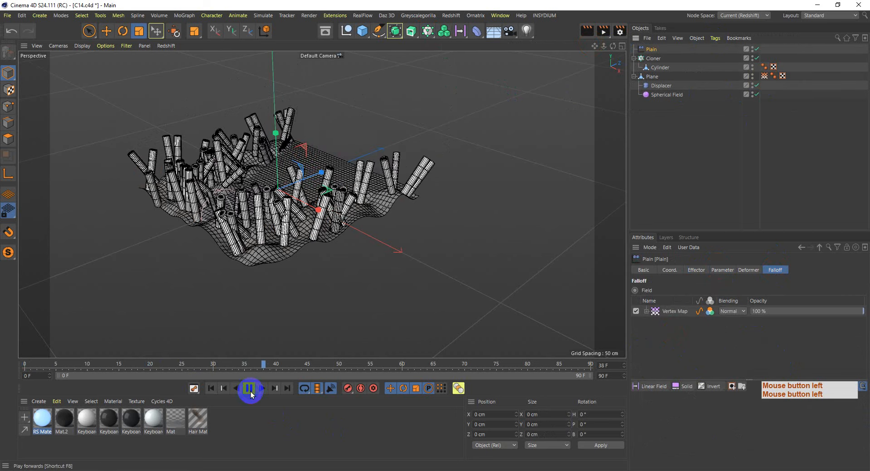
click(250, 390)
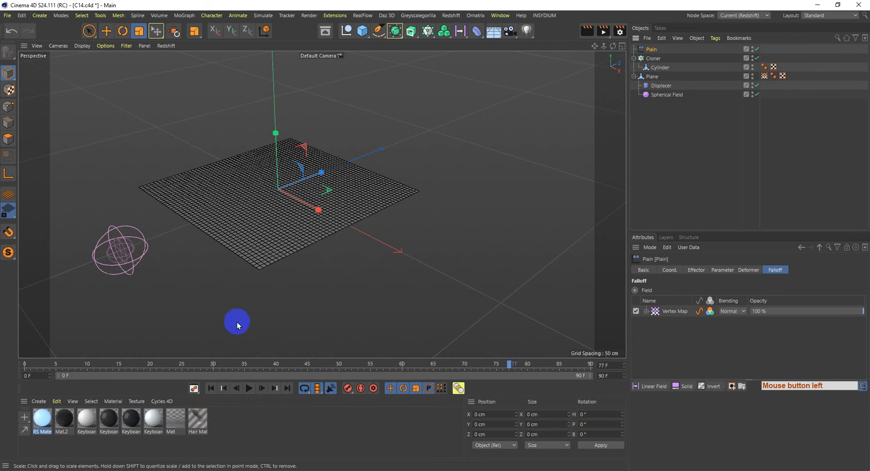
click(211, 389)
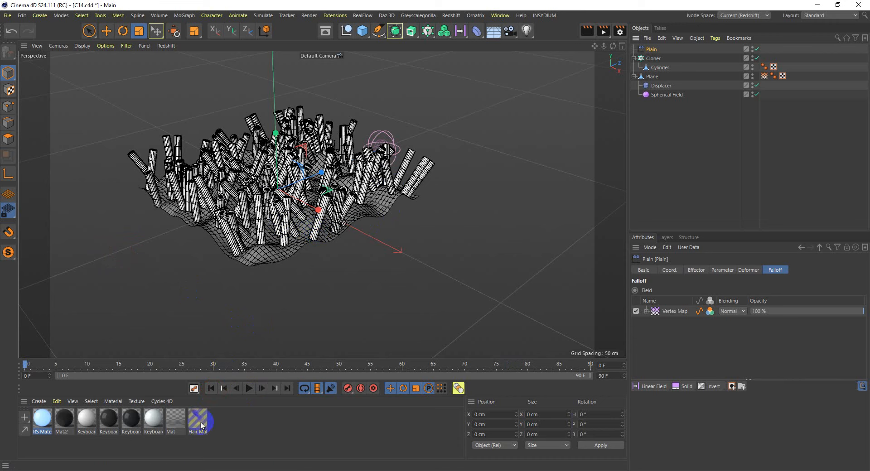
click(248, 394)
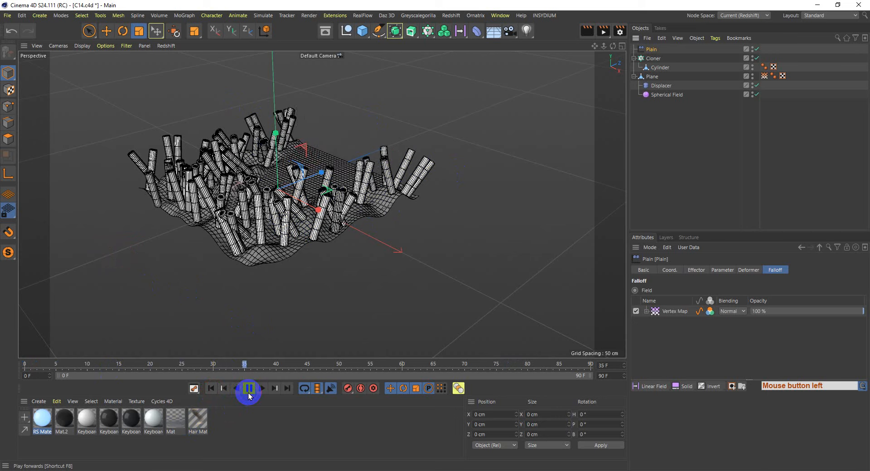
click(249, 393)
click(210, 389)
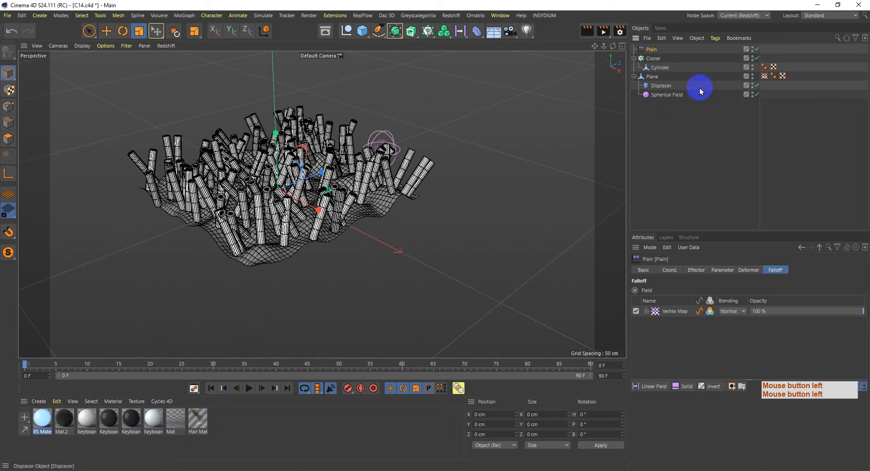
Step: Add an Invert layer above the Vertex Map in the Plain effector's falloff and play the animation
click(718, 389)
click(250, 390)
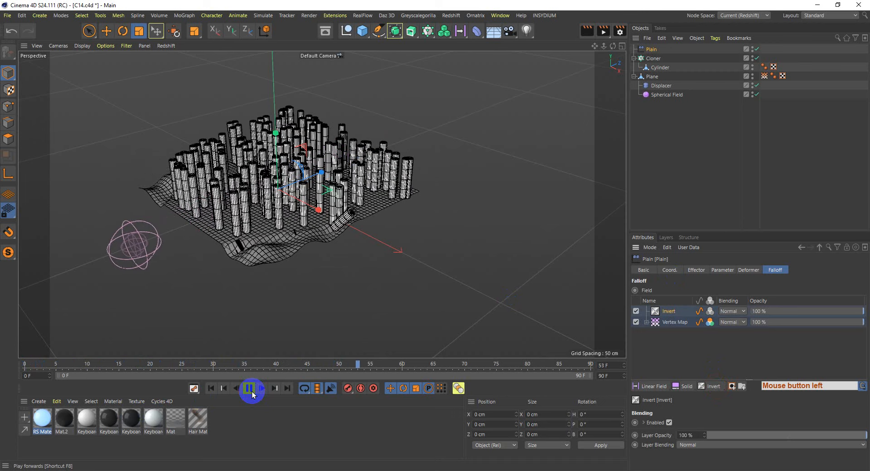
click(250, 389)
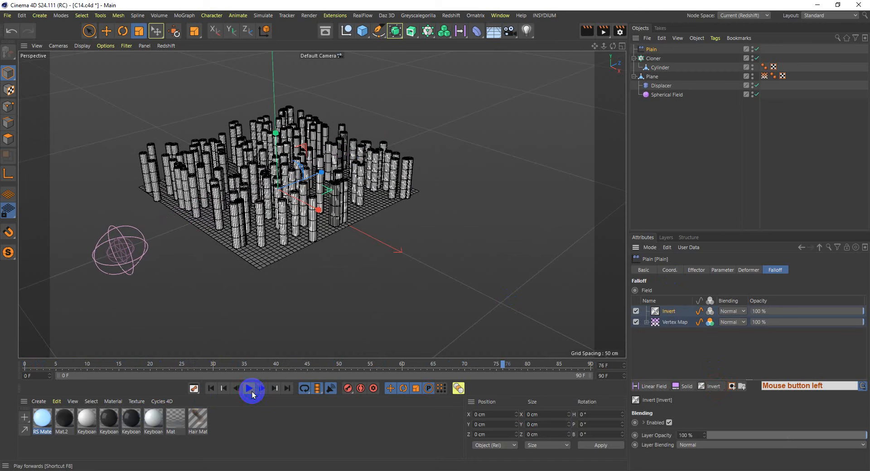
click(210, 388)
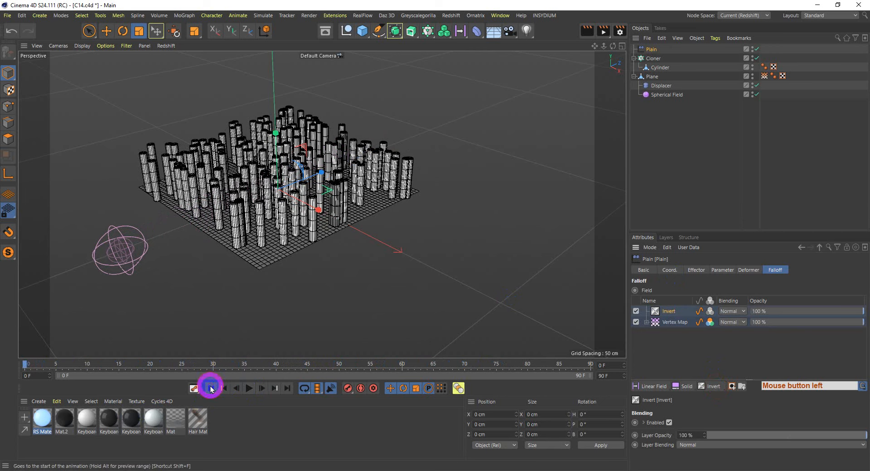
Step: Add a Delay effector to the Cloner, set its mode to Spring and play the animation from the start
click(654, 58)
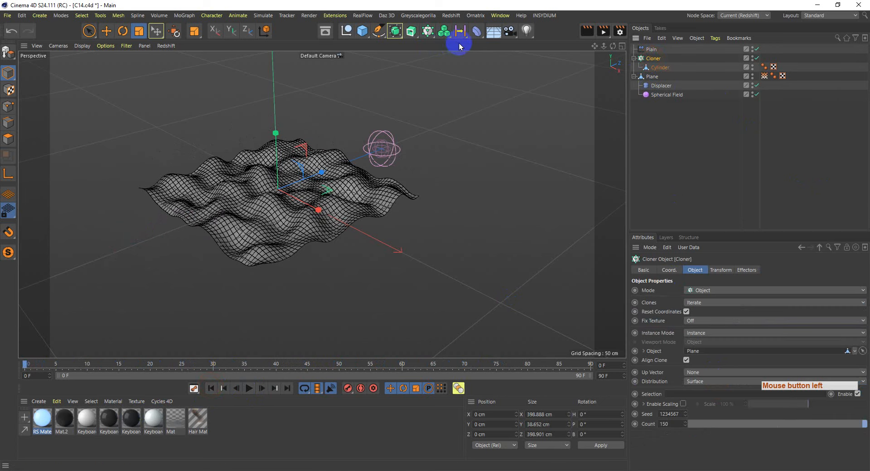
click(424, 30)
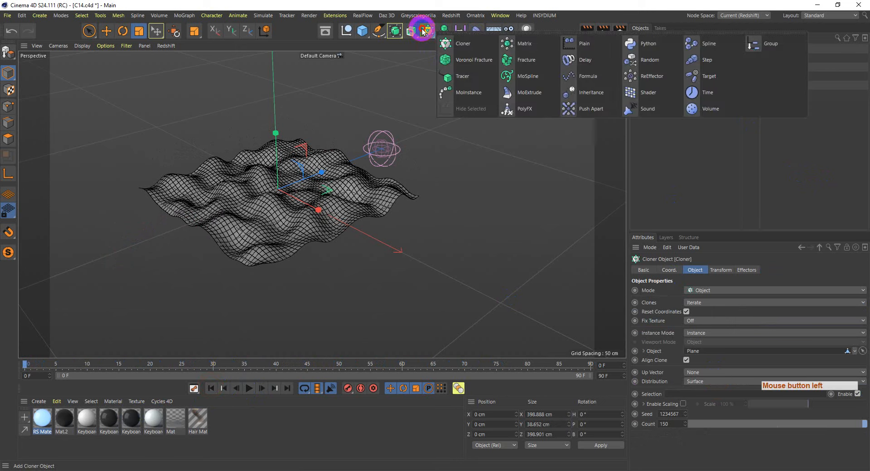
click(584, 62)
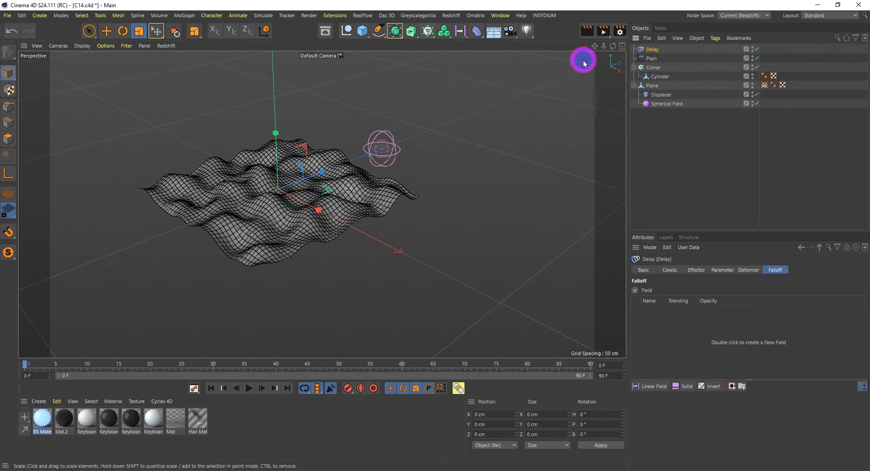
click(697, 271)
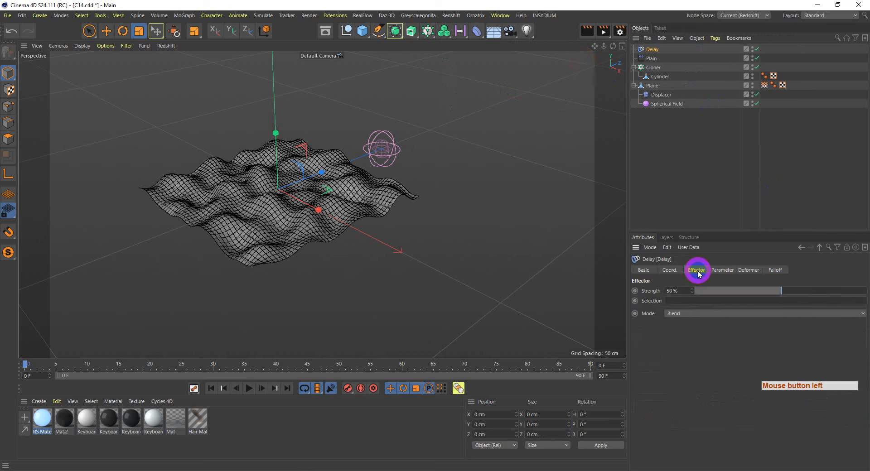
click(681, 314)
click(685, 344)
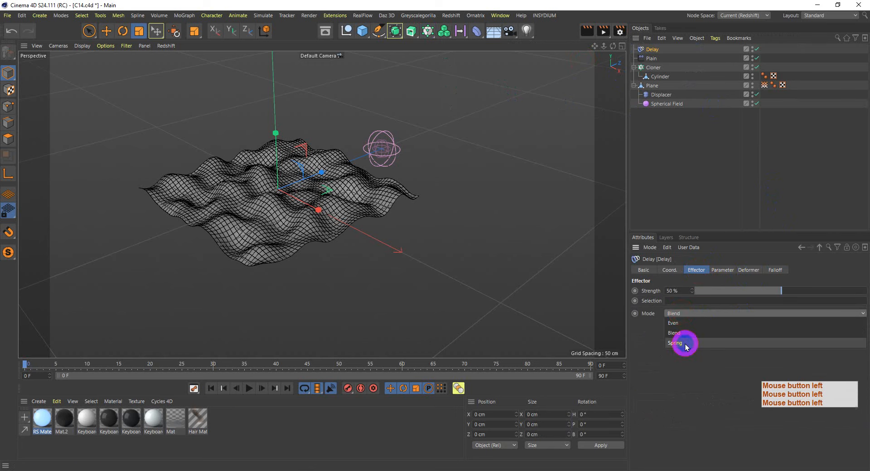
click(210, 389)
click(250, 388)
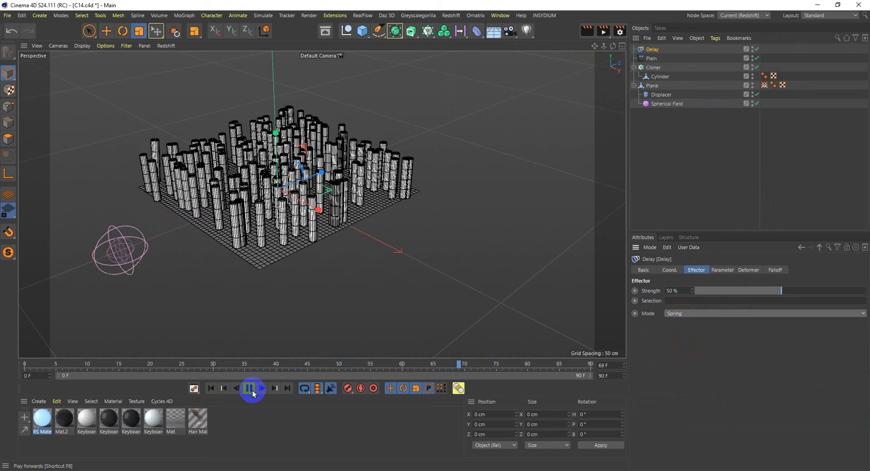
Step: Enable rotation on the Plain effector with R.H at 58° and play the animation from the first frame
click(250, 388)
click(651, 58)
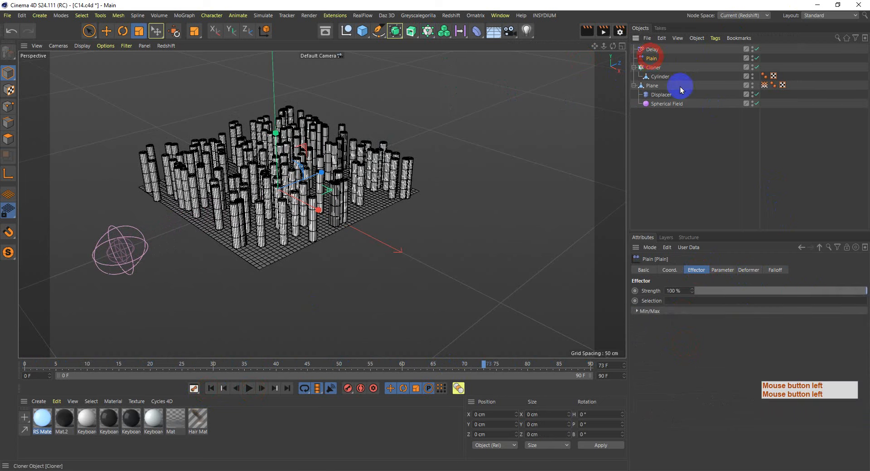
click(723, 270)
click(790, 309)
drag(816, 319, 815, 316)
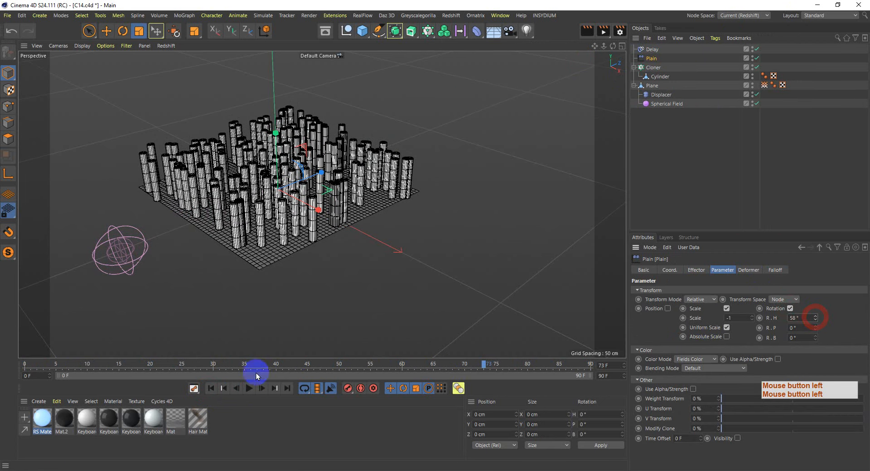
click(210, 388)
click(248, 388)
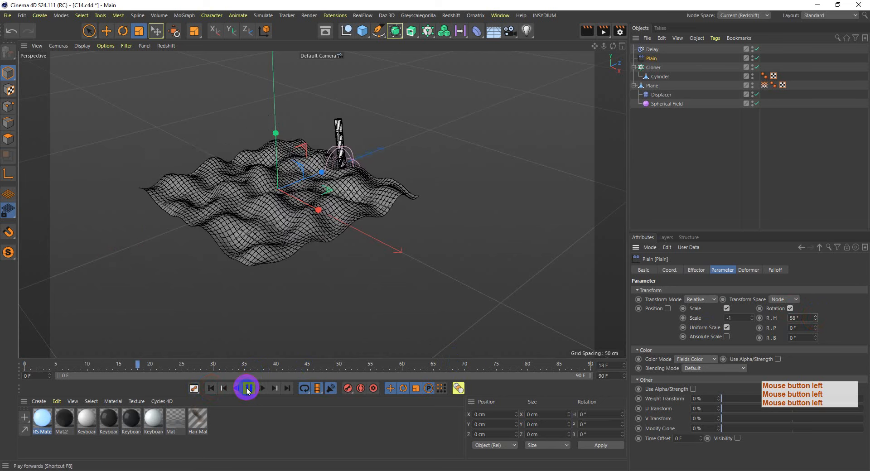
click(249, 388)
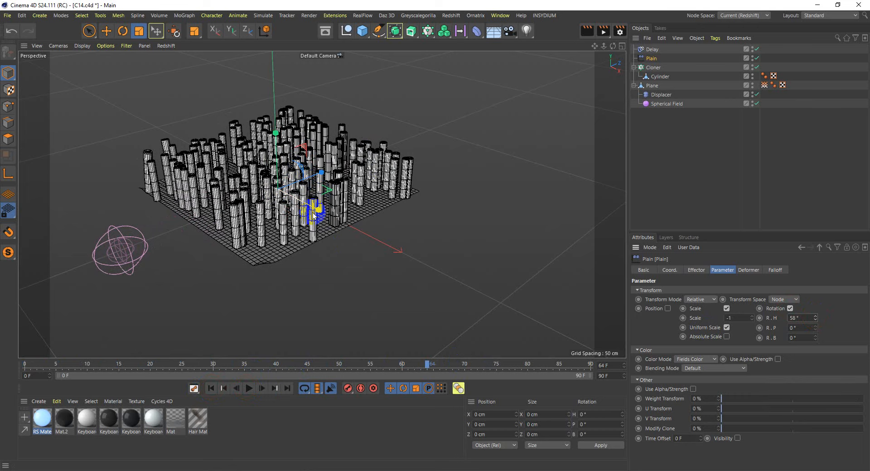
Step: Switch to the browser, replay the "Cinema 4d Mograph Example" YouTube video and set it to loop
click(820, 5)
click(265, 274)
key(KP_0)
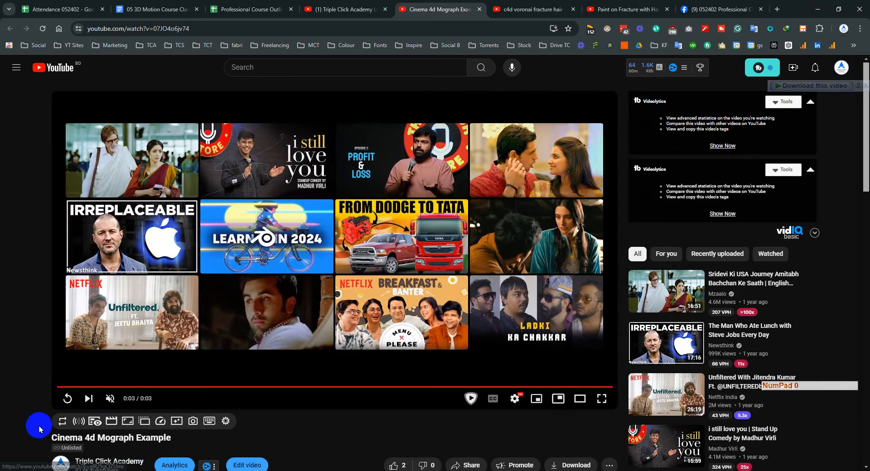
click(65, 399)
right_click(335, 254)
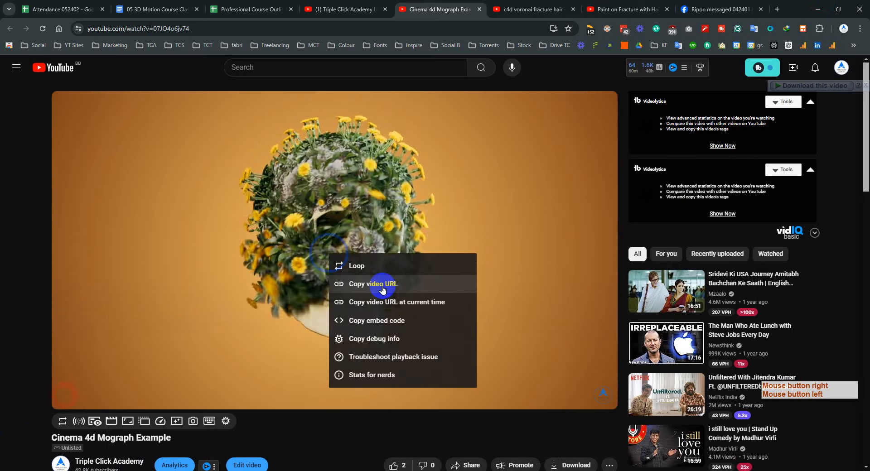
click(374, 268)
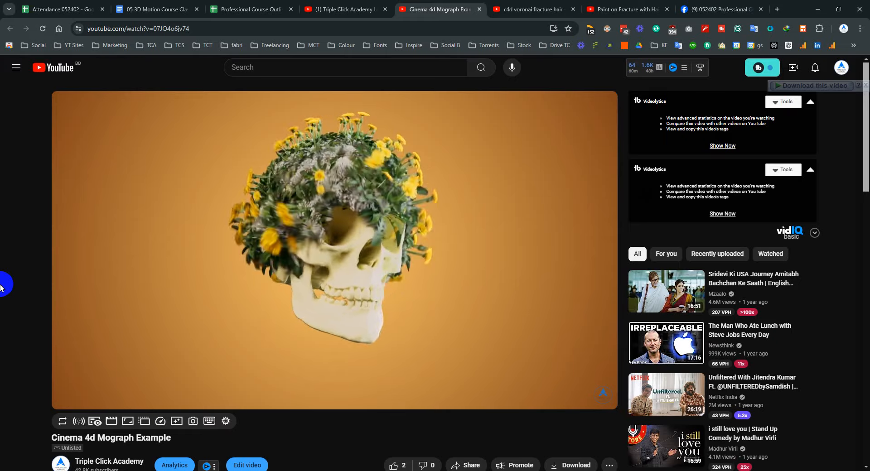
Step: Open the 052402 Professional Cinema 4D & 3D Motion Graphic Course Facebook group and minimize both chat windows
click(698, 9)
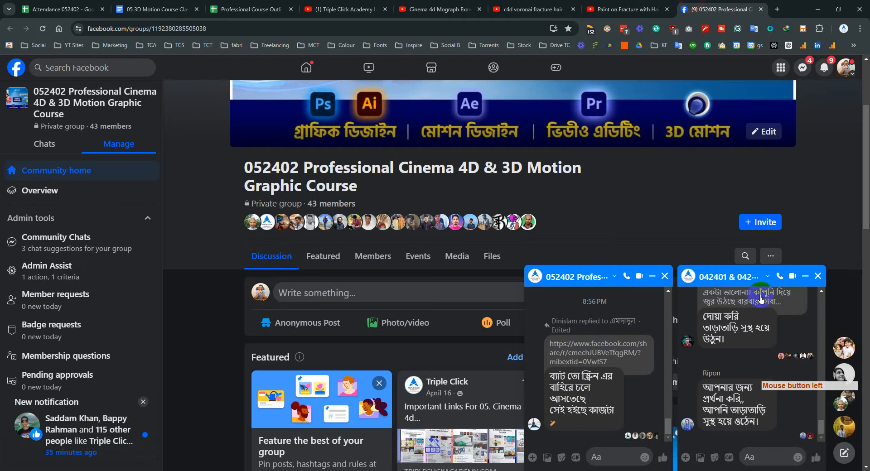
click(806, 276)
click(805, 276)
Step: Review the renders in the "Medicine Bottle 3d Modeling" practice post and like the post
scroll(195, 240, down, 4)
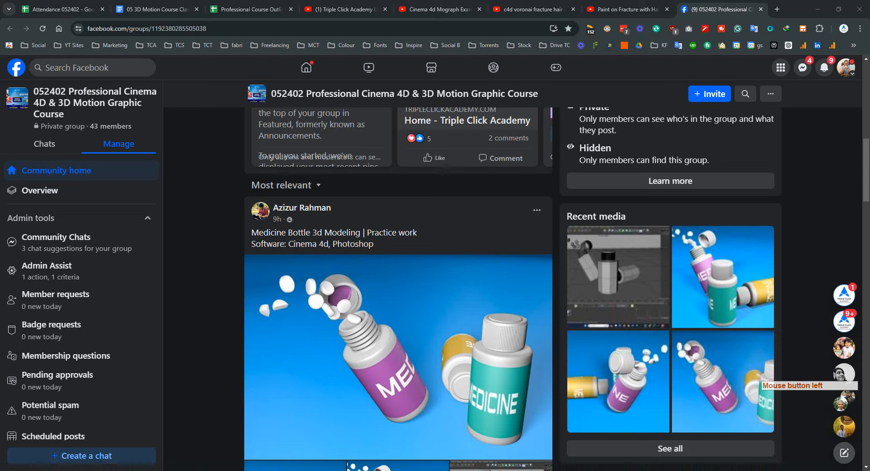
scroll(189, 289, down, 5)
scroll(189, 289, up, 6)
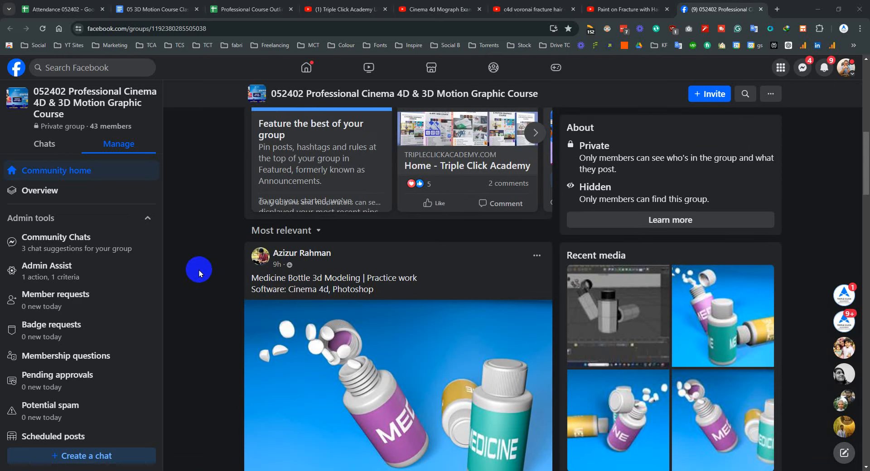
click(200, 270)
scroll(202, 286, down, 3)
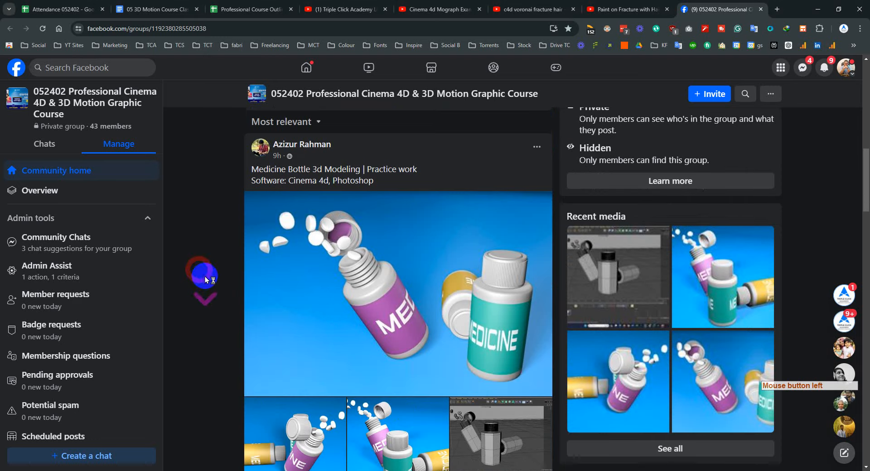
scroll(154, 362, down, 2)
scroll(299, 356, down, 2)
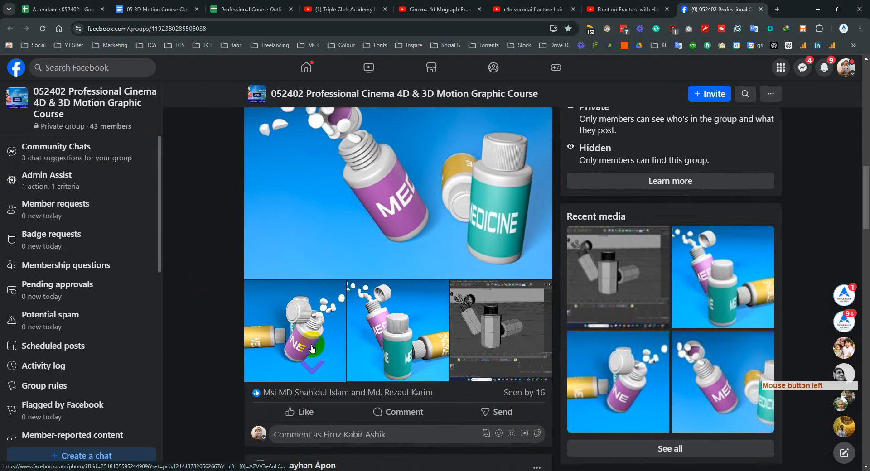
scroll(368, 222, up, 2)
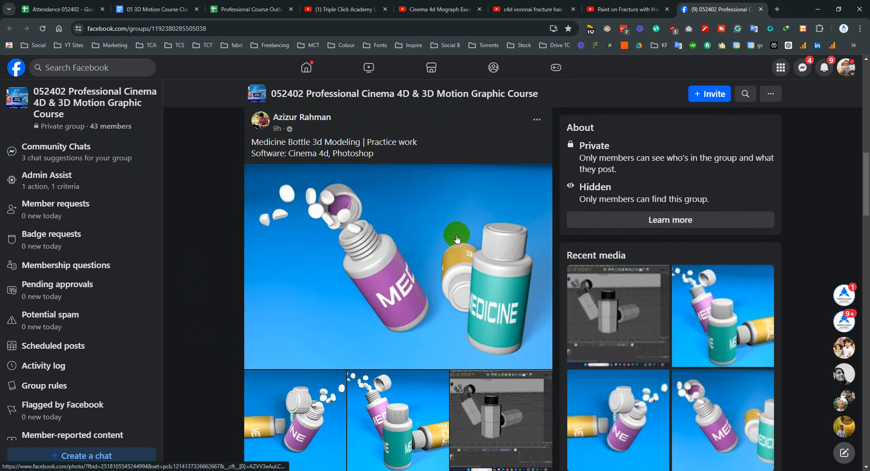
scroll(304, 310, down, 2)
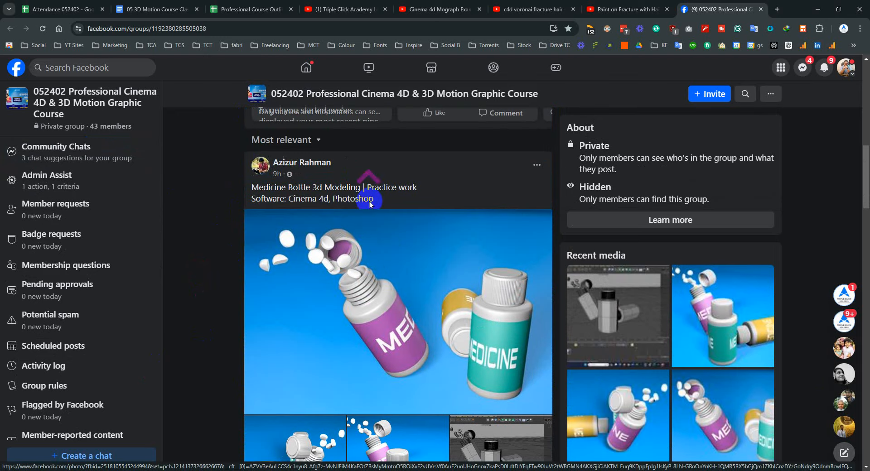
scroll(363, 191, up, 3)
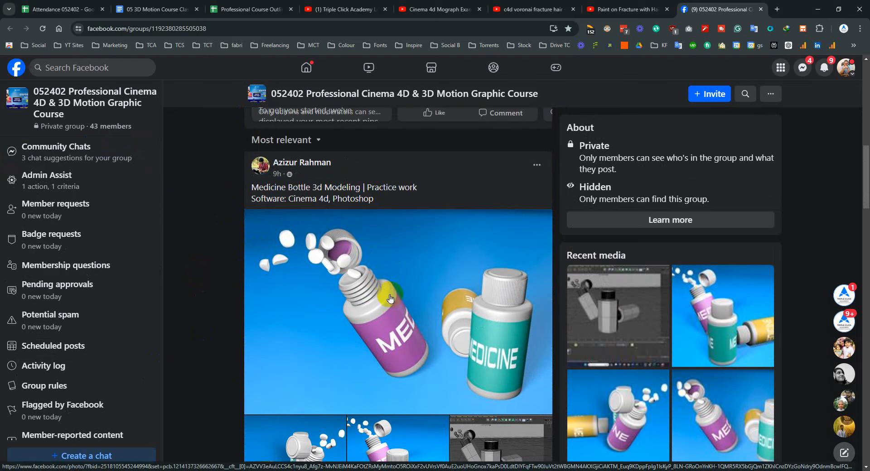
scroll(363, 244, down, 7)
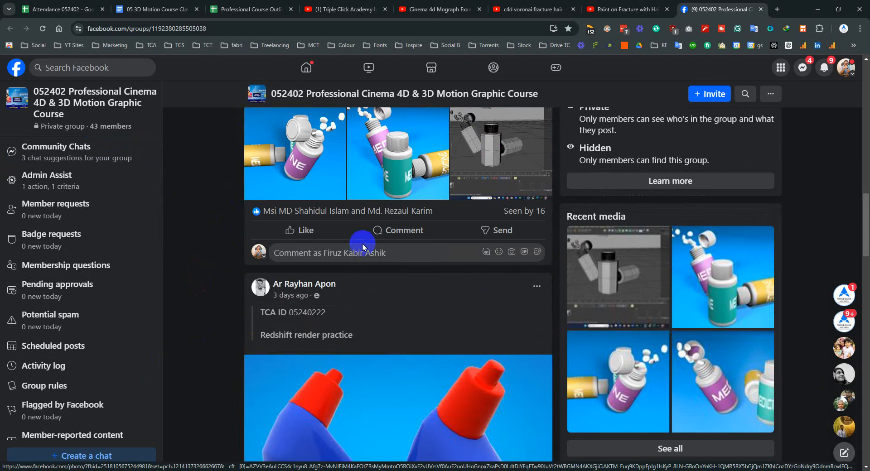
click(315, 241)
Step: View a two-bottle Harpic image from the "Redshift render practice" post full size, close it and react to the post with Love
scroll(414, 281, down, 9)
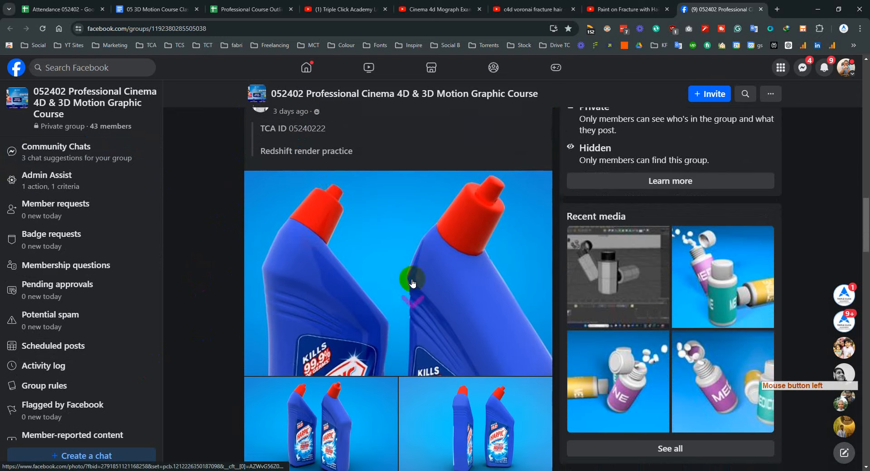
scroll(435, 263, up, 1)
scroll(445, 247, up, 5)
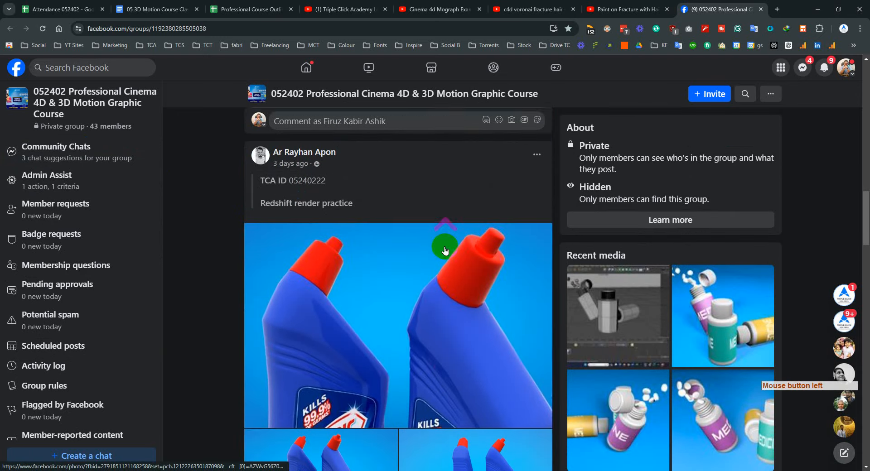
scroll(418, 390, down, 8)
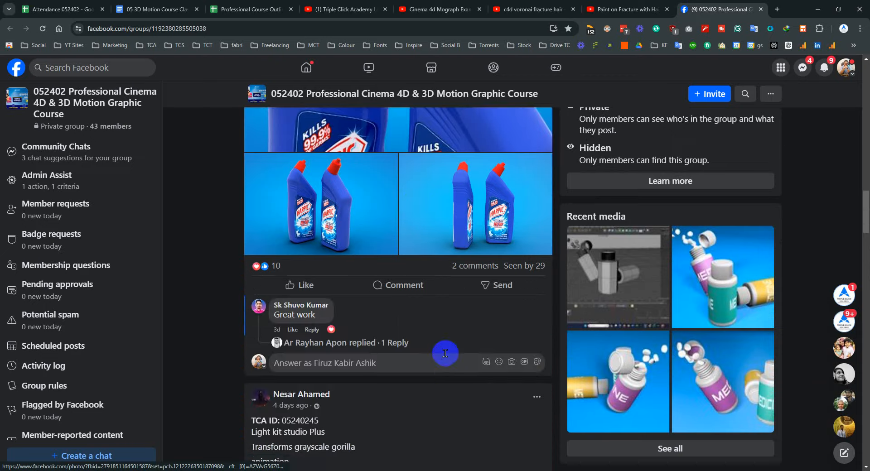
scroll(364, 260, up, 4)
click(355, 368)
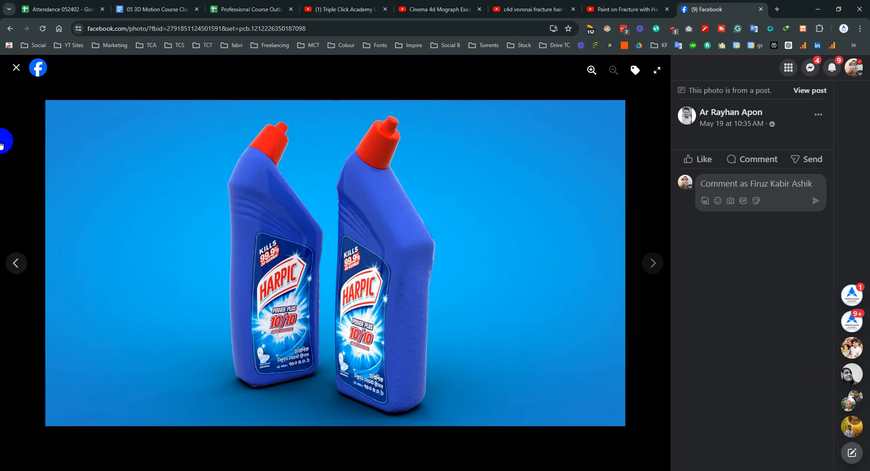
click(16, 71)
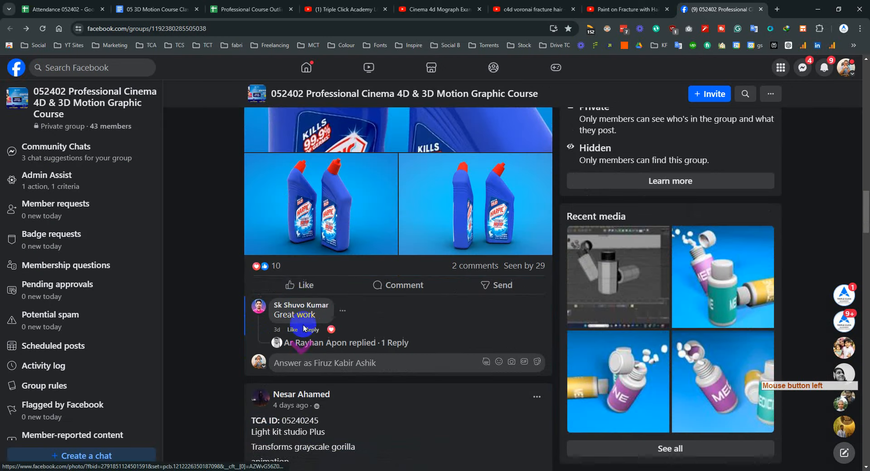
mouse_move(291, 287)
click(285, 263)
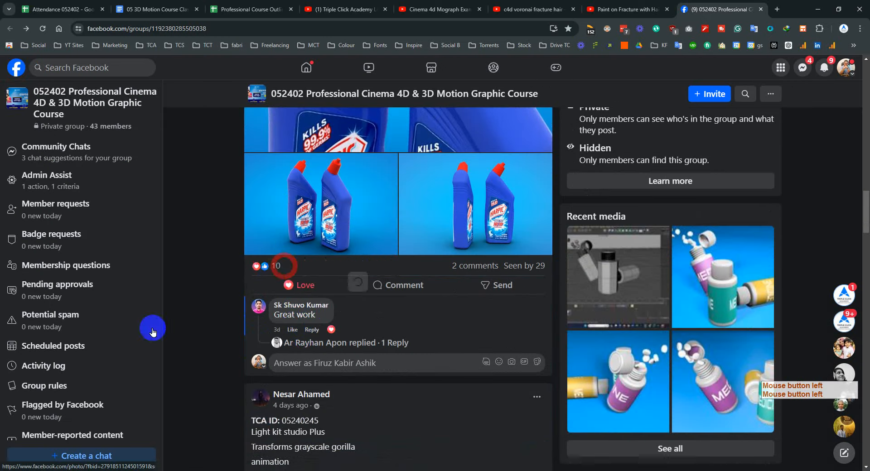
Step: Skim the older practice posts down to the Class 09 texturing work and return to the medicine bottle post
scroll(190, 357, down, 4)
scroll(190, 357, down, 7)
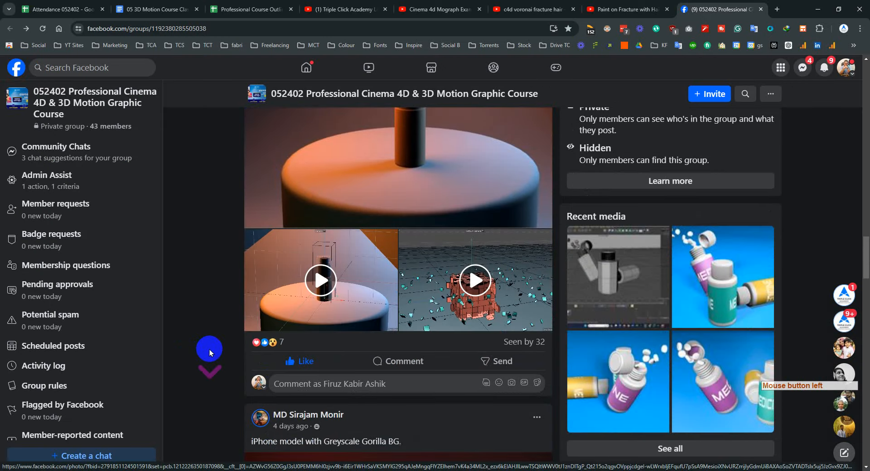
scroll(209, 349, up, 1)
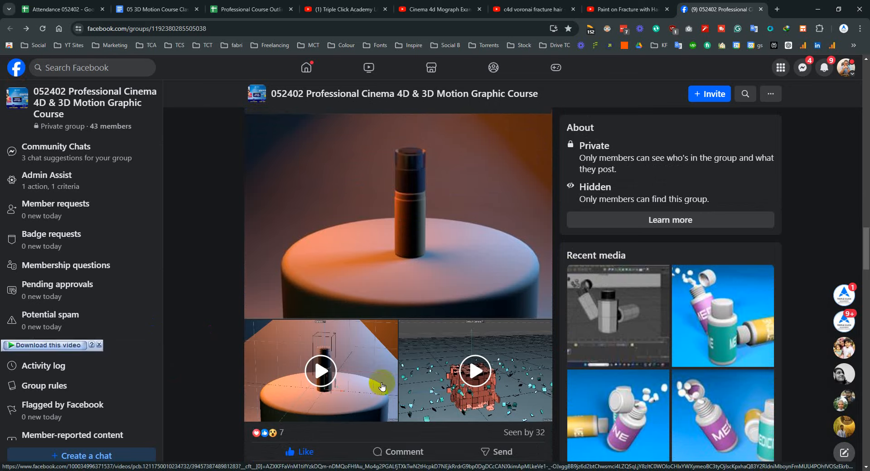
scroll(384, 383, down, 6)
scroll(384, 382, down, 7)
scroll(390, 363, up, 10)
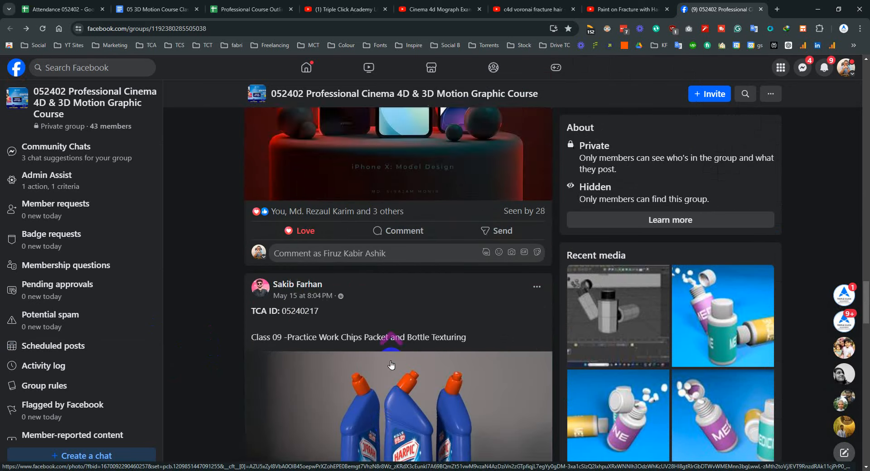
scroll(394, 352, up, 20)
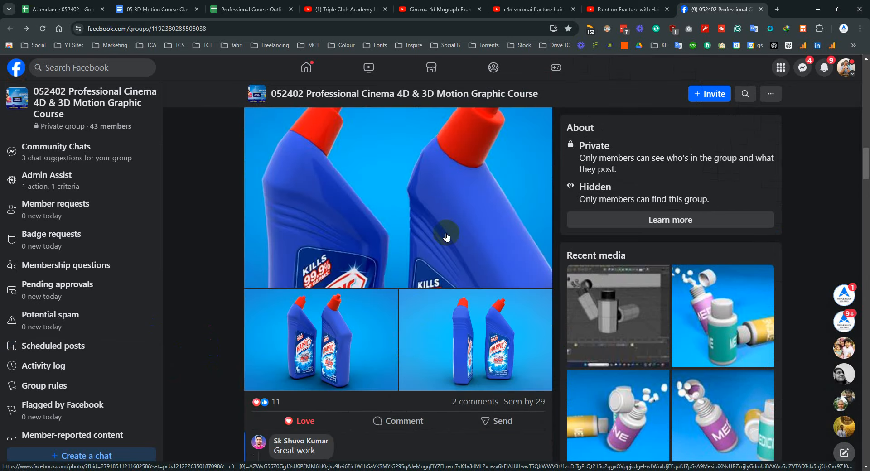
scroll(447, 233, up, 7)
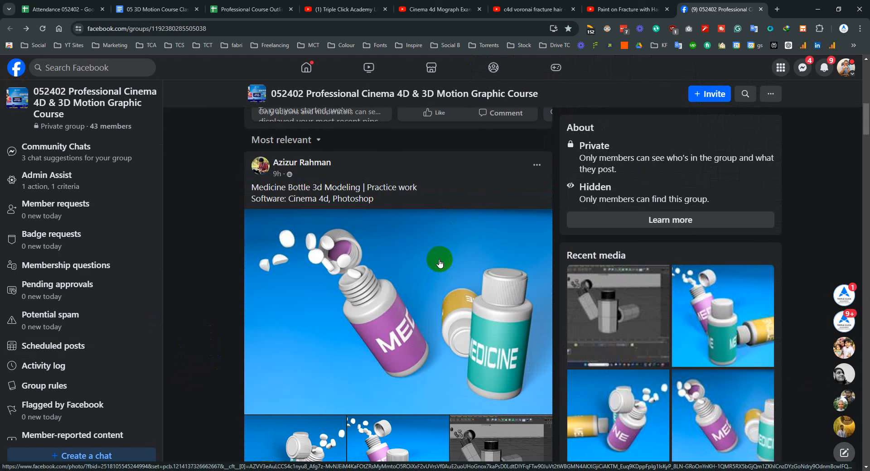
Step: Examine the students' practice posts from the medicine bottles through the iPhone model to the Class 09 chips packet and bottle texturing
scroll(439, 263, down, 5)
scroll(238, 243, down, 4)
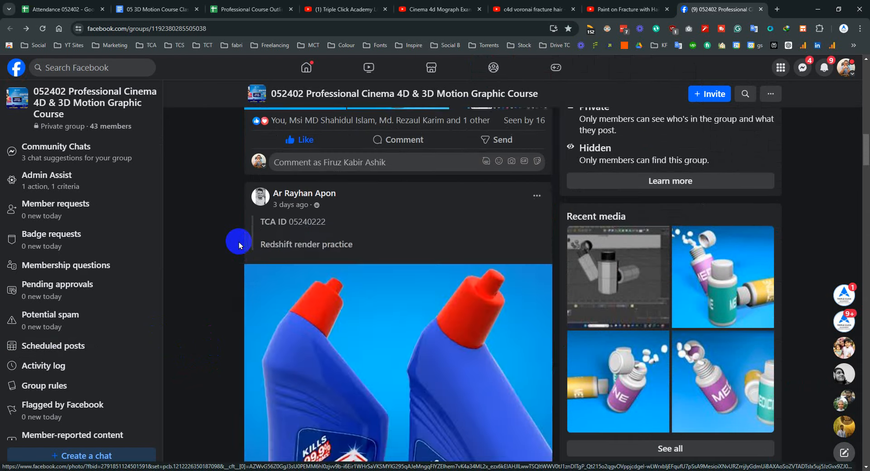
scroll(239, 245, down, 13)
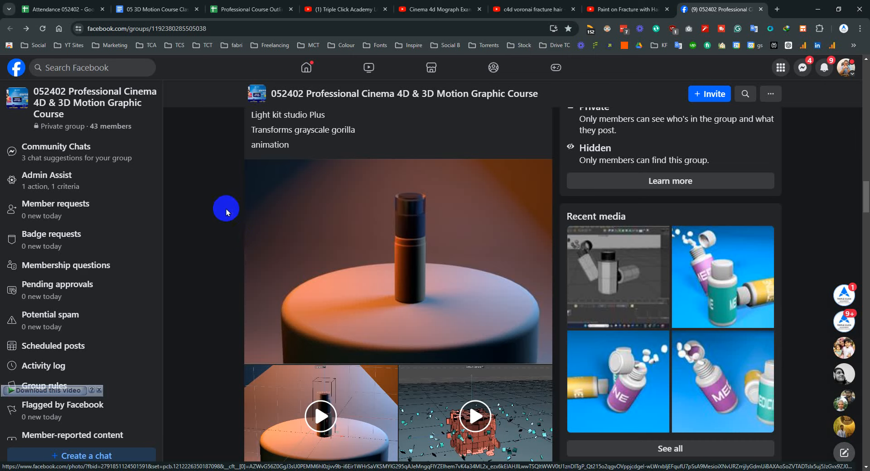
scroll(231, 213, down, 8)
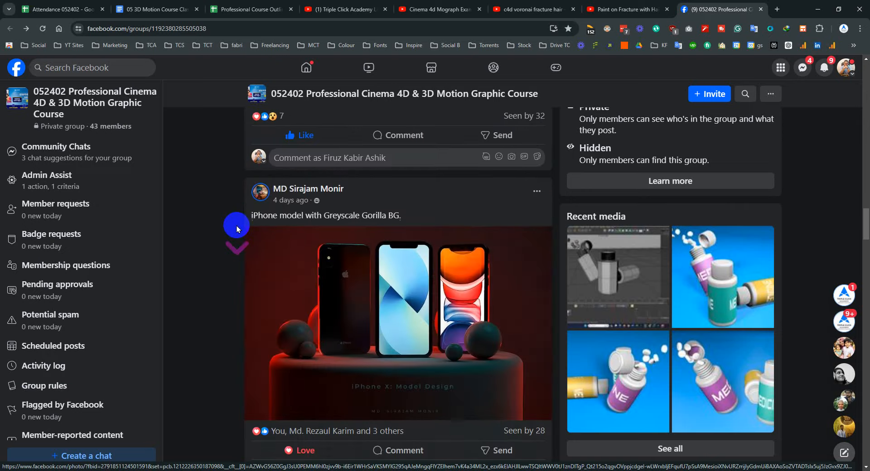
scroll(237, 228, down, 3)
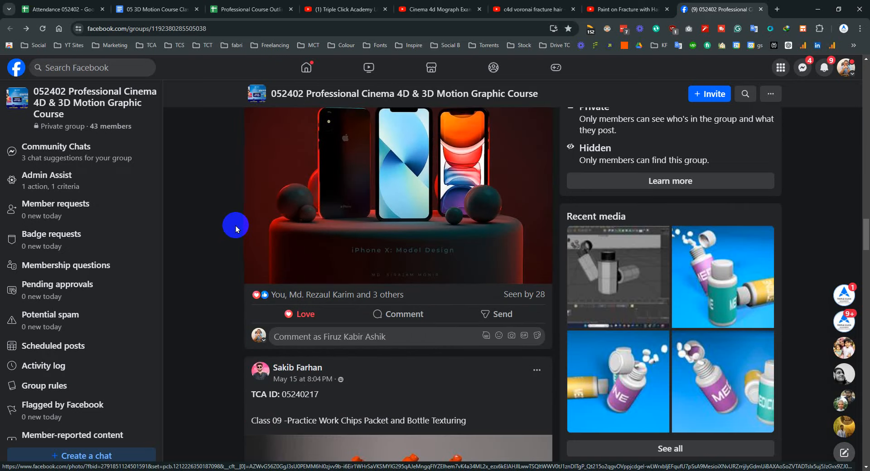
scroll(236, 227, down, 5)
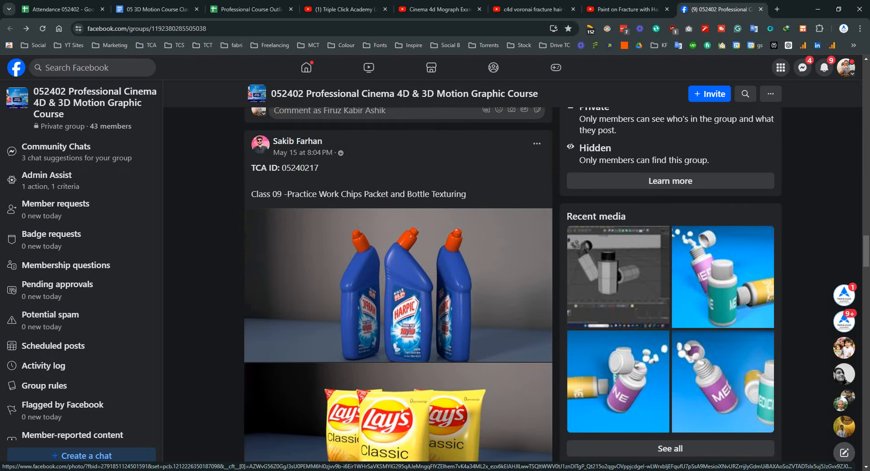
click(763, 384)
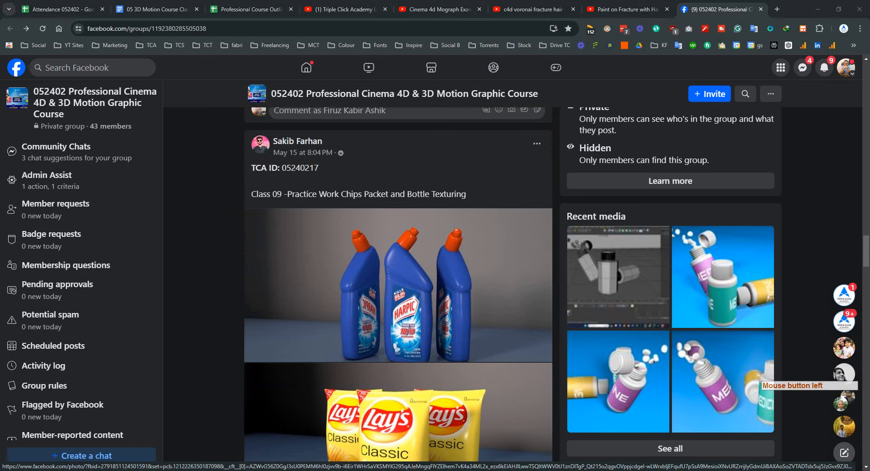
click(762, 384)
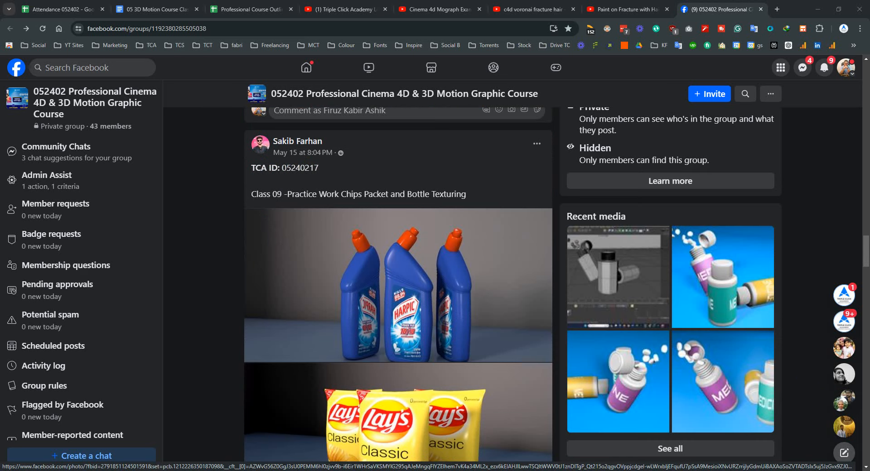
scroll(424, 318, down, 5)
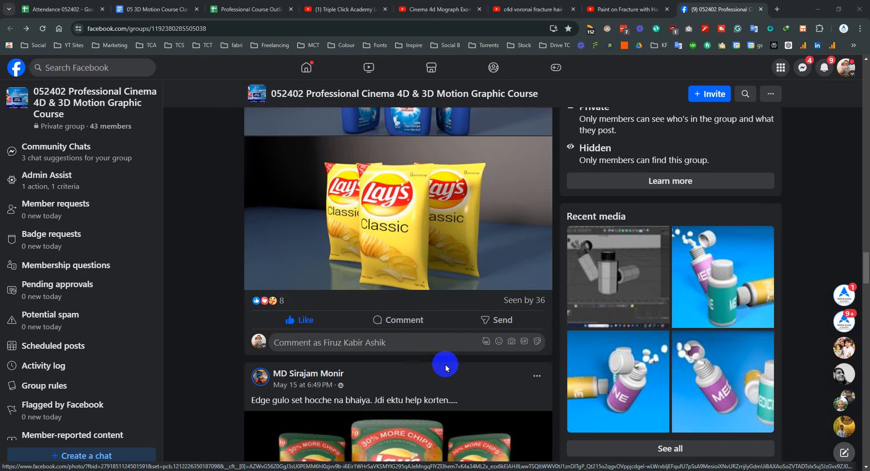
Step: Skim the students' Lay's packet and Harpic bottle posts down to the chips packet texture practice post
scroll(445, 365, down, 5)
scroll(451, 338, down, 5)
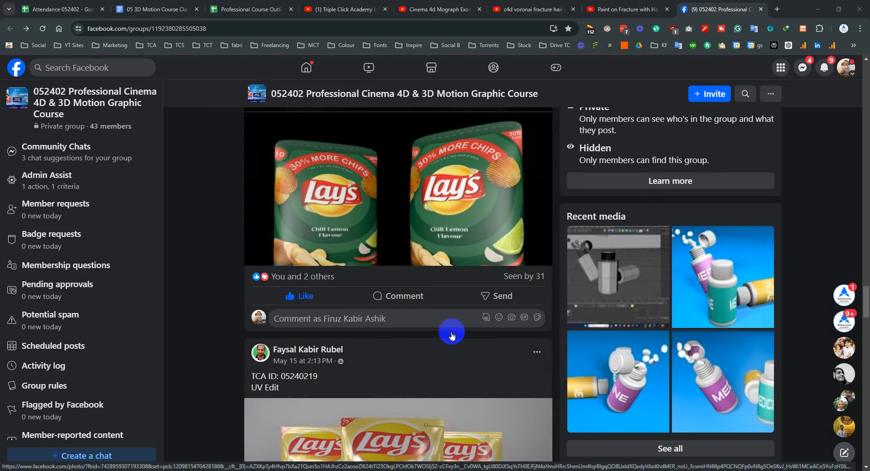
scroll(452, 335, down, 4)
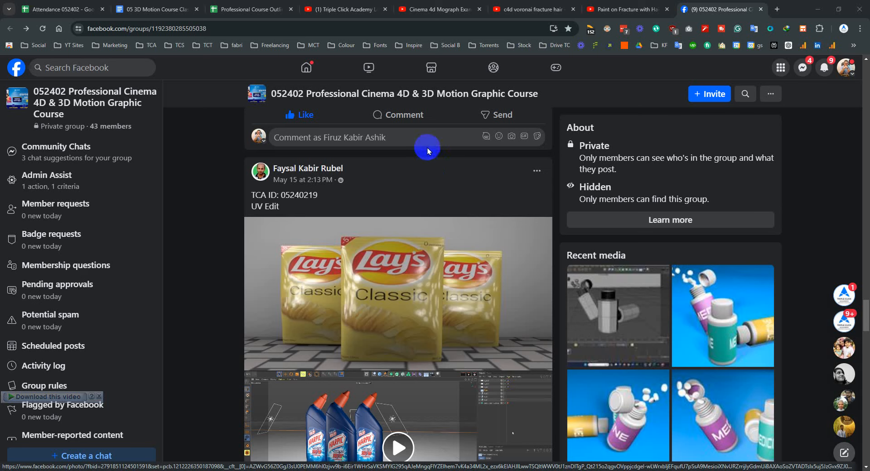
scroll(234, 238, down, 4)
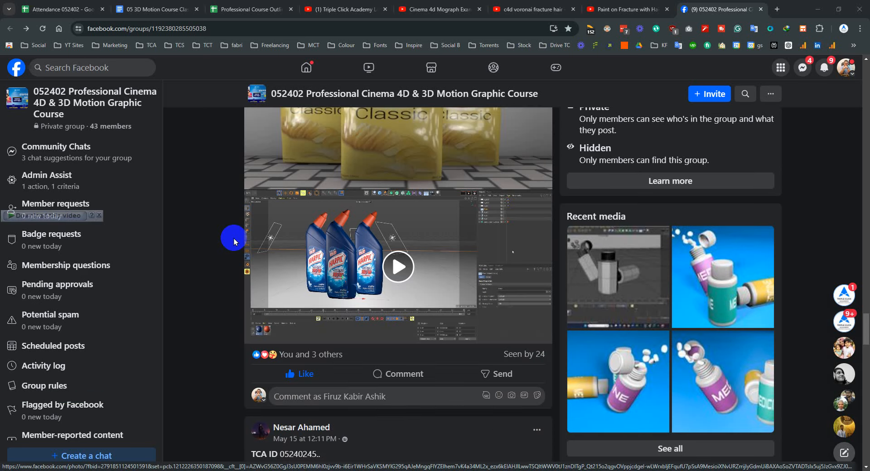
scroll(233, 239, down, 4)
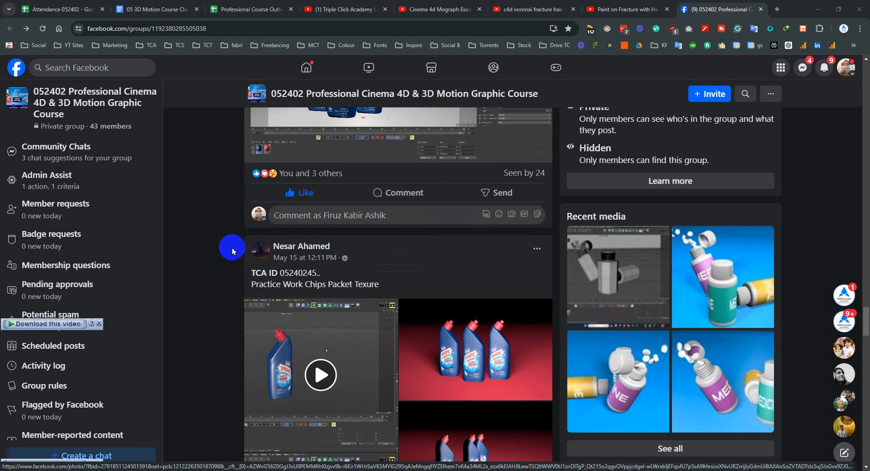
Step: Switch to Cinema 4D, rewind the animation to frame 0 and inspect the Freeze layer settings in the Plane's vertex map
click(343, 470)
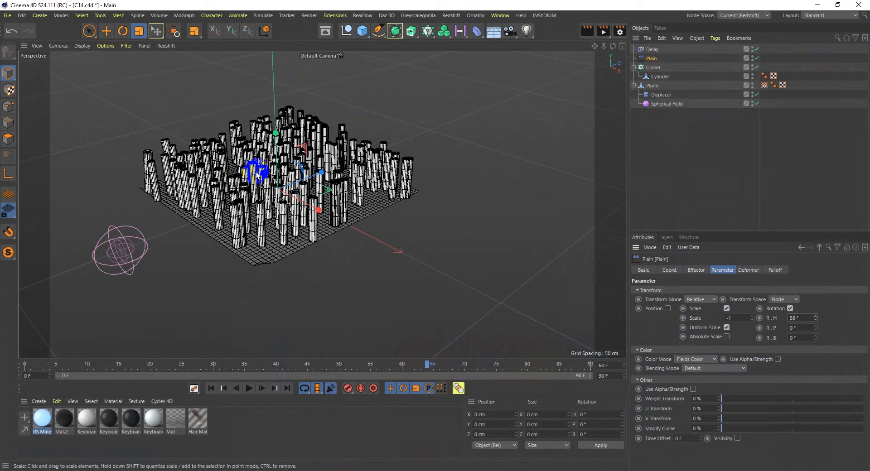
click(212, 388)
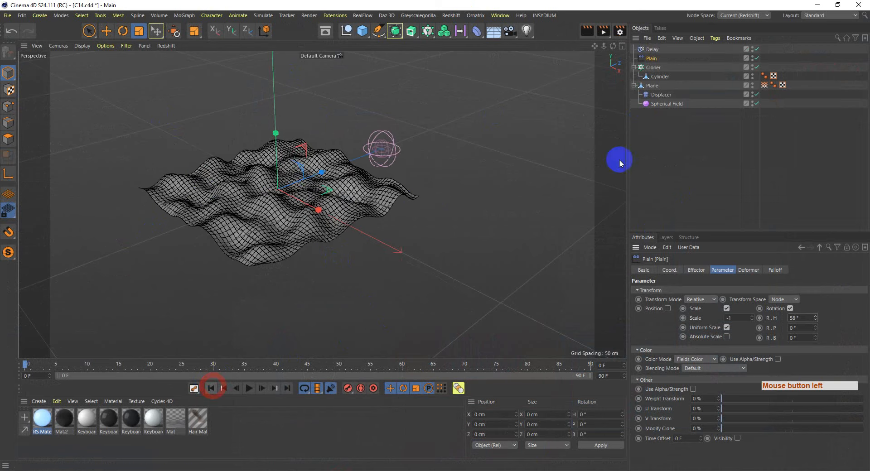
click(652, 87)
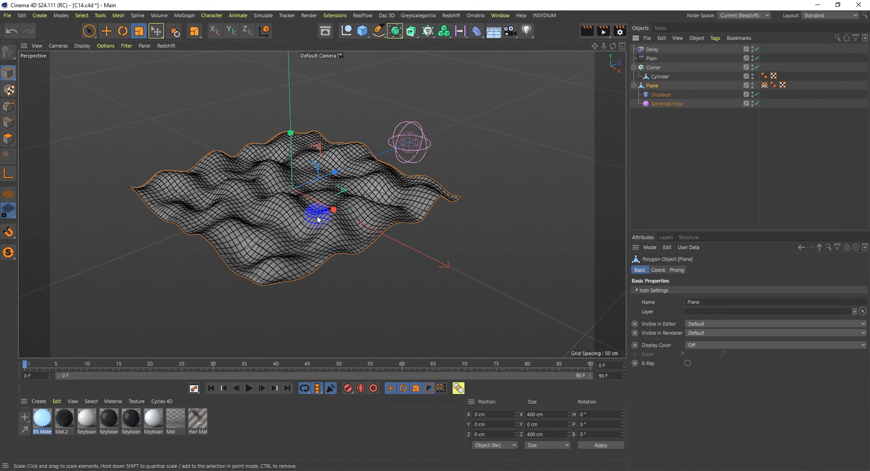
click(764, 86)
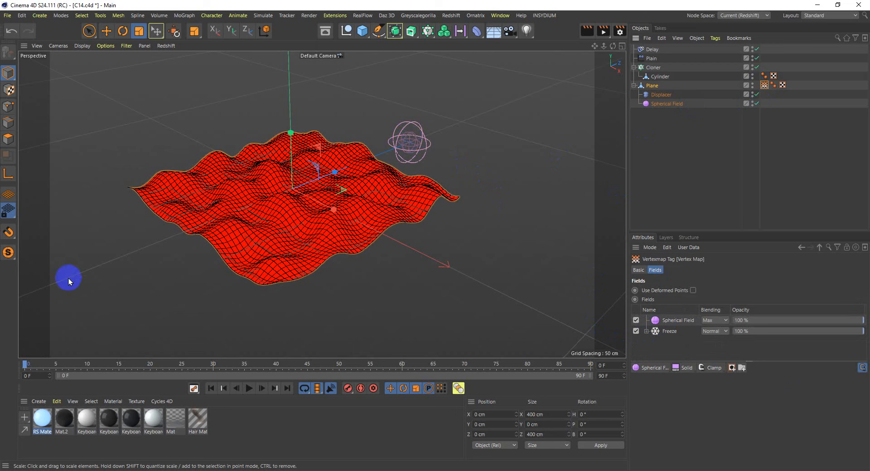
click(670, 332)
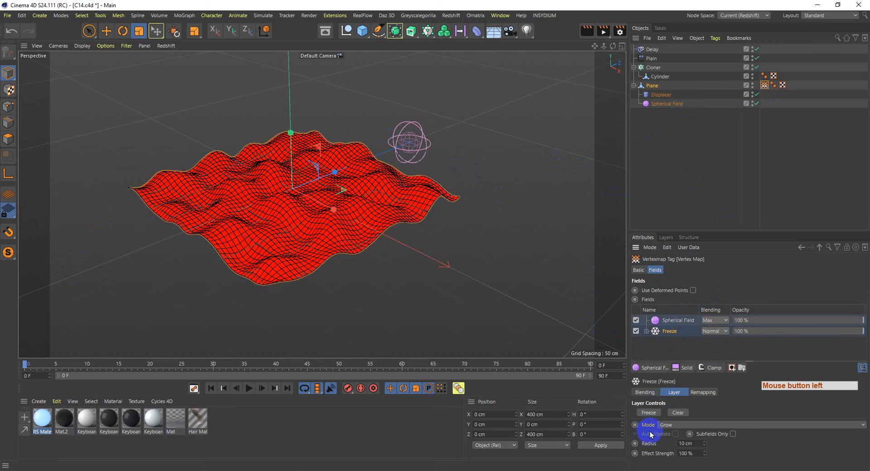
click(671, 425)
click(744, 449)
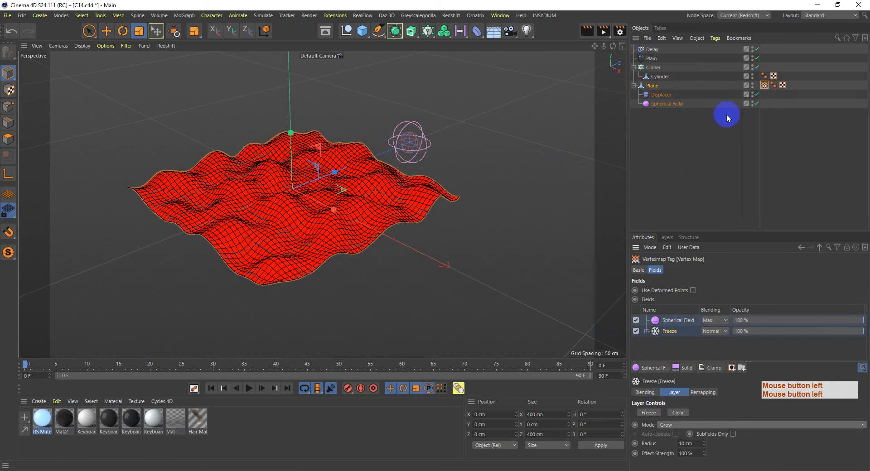
Step: Disable the Cloner and play the animation to preview the vertex map spreading over the displaced plane
click(754, 96)
click(757, 67)
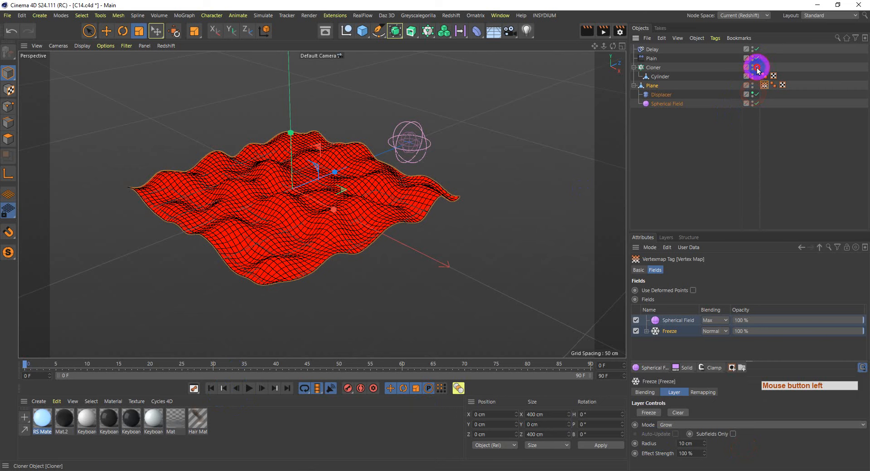
click(249, 388)
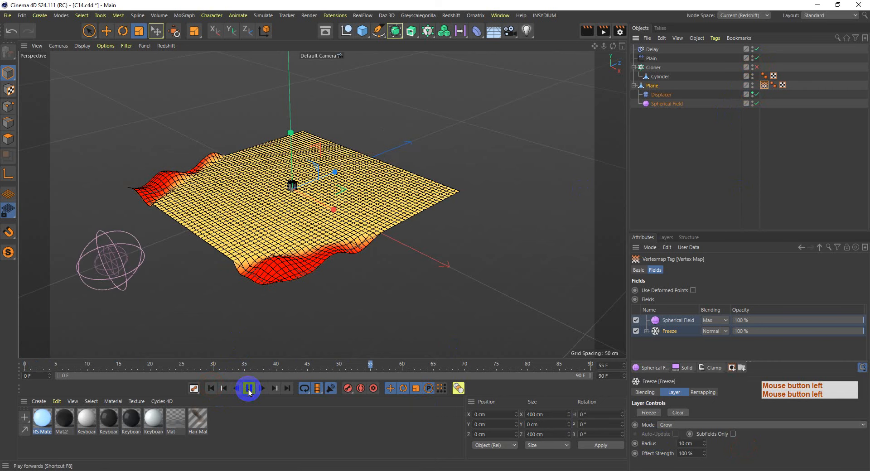
click(248, 389)
Step: Disable the Displacer, play the animation from frame 0 to preview the vertex map on the flat plane, and re-enable the Displacer
click(755, 94)
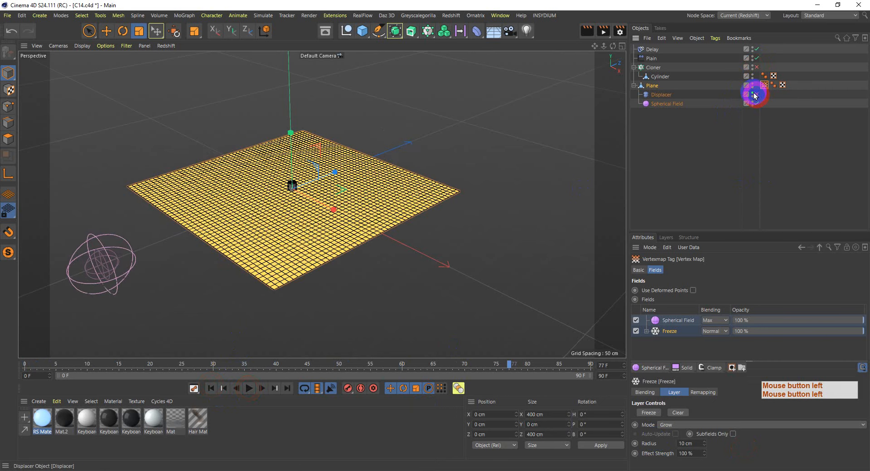
click(211, 388)
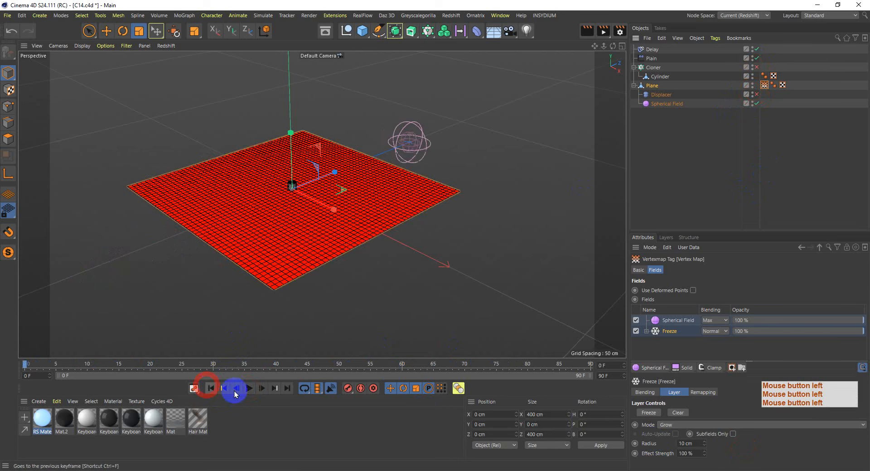
click(248, 388)
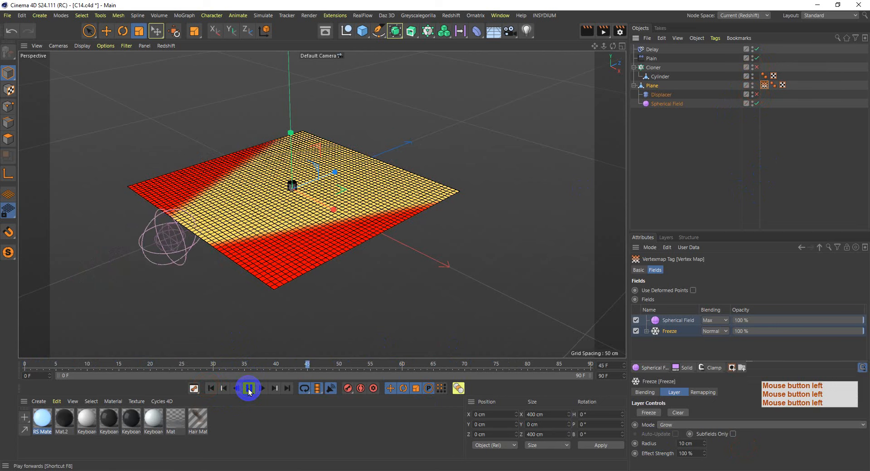
click(249, 388)
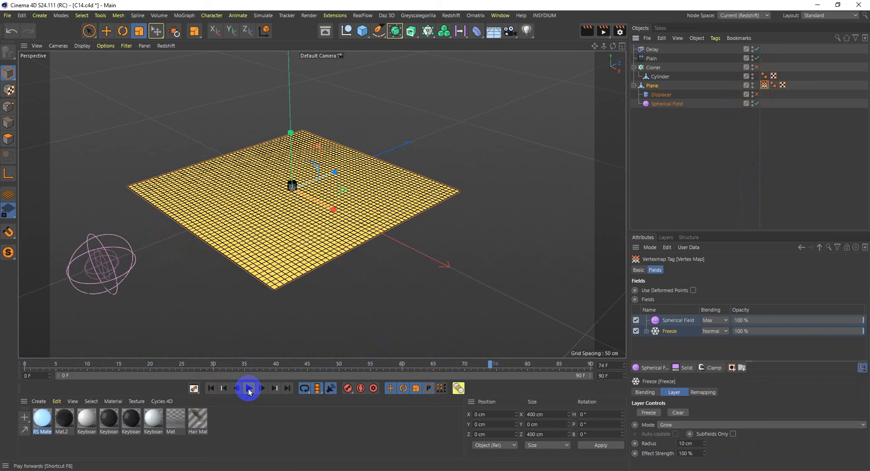
click(756, 94)
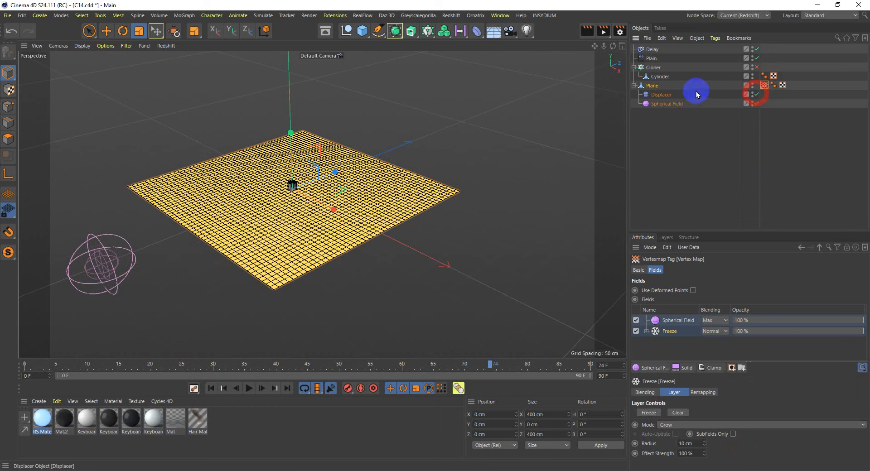
Step: Review the Displacer's shading and falloff settings, play the animation from frame 0 to check the deformation, and rewind it
click(668, 95)
click(707, 271)
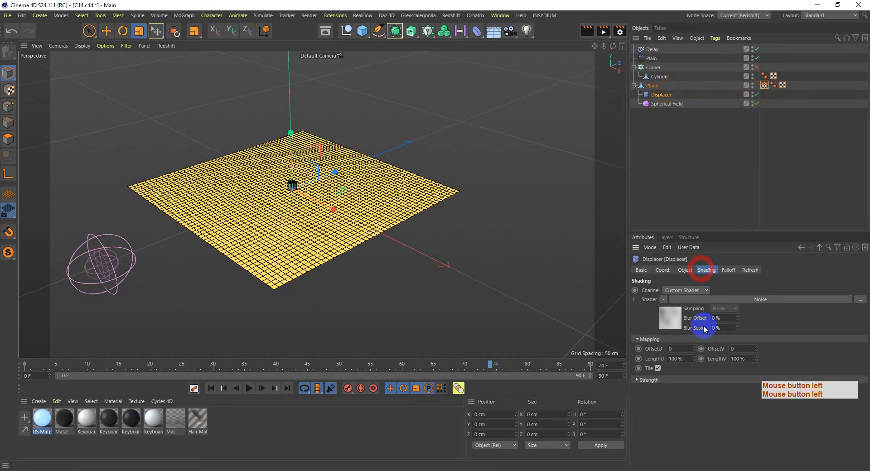
click(726, 270)
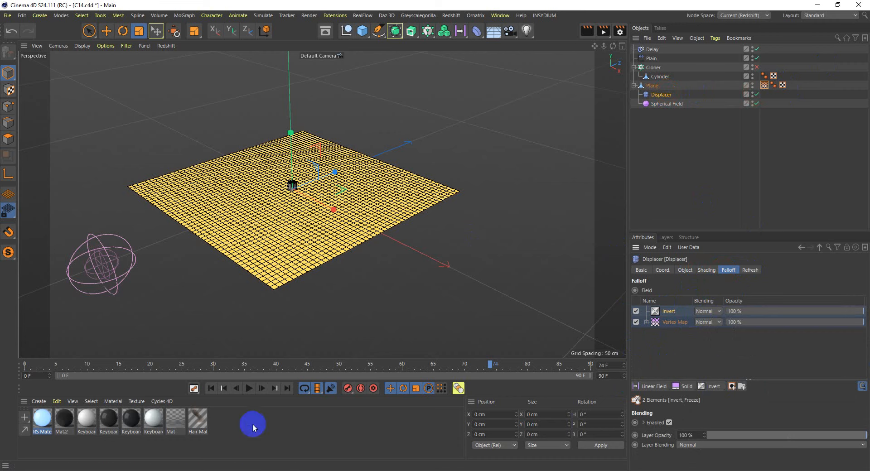
click(211, 388)
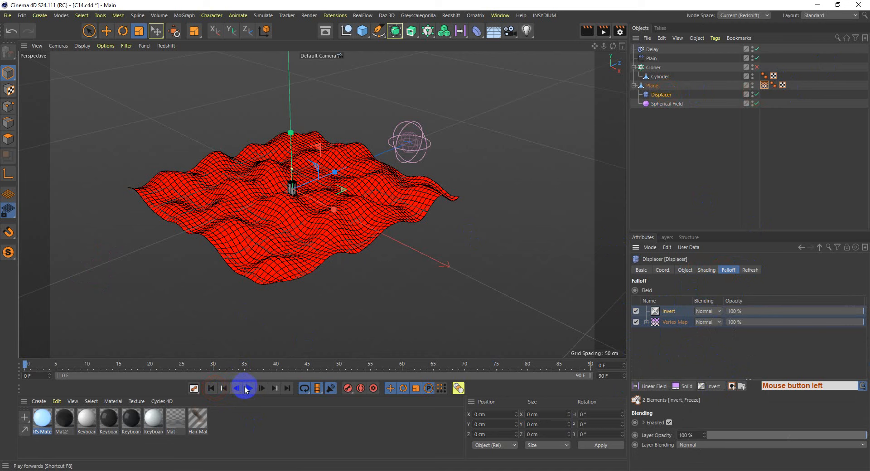
click(249, 388)
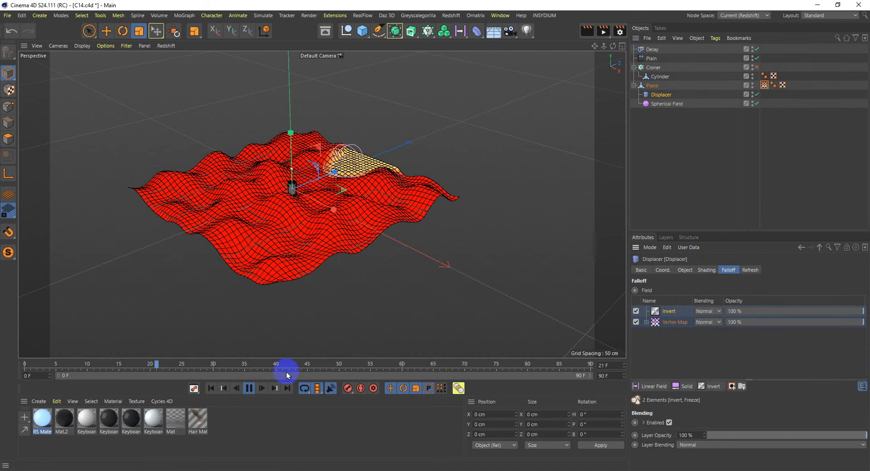
click(248, 388)
click(211, 388)
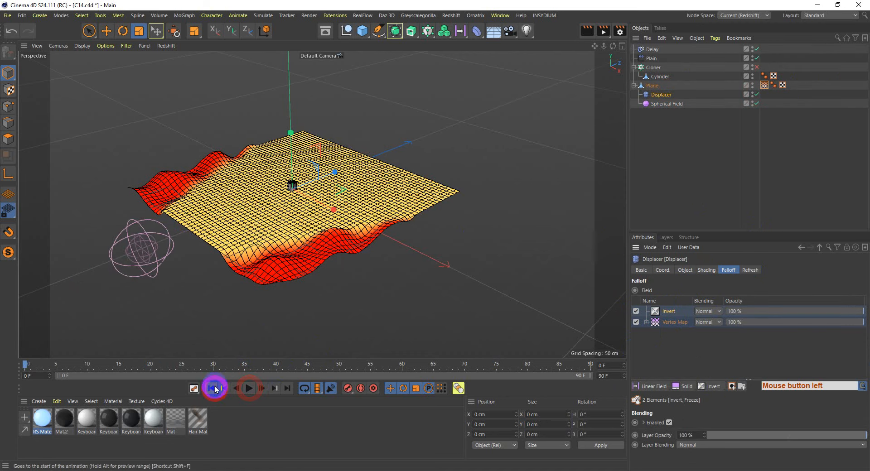
Step: Review the Cloner's object settings, disable the Plain and Delay effectors, and enable the Cloner
click(653, 67)
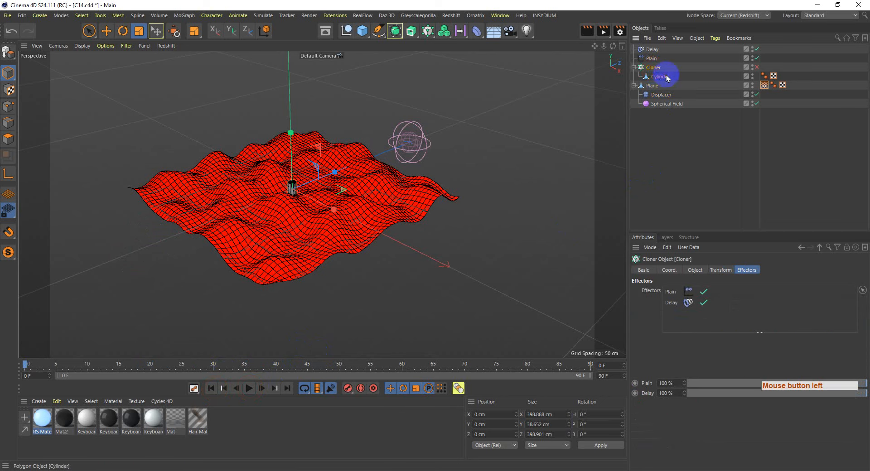
click(694, 270)
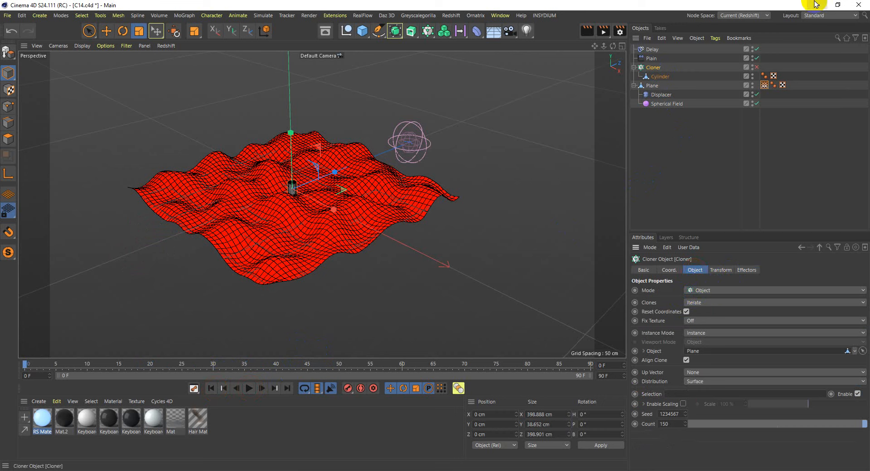
click(756, 58)
click(758, 49)
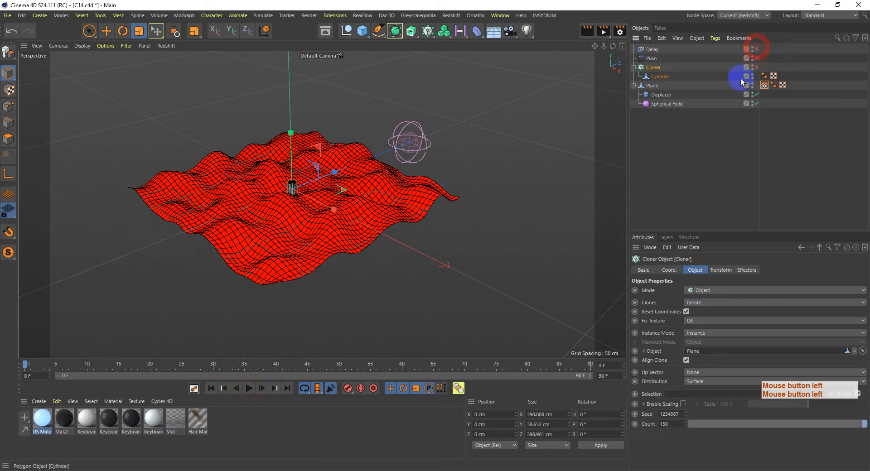
click(757, 67)
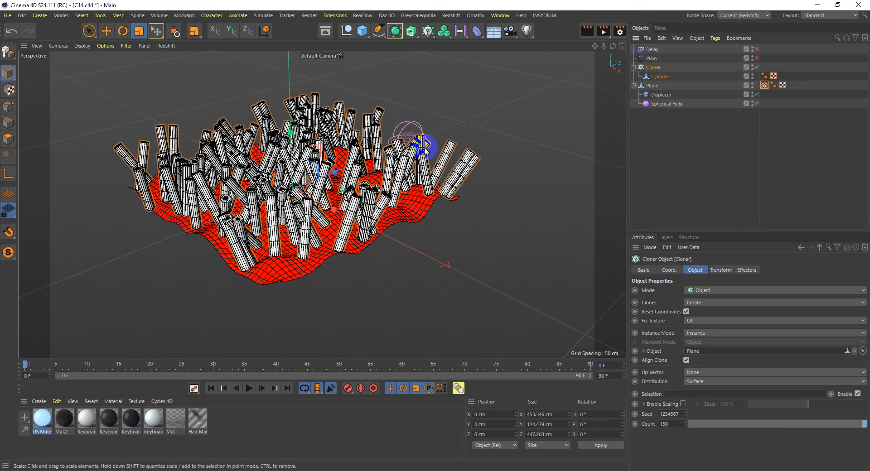
Step: Play the animation from frame 0 to preview the clones on the plane without effectors, and rewind it
click(211, 389)
click(253, 389)
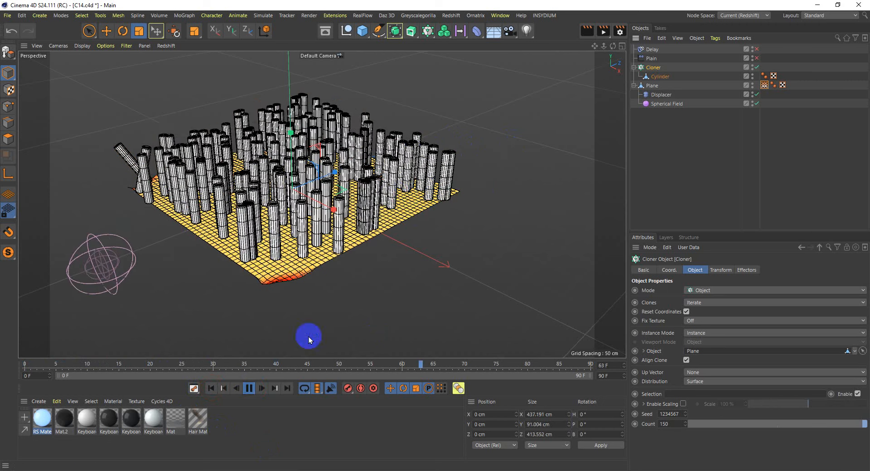
click(249, 389)
click(211, 388)
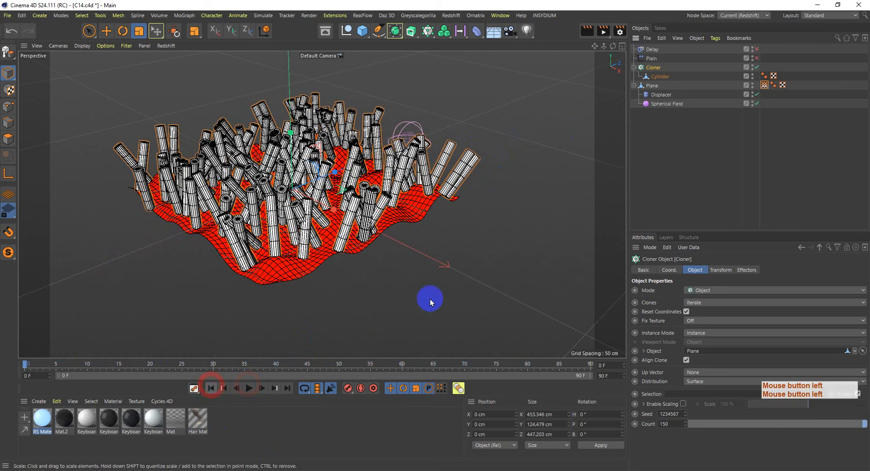
Step: Inspect the Plain effector's transform parameters and its falloff fields
click(652, 58)
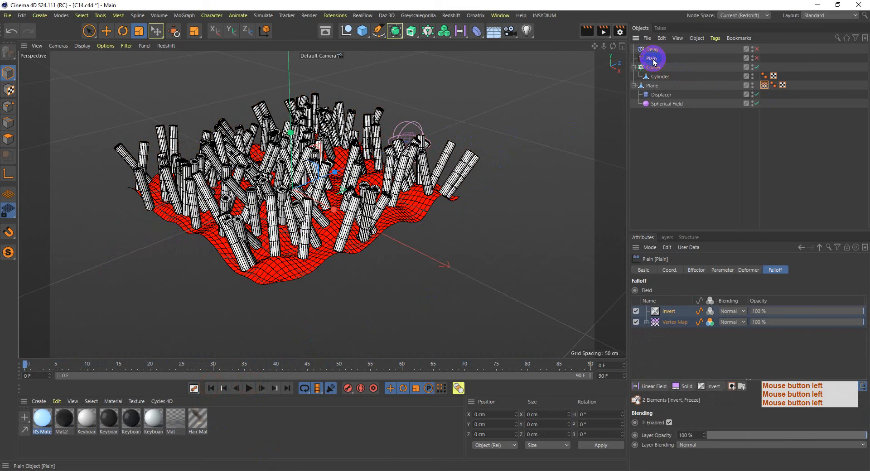
click(723, 270)
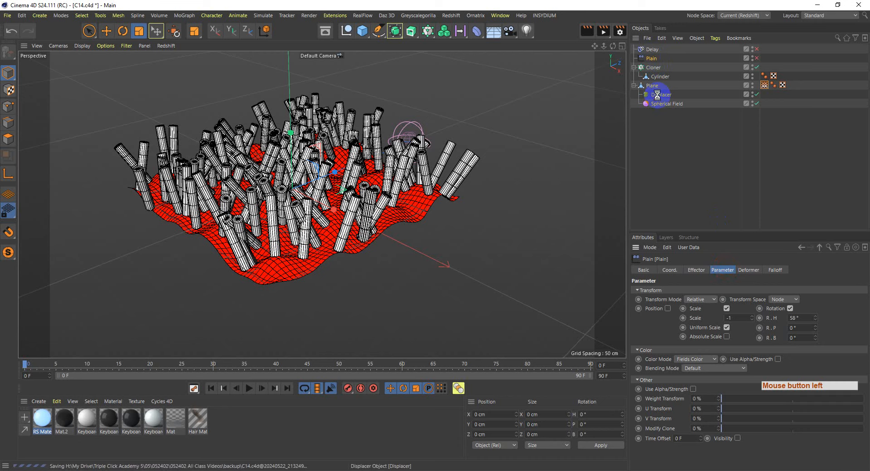
click(727, 309)
click(726, 308)
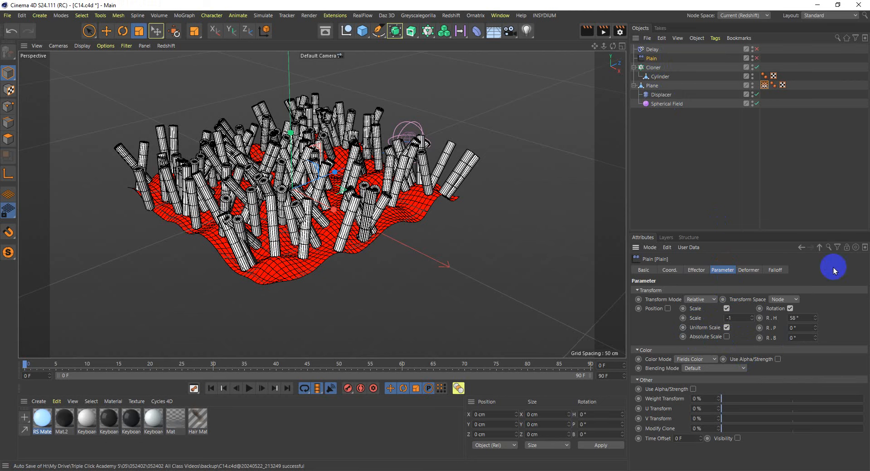
click(774, 270)
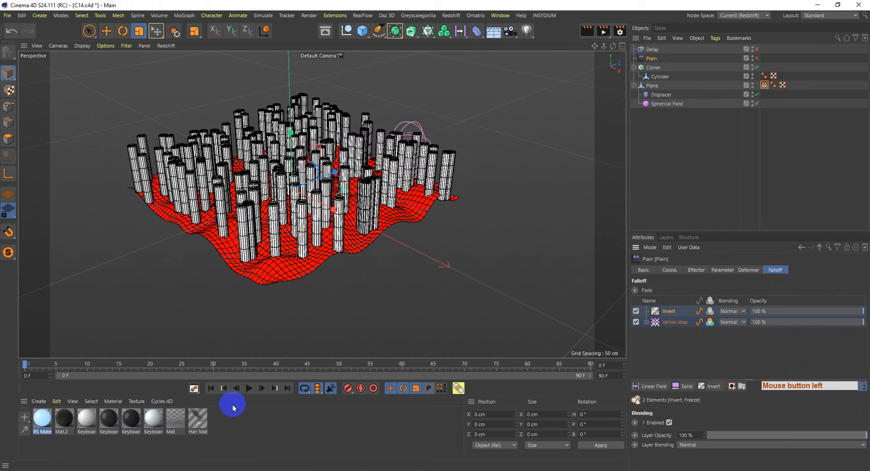
Step: Enable the Plain effector and play the animation to preview the cylinders growing with the vertex map
click(764, 61)
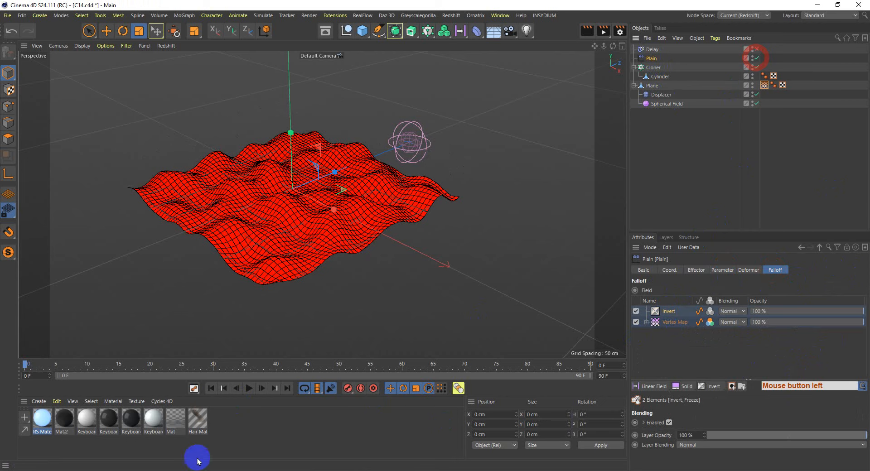
click(251, 388)
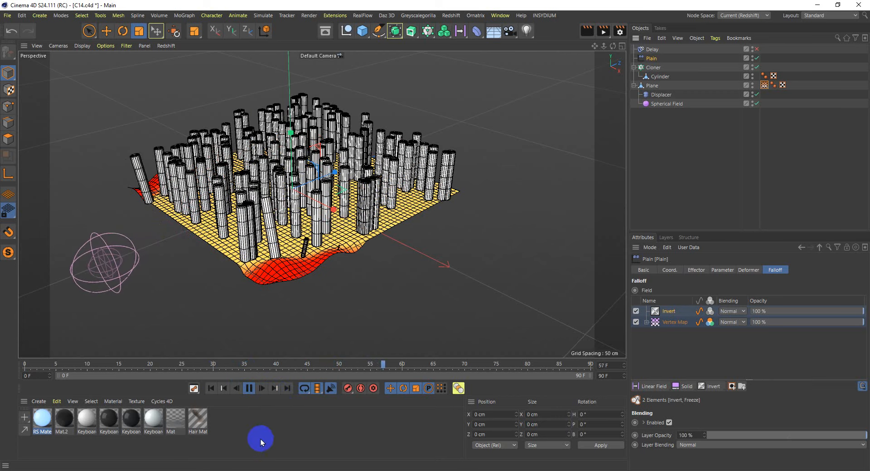
click(249, 388)
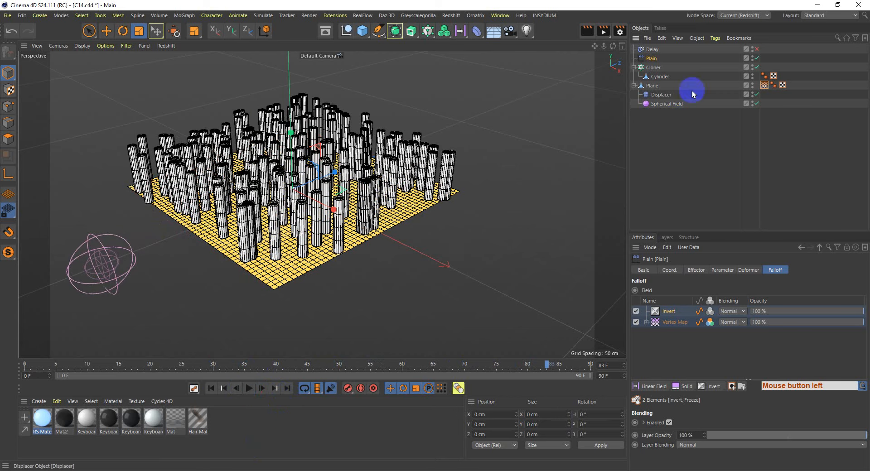
Step: Enable the Delay effector and check the effectors assigned to the Cloner
click(757, 49)
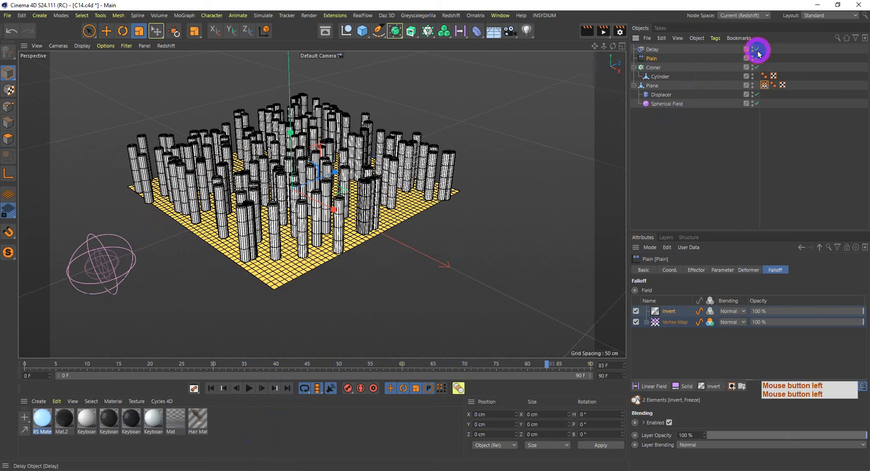
click(656, 51)
click(653, 68)
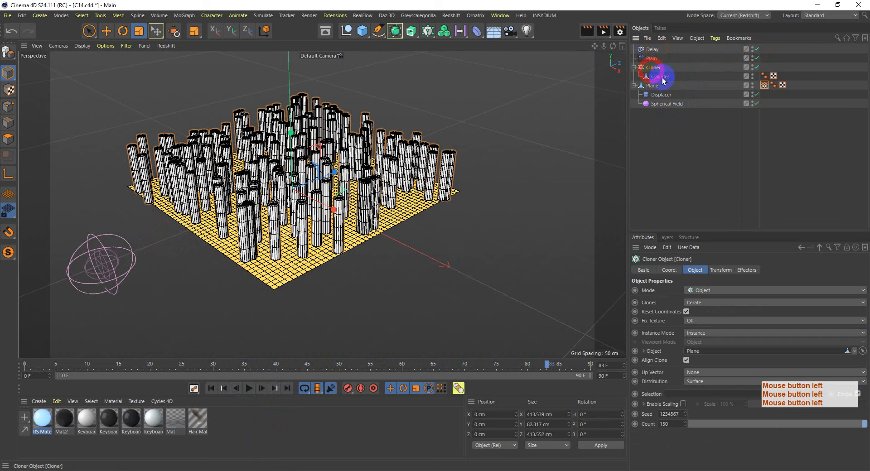
click(740, 270)
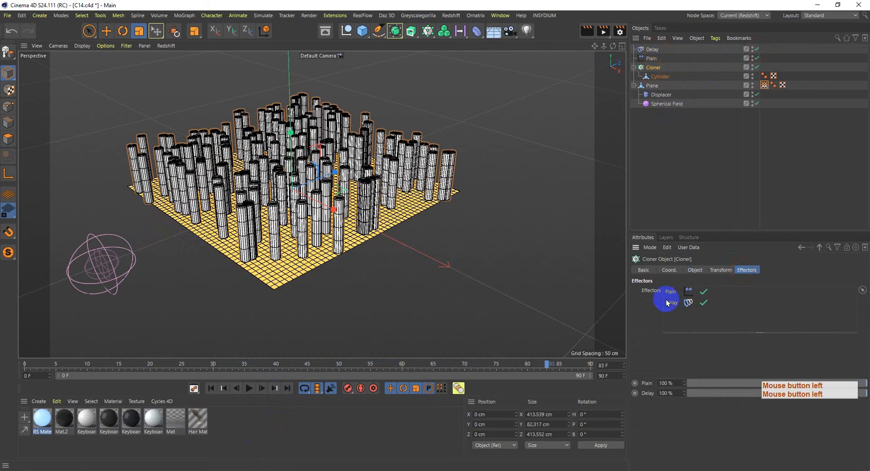
Step: Play the animation from the start to preview the Delay effector on the cylinders, rewind it, and deselect all objects
click(214, 390)
click(251, 389)
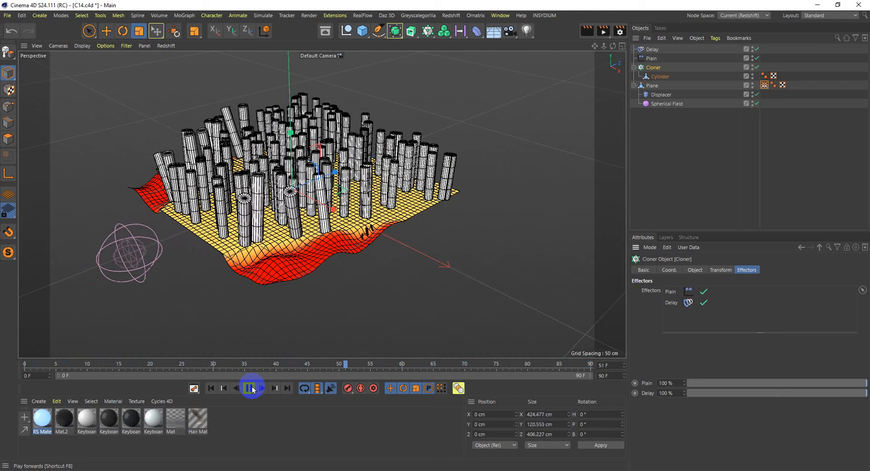
click(251, 389)
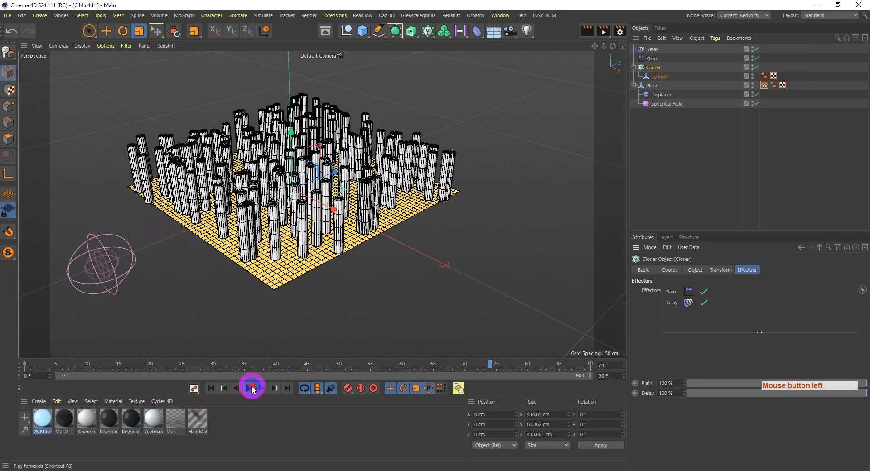
click(209, 388)
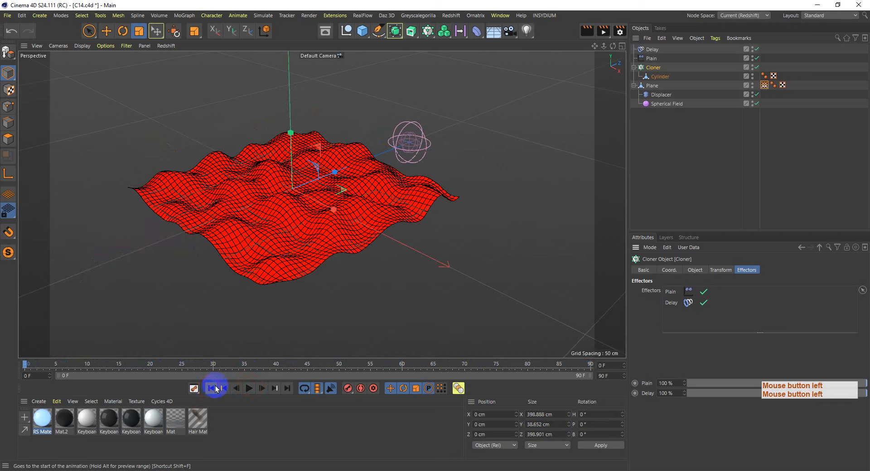
click(686, 146)
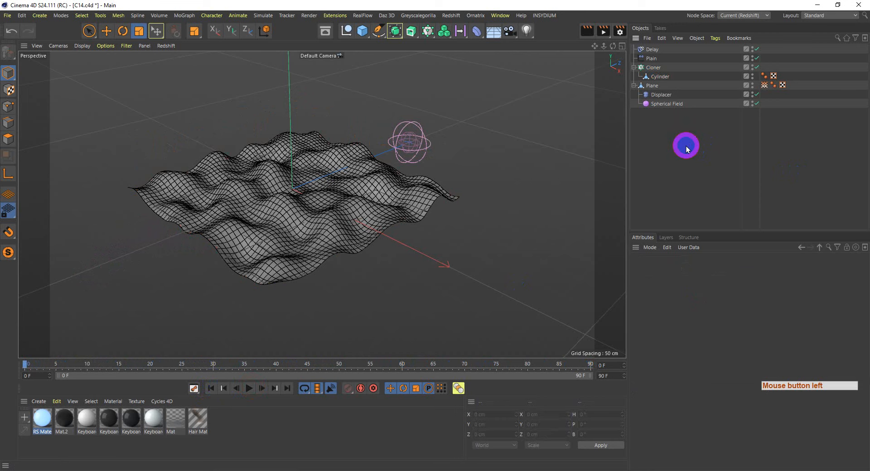
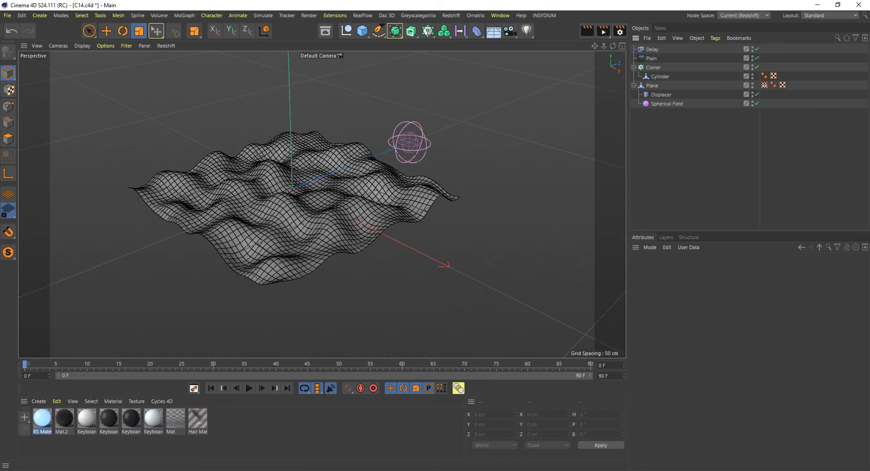
Step: Switch to the Attendance 052402 spreadsheet in the browser and decline turning on caret browsing
click(818, 5)
click(63, 9)
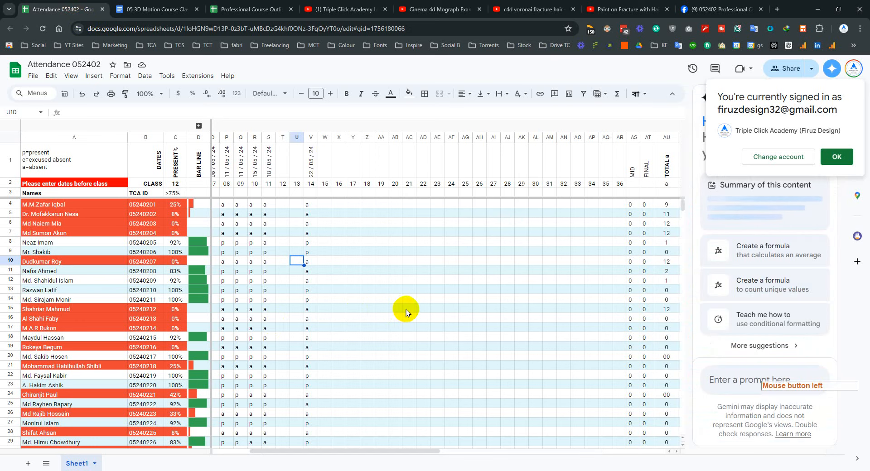
key(shift+Insert)
key(F7)
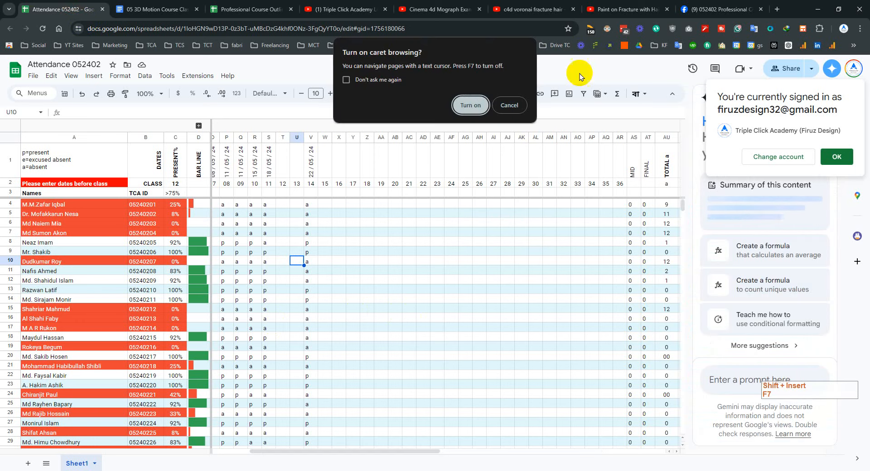
click(520, 105)
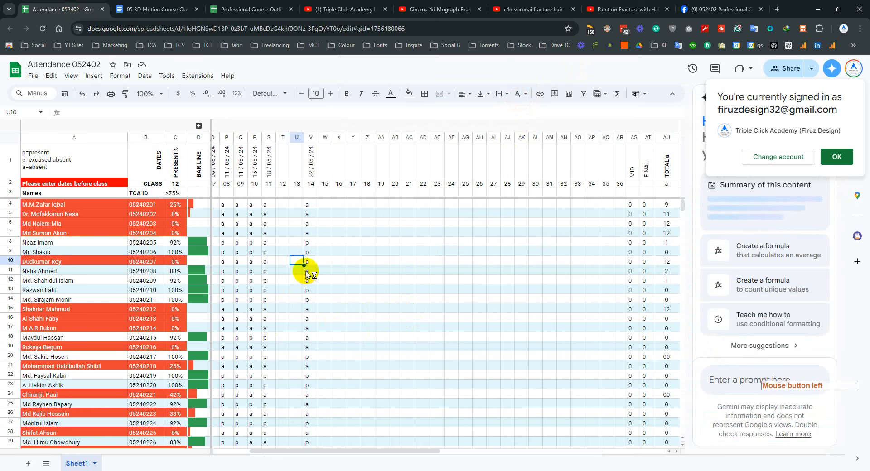
Step: Mark the student in row 18 present (p) for class 14 on 22/05/24
scroll(288, 347, right, 3)
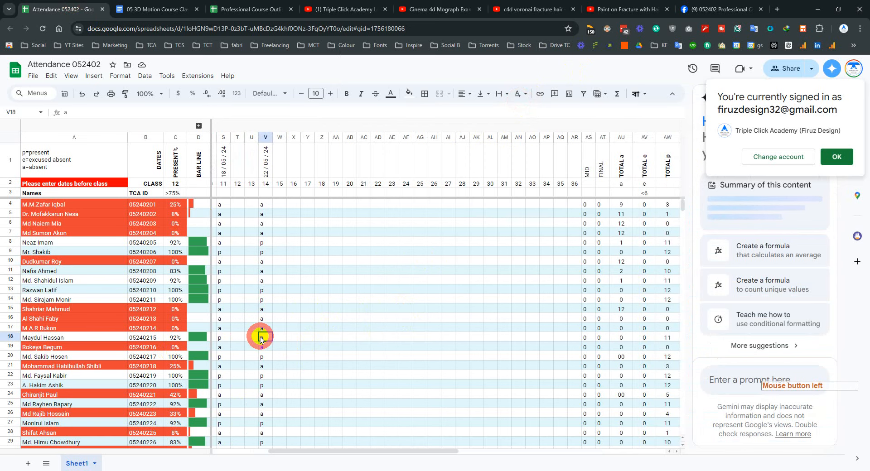
click(266, 339)
text(p)
key(Return)
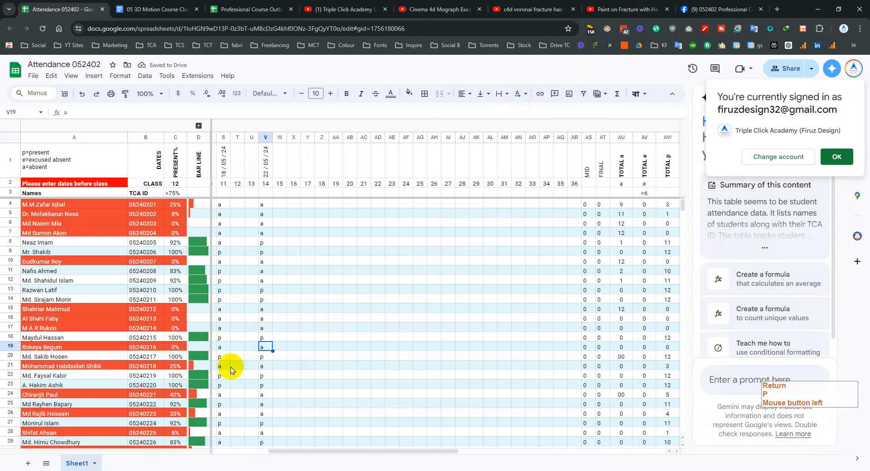
Step: Mark the student in row 43 present (p) for class 14 on 22/05/24
scroll(253, 379, down, 5)
scroll(257, 380, up, 1)
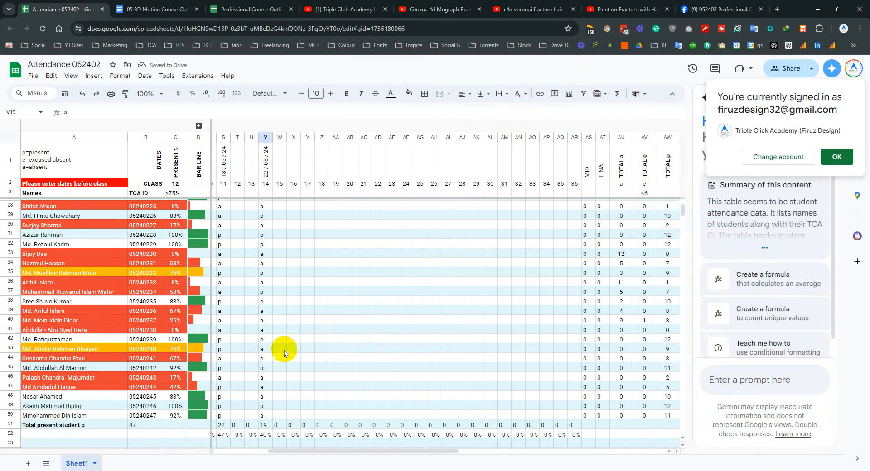
click(261, 349)
text(p)
key(Return)
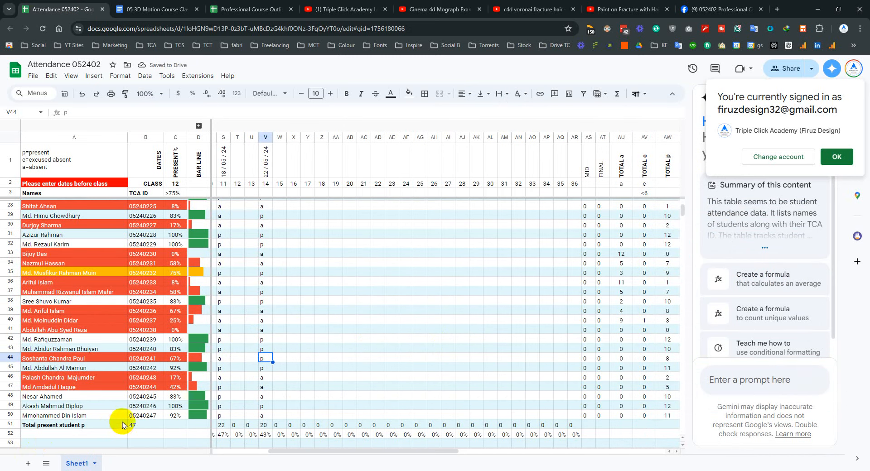
Step: Look back through the student roster, dismiss the signed-in account notice, and close the Gemini assistant
scroll(122, 417, up, 2)
scroll(48, 297, up, 2)
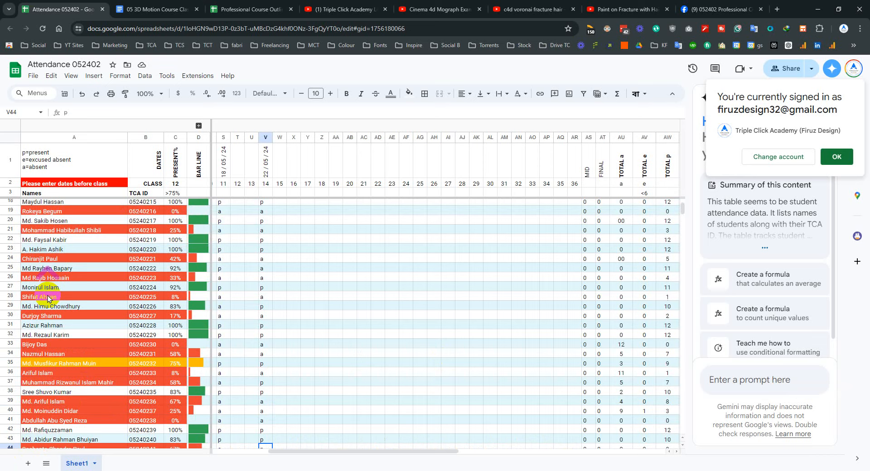
scroll(49, 297, up, 3)
scroll(72, 348, up, 3)
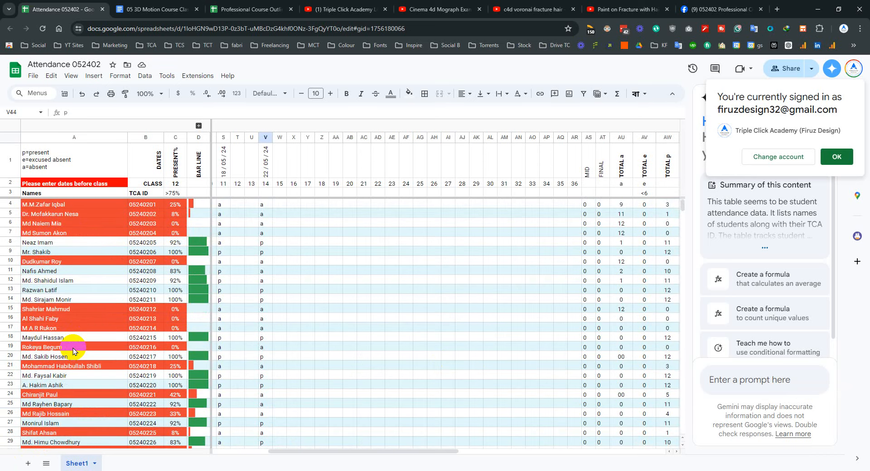
key(ctrl+f)
click(388, 346)
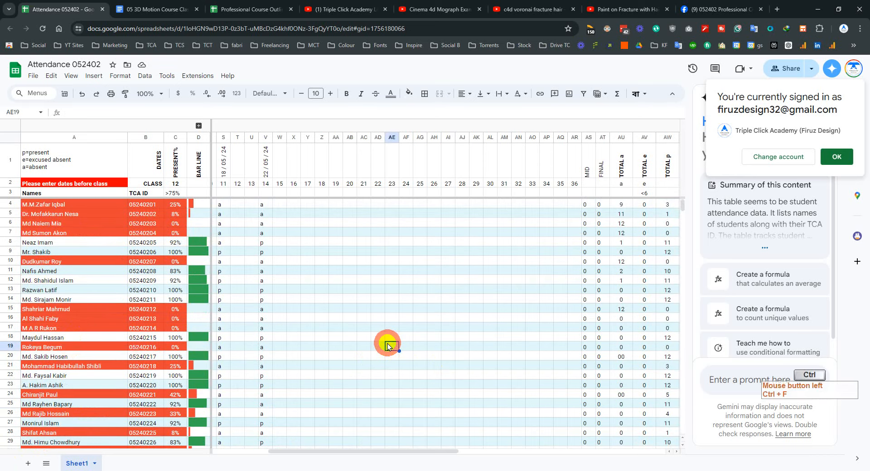
key(ctrl+f)
click(836, 157)
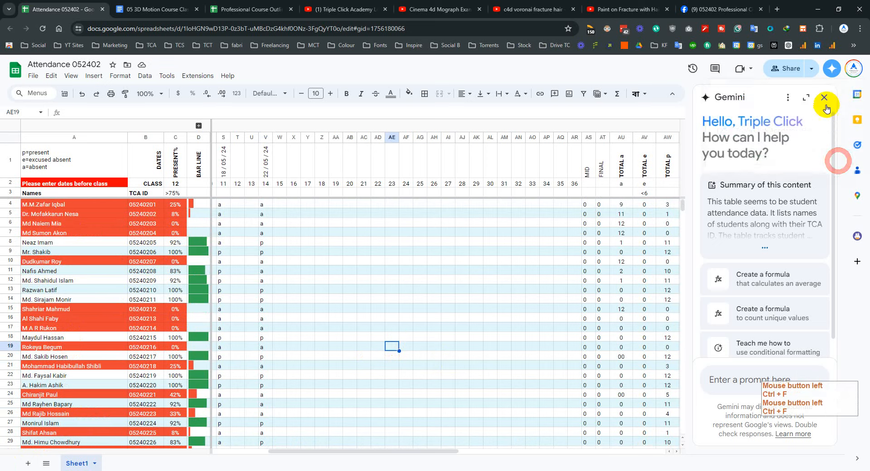
click(825, 98)
click(421, 357)
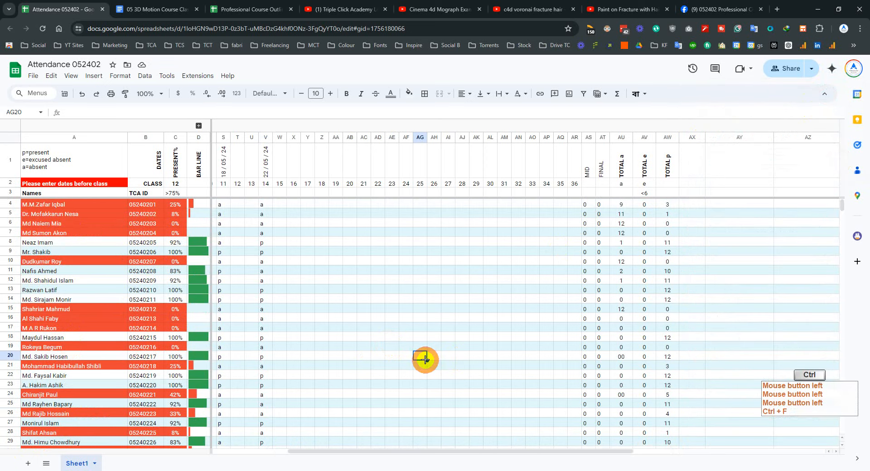
Step: Search the sheet for part of a student's name, mark row 50 present (p) for class 14, and close the search
key(ctrl+f)
text(d)
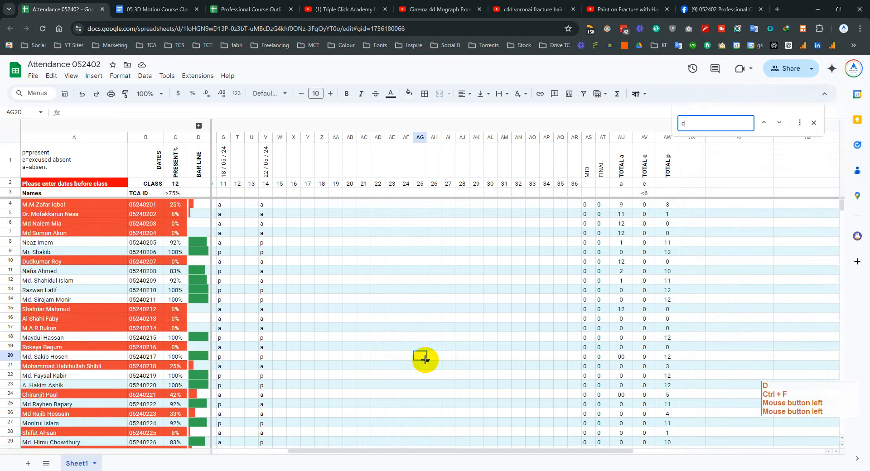
text(in)
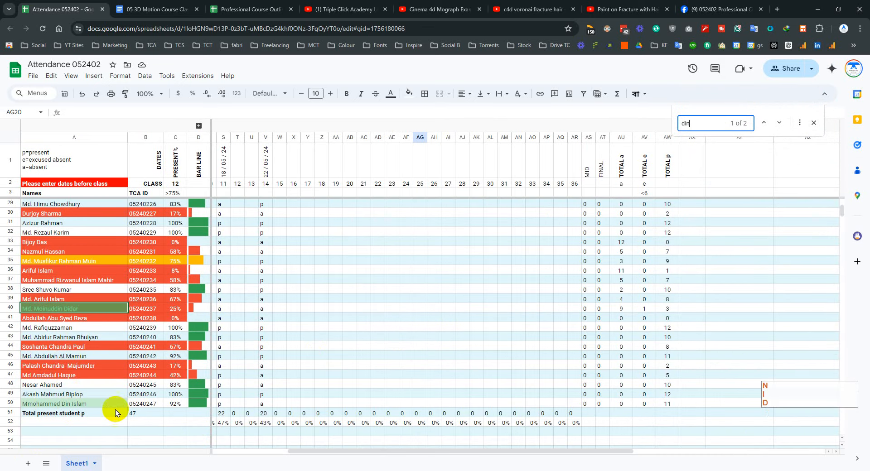
click(268, 404)
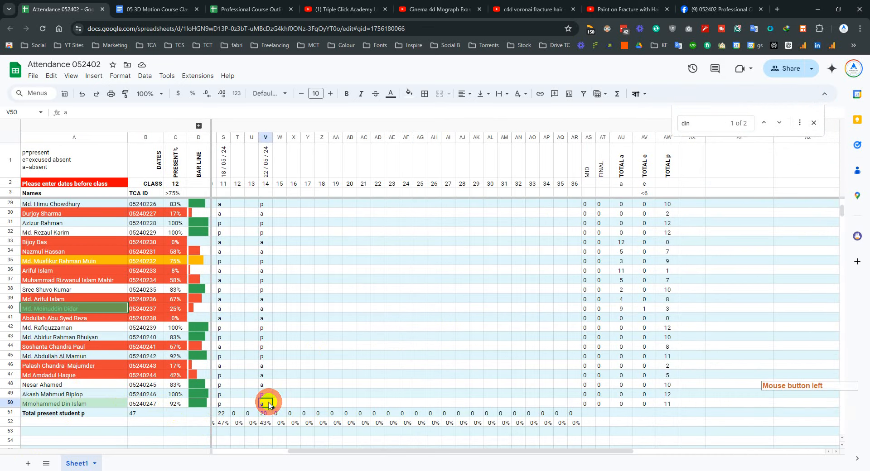
text(p)
key(Return)
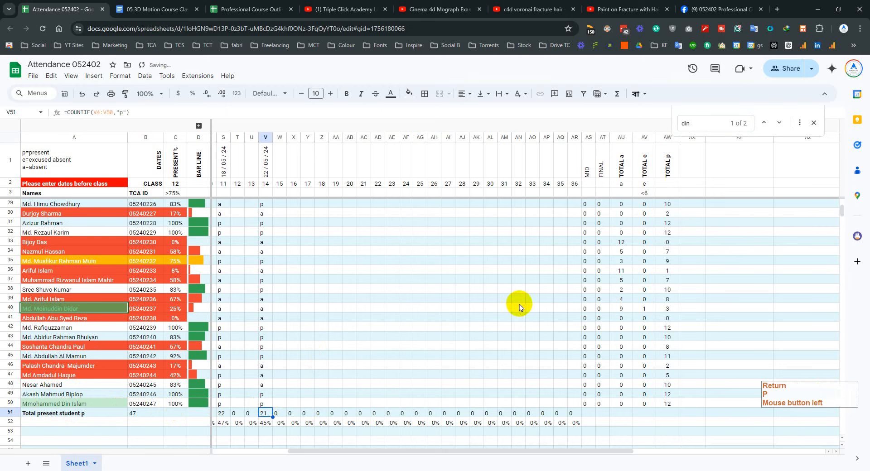
click(814, 123)
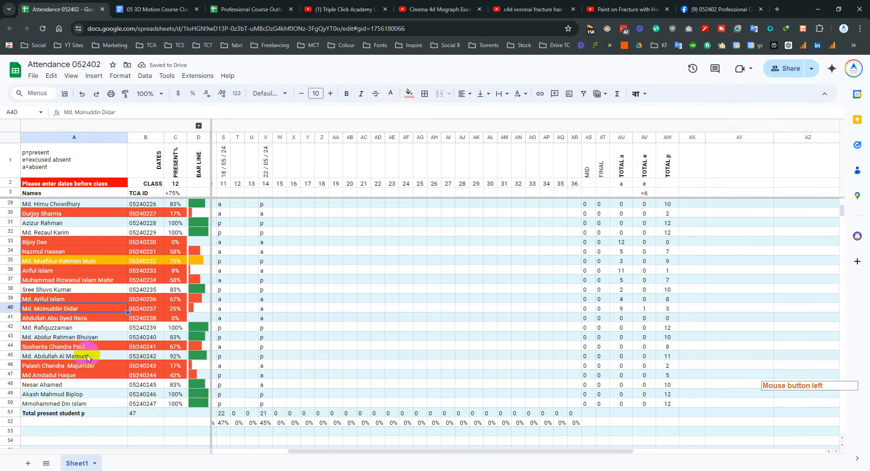
Step: Mark the student in row 39 present (p) for class 14 on 22/05/24
click(263, 290)
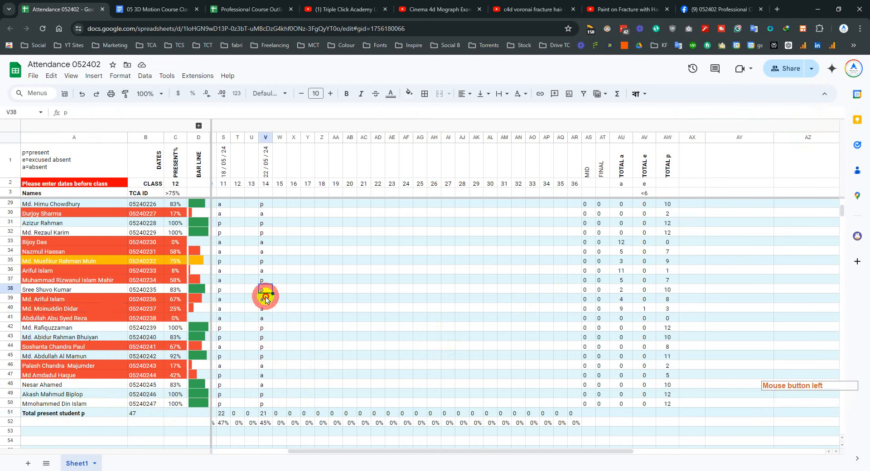
click(272, 301)
text(p)
key(Return)
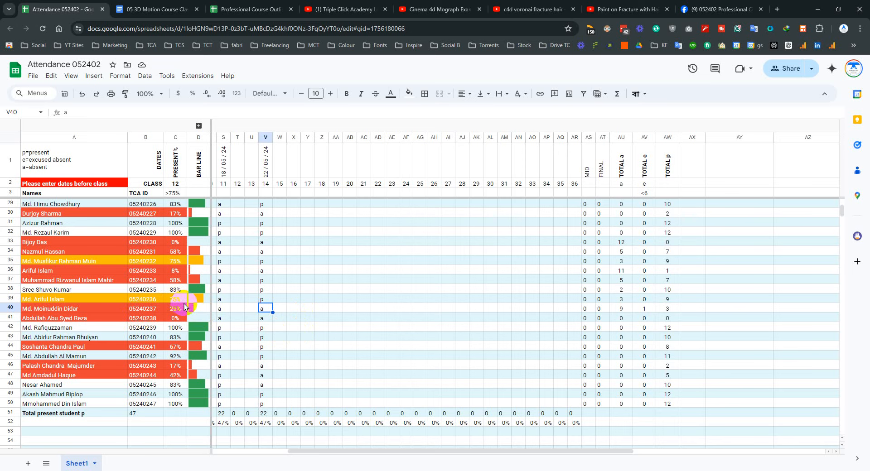
click(266, 299)
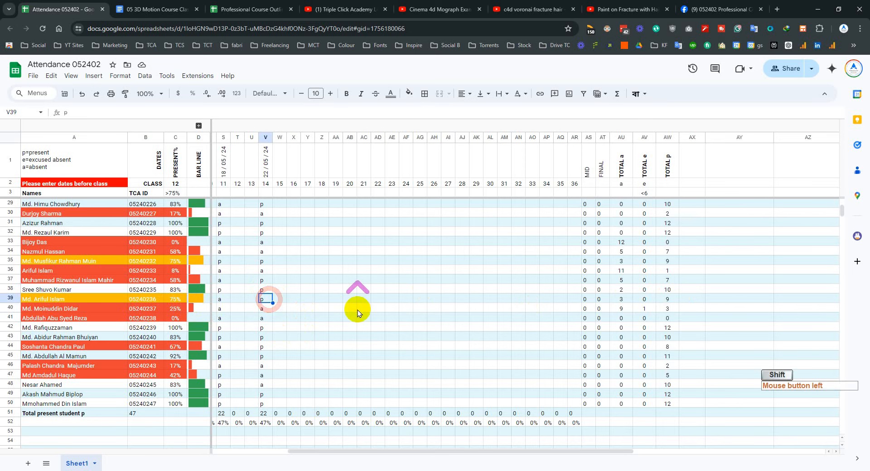
Step: Review the attendance marks of the earlier class dates for the students in rows 29 to 50
shift+scroll(358, 313, up, 5)
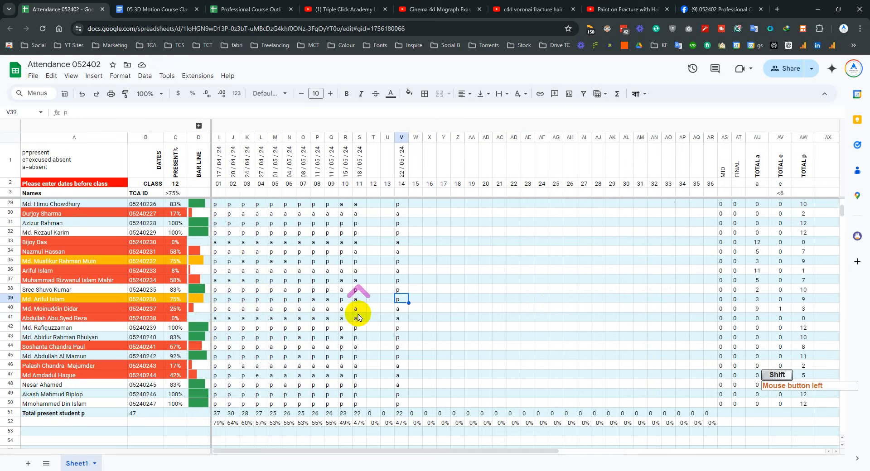
shift+scroll(358, 317, up, 2)
shift+scroll(358, 317, down, 1)
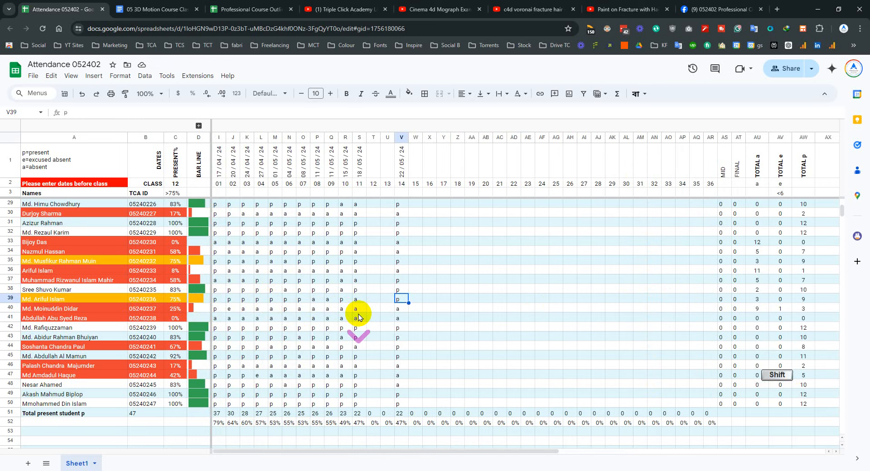
shift+scroll(358, 317, down, 3)
click(358, 317)
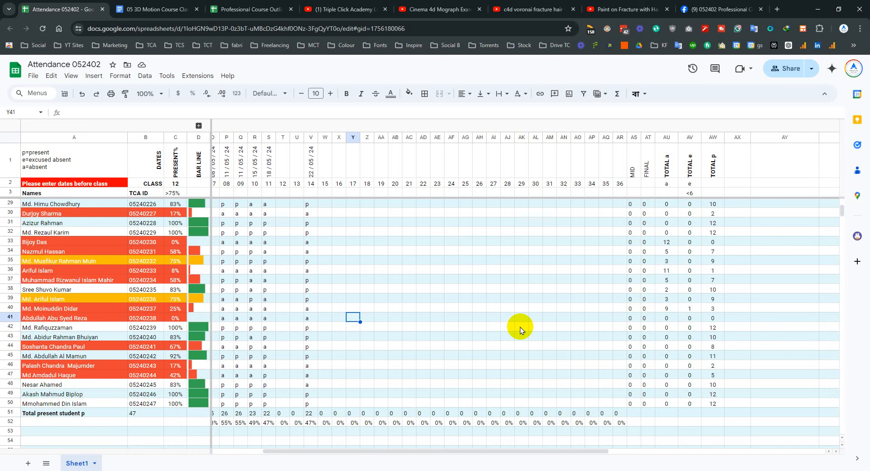
Step: Switch to the Professional Course Outlines spreadsheet and look at class 32, Pixar Style Character Modeling, in the 3D motion outline
click(251, 9)
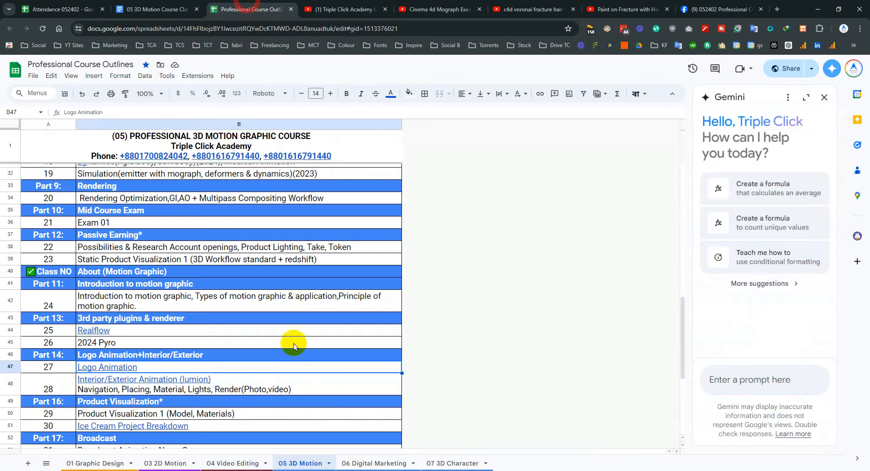
scroll(213, 376, down, 2)
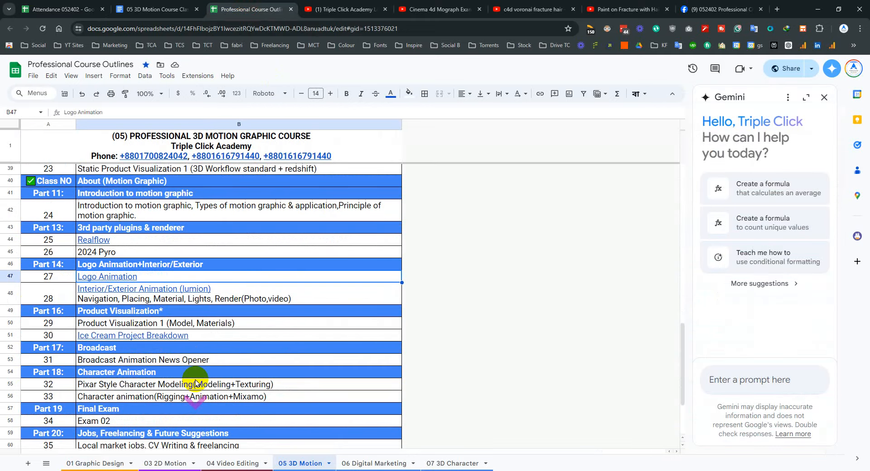
click(129, 387)
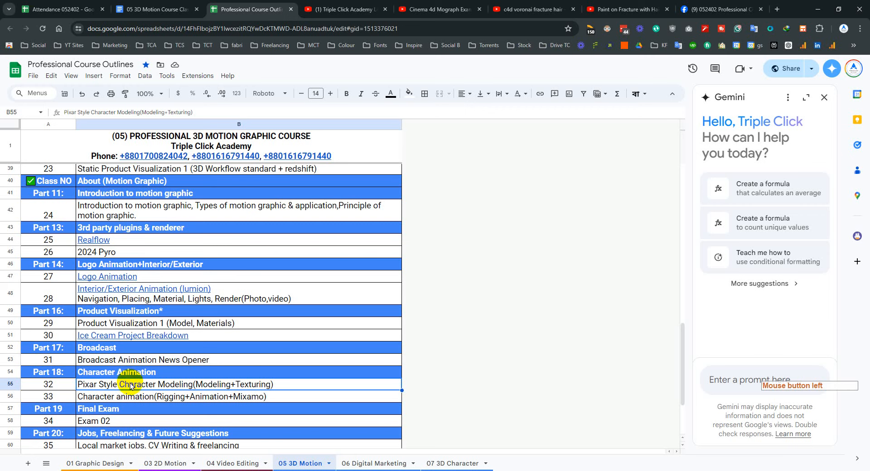